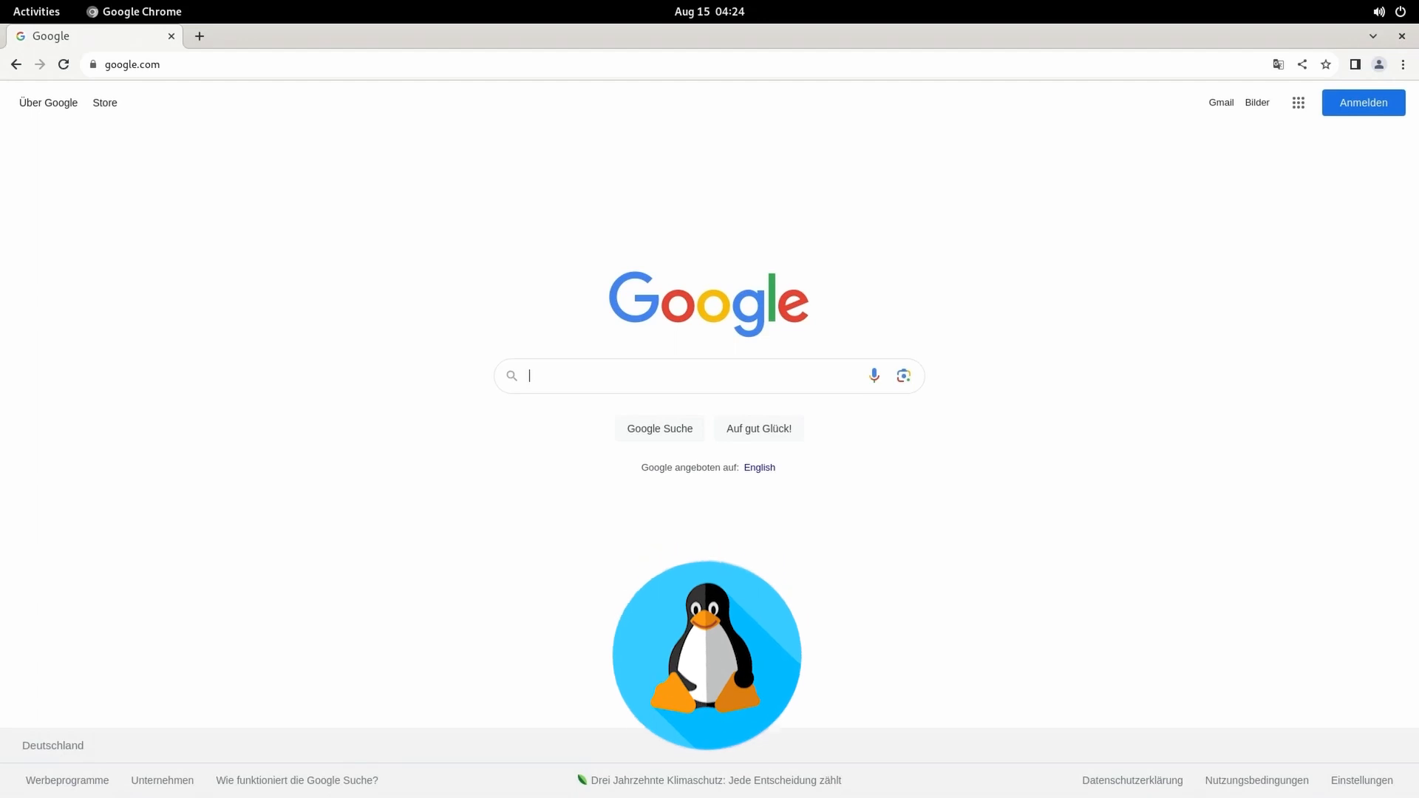
# Go to drive.google.com and open My Drive
pyautogui.click(490, 66)
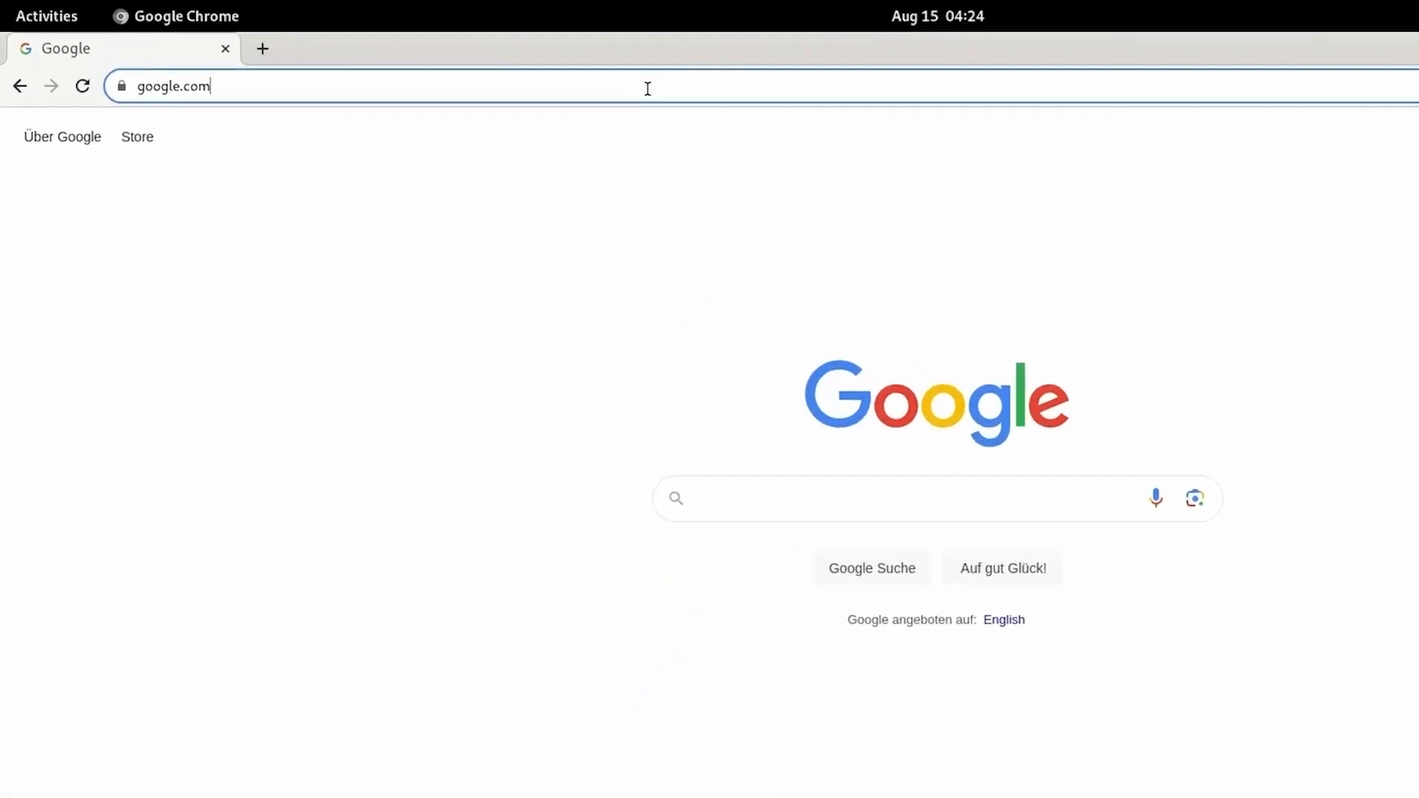
pyautogui.write('drive.goo')
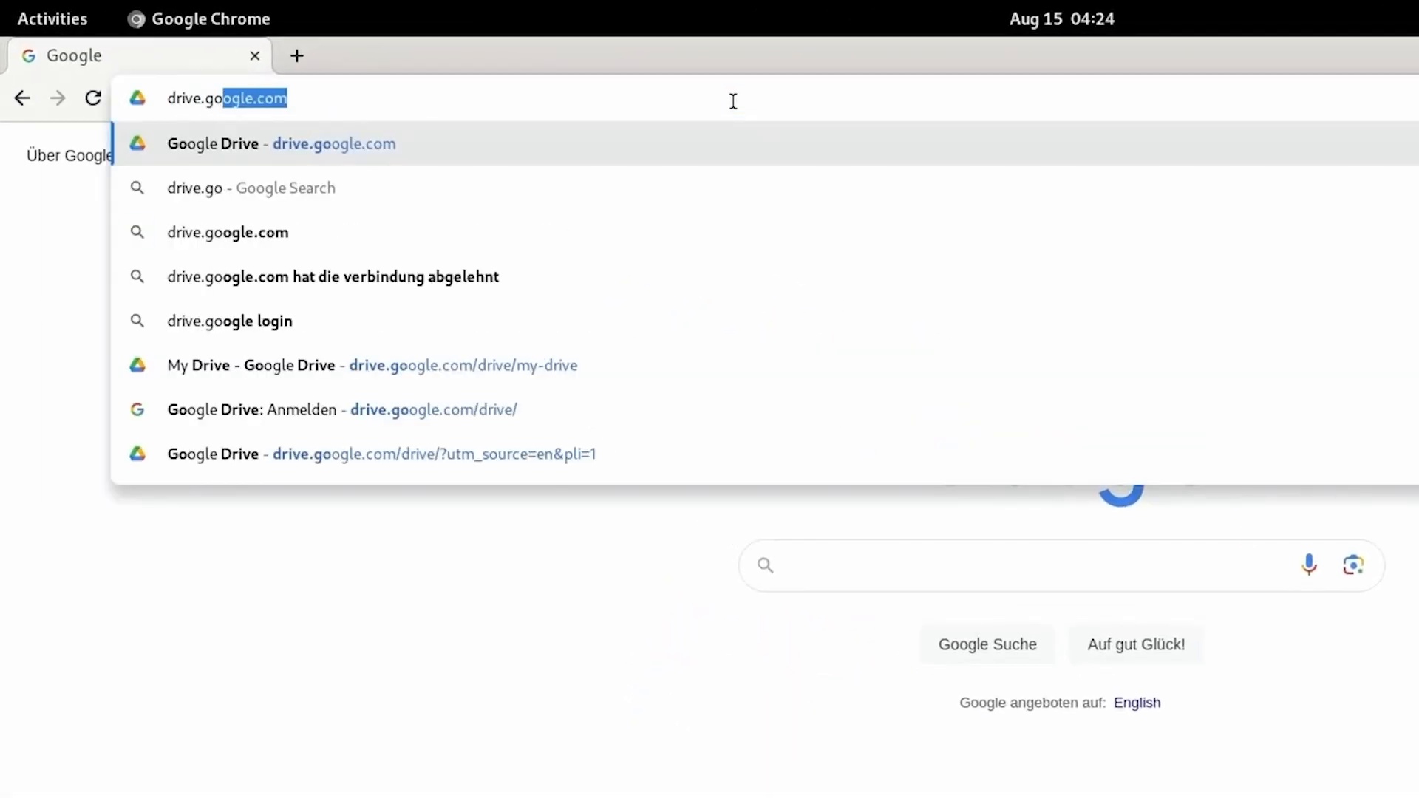
pyautogui.press('Return')
pyautogui.click(1093, 155)
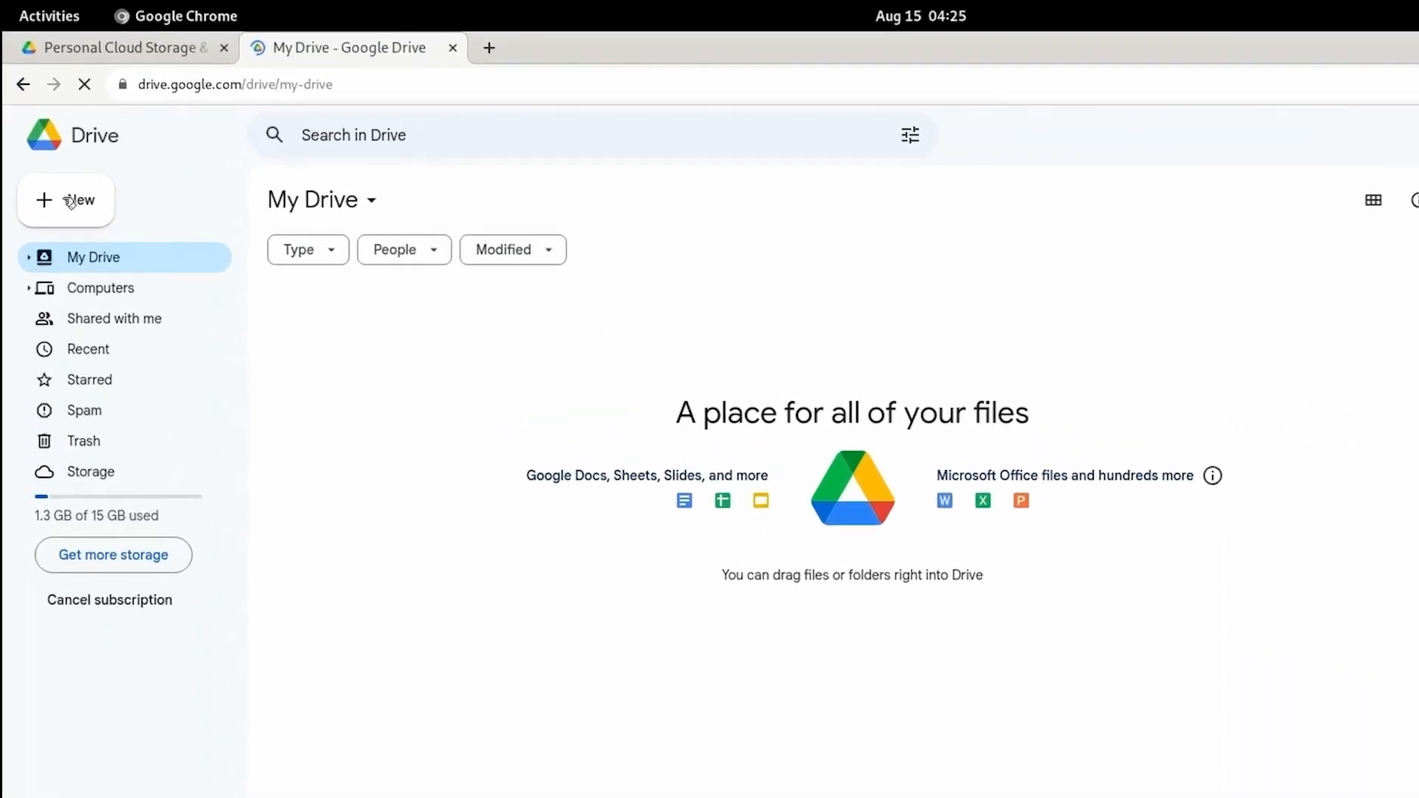
# Upload the google-chrome-stable archive from the Downloads folder to My Drive
pyautogui.click(66, 200)
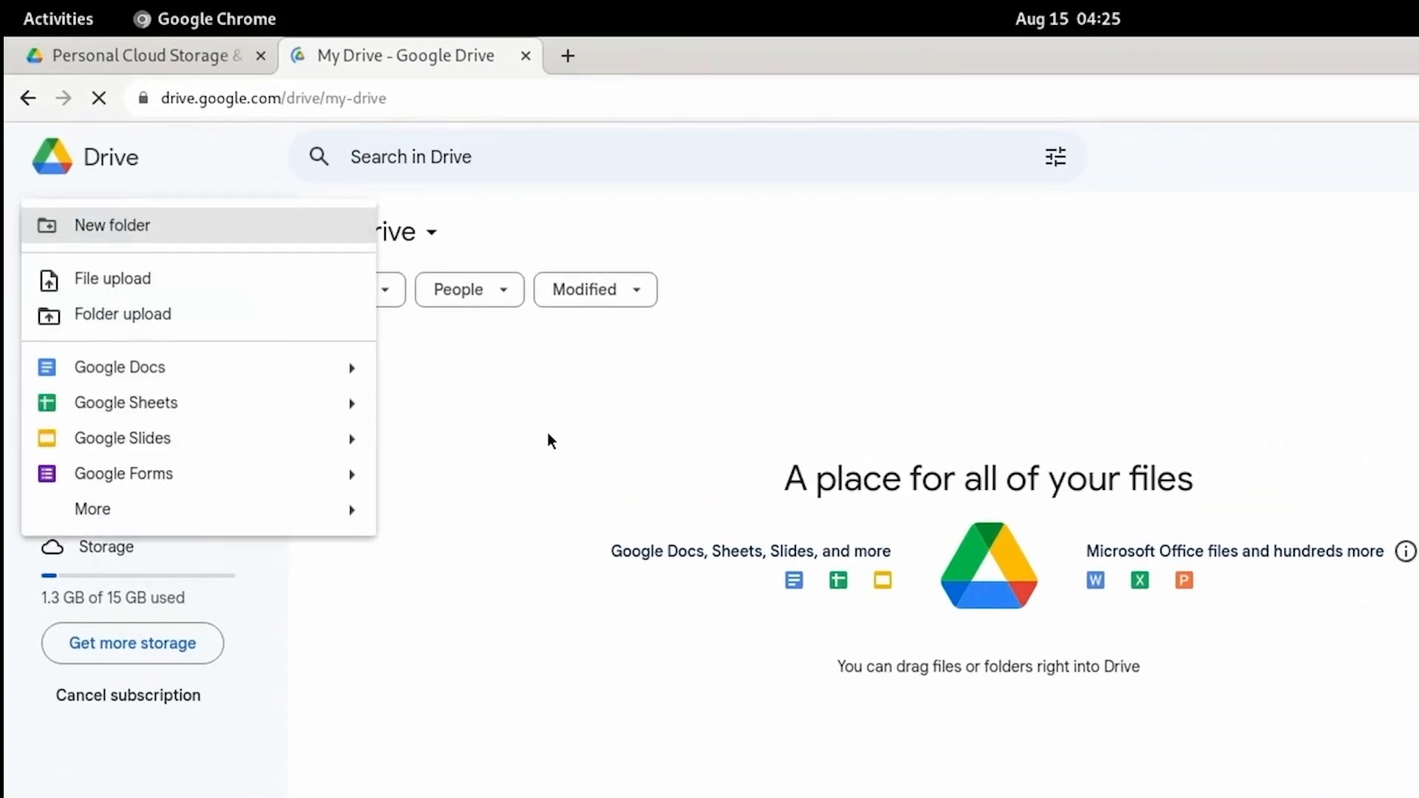
pyautogui.click(164, 284)
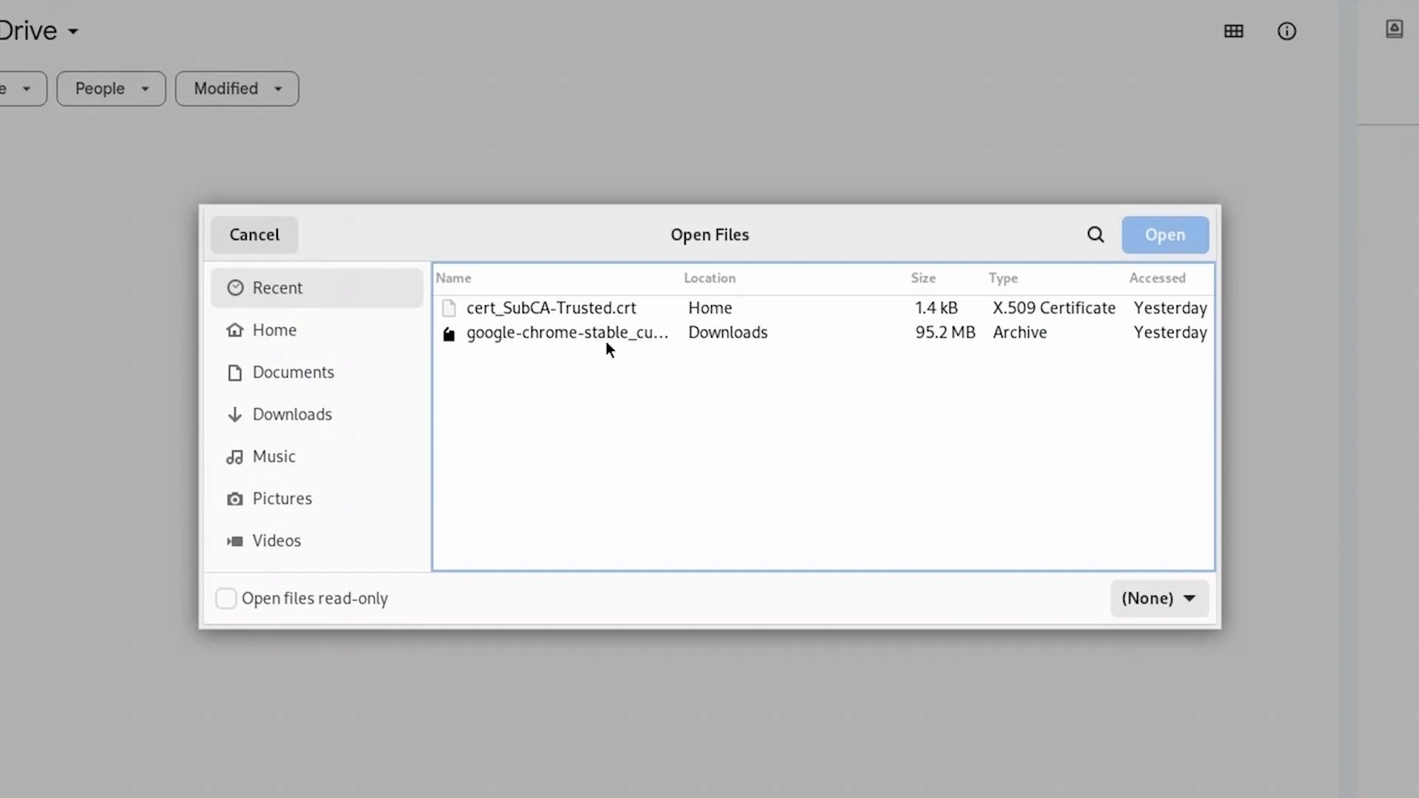
pyautogui.click(607, 340)
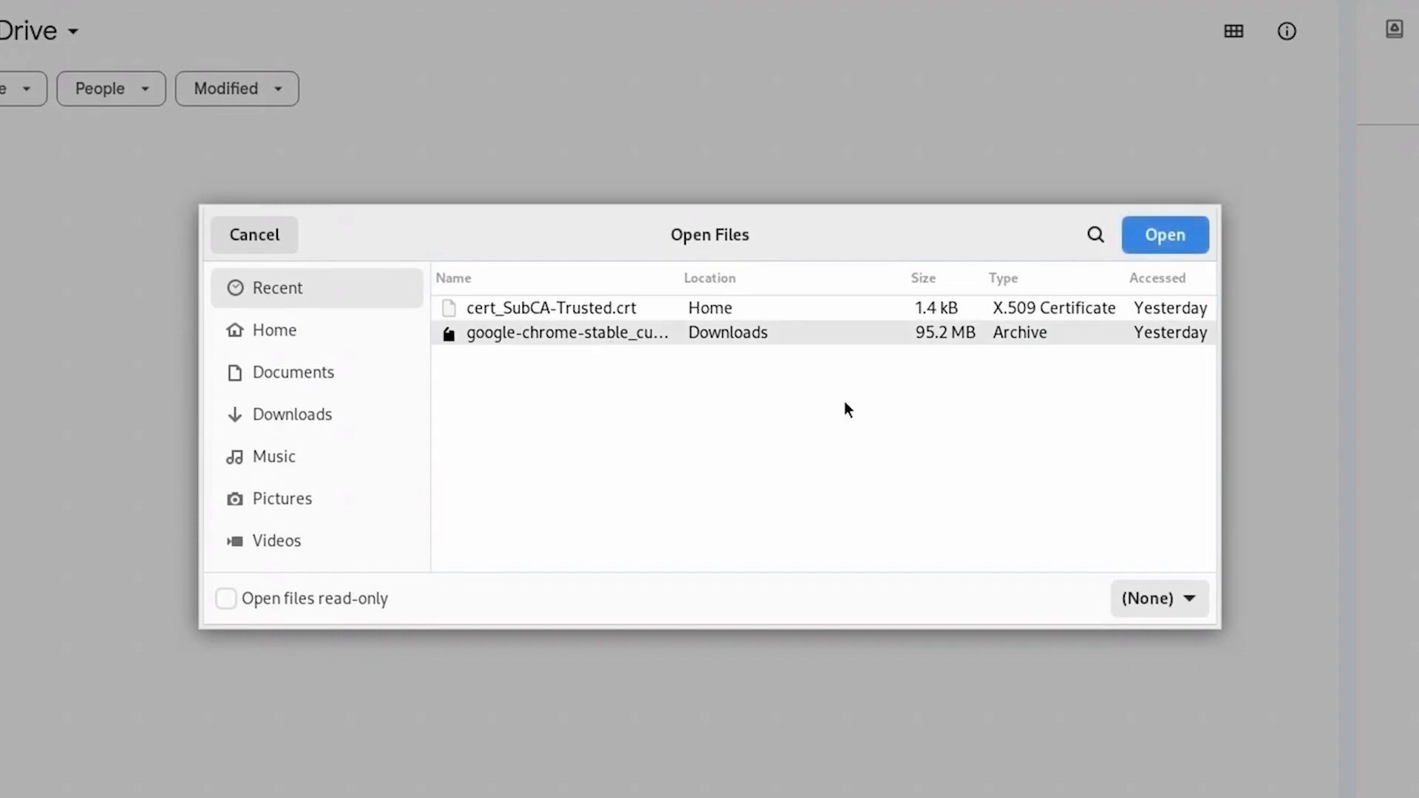
pyautogui.click(1177, 235)
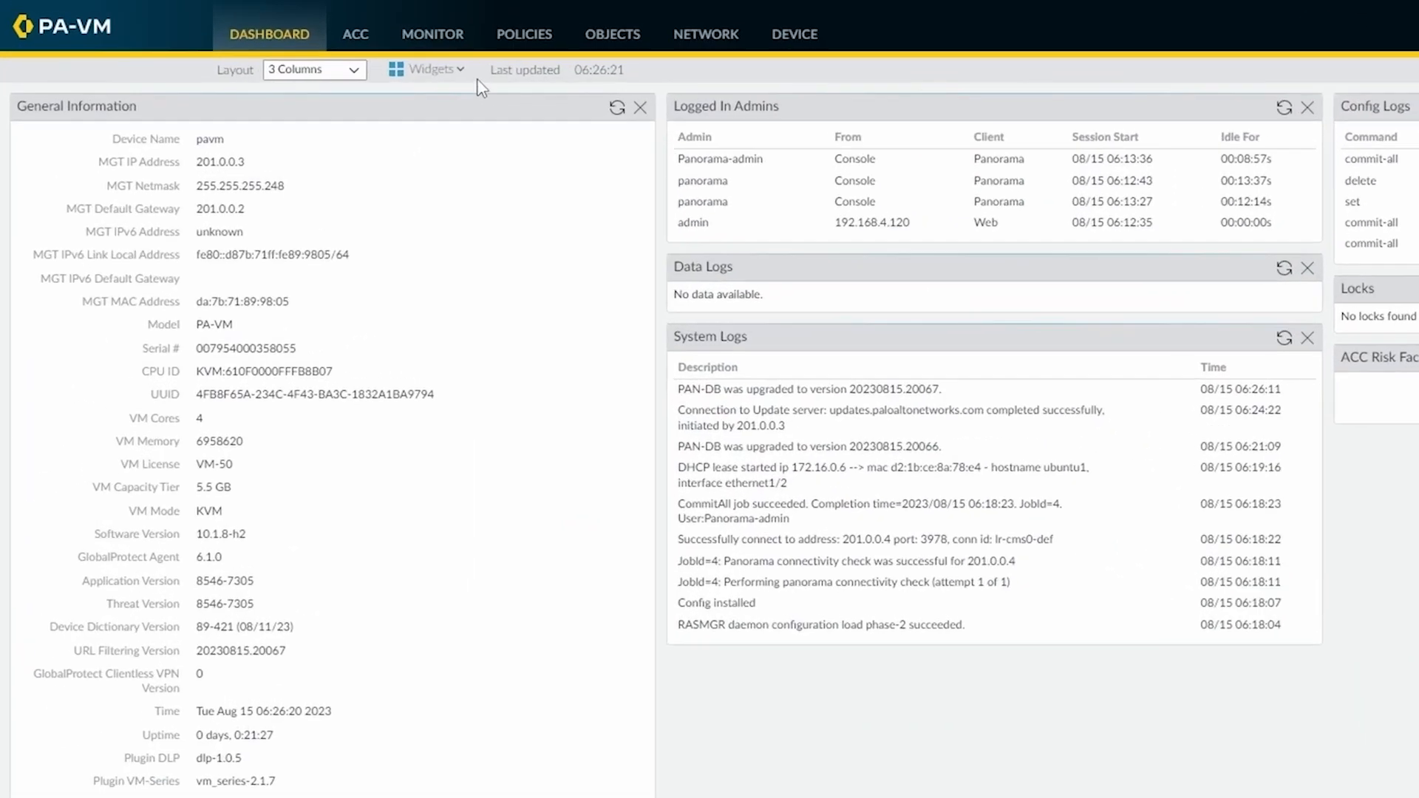
# Switch to the PA-VM firewall and reduce the traffic log filter to ( addr.src in 172.16.0.6 )
pyautogui.click(450, 38)
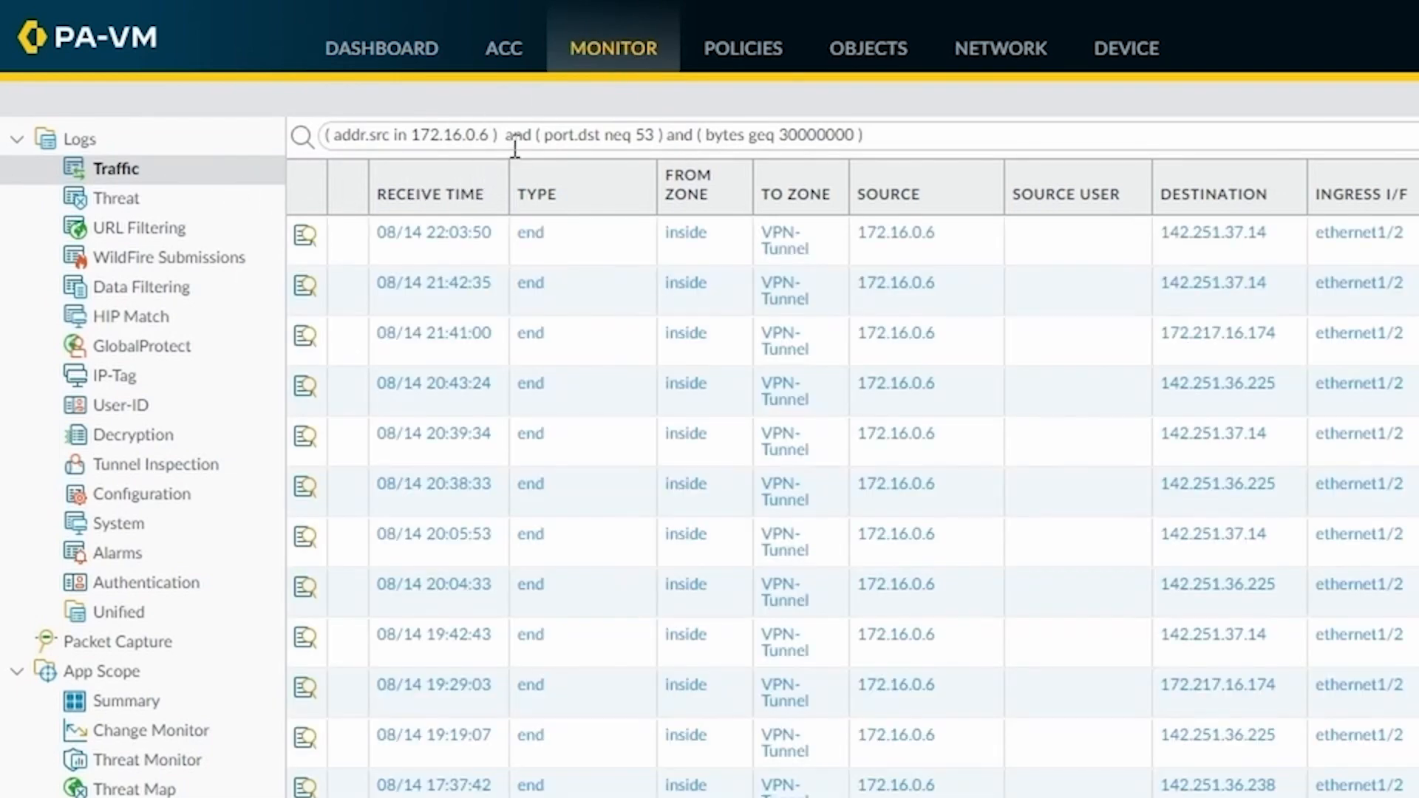
pyautogui.moveTo(507, 141); pyautogui.dragTo(920, 148)
pyautogui.press('BackSpace')
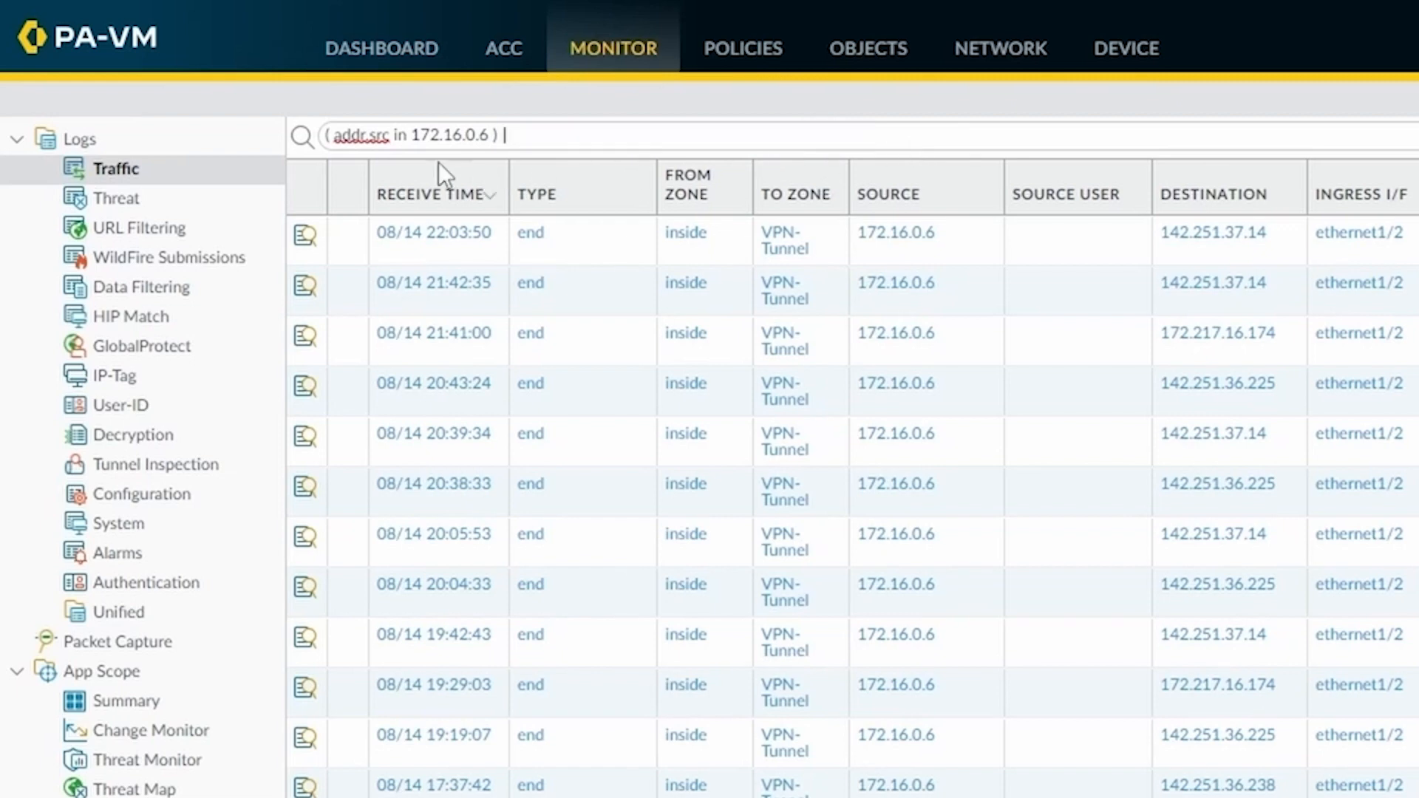
pyautogui.press('Return')
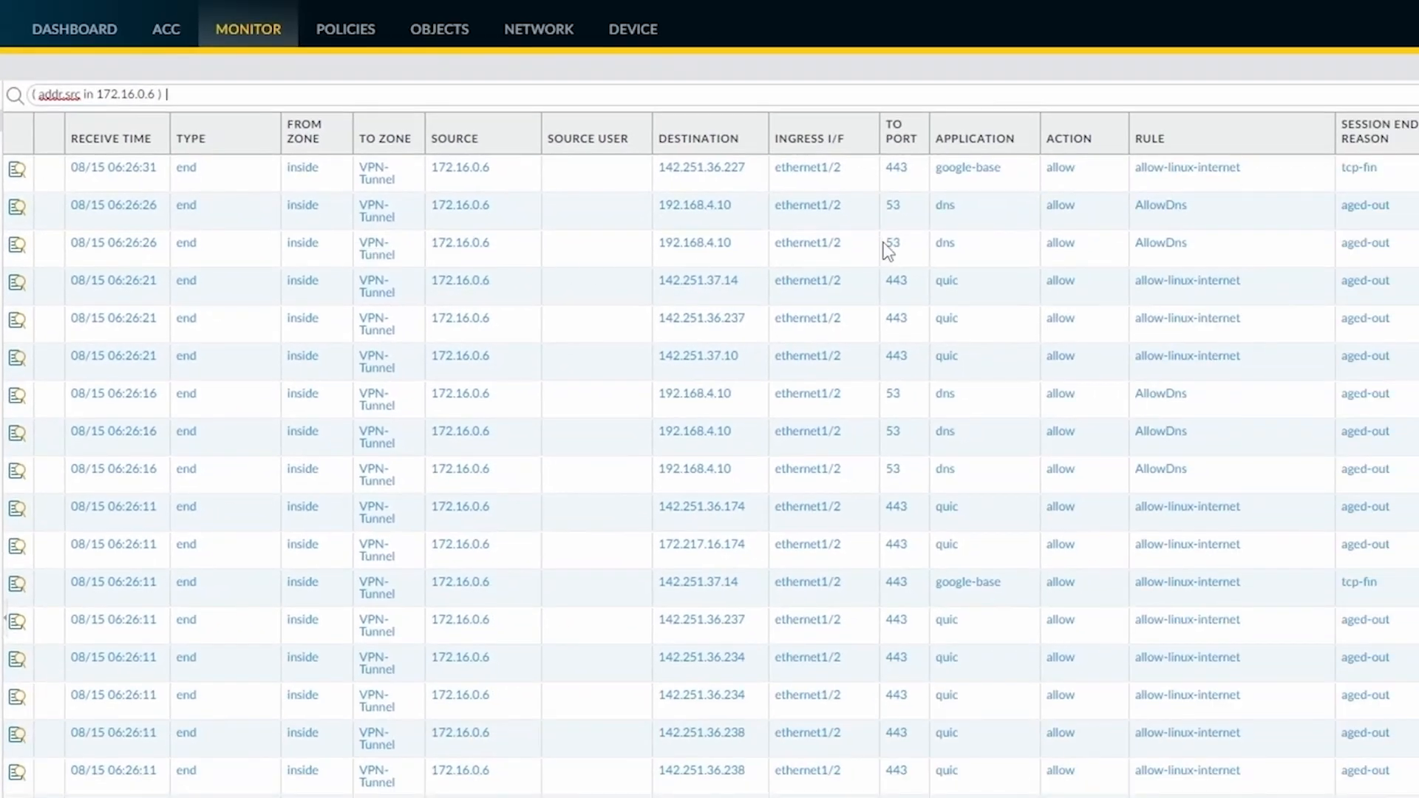
# Exclude DNS traffic from the traffic log by adding the negated condition ! ( port.dst eq 53 ) to the filter
pyautogui.click(892, 248)
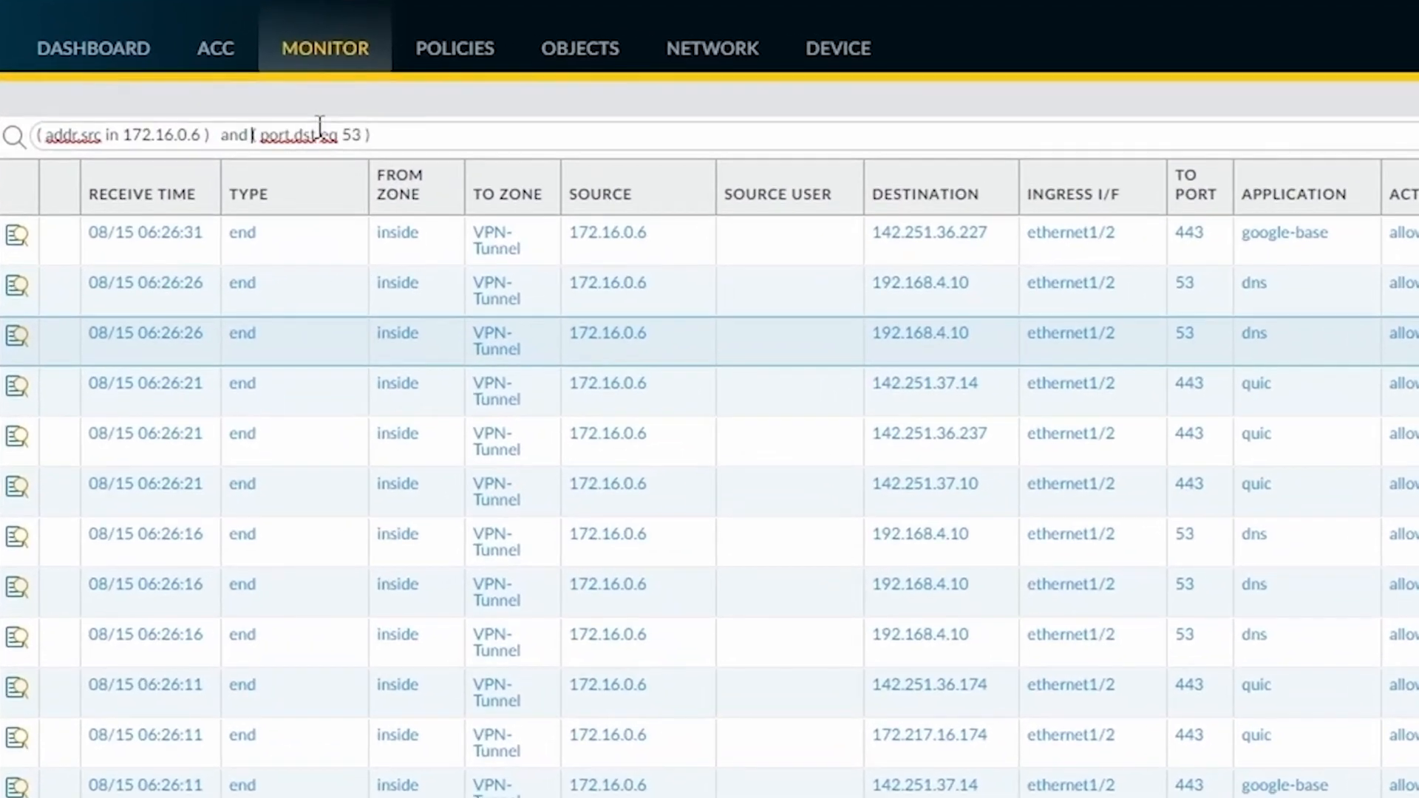
pyautogui.write('!')
pyautogui.press('Return')
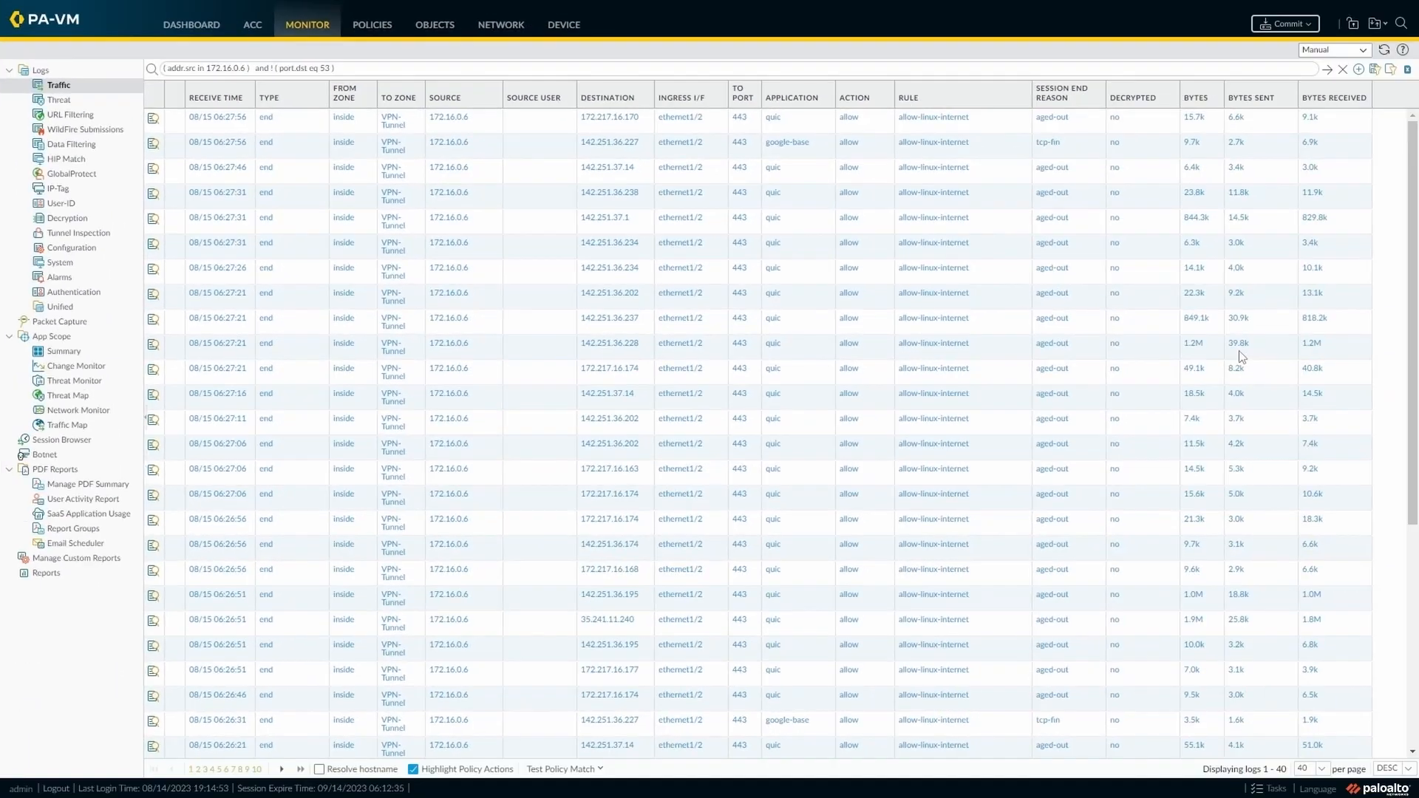
# Add the condition ( bytes geq 10000000 ) to the traffic log filter and apply it
pyautogui.click(1195, 346)
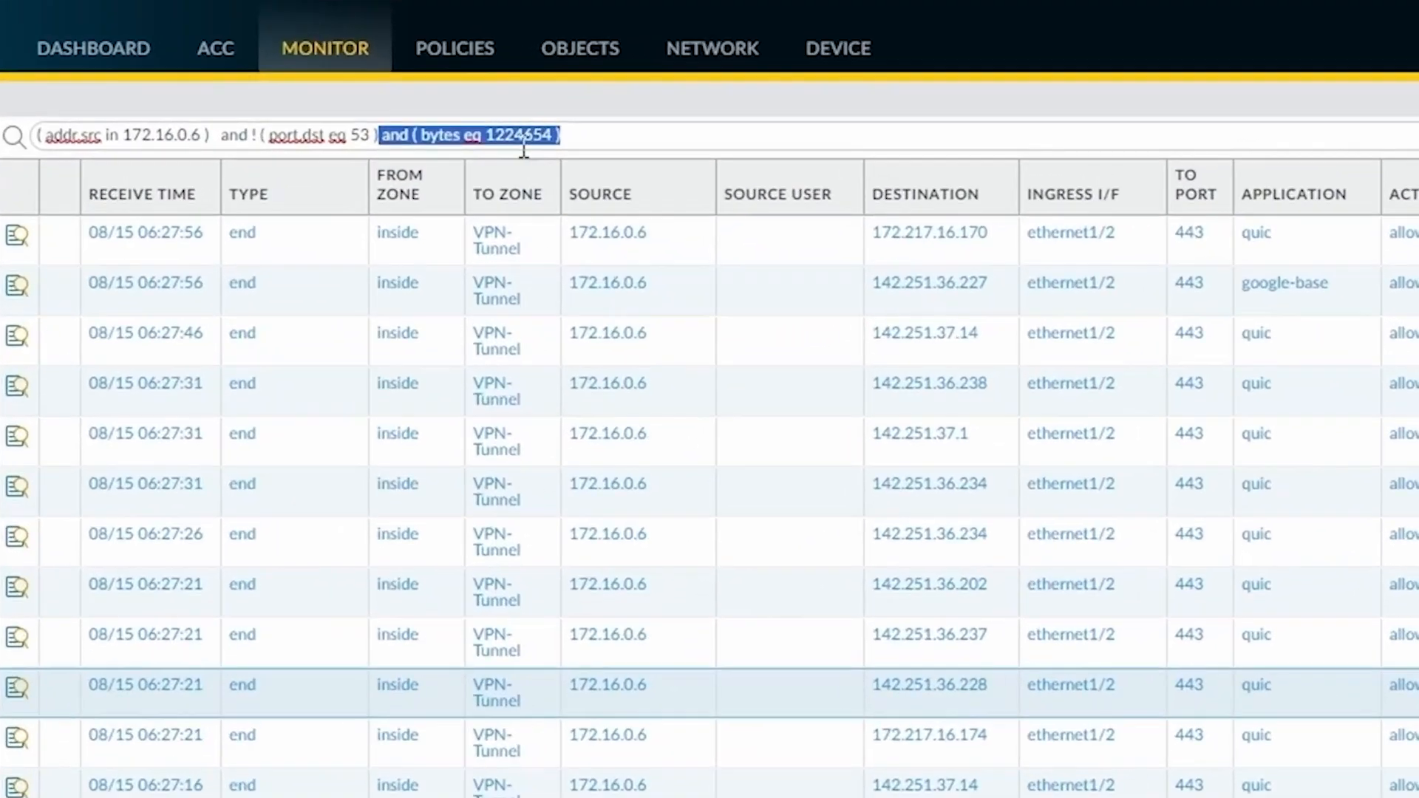
pyautogui.click(399, 69)
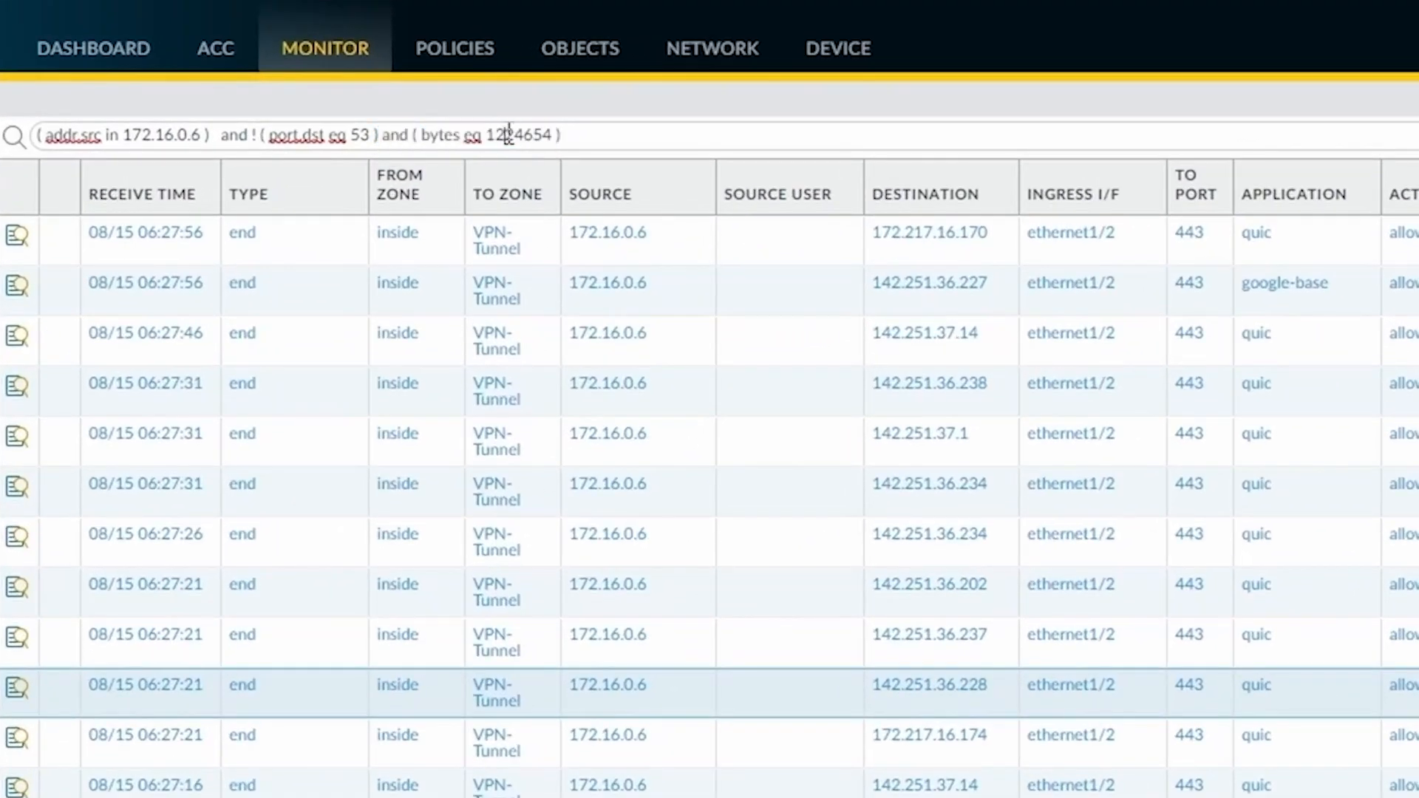
pyautogui.moveTo(493, 136); pyautogui.dragTo(553, 134)
pyautogui.press('BackSpace')
pyautogui.write('0000000')
pyautogui.press('Left')
pyautogui.press('Left')
pyautogui.press('Left')
pyautogui.press('Left')
pyautogui.press('Left')
pyautogui.press('Left')
pyautogui.press('Left')
pyautogui.press('Left')
pyautogui.press('Left')
pyautogui.press('Left')
pyautogui.press('Left')
pyautogui.write('g')
pyautogui.press('Return')
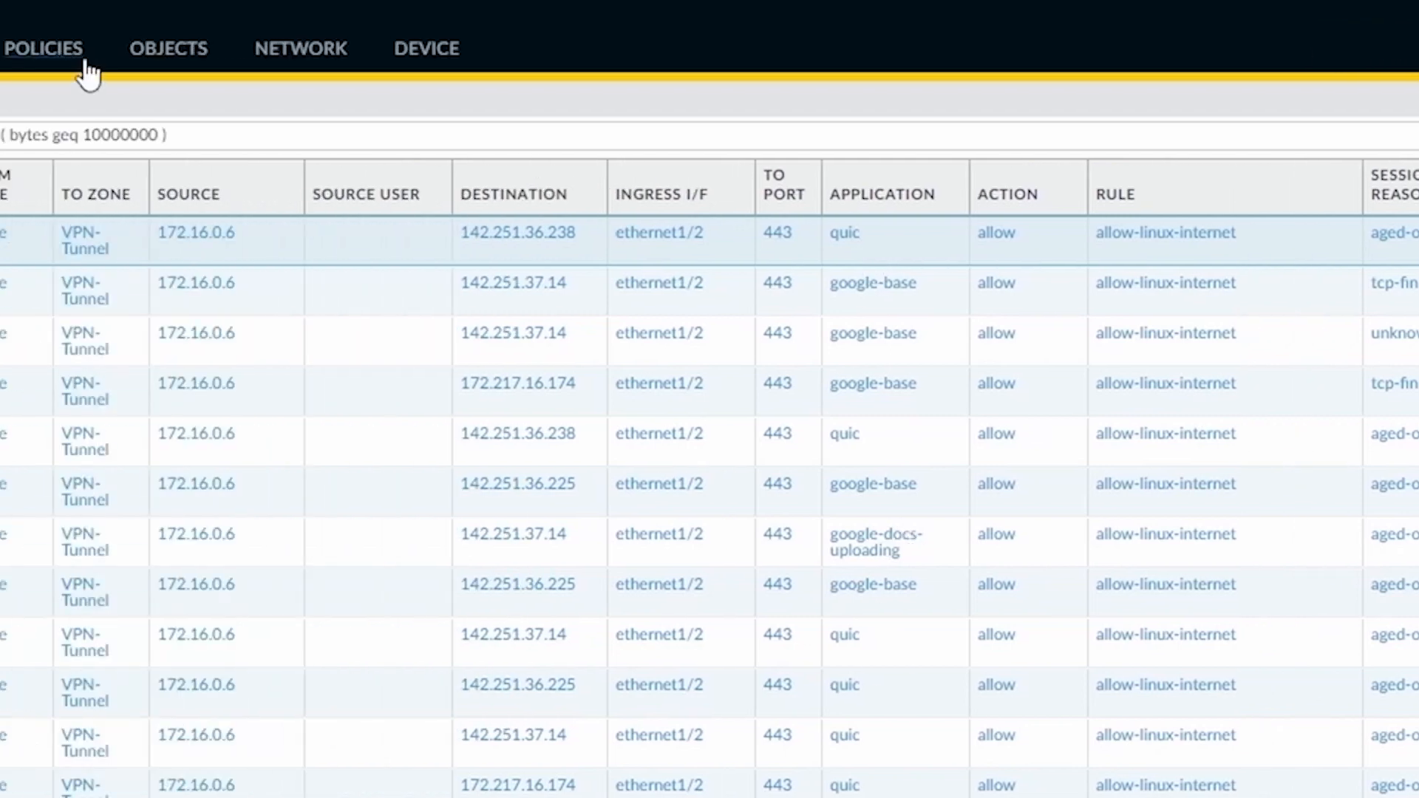
# Create a new security policy rule named block-quic with the source zone inside
pyautogui.click(766, 65)
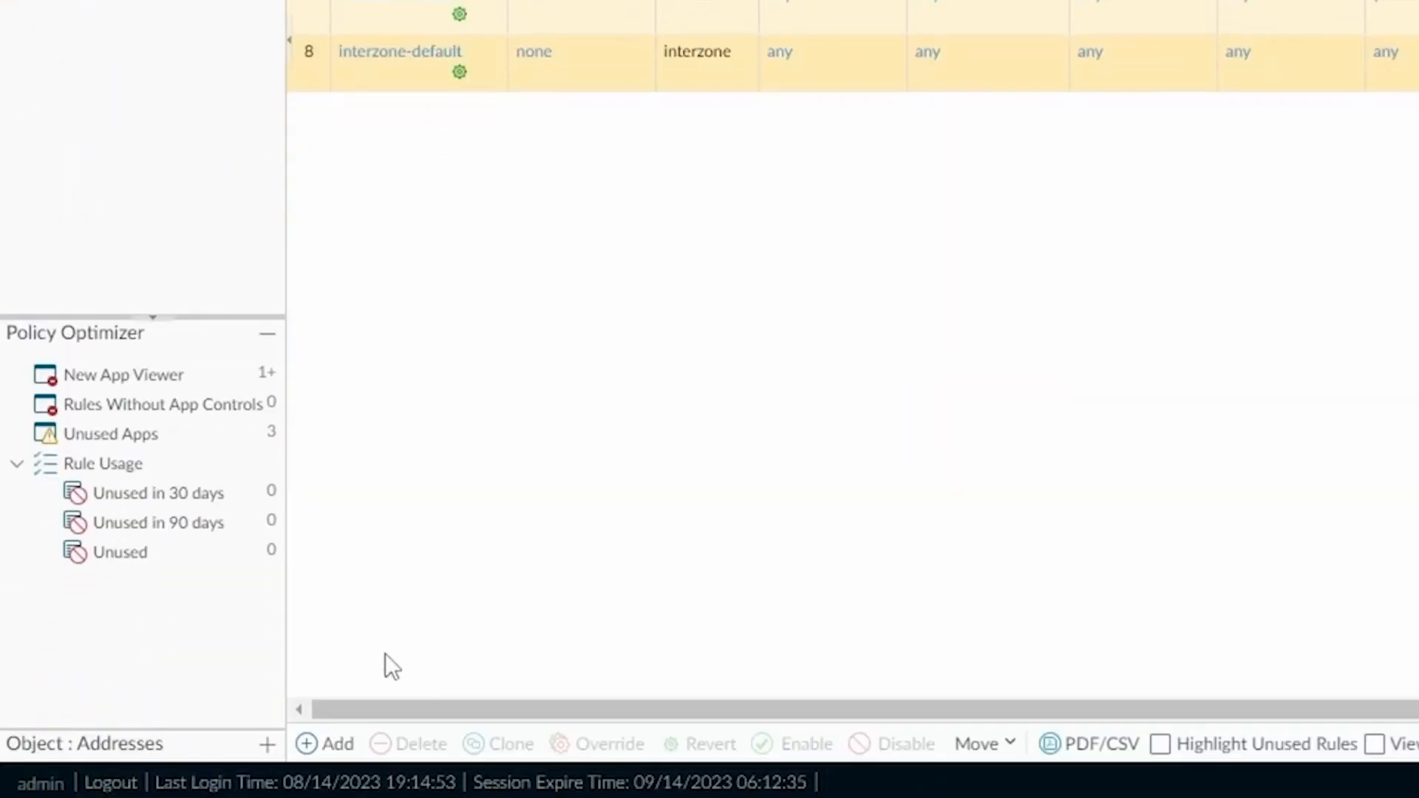
pyautogui.click(329, 755)
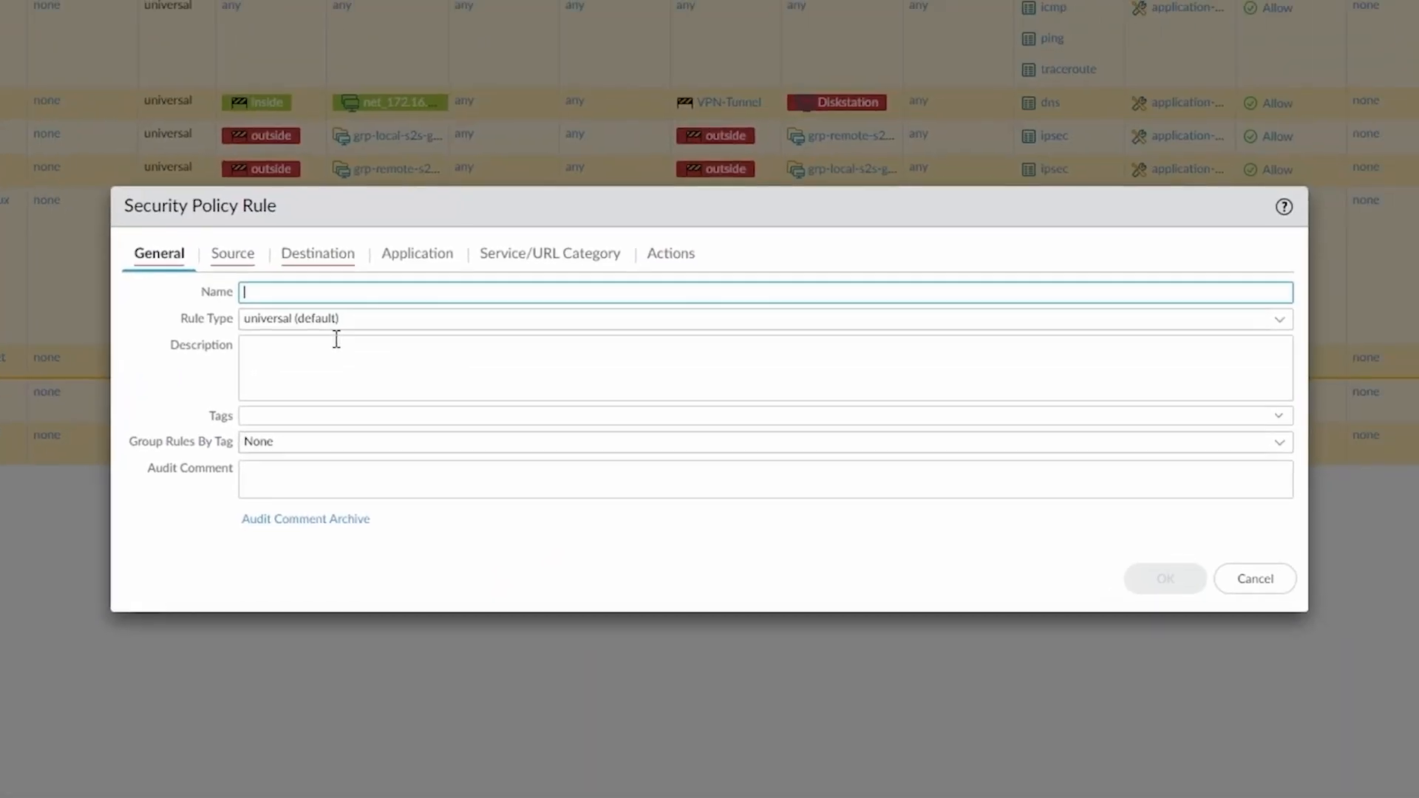
pyautogui.write('block-quic')
pyautogui.click(229, 263)
pyautogui.click(151, 531)
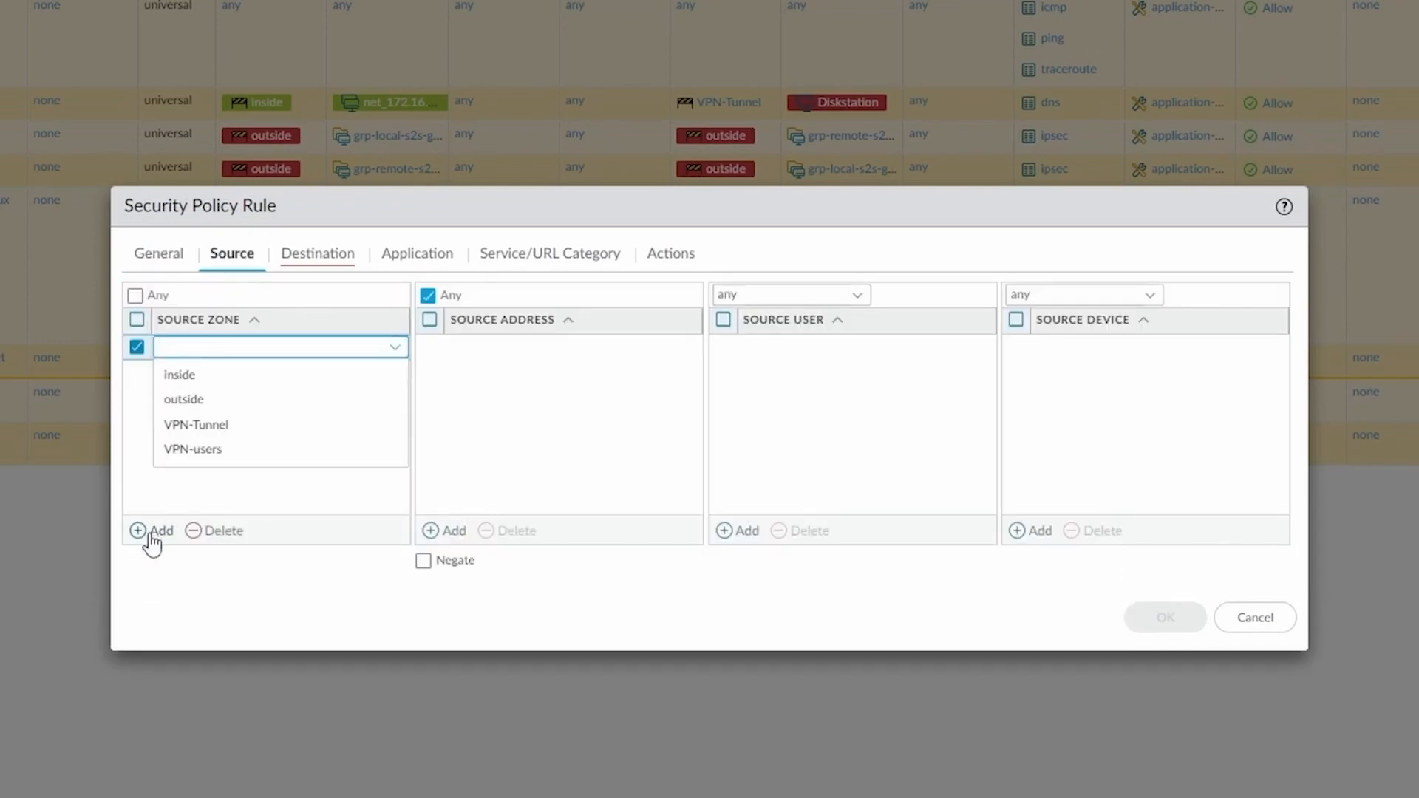
pyautogui.write('inside')
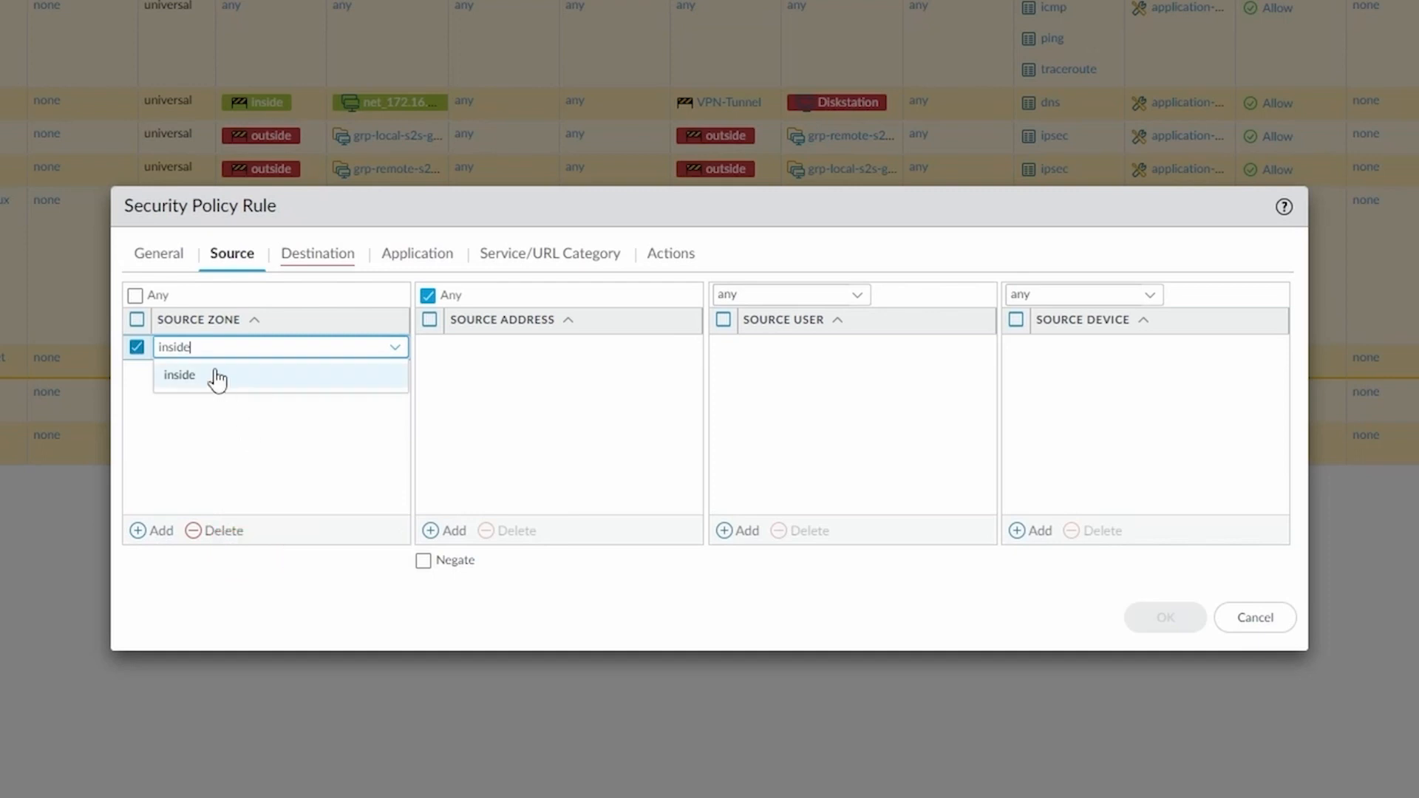
pyautogui.click(215, 380)
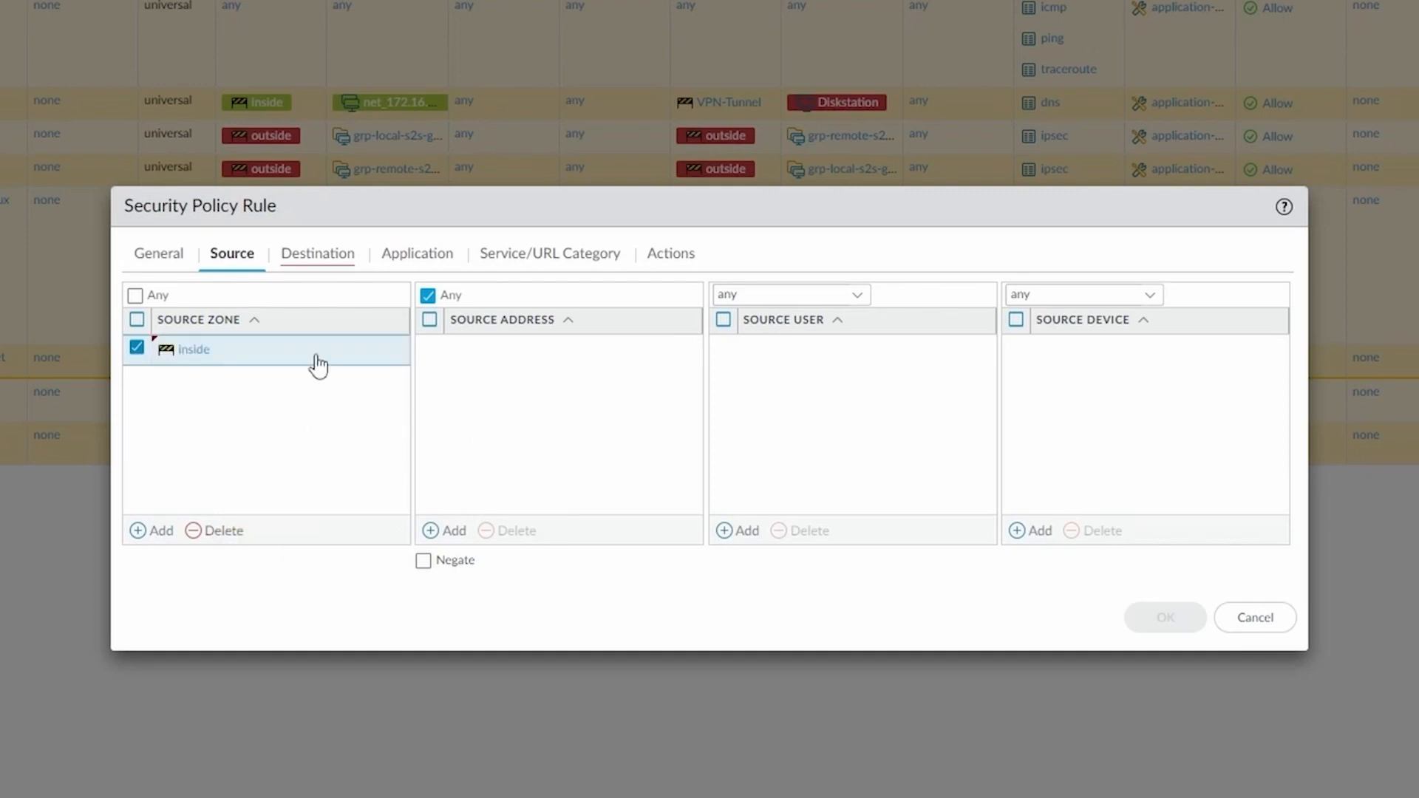
# Set the destination zone of the block-quic rule to VPN-Tunnel
pyautogui.click(318, 253)
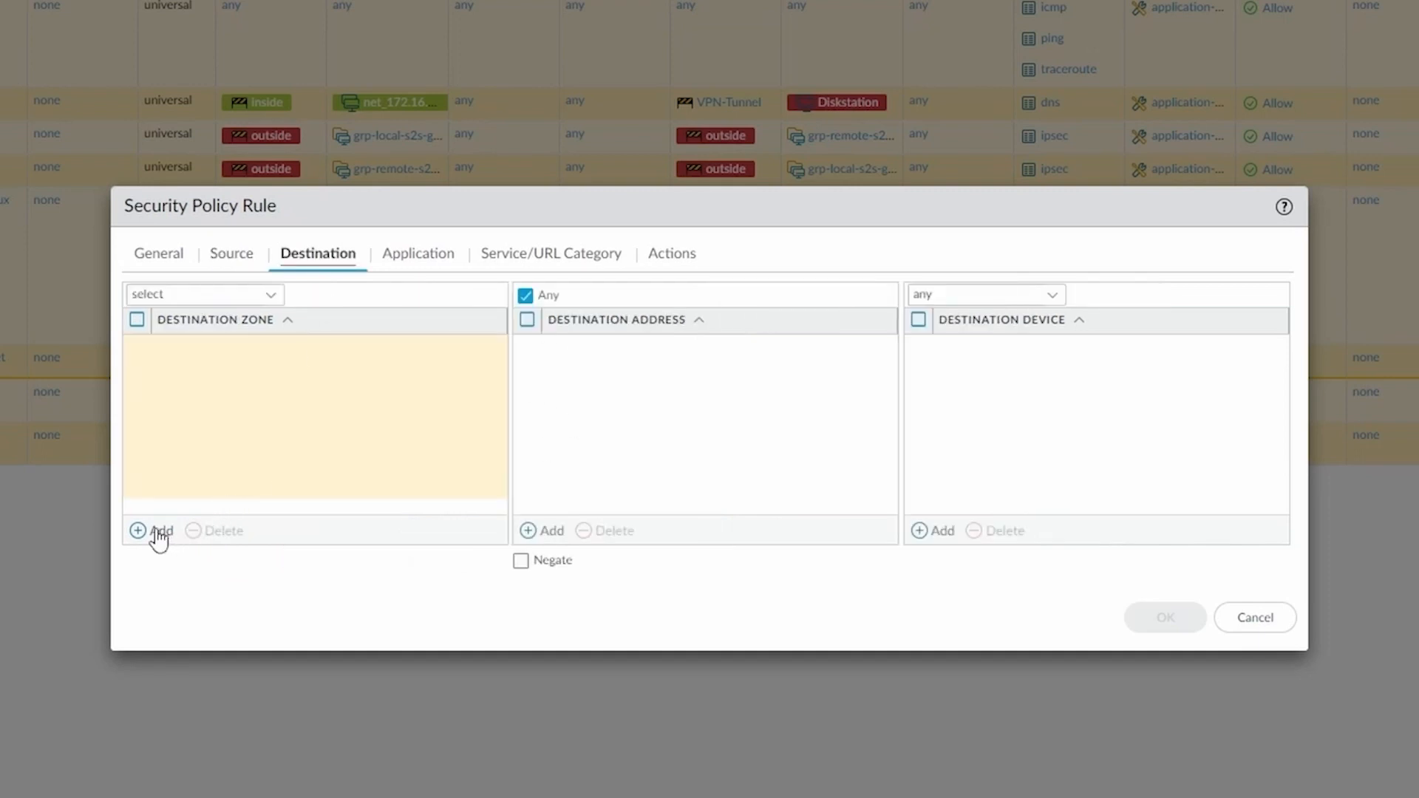
pyautogui.click(271, 294)
pyautogui.click(190, 348)
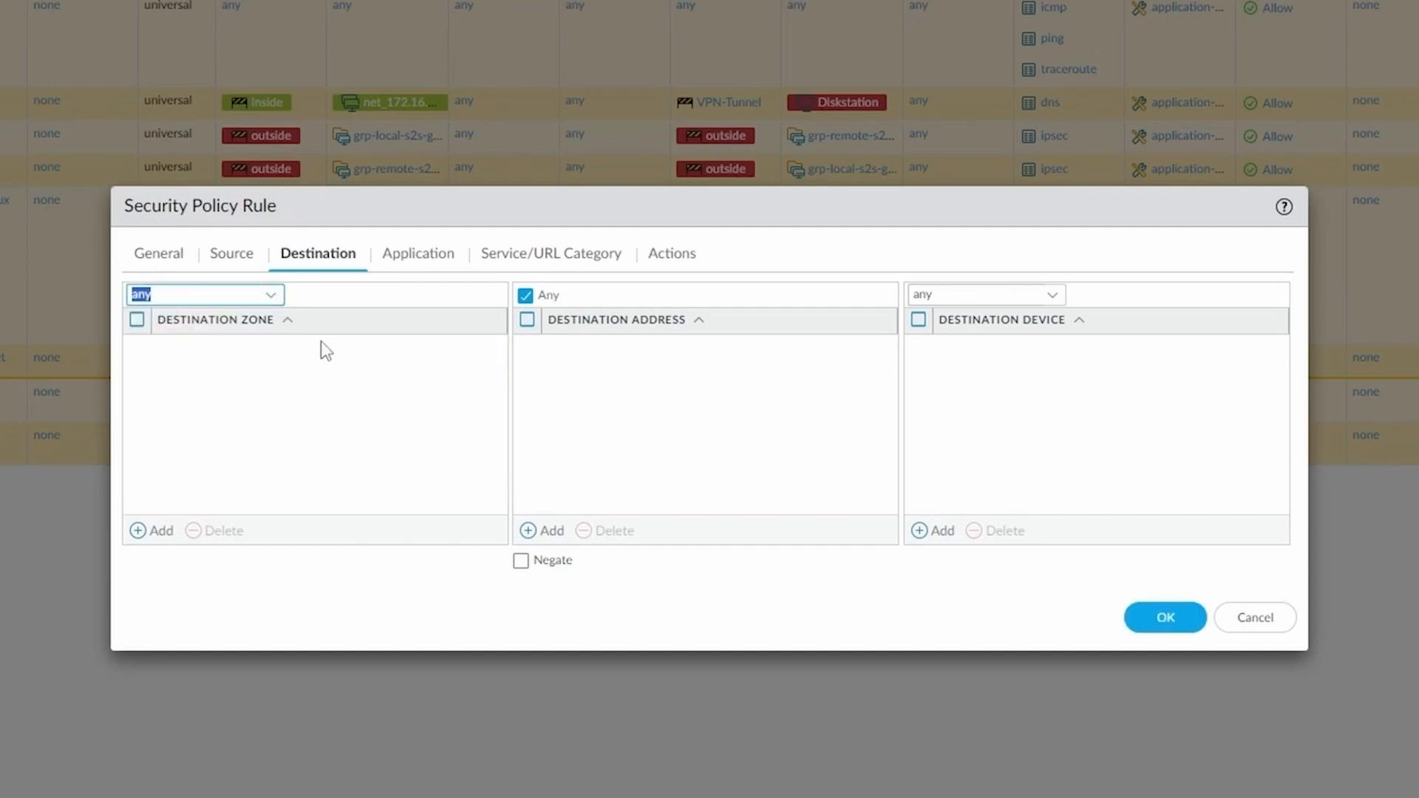
pyautogui.click(162, 532)
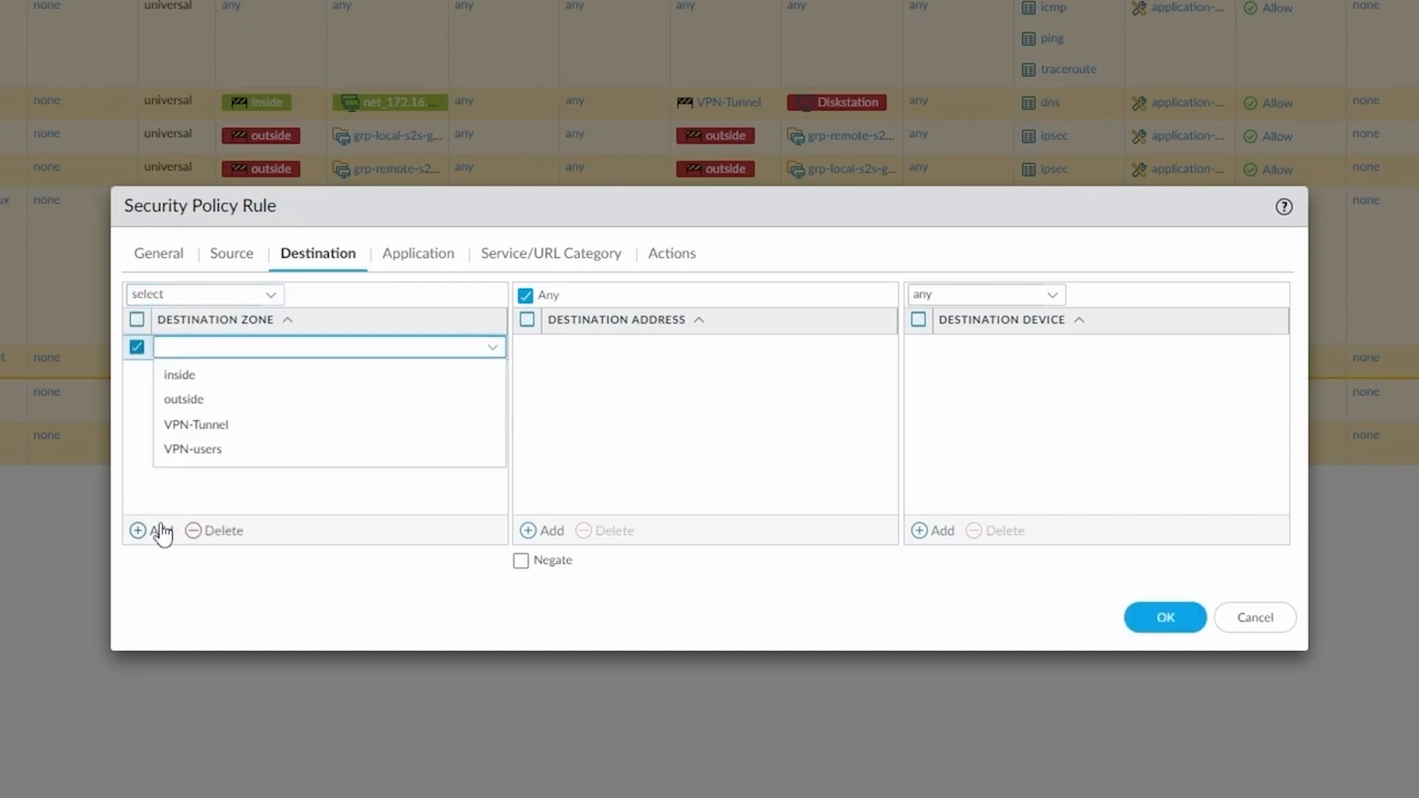
pyautogui.write('vpn')
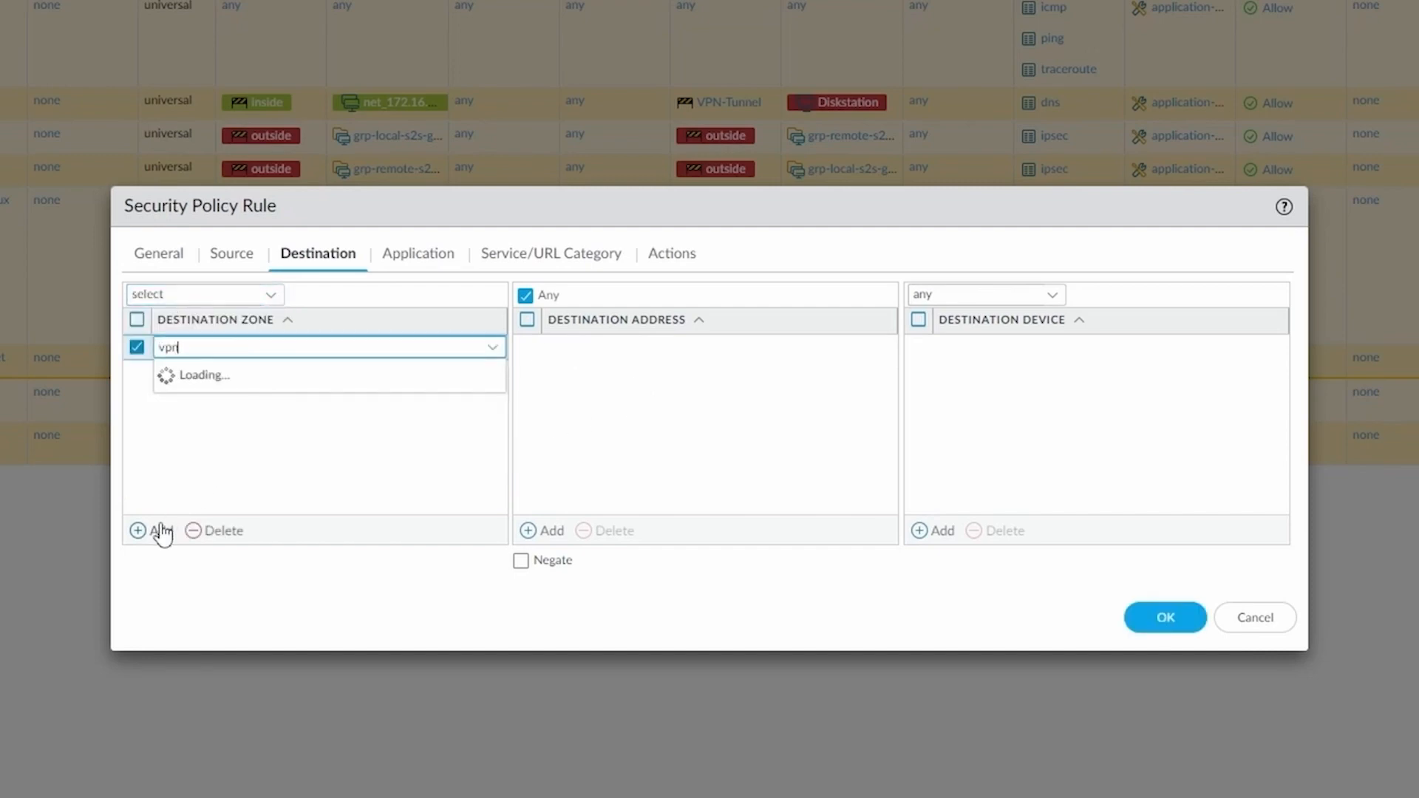
pyautogui.click(181, 374)
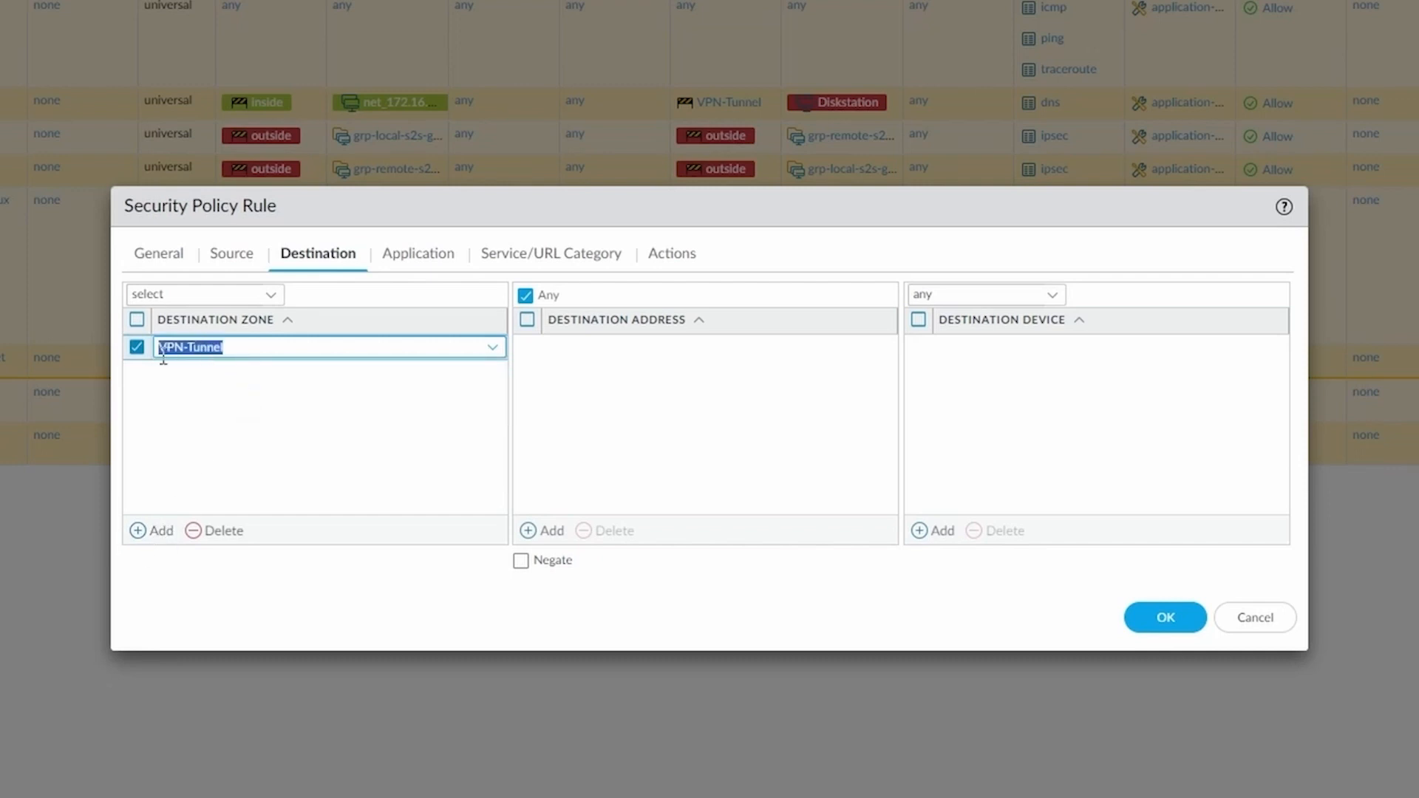
pyautogui.click(228, 402)
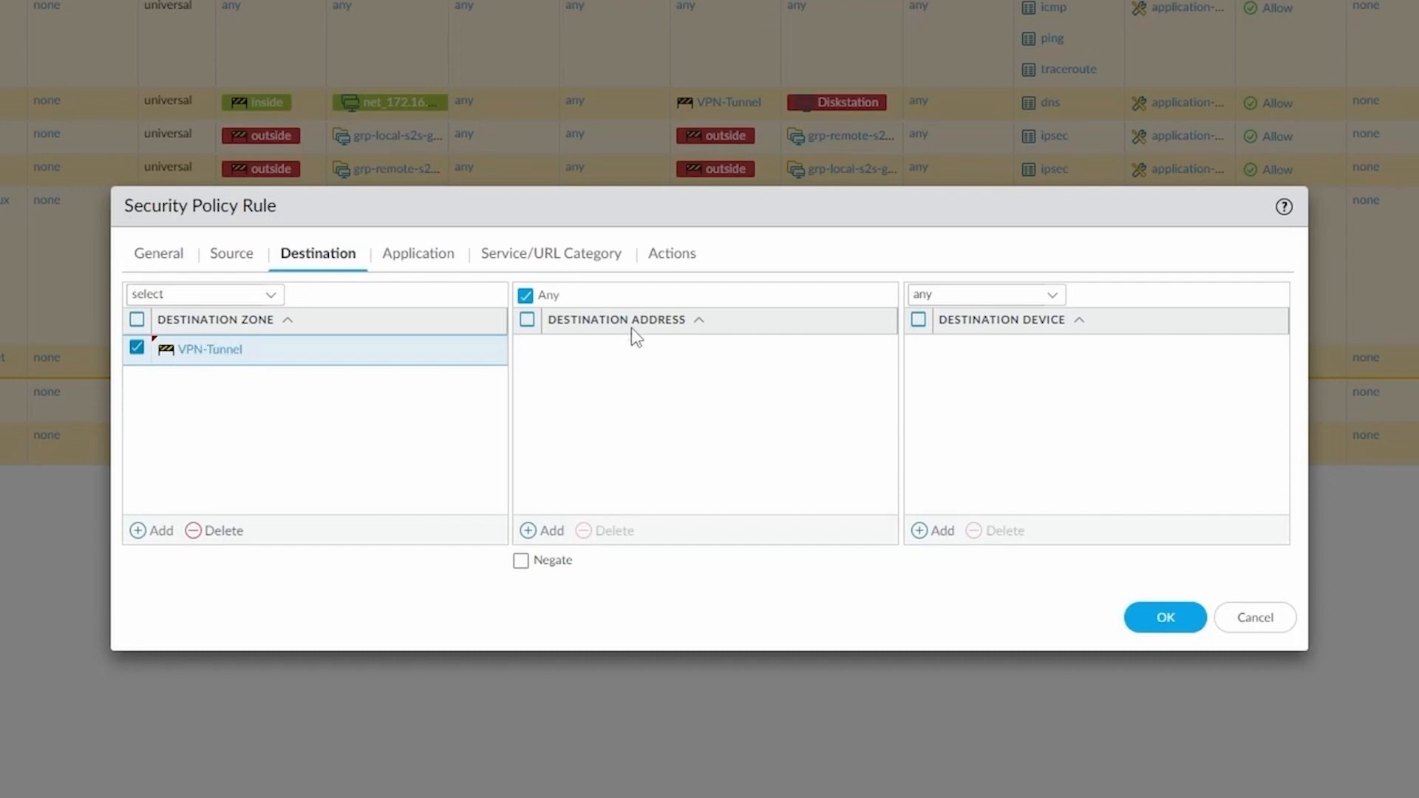
# Add quic as the matched application of the block-quic rule
pyautogui.click(434, 259)
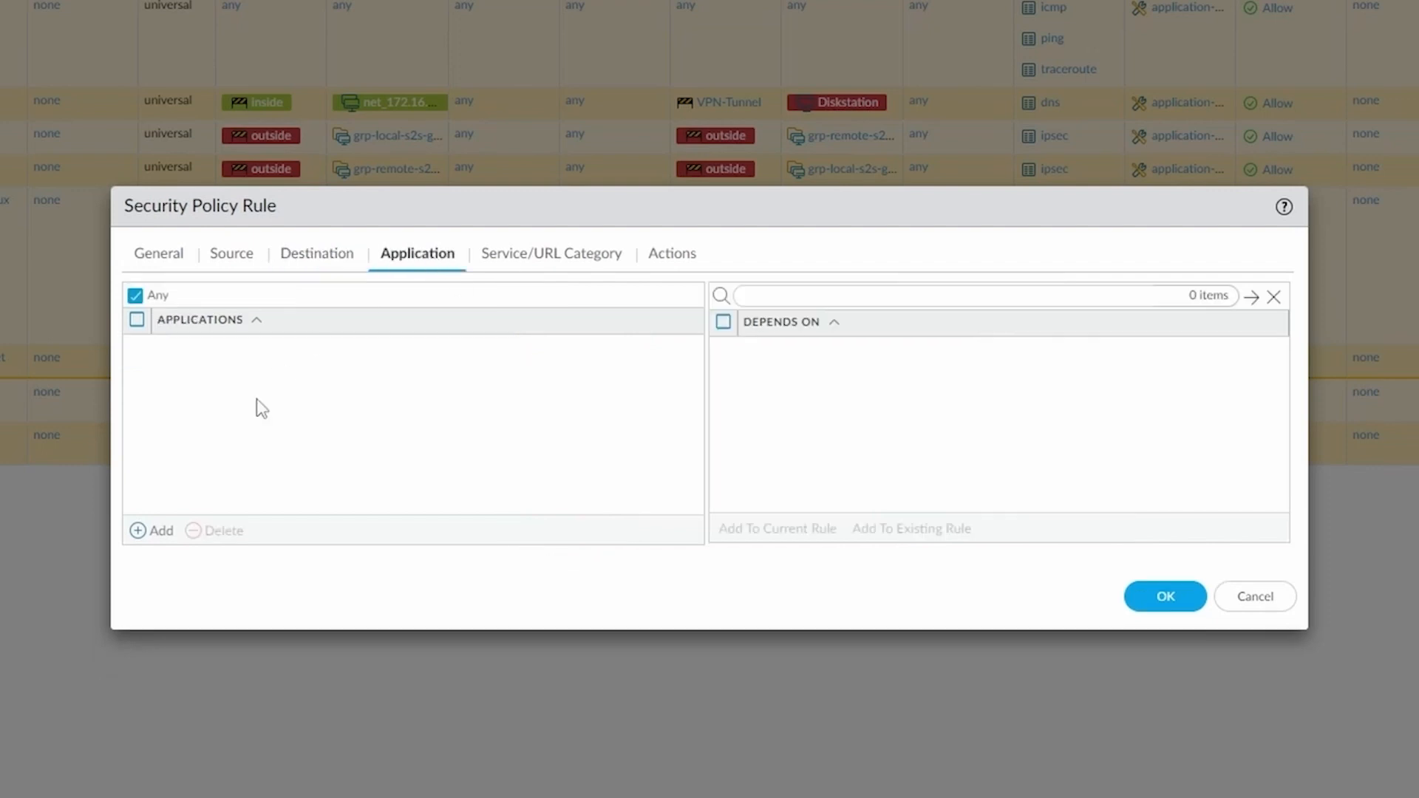
pyautogui.click(158, 534)
pyautogui.write('quic')
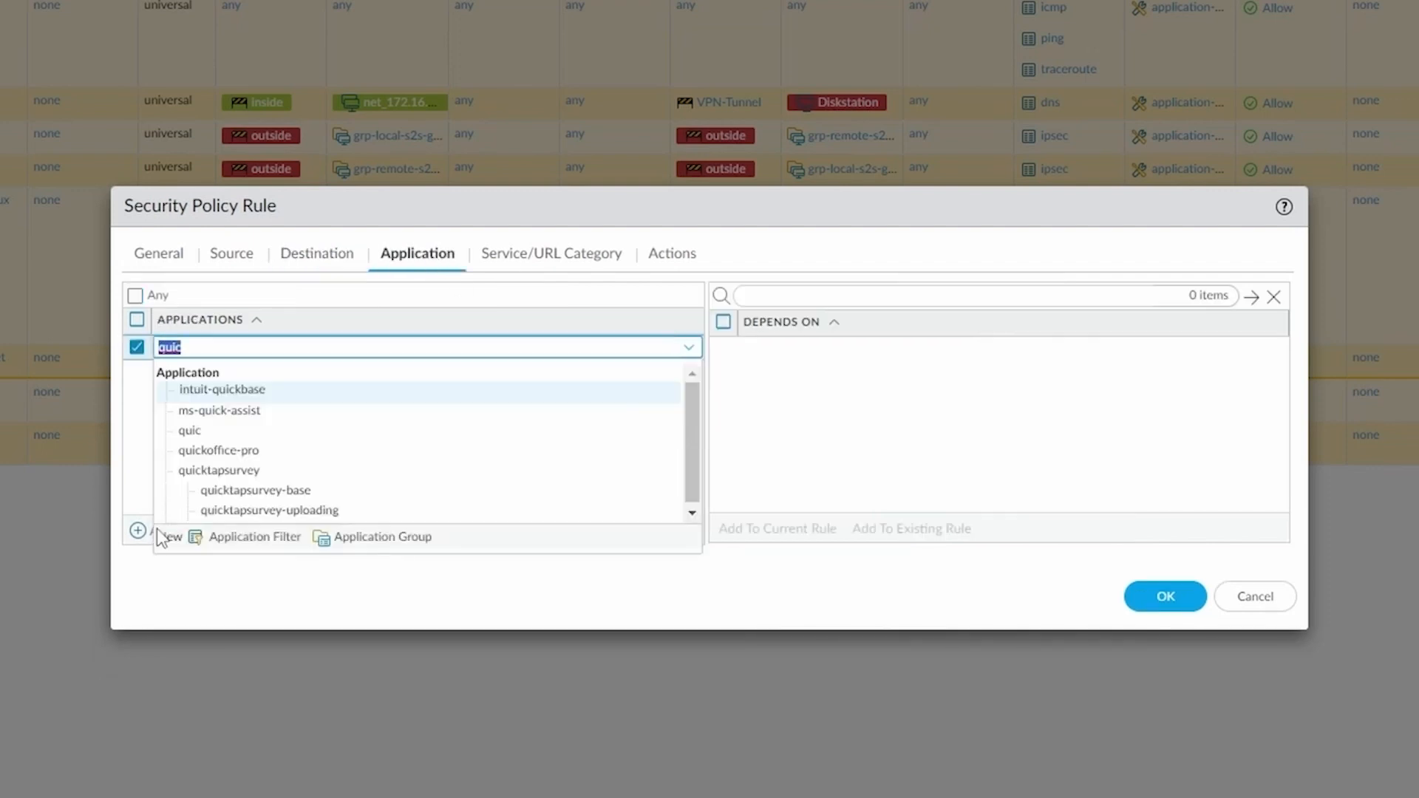
pyautogui.click(243, 433)
pyautogui.click(272, 419)
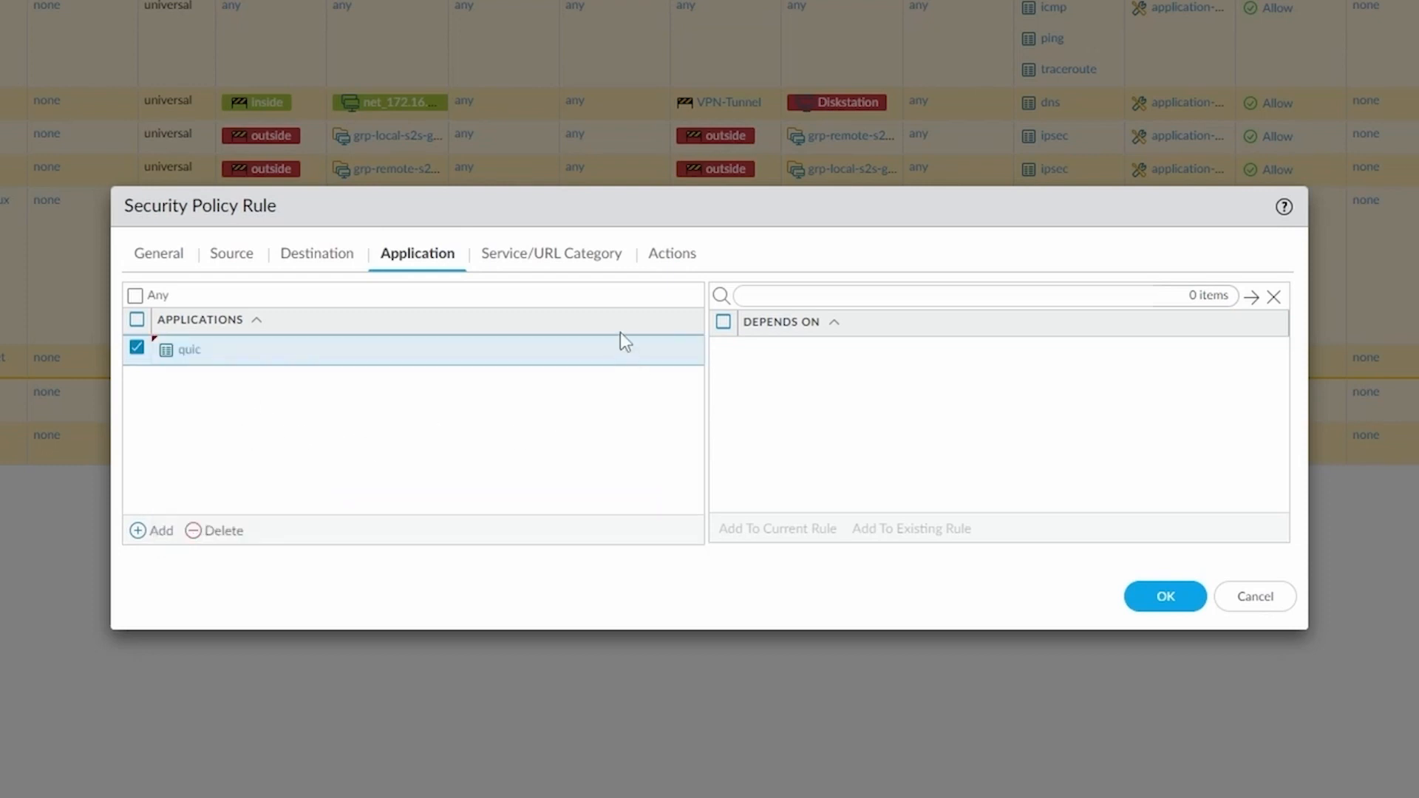
# Keep the application-default service, set the block-quic rule's action to Deny, and save the rule
pyautogui.click(598, 263)
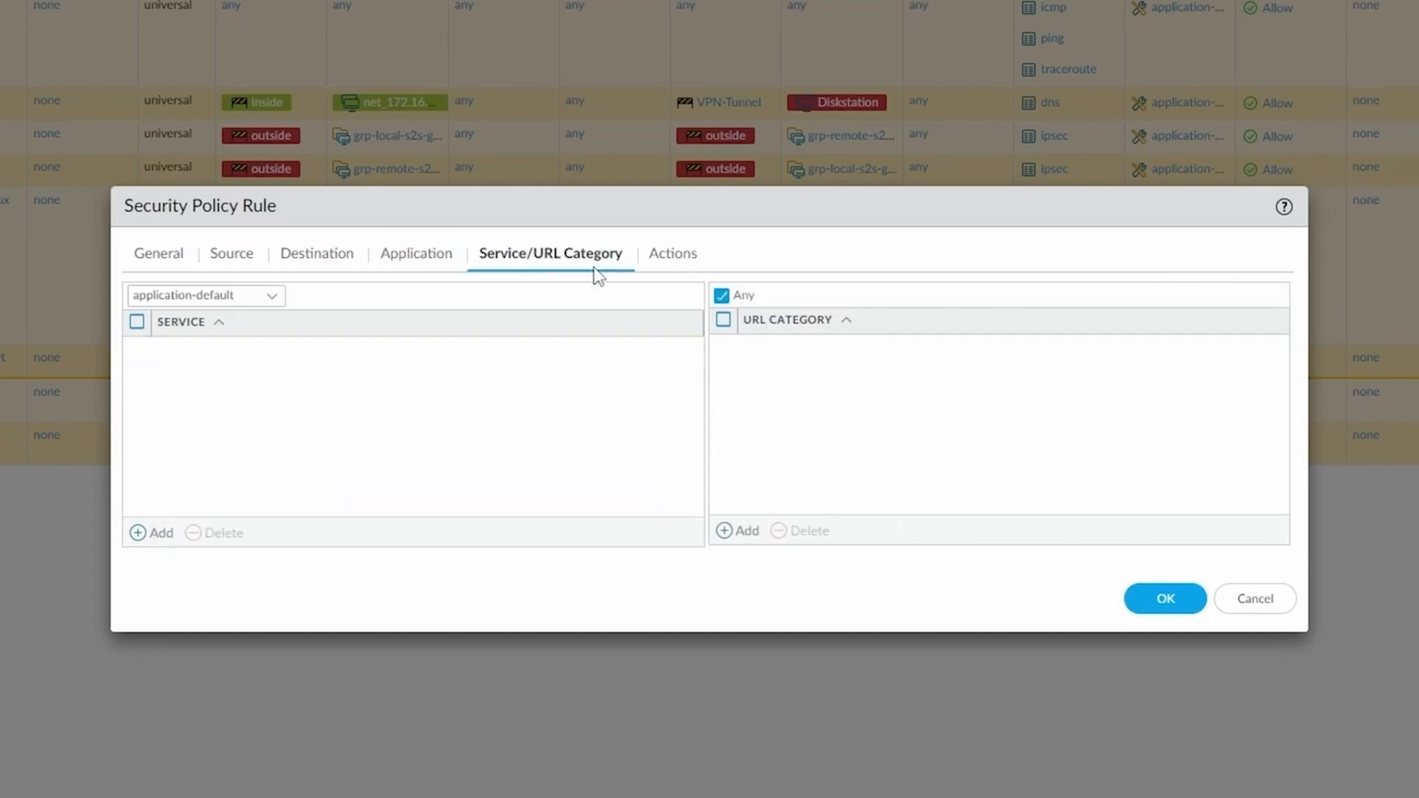
pyautogui.click(673, 258)
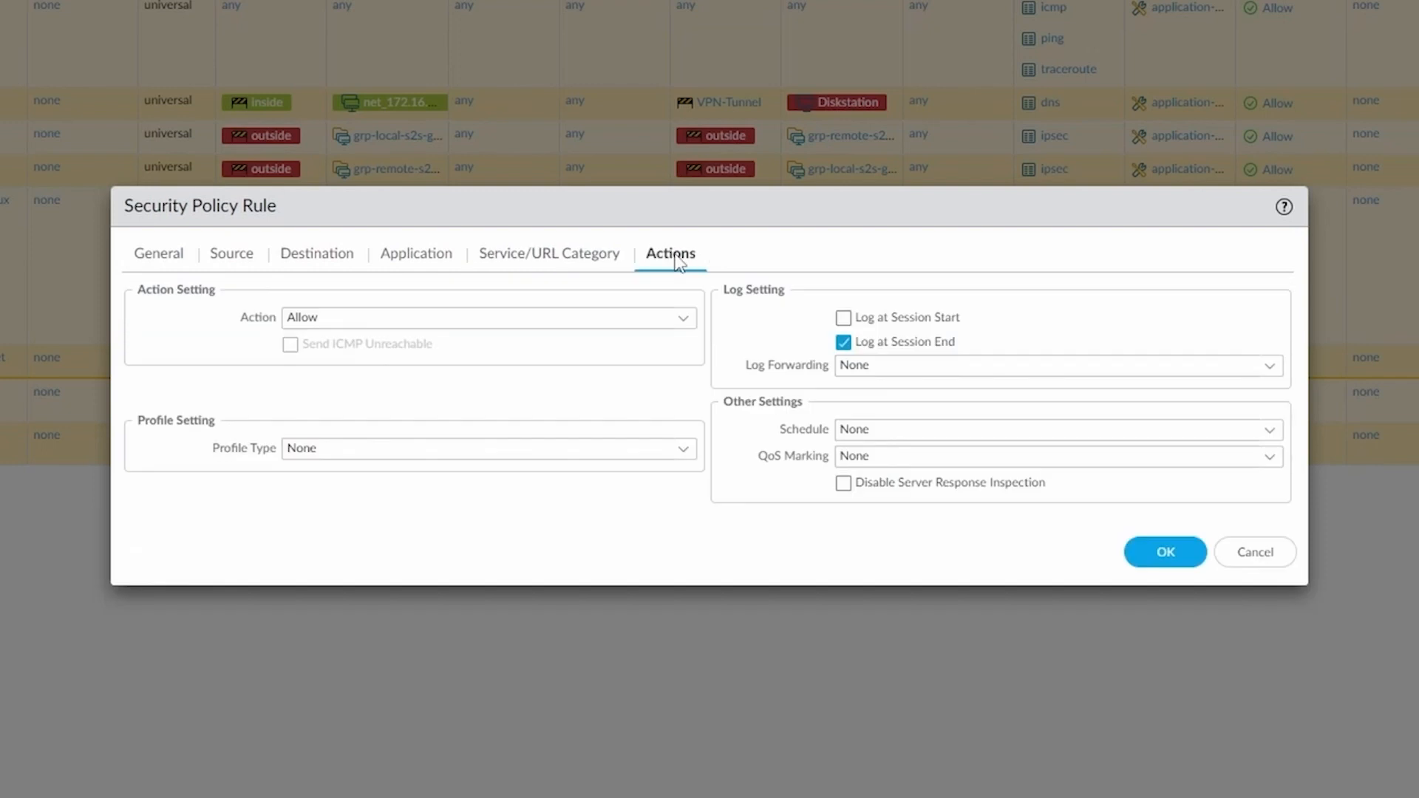
pyautogui.click(683, 320)
pyautogui.click(350, 347)
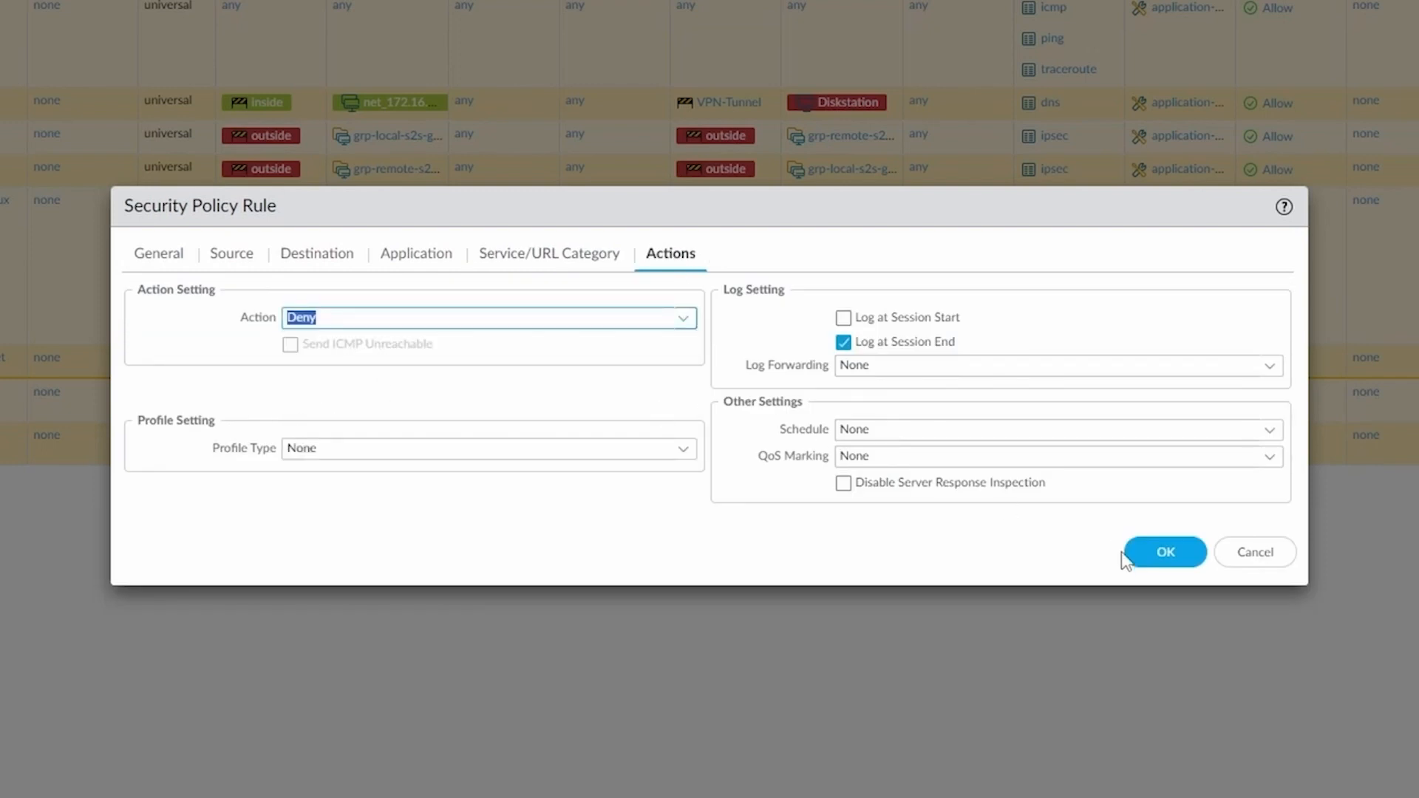
pyautogui.click(1152, 560)
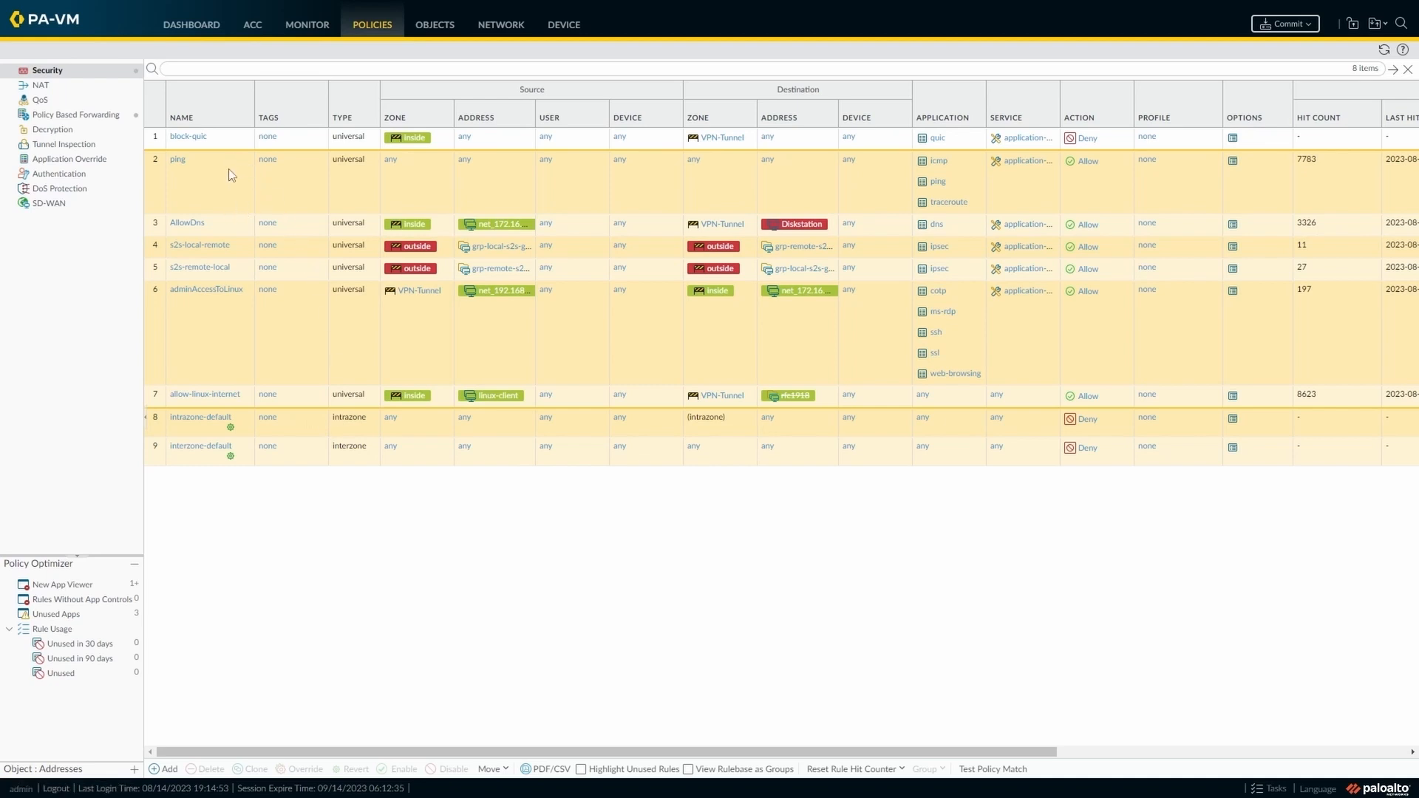
pyautogui.click(223, 140)
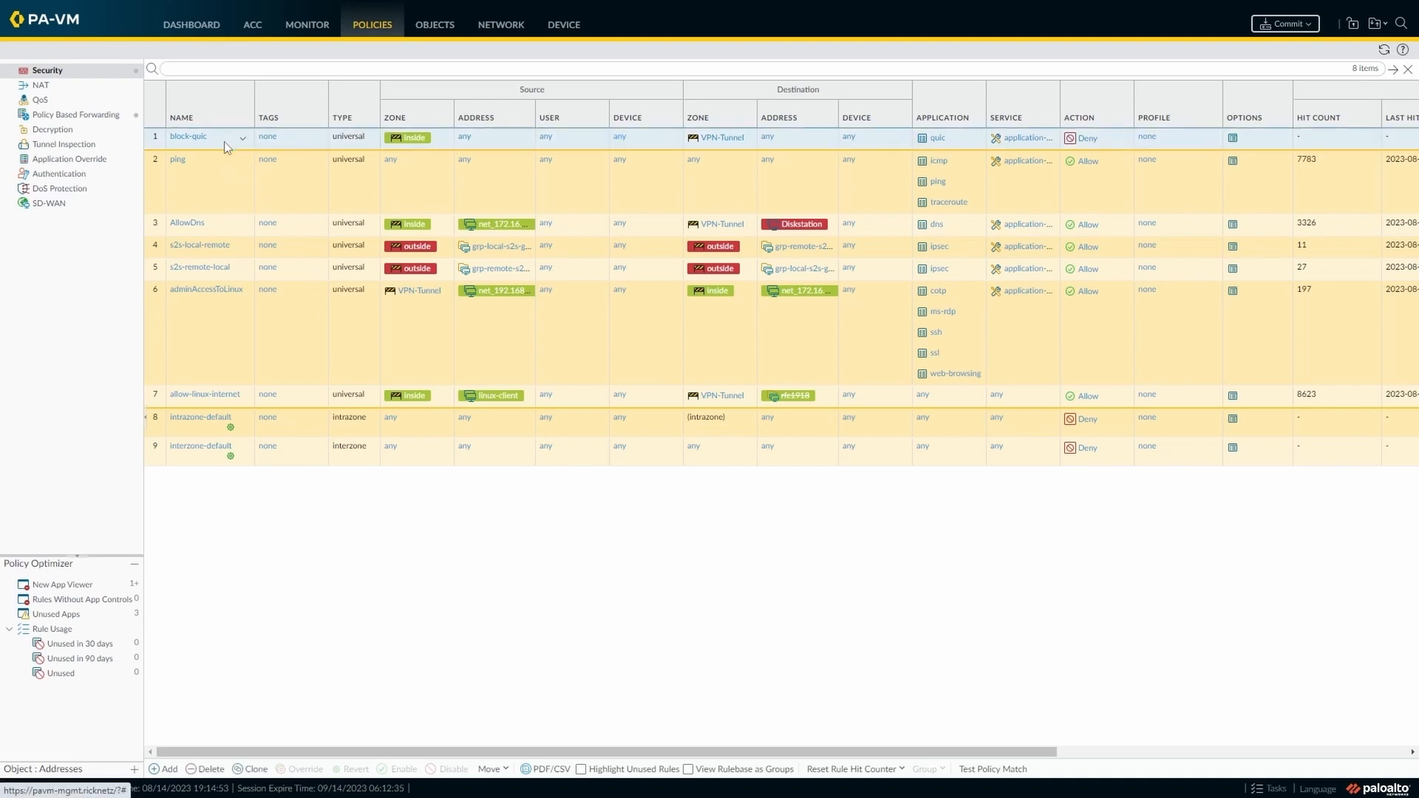
pyautogui.click(292, 396)
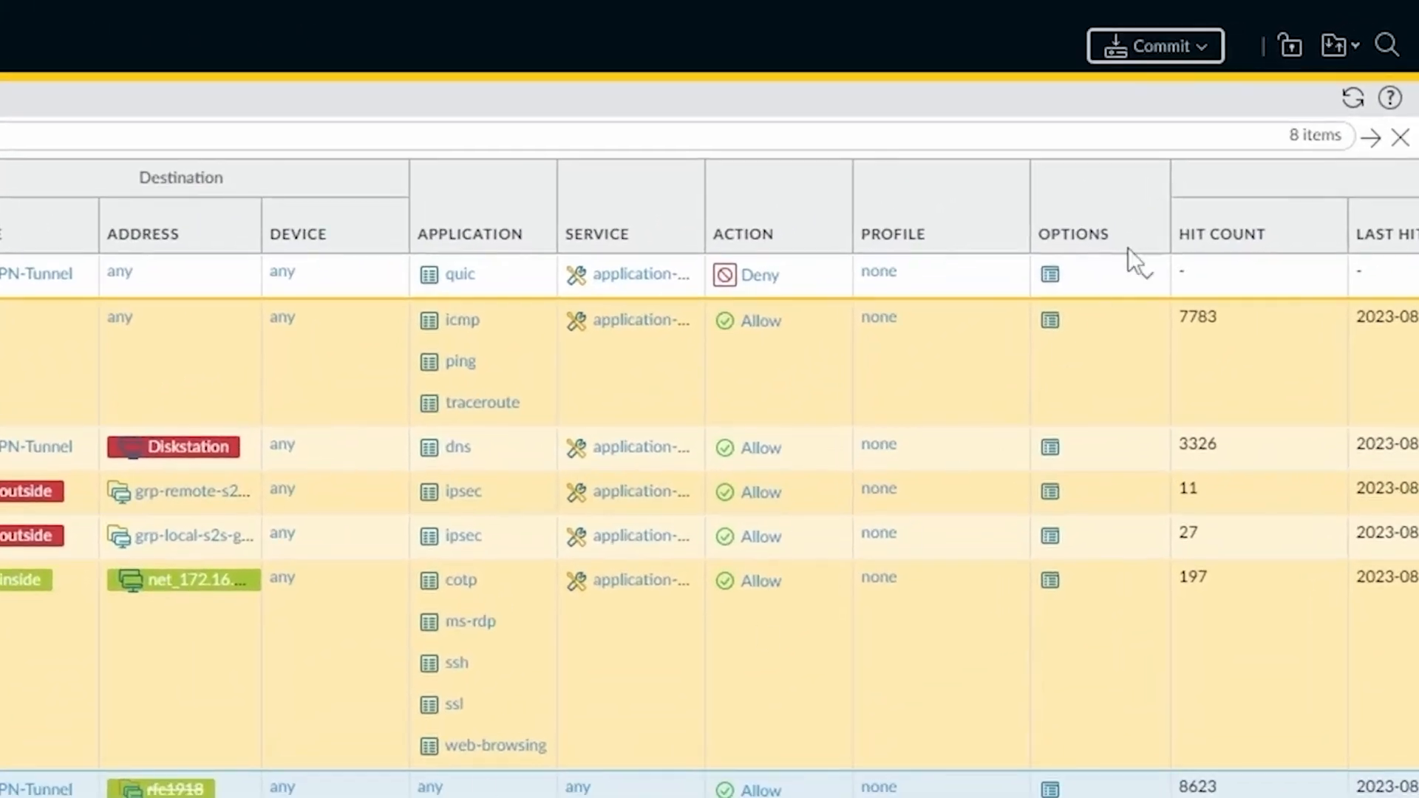
# Commit all pending policy changes to the firewall's running configuration and dismiss the commit status
pyautogui.click(1193, 52)
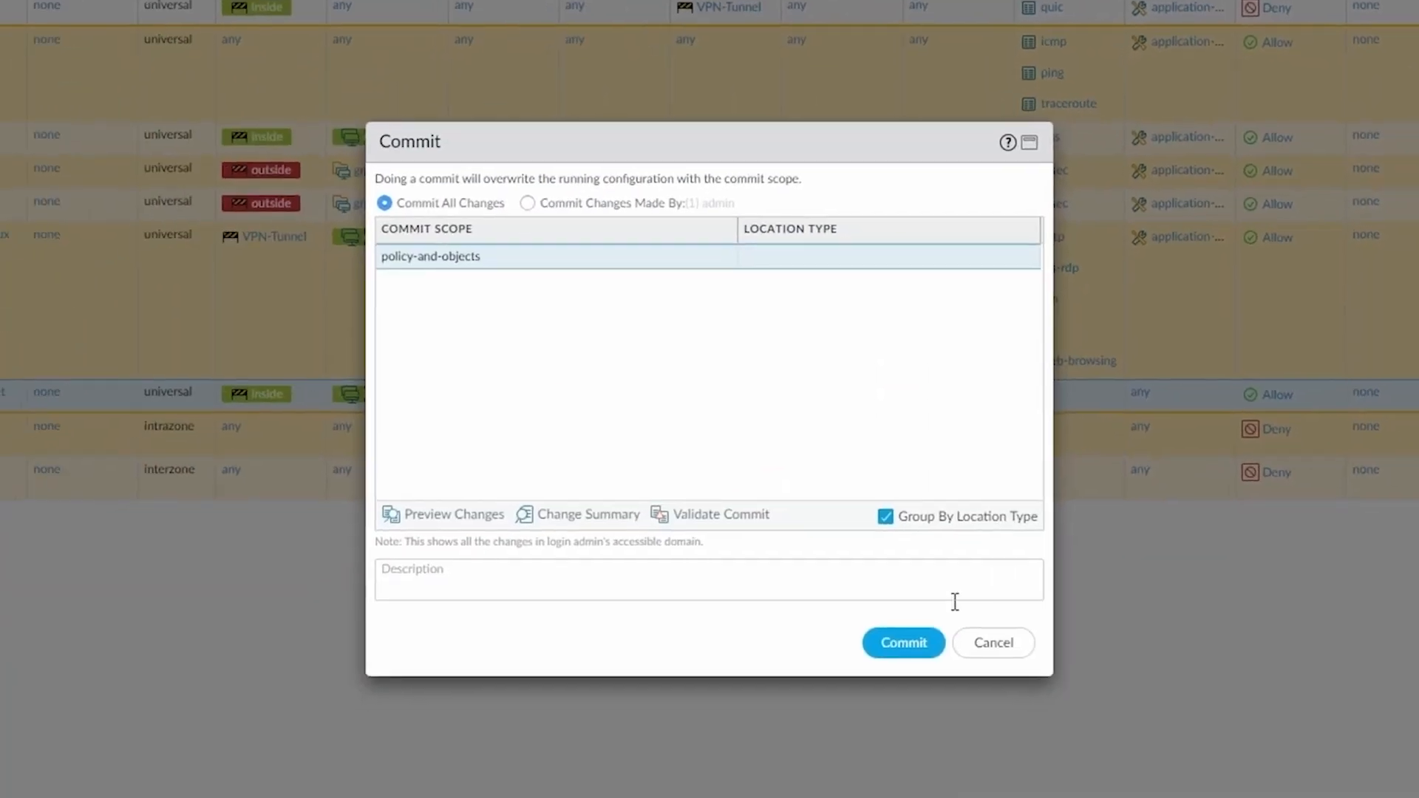
pyautogui.click(905, 643)
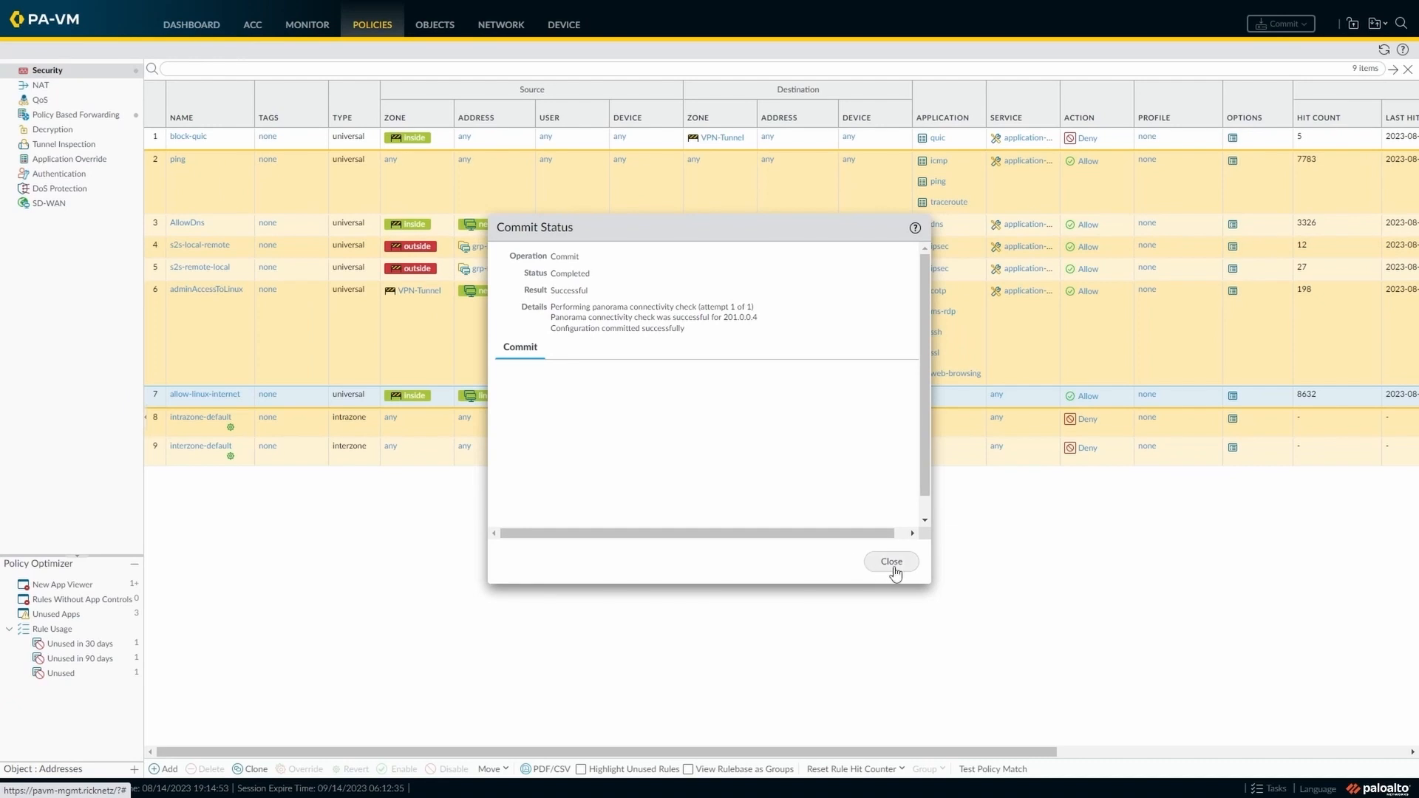
pyautogui.click(892, 562)
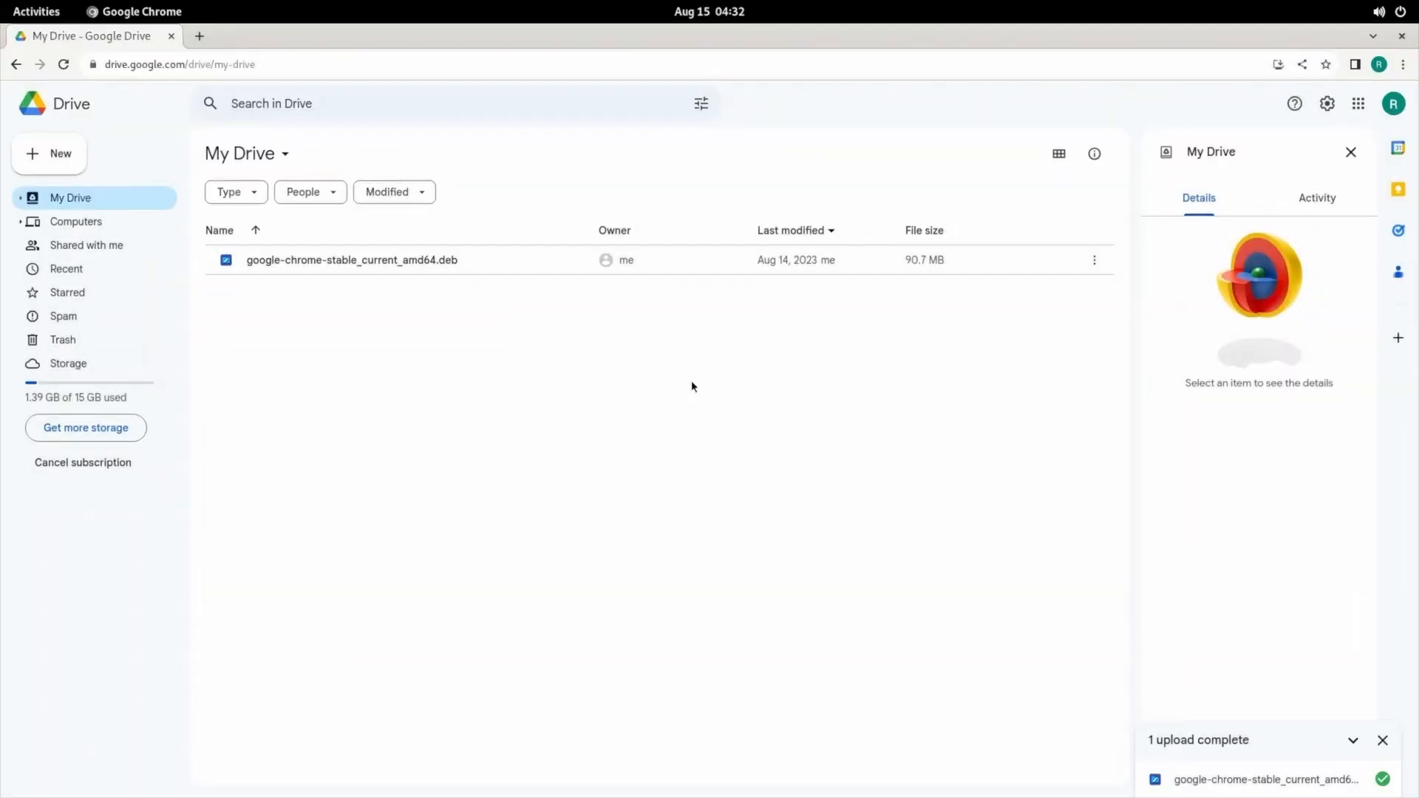
# Switch to Google Drive in Chrome, move google-chrome-stable_current_amd64.deb to the trash, and close the browser
pyautogui.click(1095, 259)
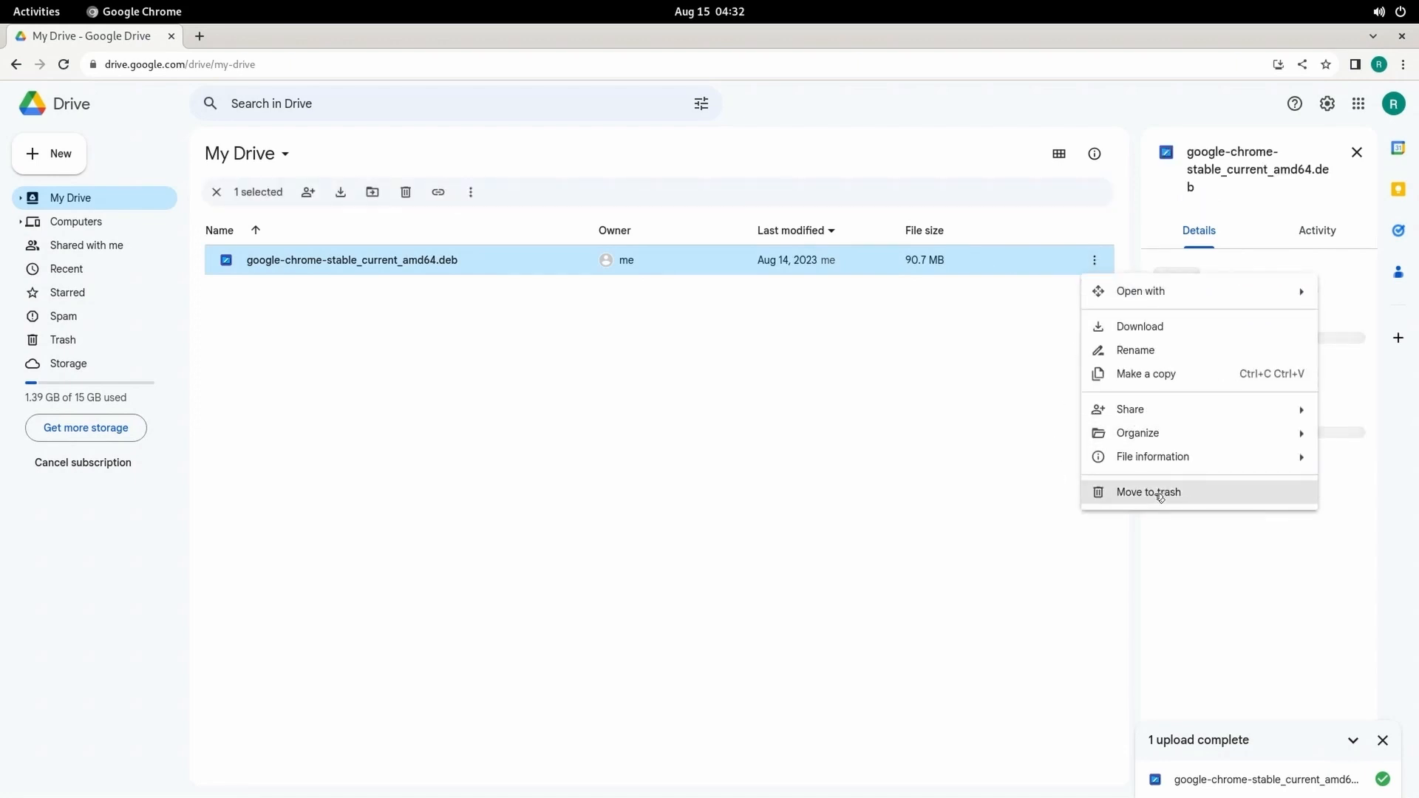
pyautogui.click(1156, 503)
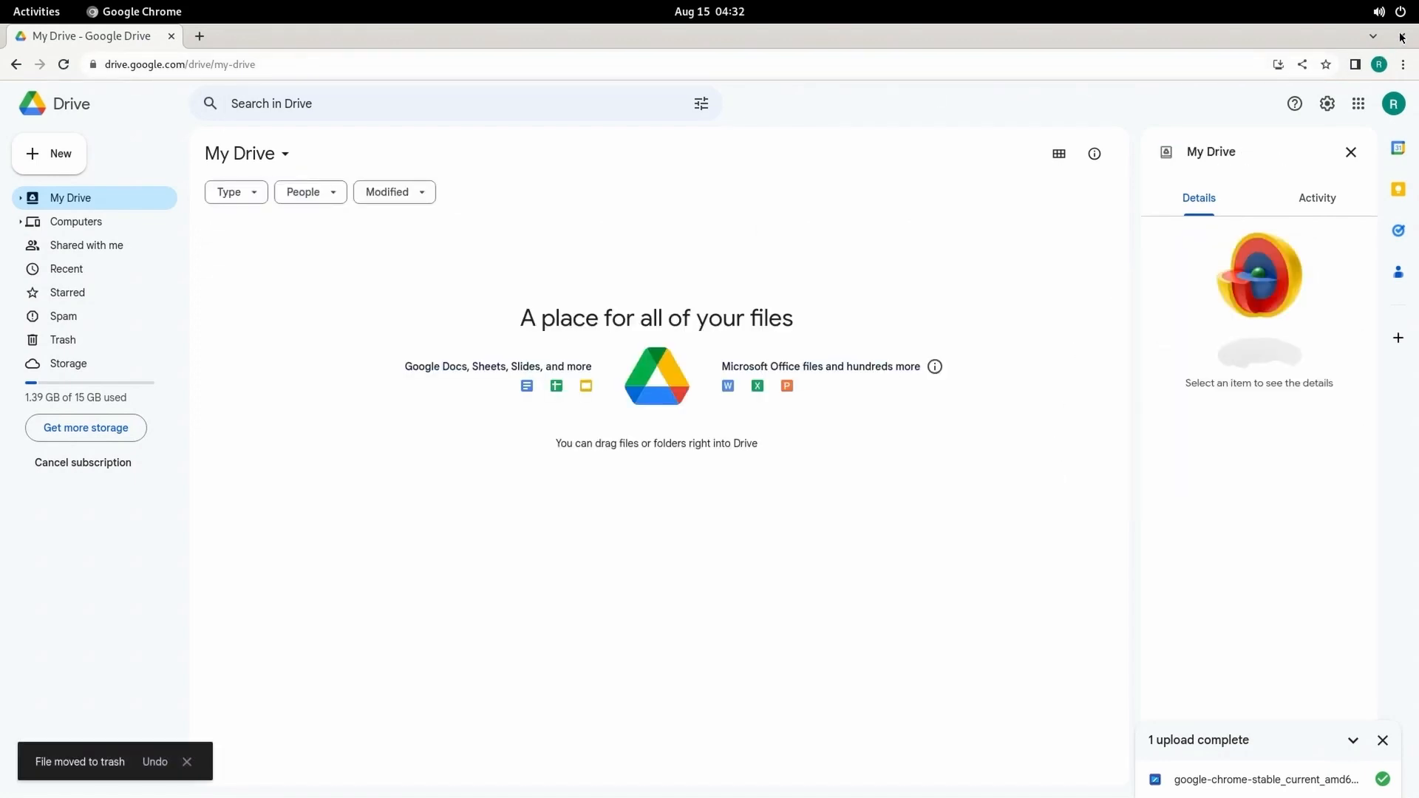
pyautogui.hotkey('alt', 'F4')
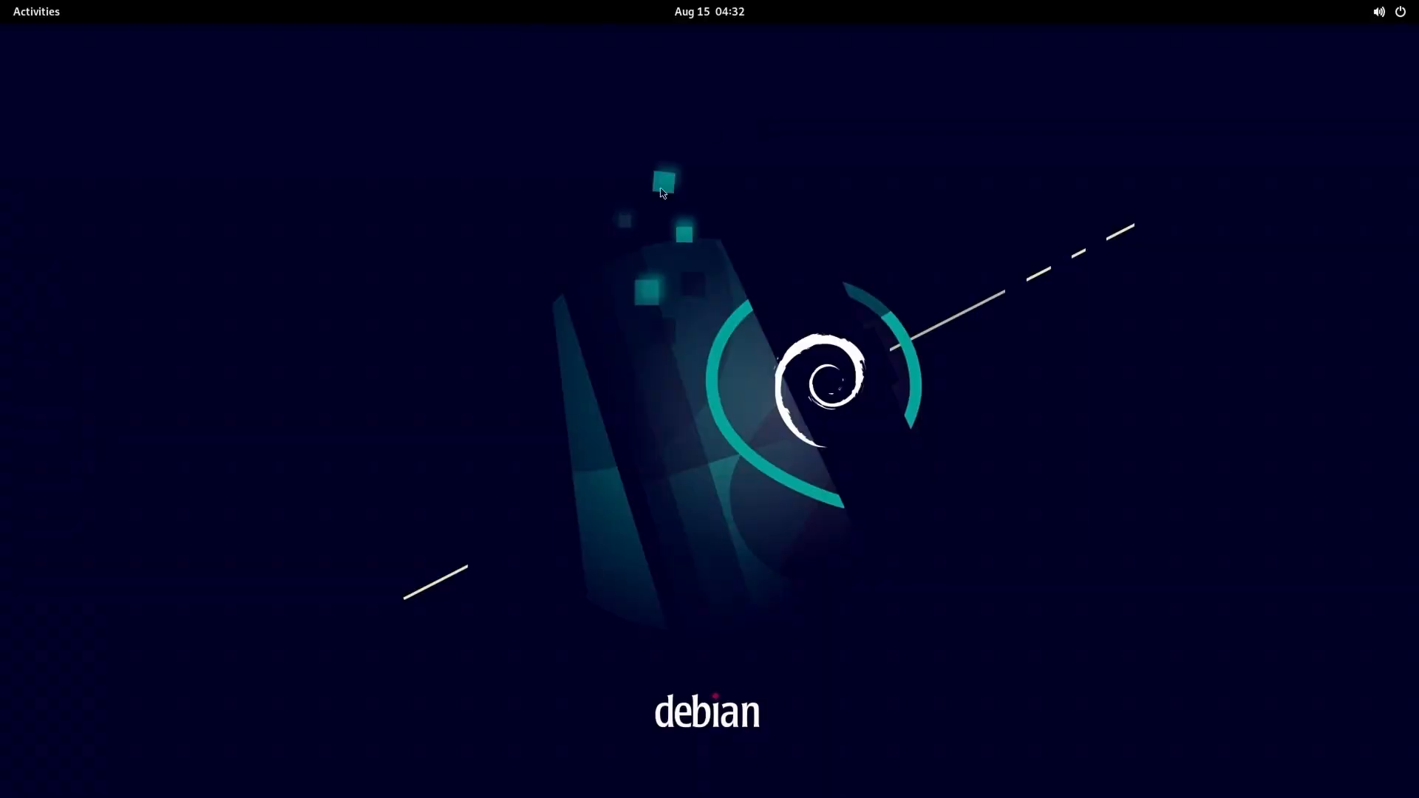
# Reopen Google Chrome from the Debian desktop and go to drive.google.com
pyautogui.click(37, 12)
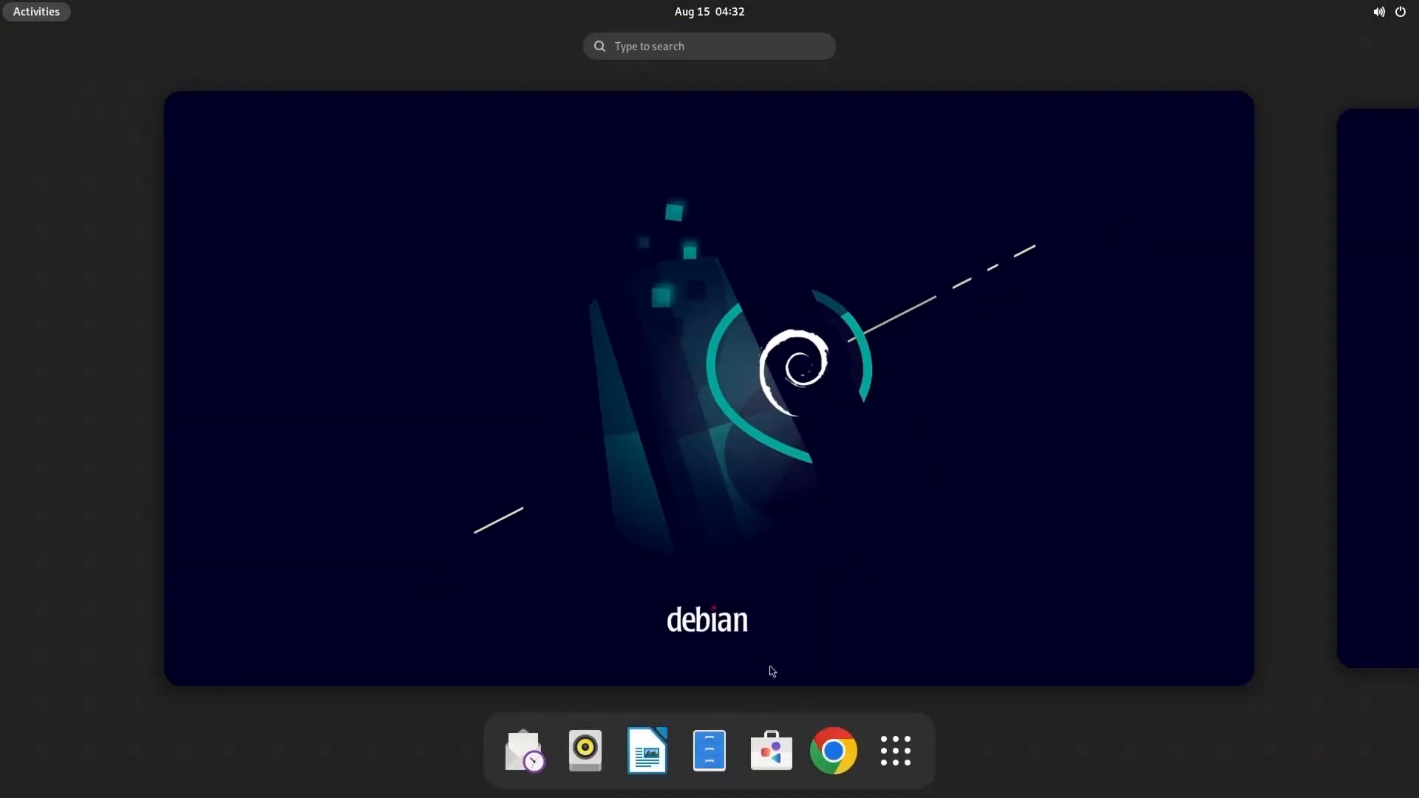
pyautogui.click(833, 751)
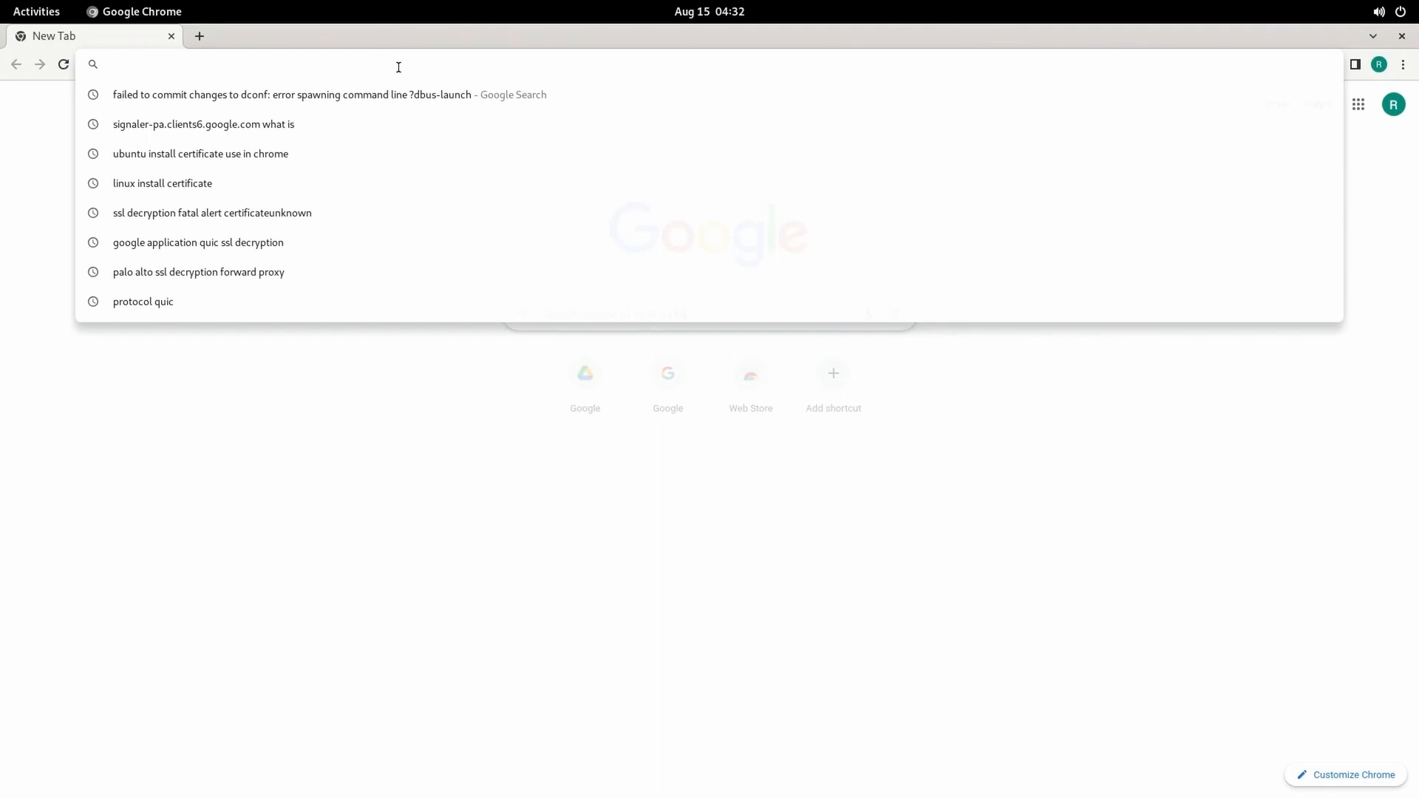
pyautogui.write('dre')
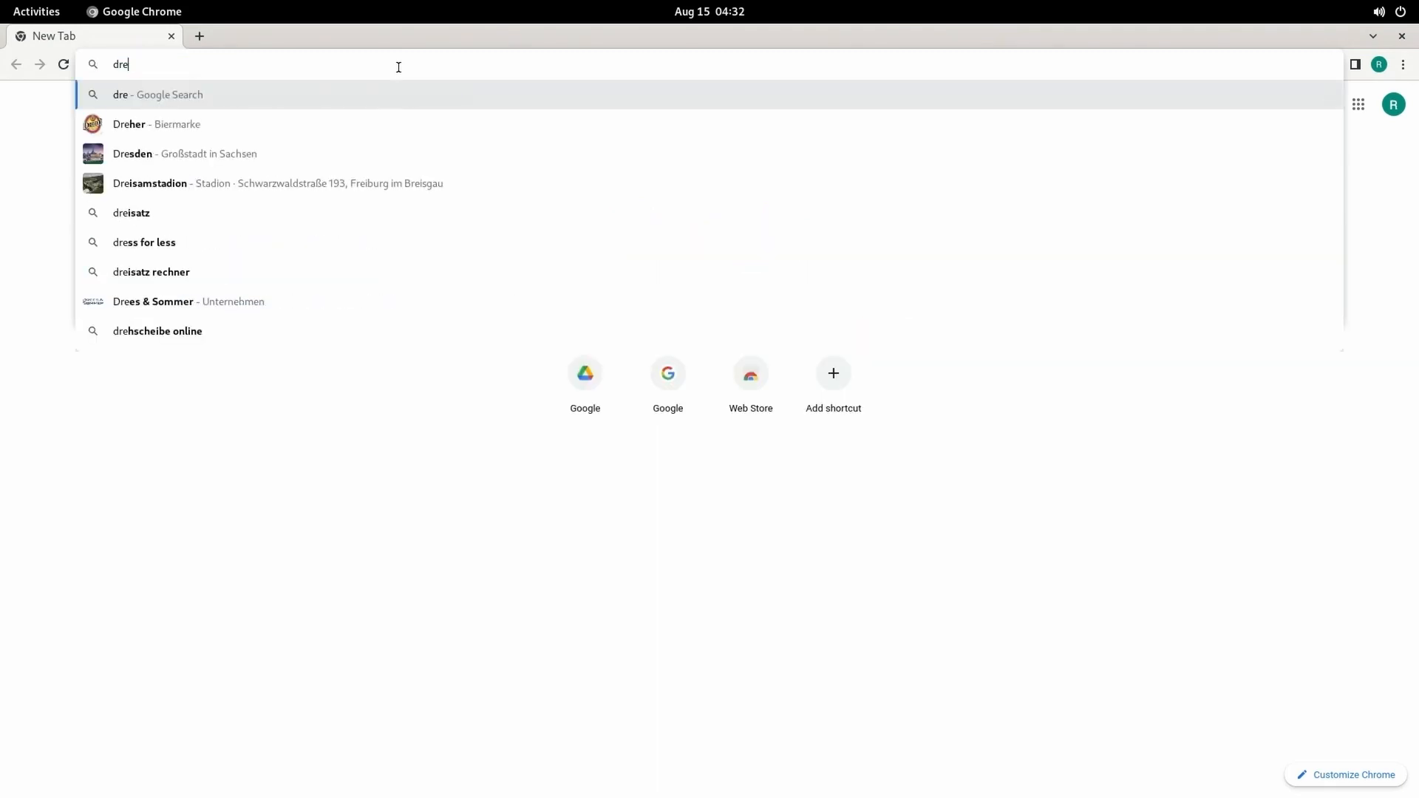
pyautogui.press('BackSpace')
pyautogui.write('ive.google.com')
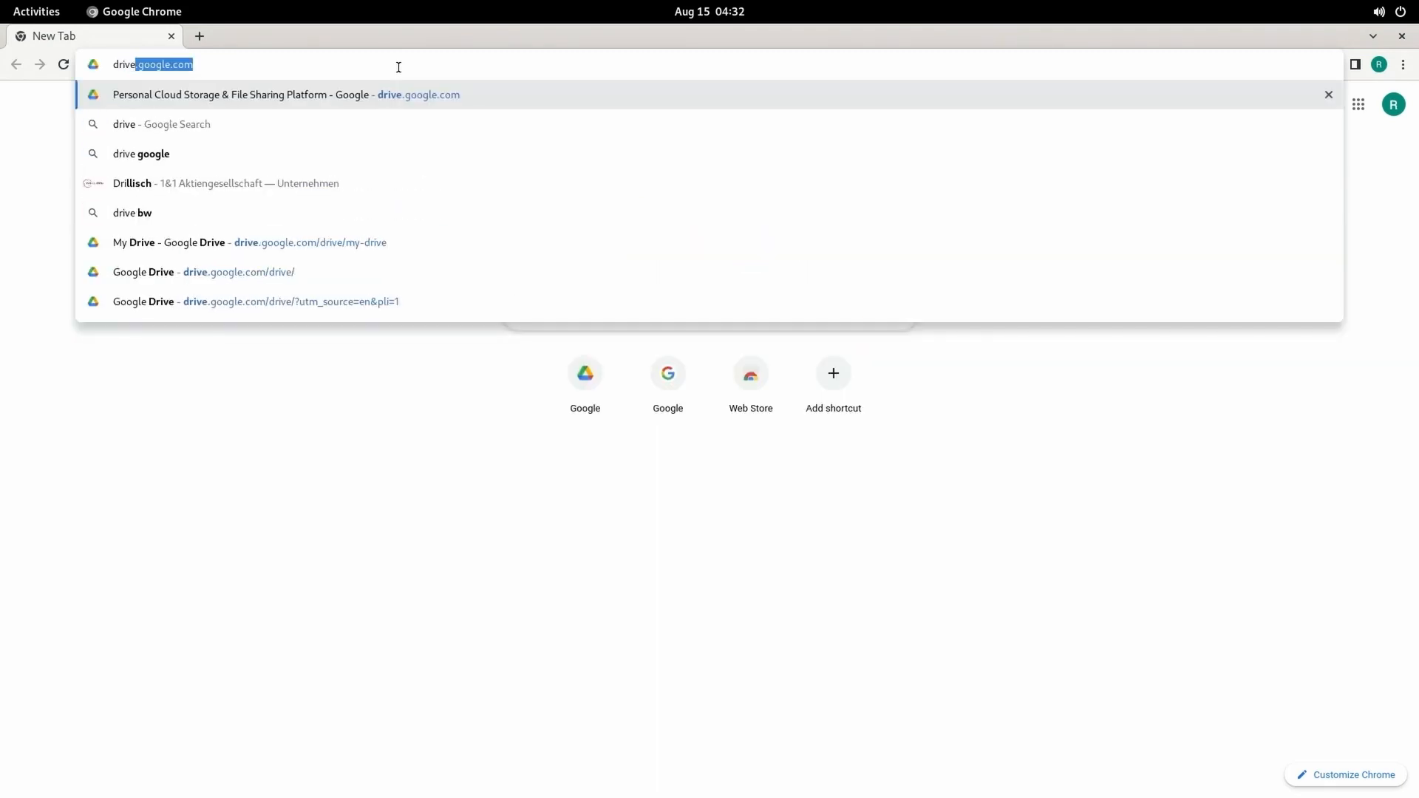
pyautogui.press('Return')
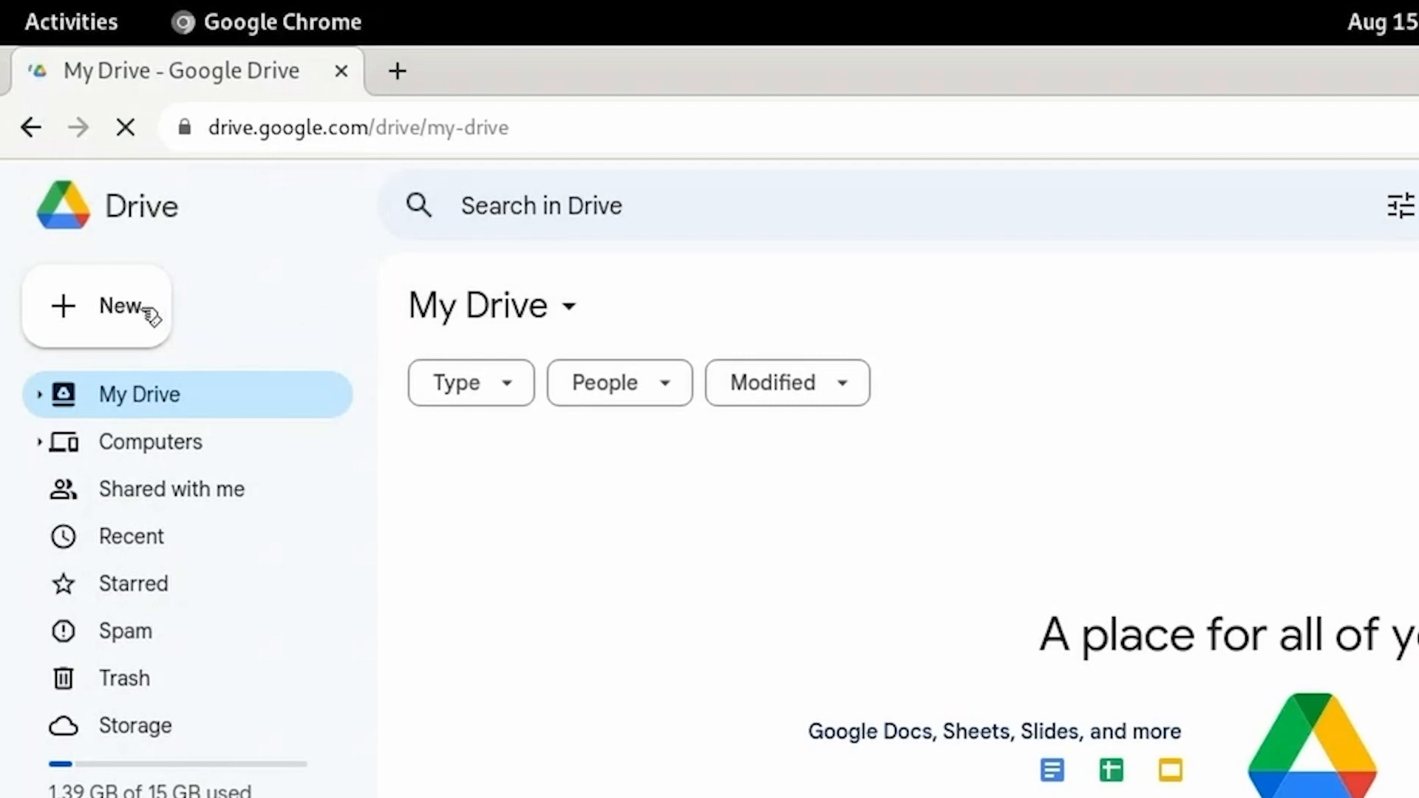
# Upload the google-chrome-stable archive from the Downloads folder to My Drive
pyautogui.click(126, 311)
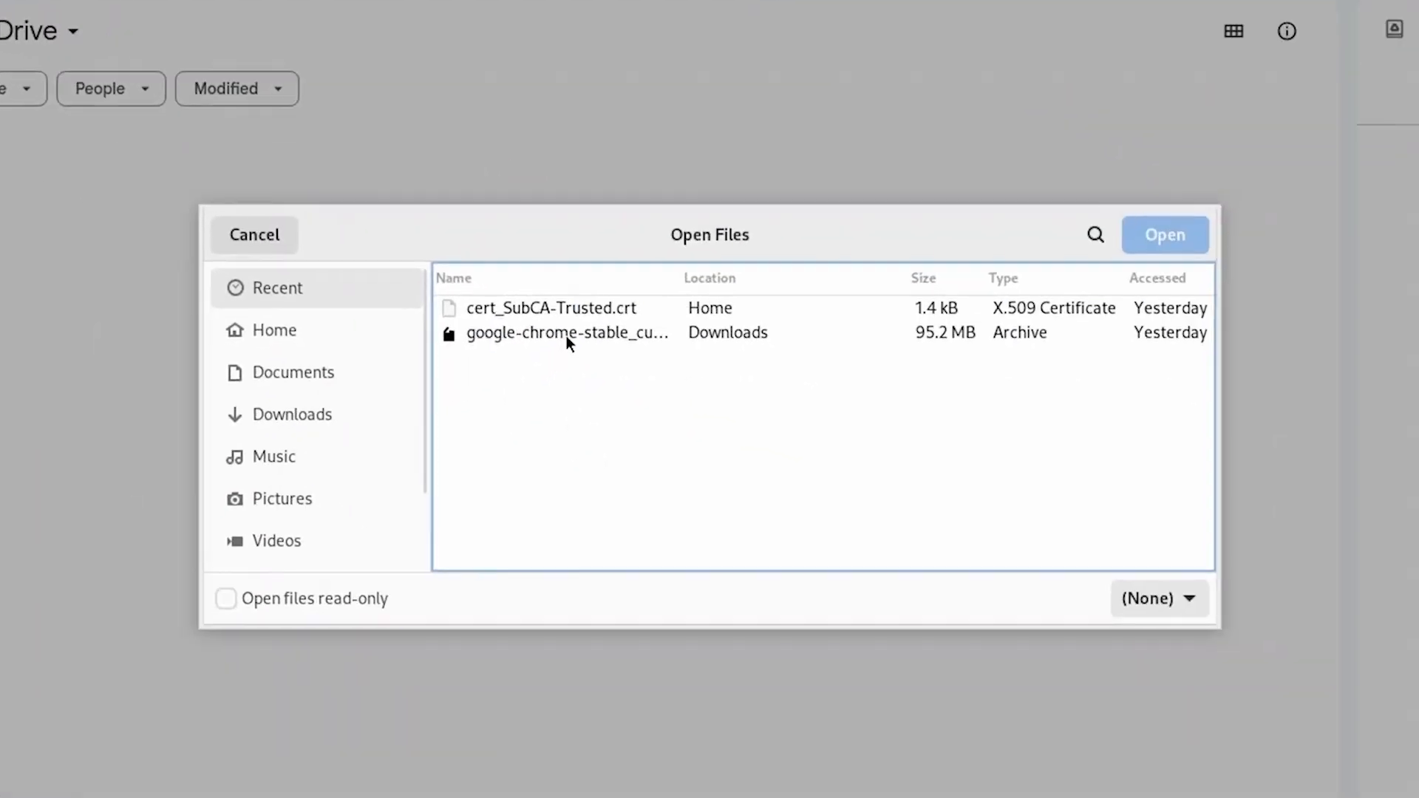
pyautogui.click(567, 335)
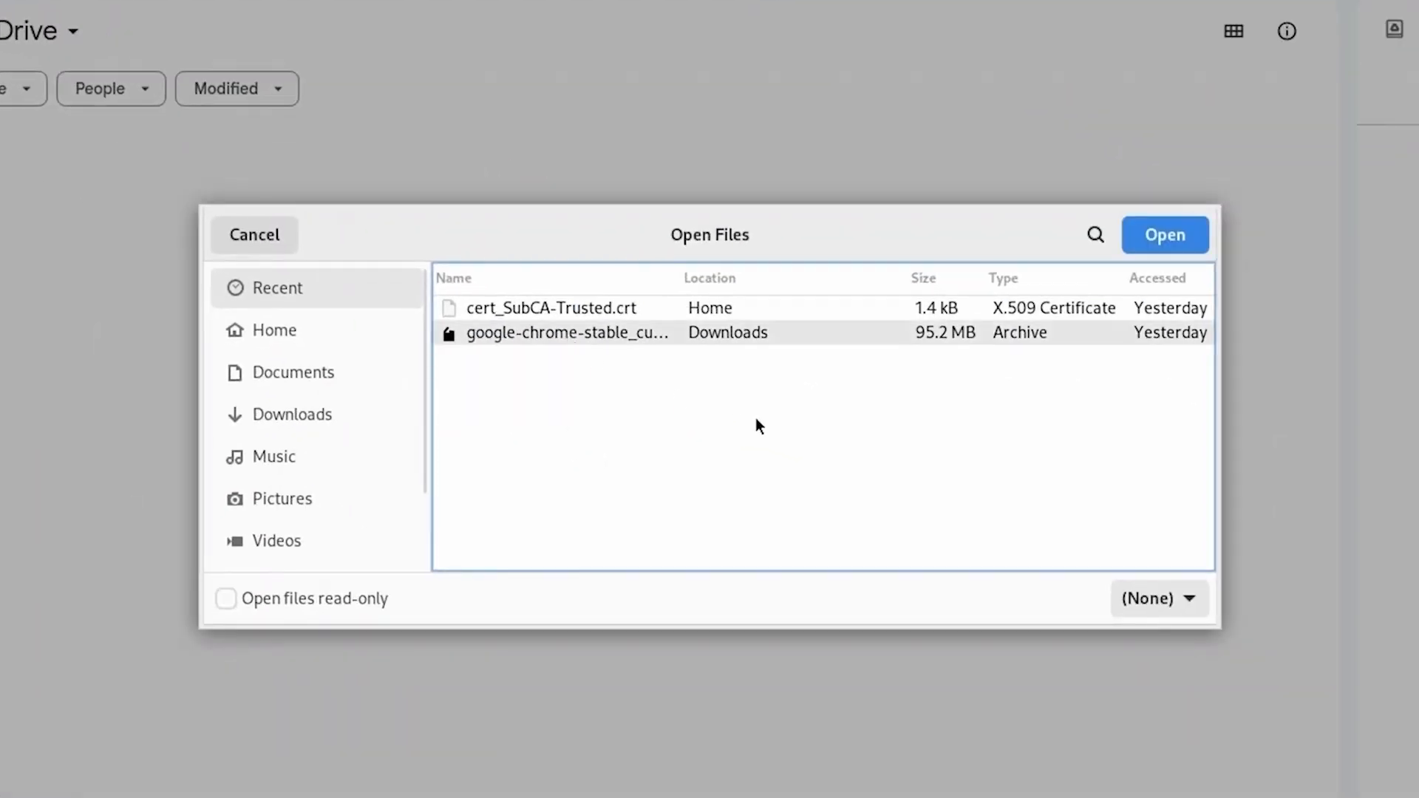
pyautogui.click(1175, 236)
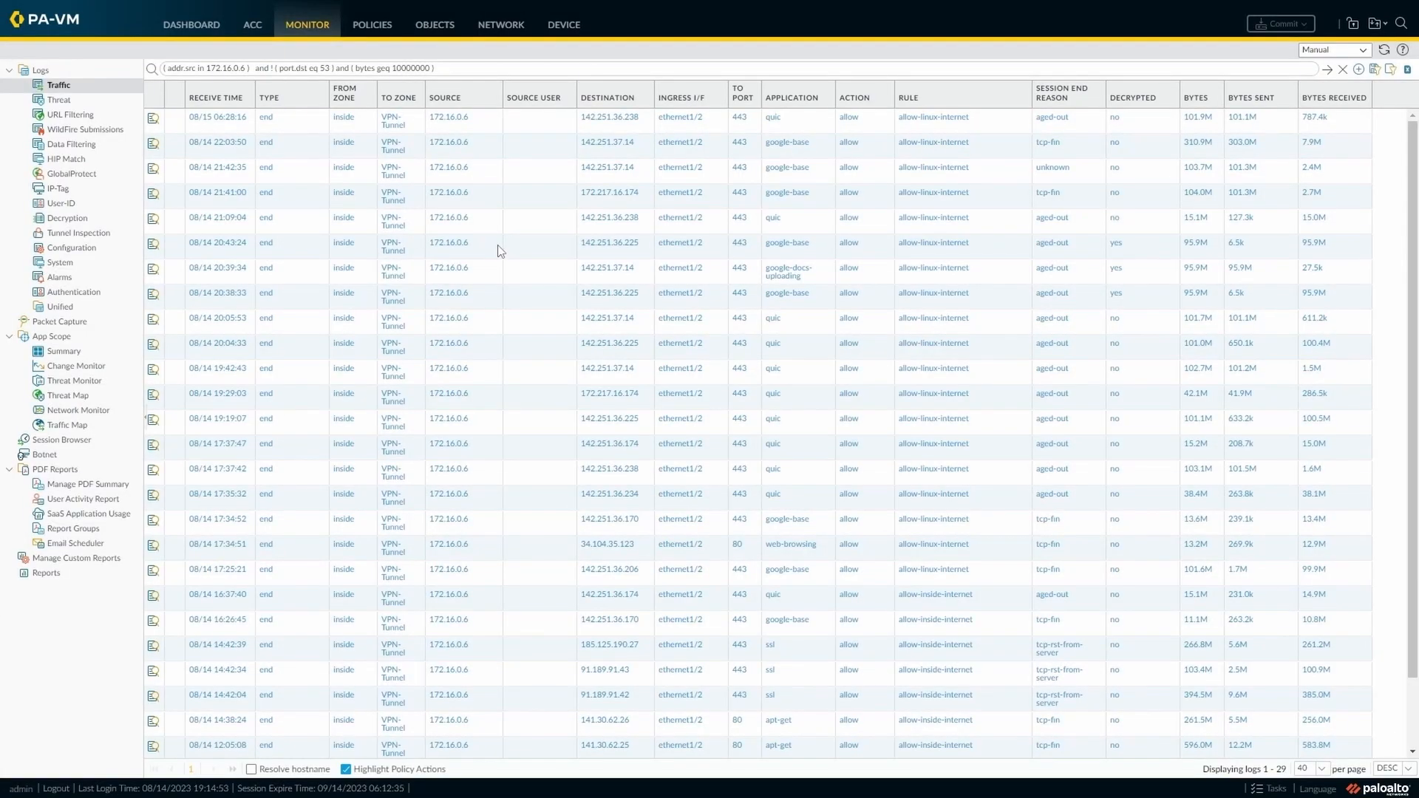
# In the Palo Alto firewall's traffic log, remove the bytes geq 10000000 condition from the filter and examine the quic and google-base entries
pyautogui.moveTo(335, 68); pyautogui.dragTo(455, 67)
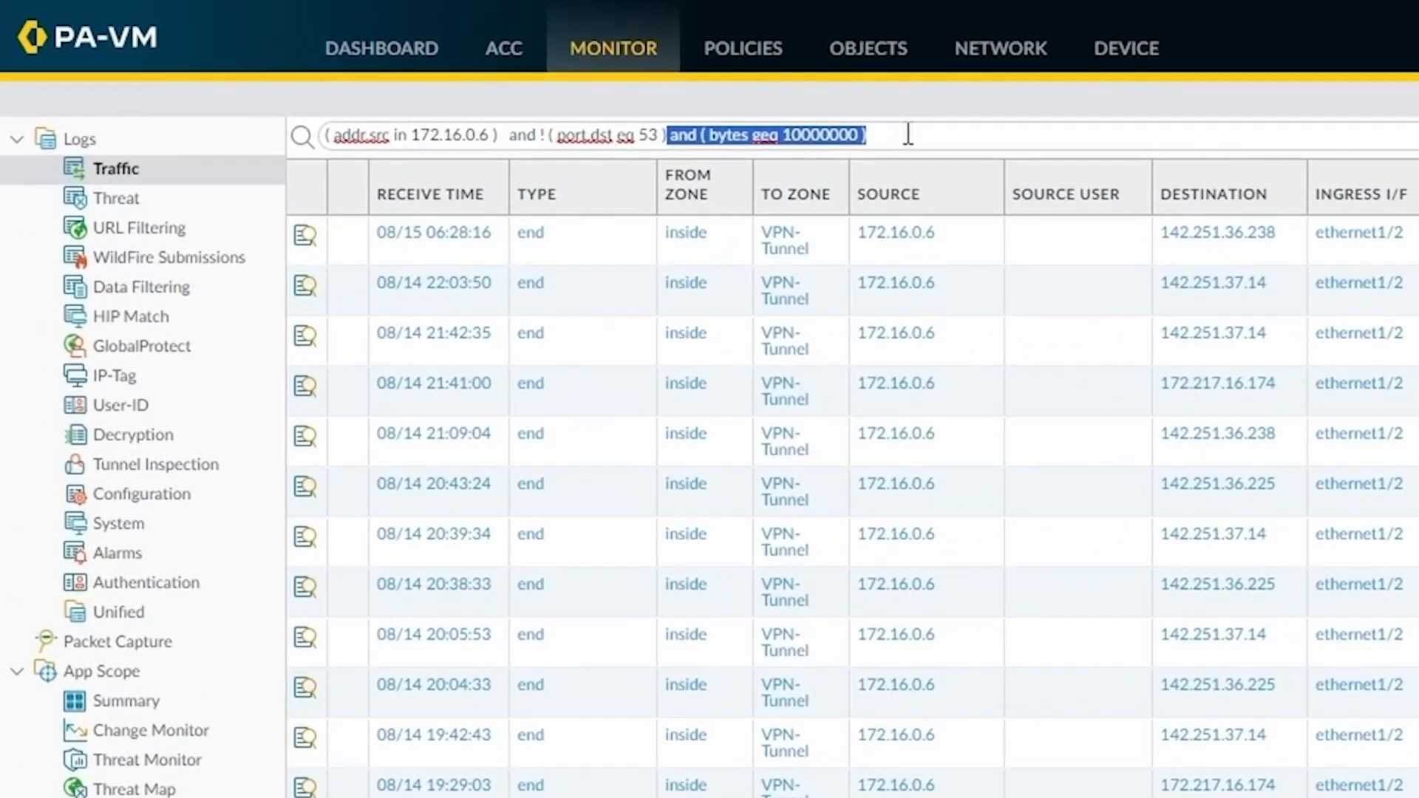
pyautogui.press('BackSpace')
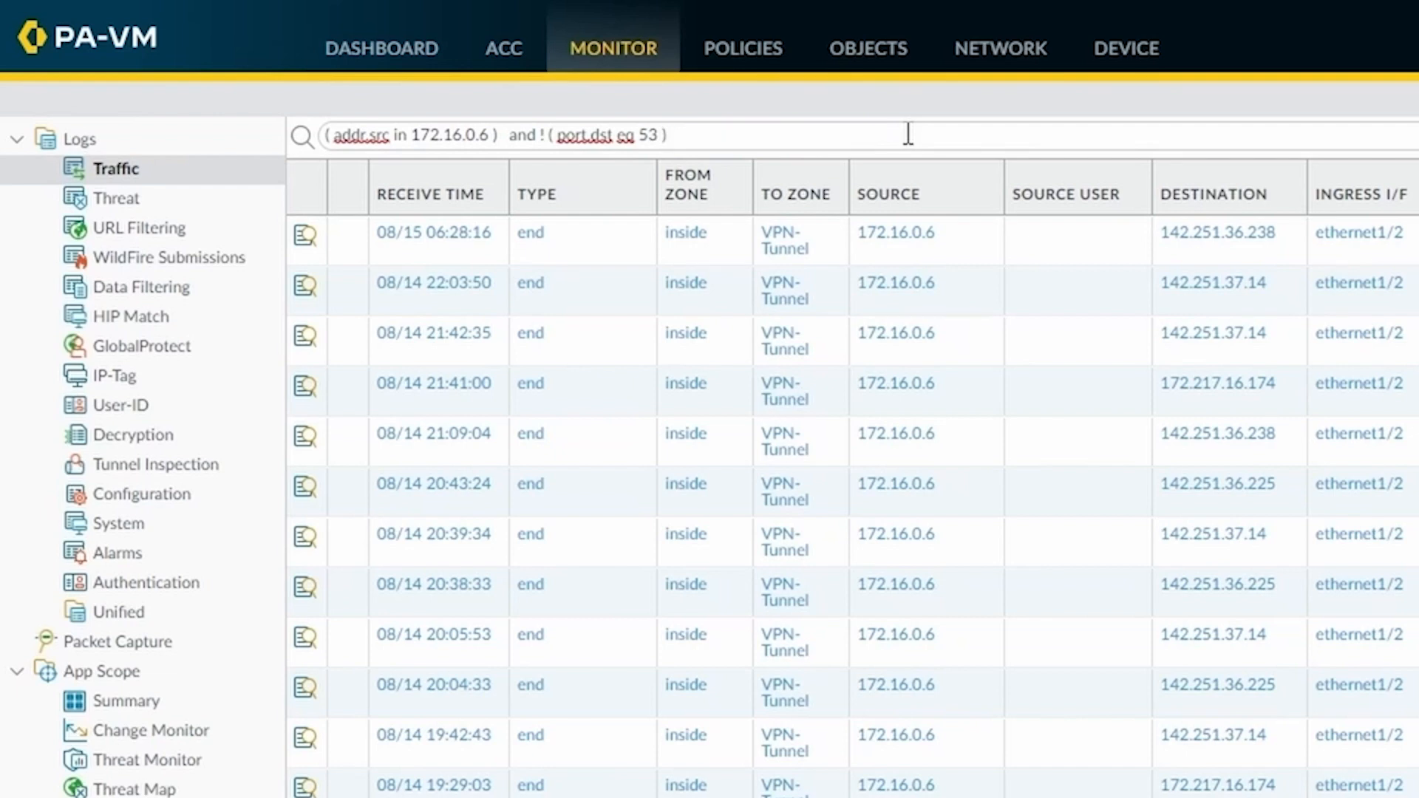
pyautogui.press('Return')
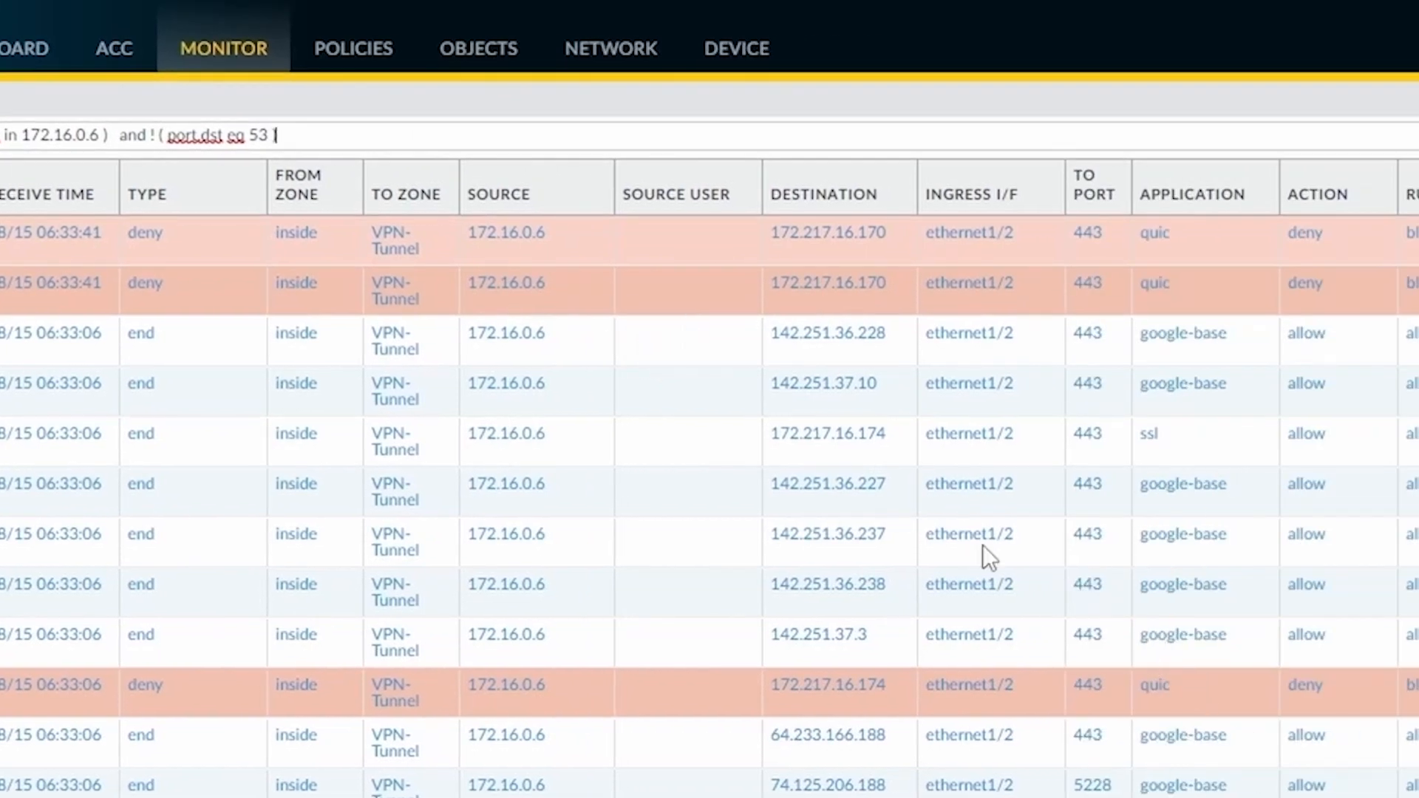
pyautogui.click(684, 335)
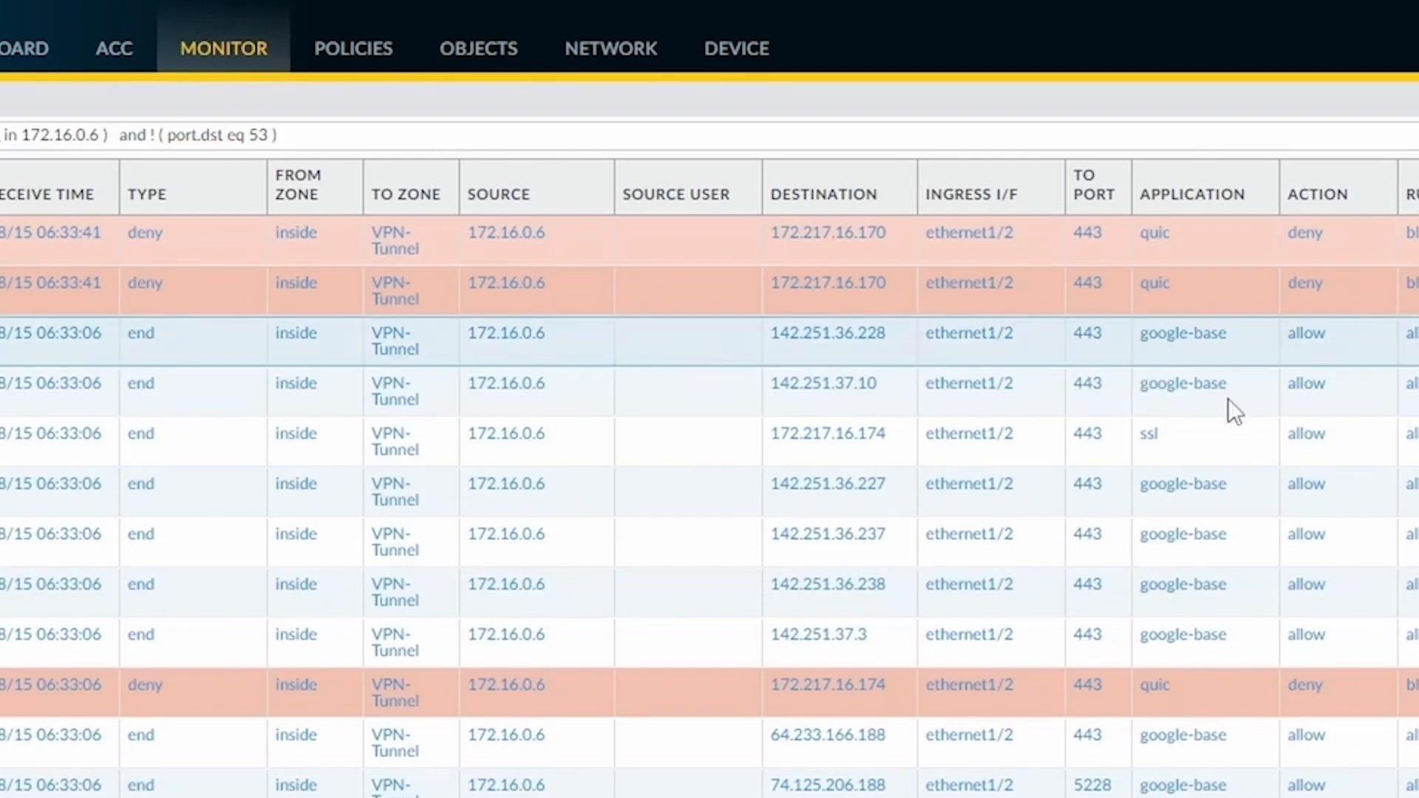
pyautogui.click(1213, 437)
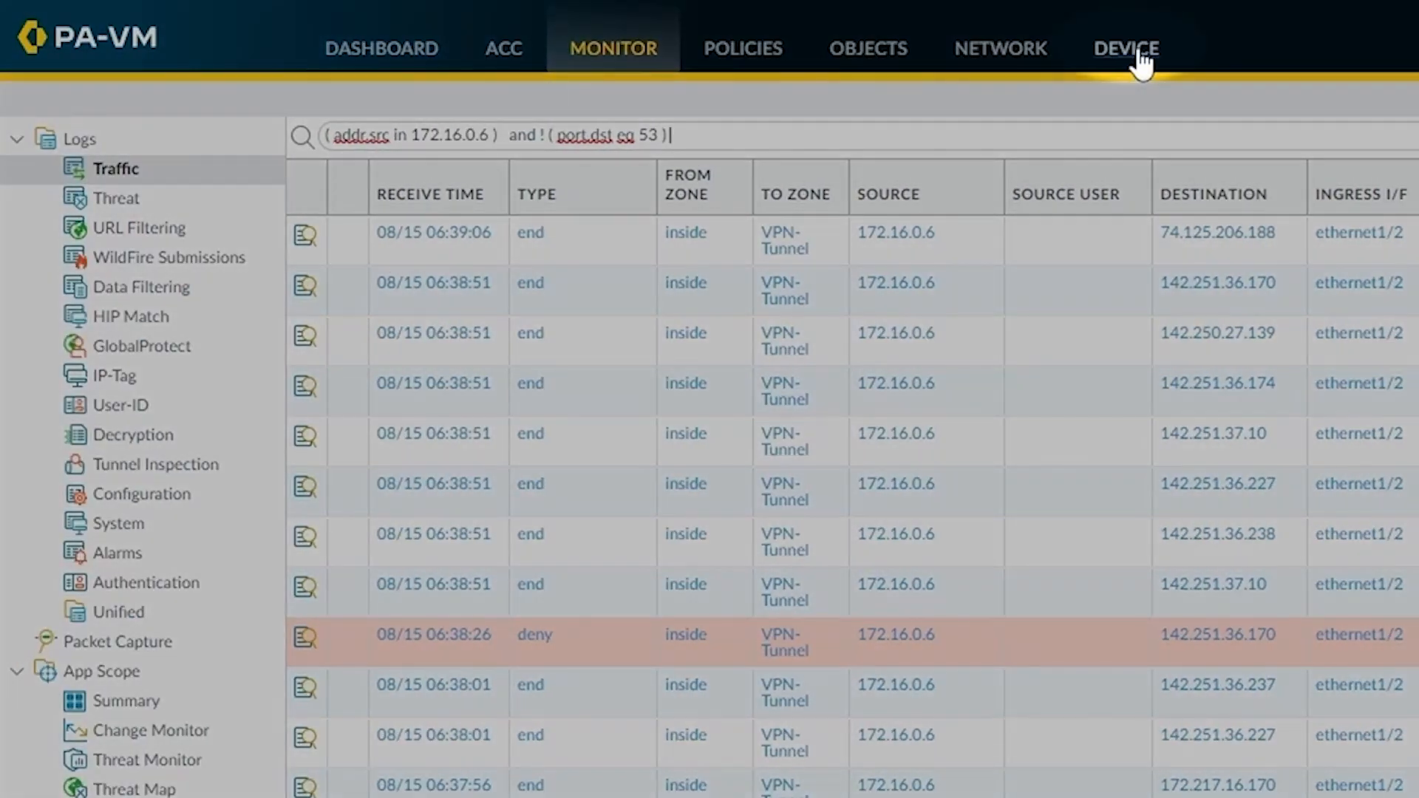
# Generate a local device certificate named Trusted-RootCA with common name root-ca, marked as a certificate authority
pyautogui.click(69, 48)
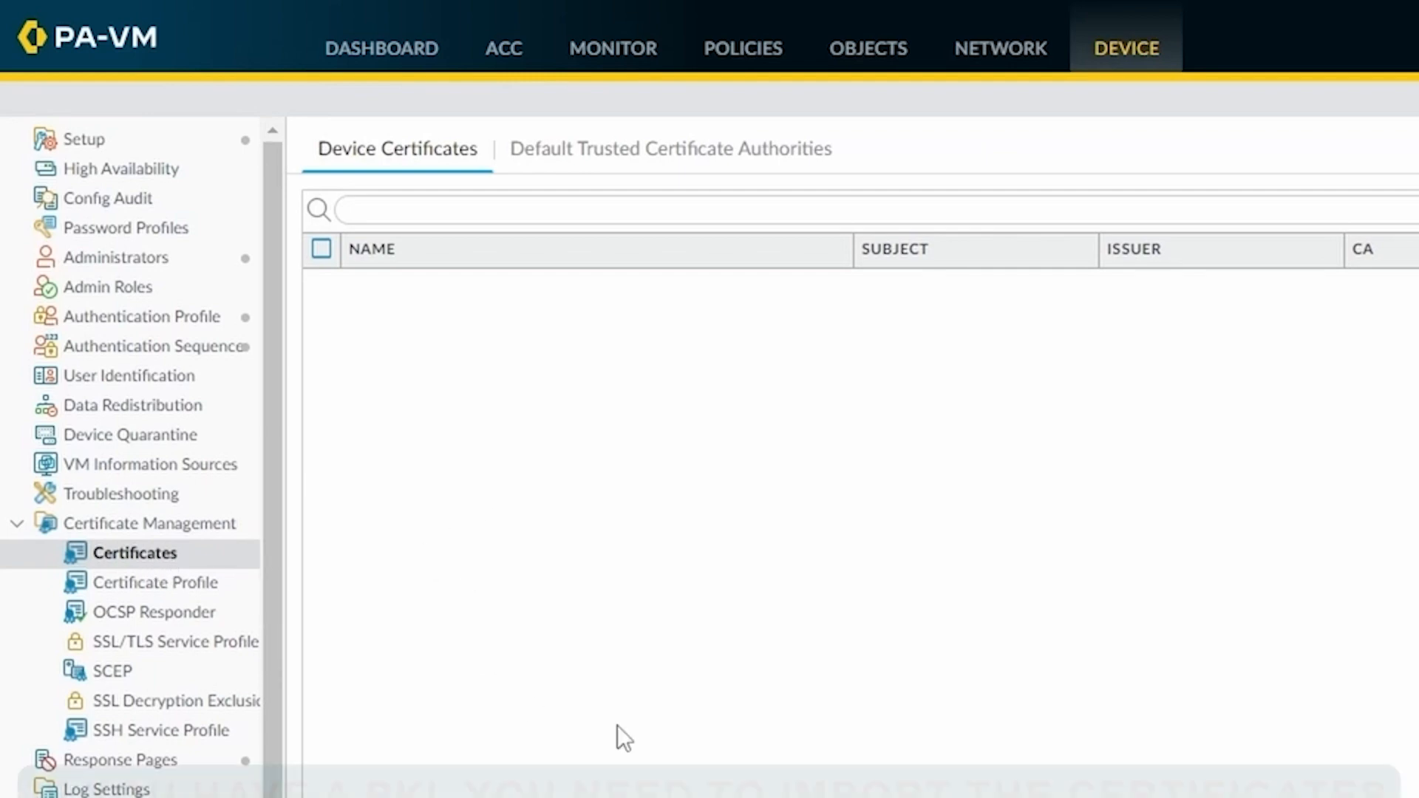
pyautogui.click(709, 745)
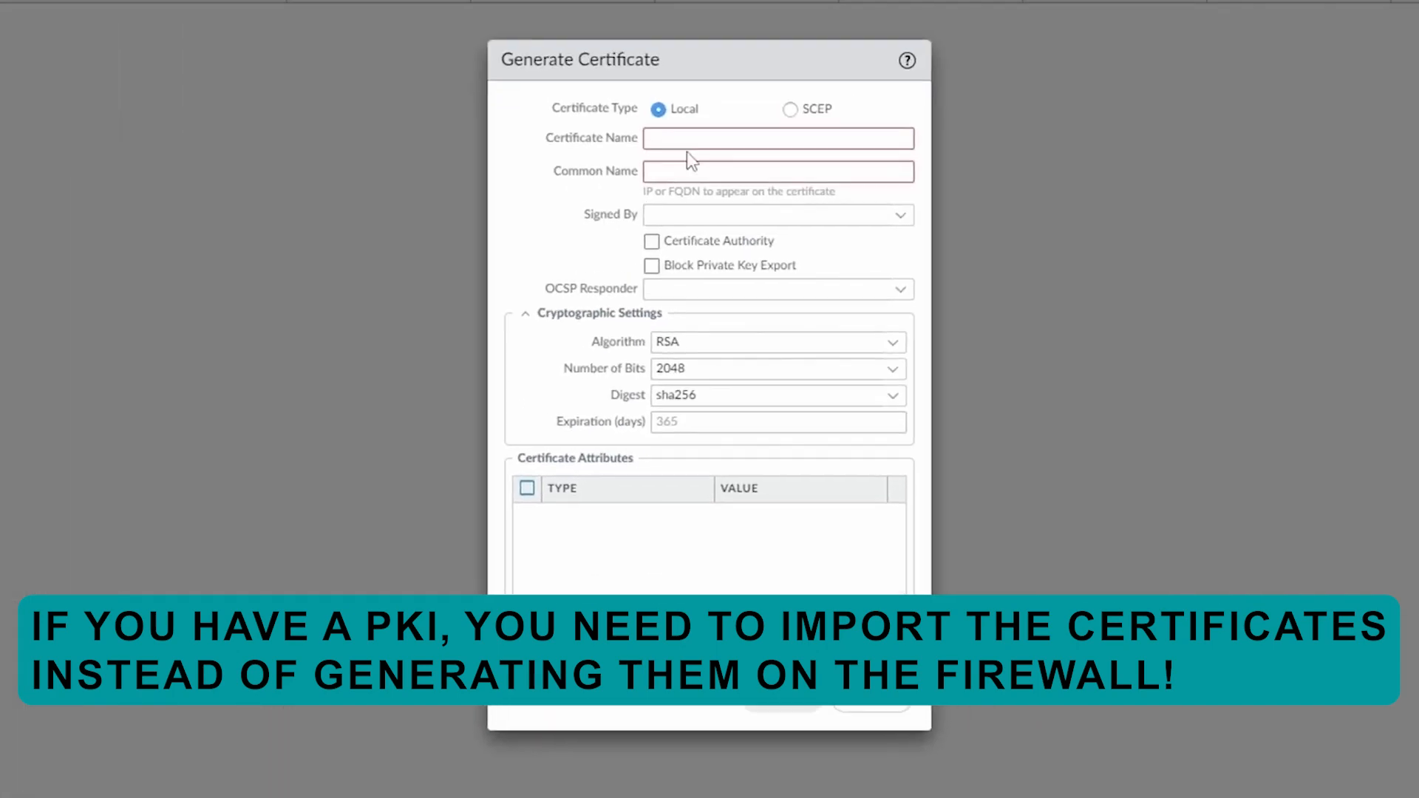
pyautogui.click(708, 137)
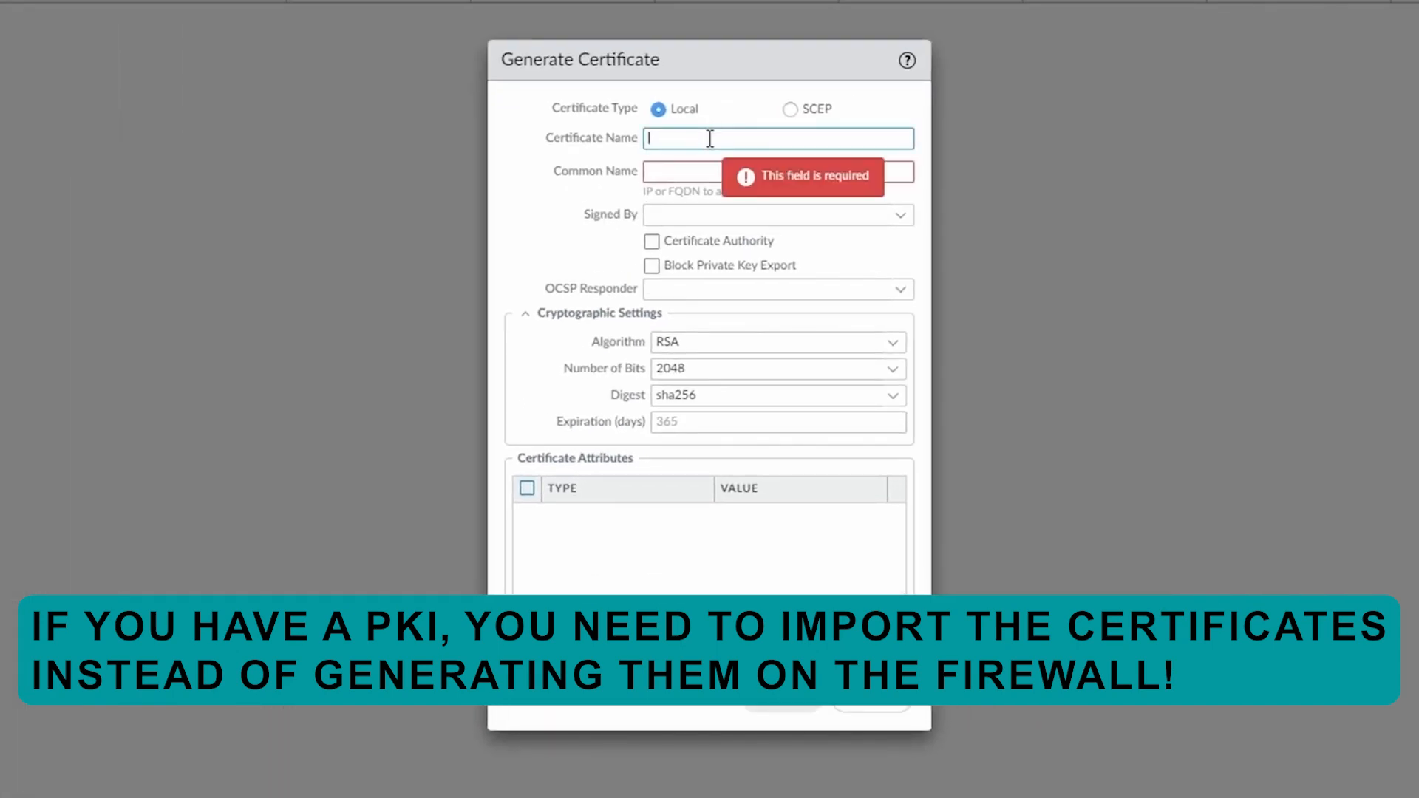
pyautogui.write('Trusted-Ro')
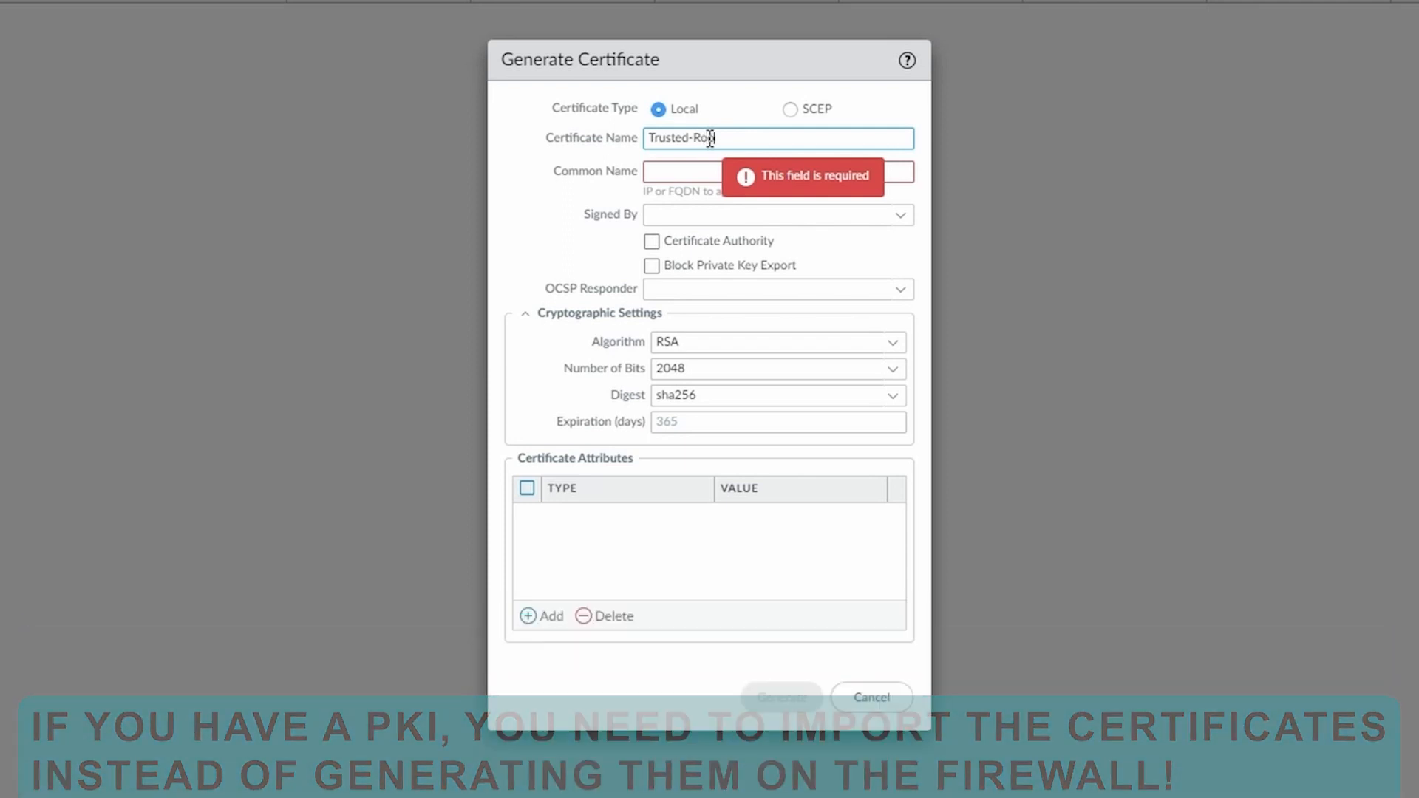
pyautogui.write('otCA')
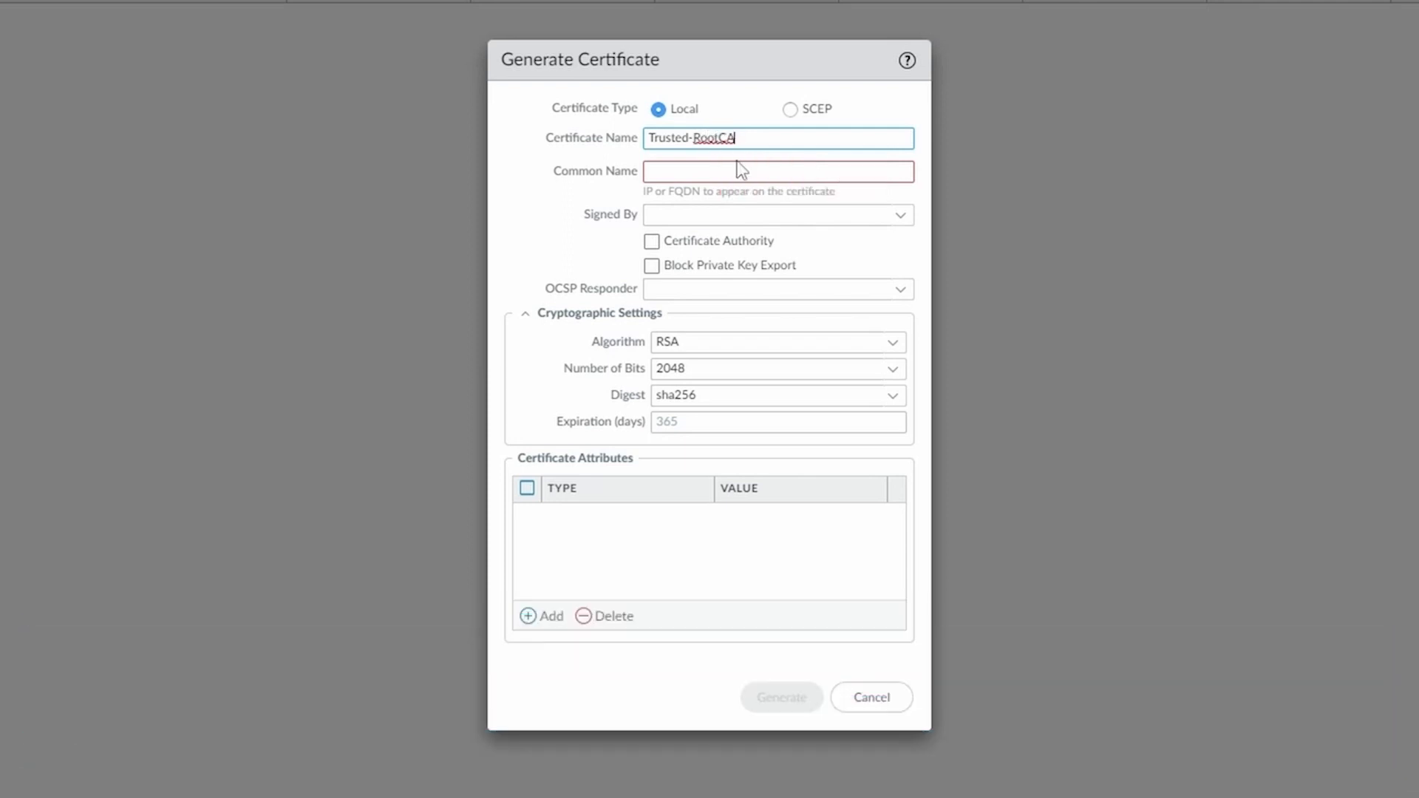
pyautogui.click(720, 172)
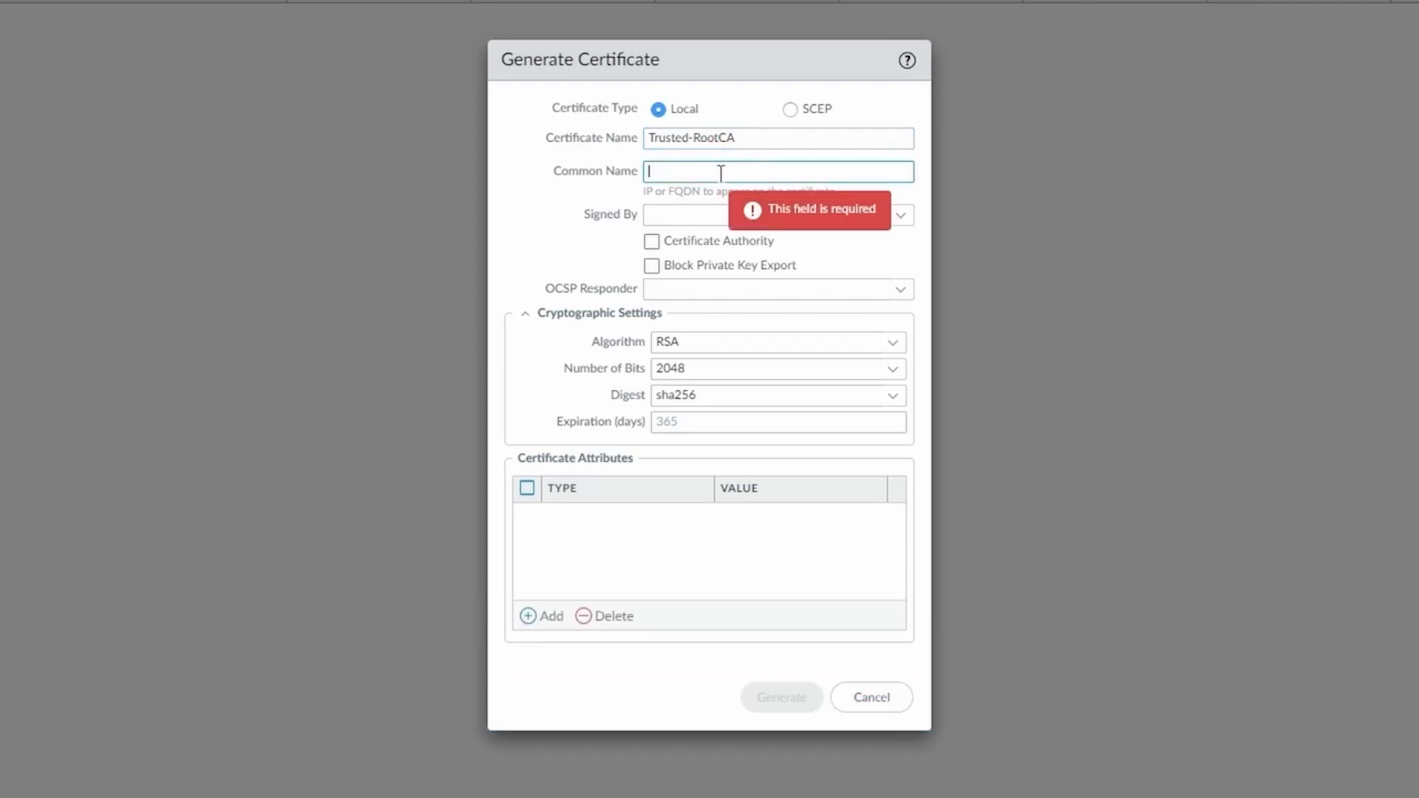
pyautogui.write('root-ca')
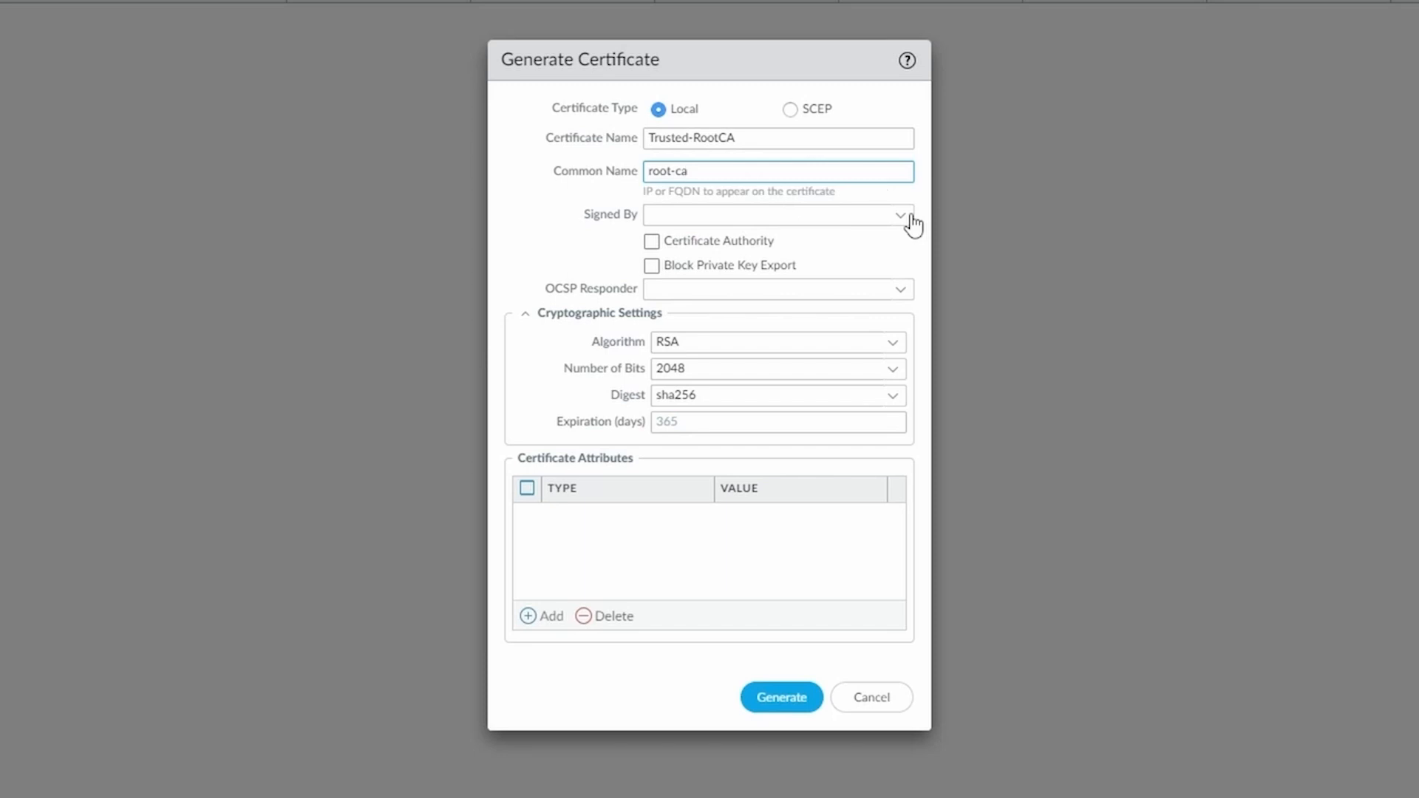
pyautogui.click(653, 244)
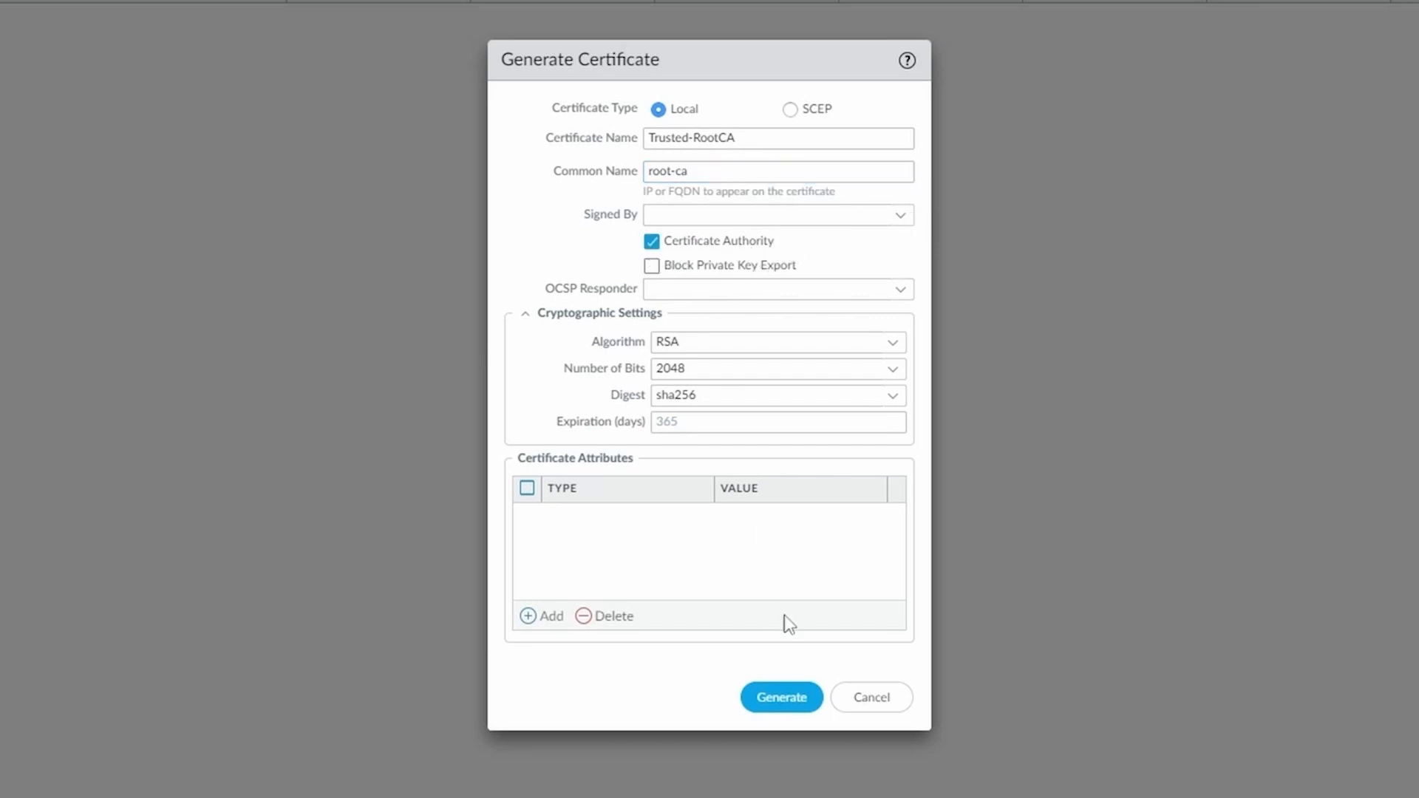
pyautogui.click(793, 698)
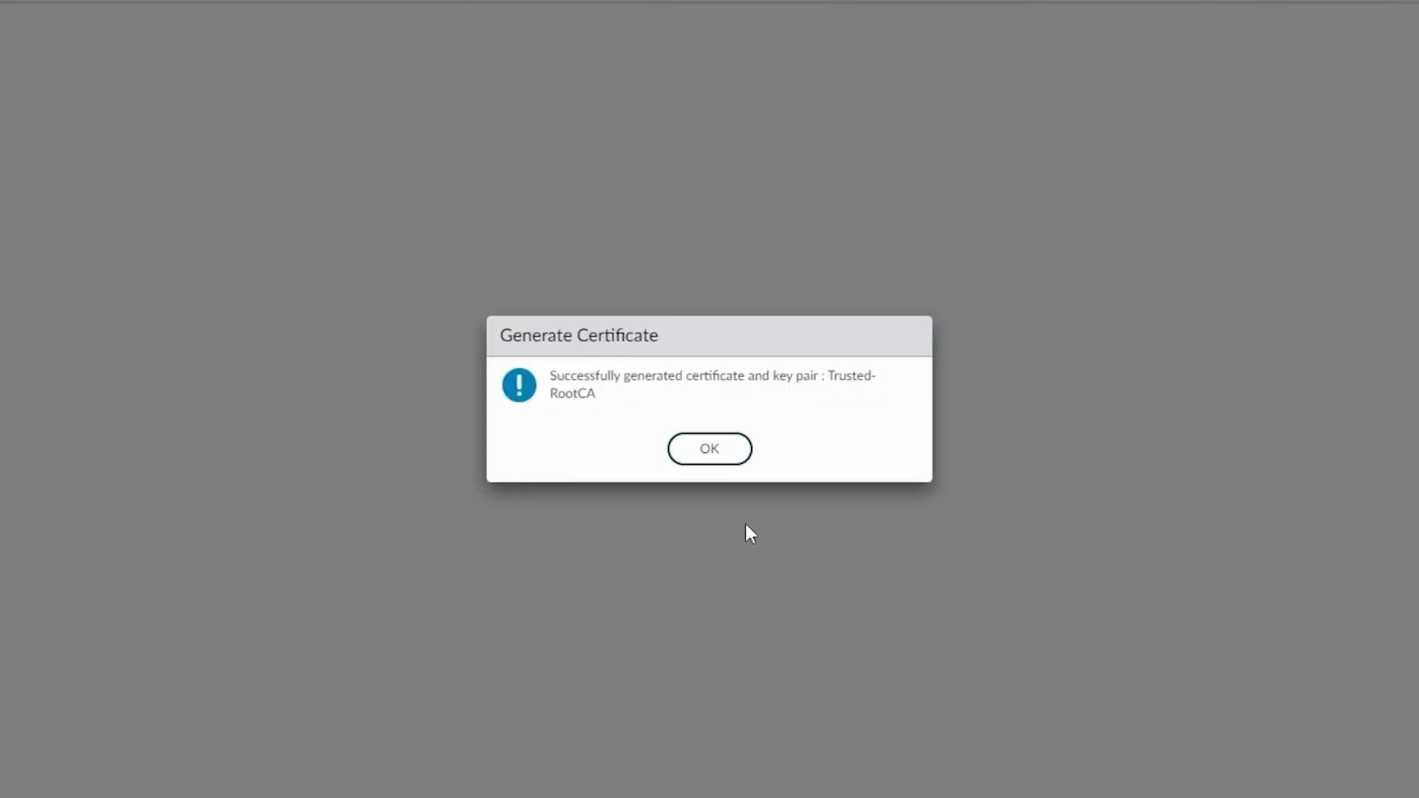
pyautogui.click(727, 452)
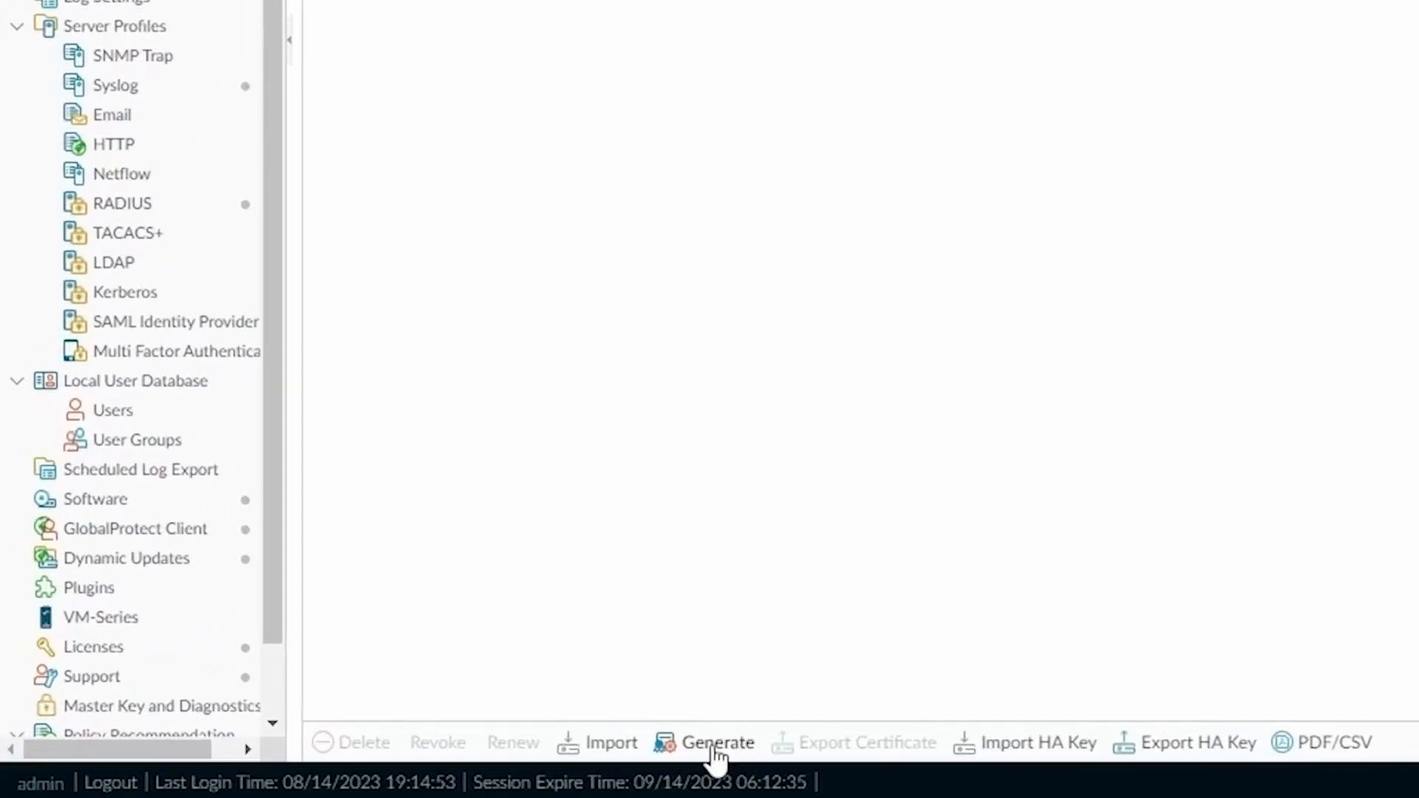
# Start a second local device certificate named Trusted-SubCA with common name pavm.netsums
pyautogui.click(715, 750)
pyautogui.click(734, 139)
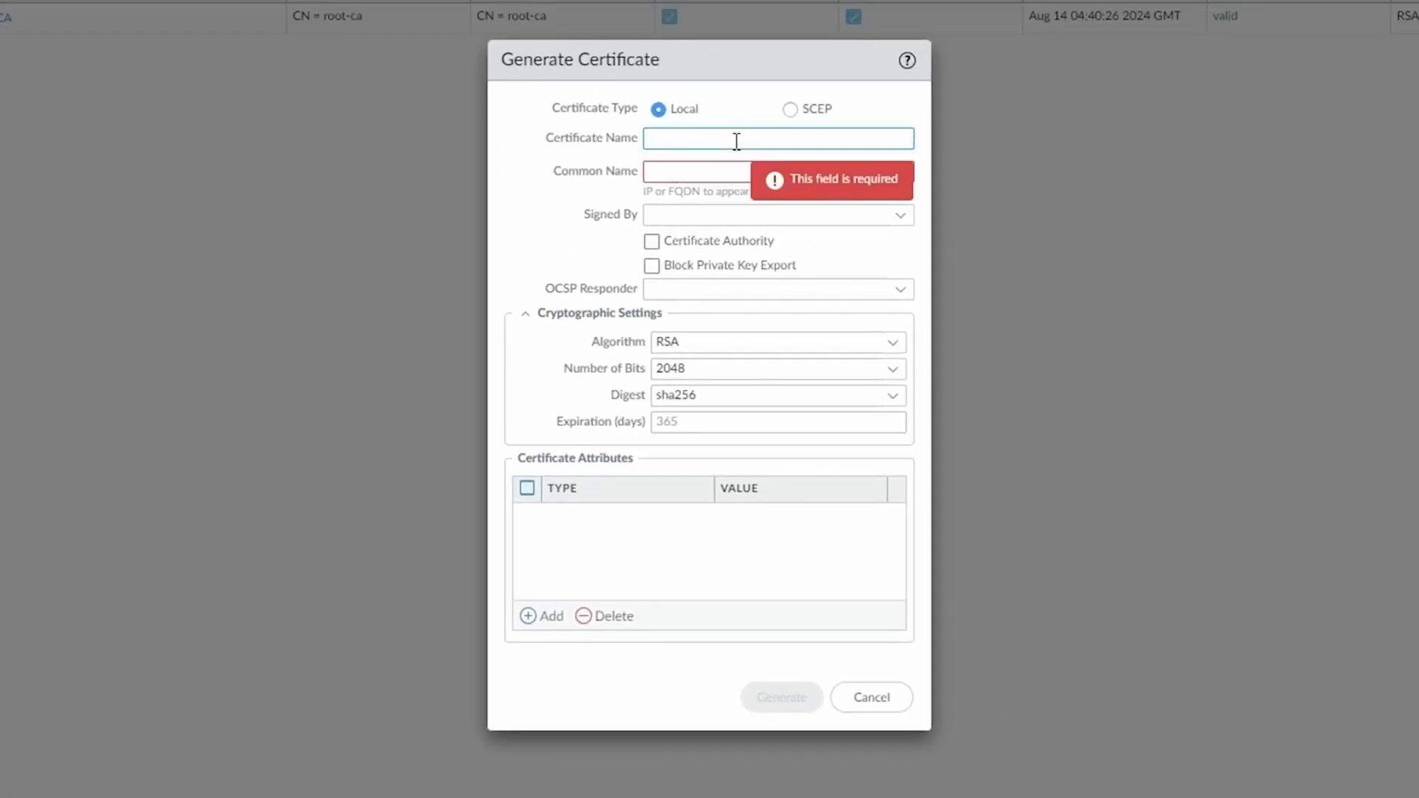
pyautogui.write('Trusted-SubCA')
pyautogui.doubleClick(736, 141)
pyautogui.click(712, 169)
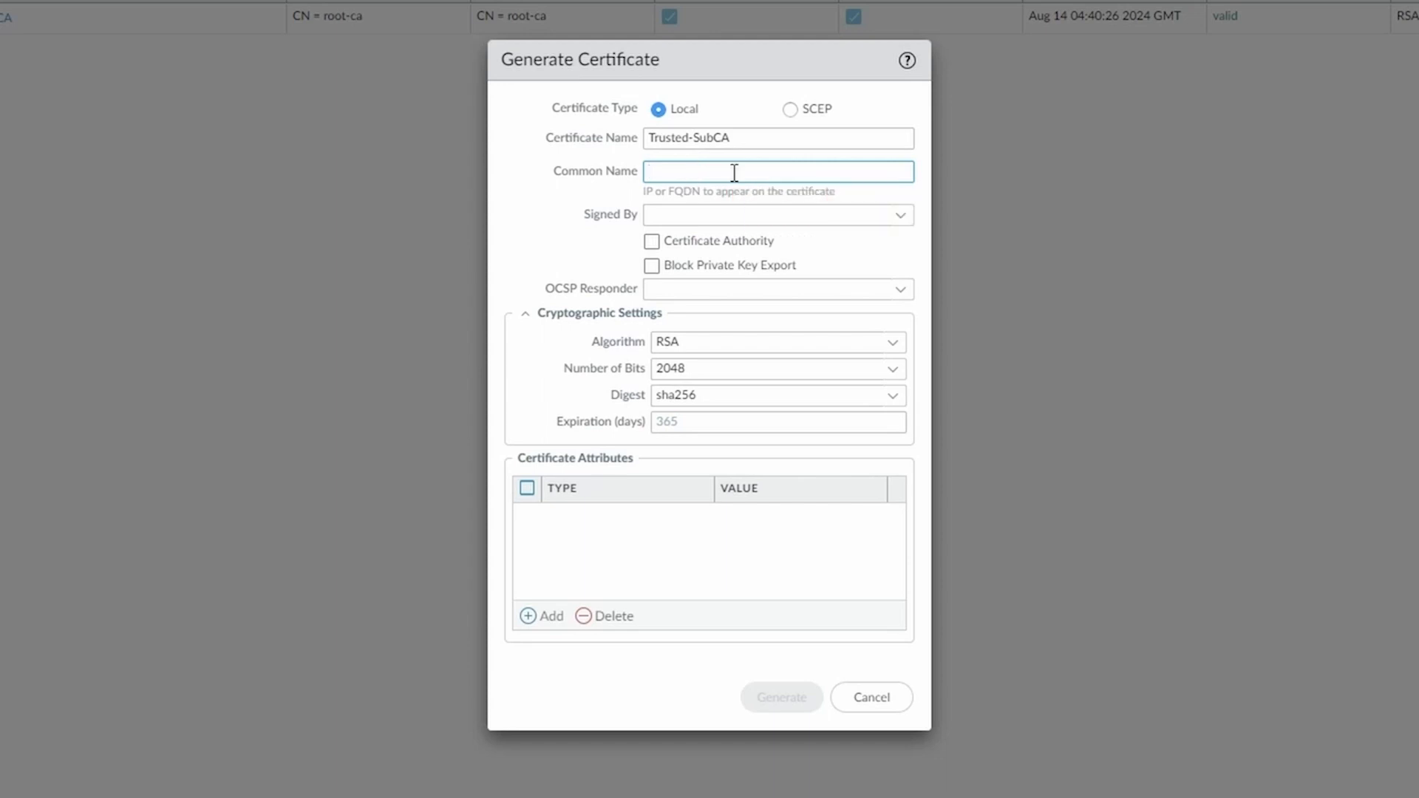
pyautogui.write('pa')
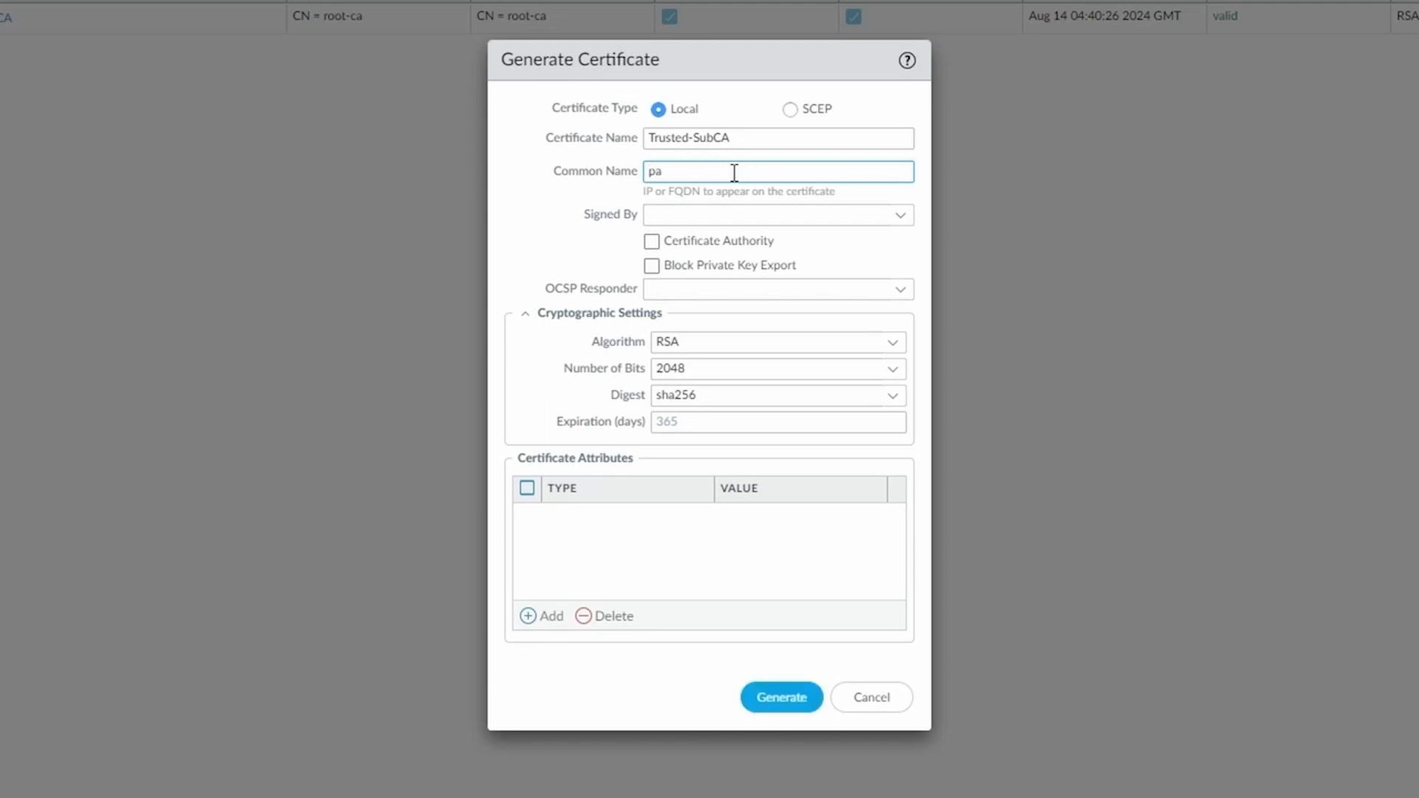
pyautogui.write('vm.netsums')
# Make Trusted-SubCA a certificate authority signed by Trusted-RootCA, with a 4096-bit key, and generate it
pyautogui.click(652, 244)
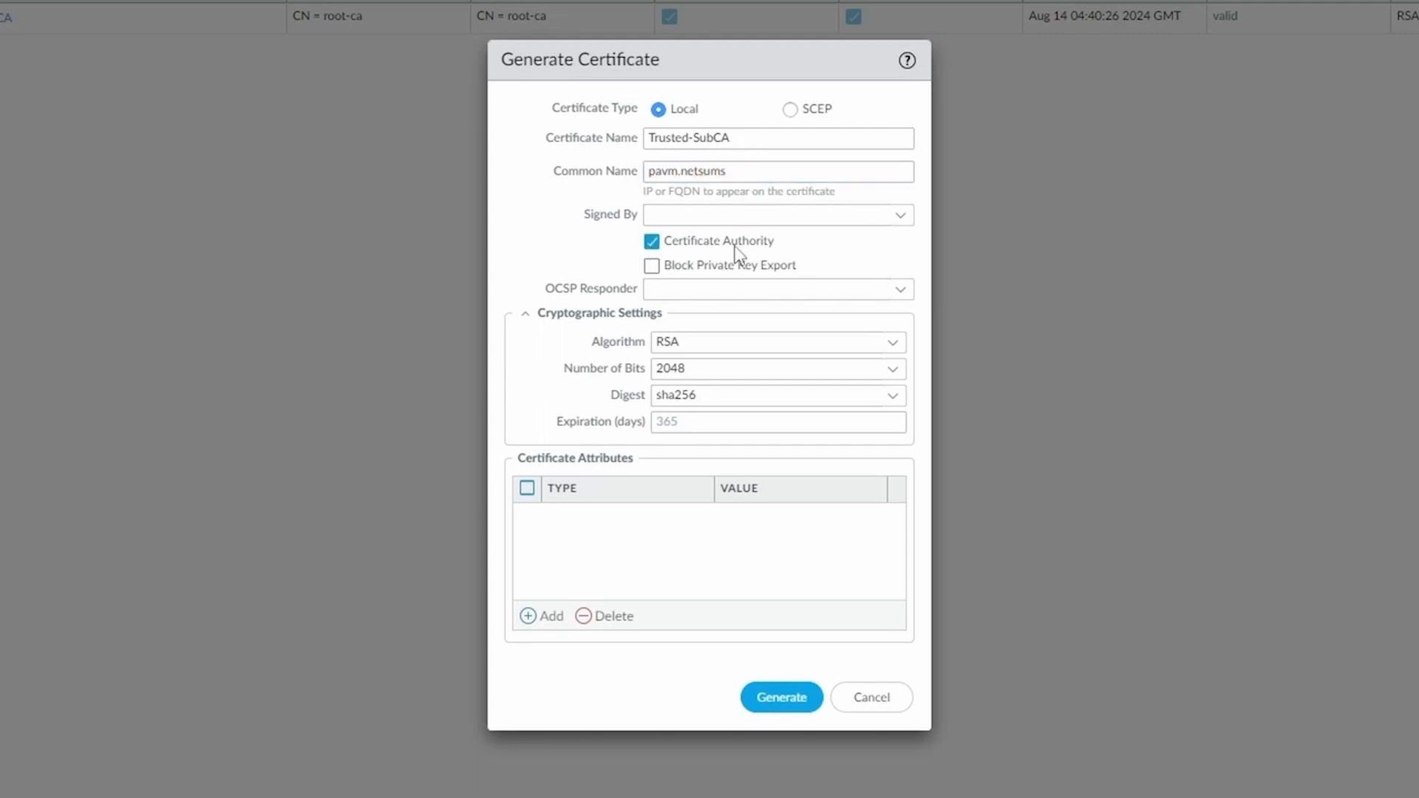
pyautogui.click(901, 222)
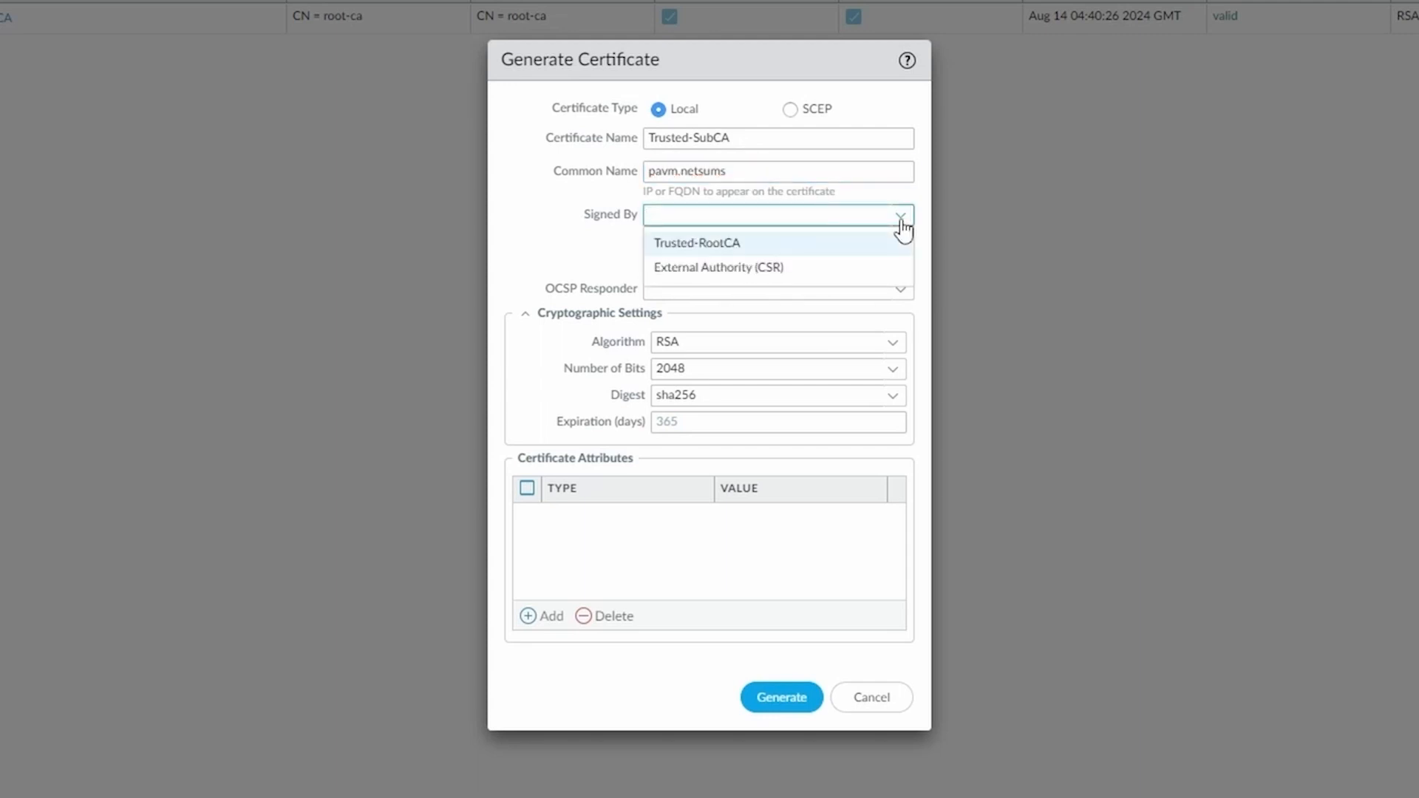
pyautogui.click(738, 244)
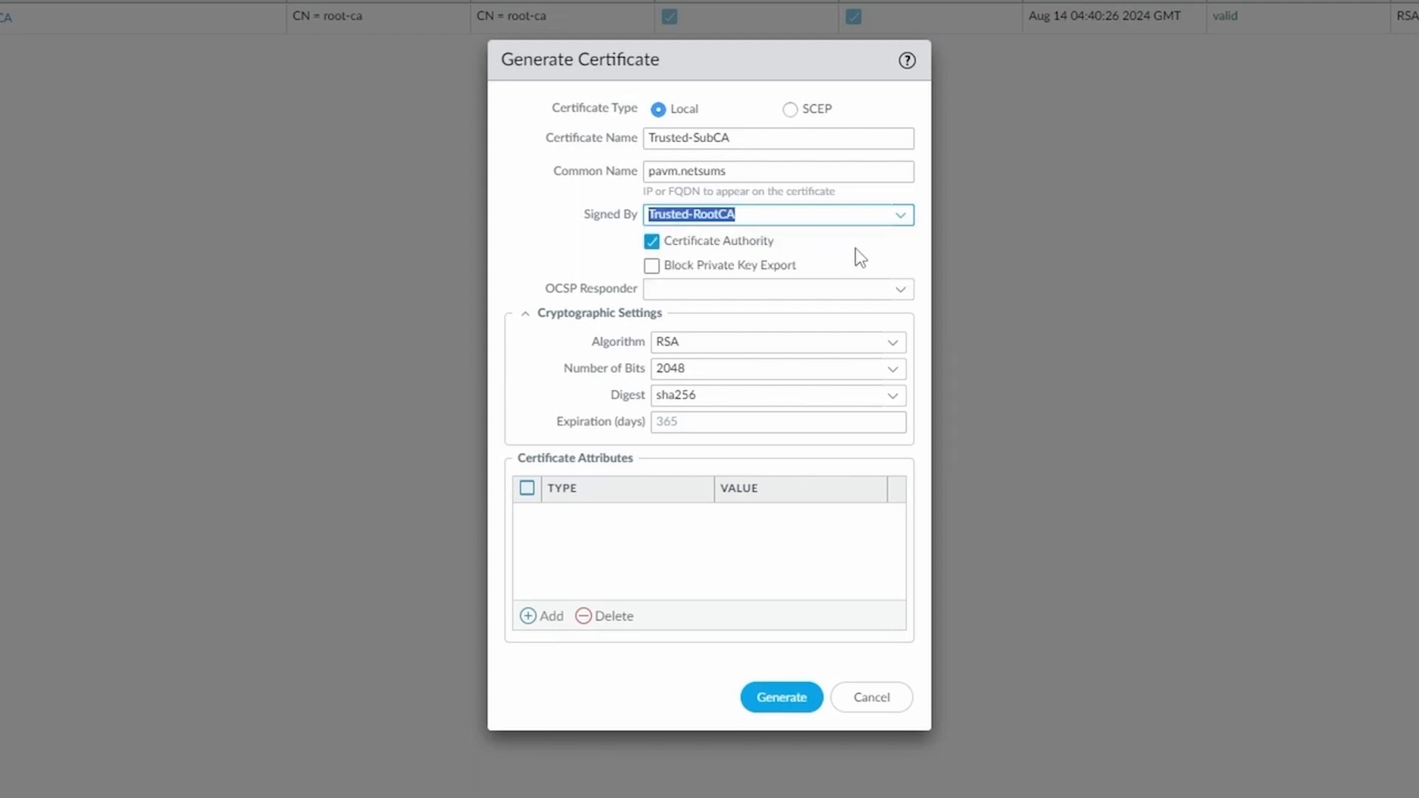
pyautogui.click(901, 375)
pyautogui.click(723, 496)
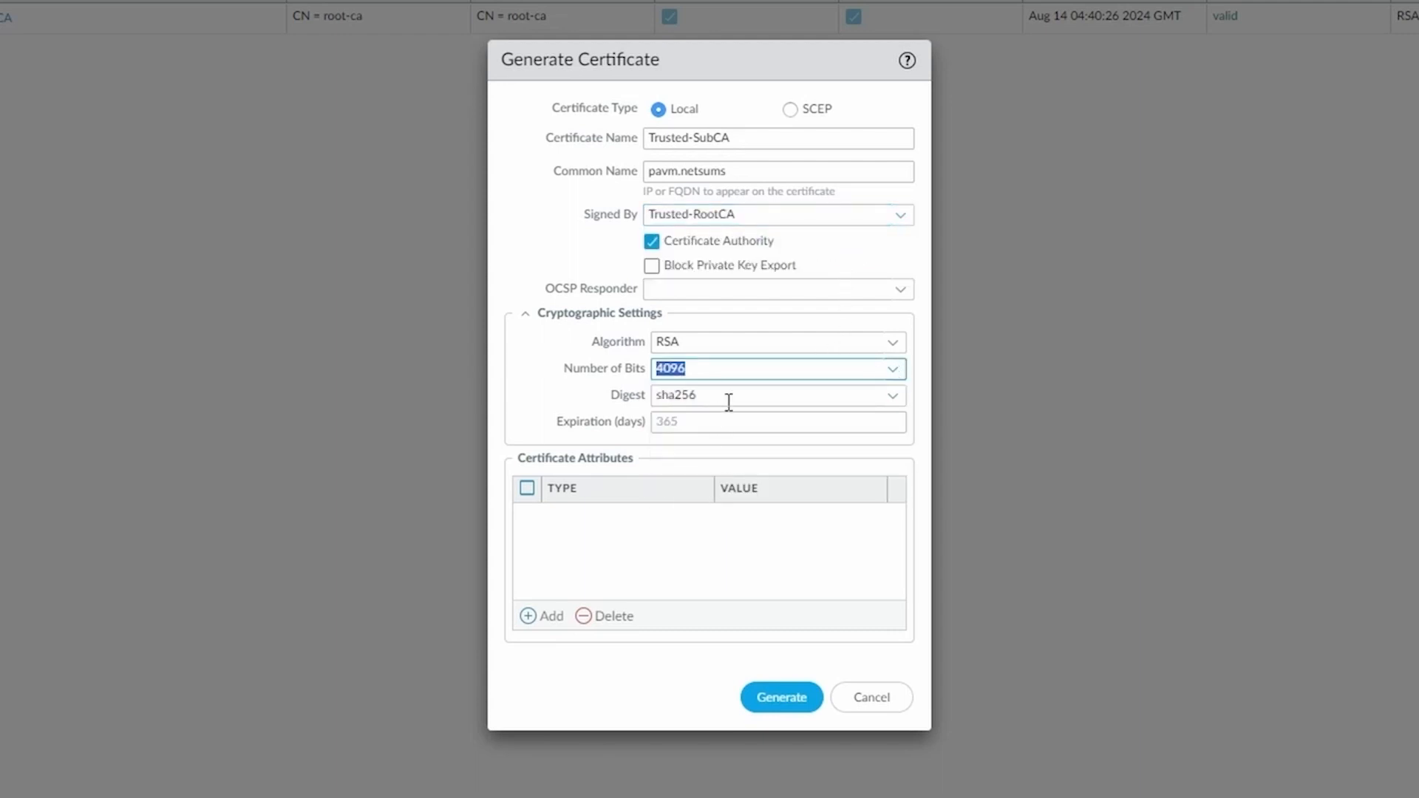
pyautogui.click(784, 700)
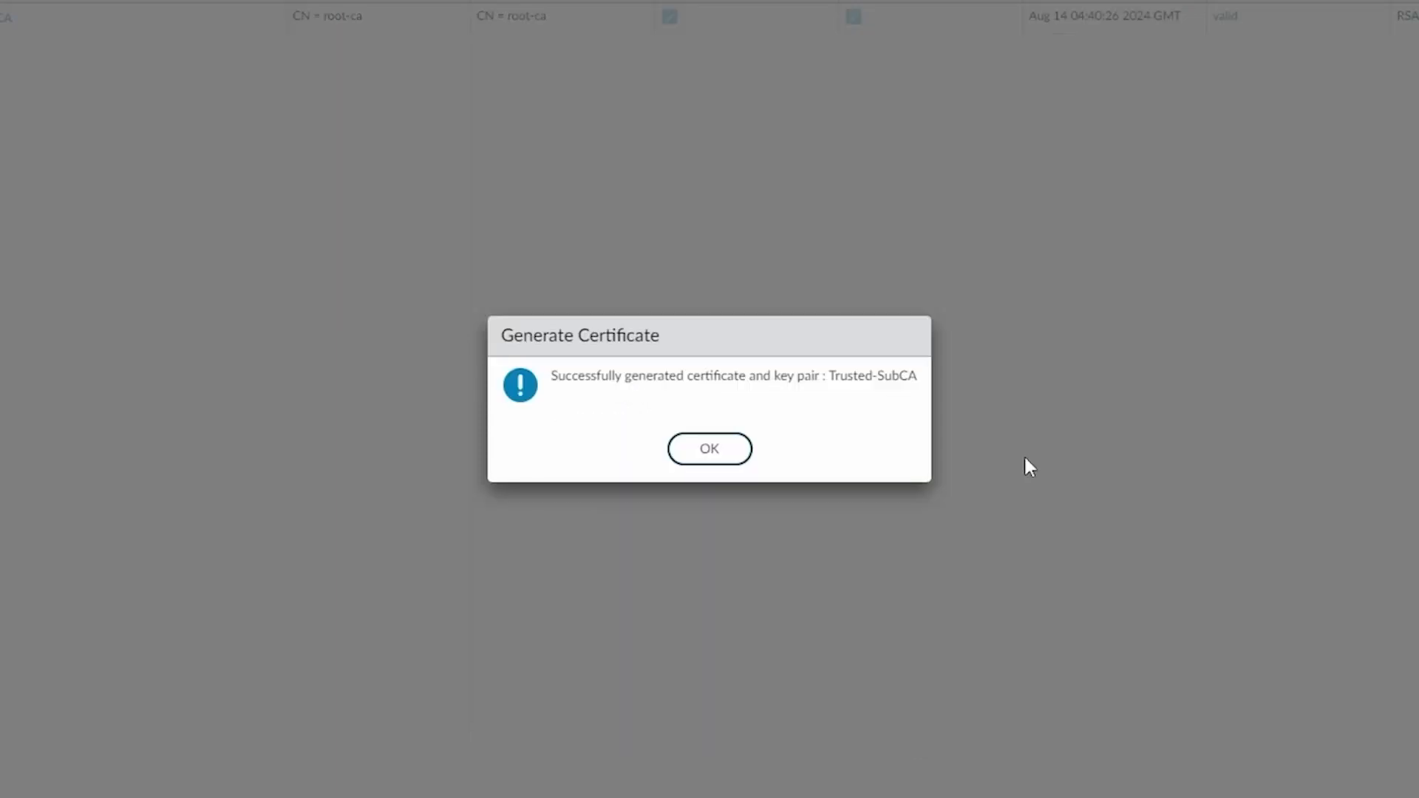
pyautogui.click(711, 449)
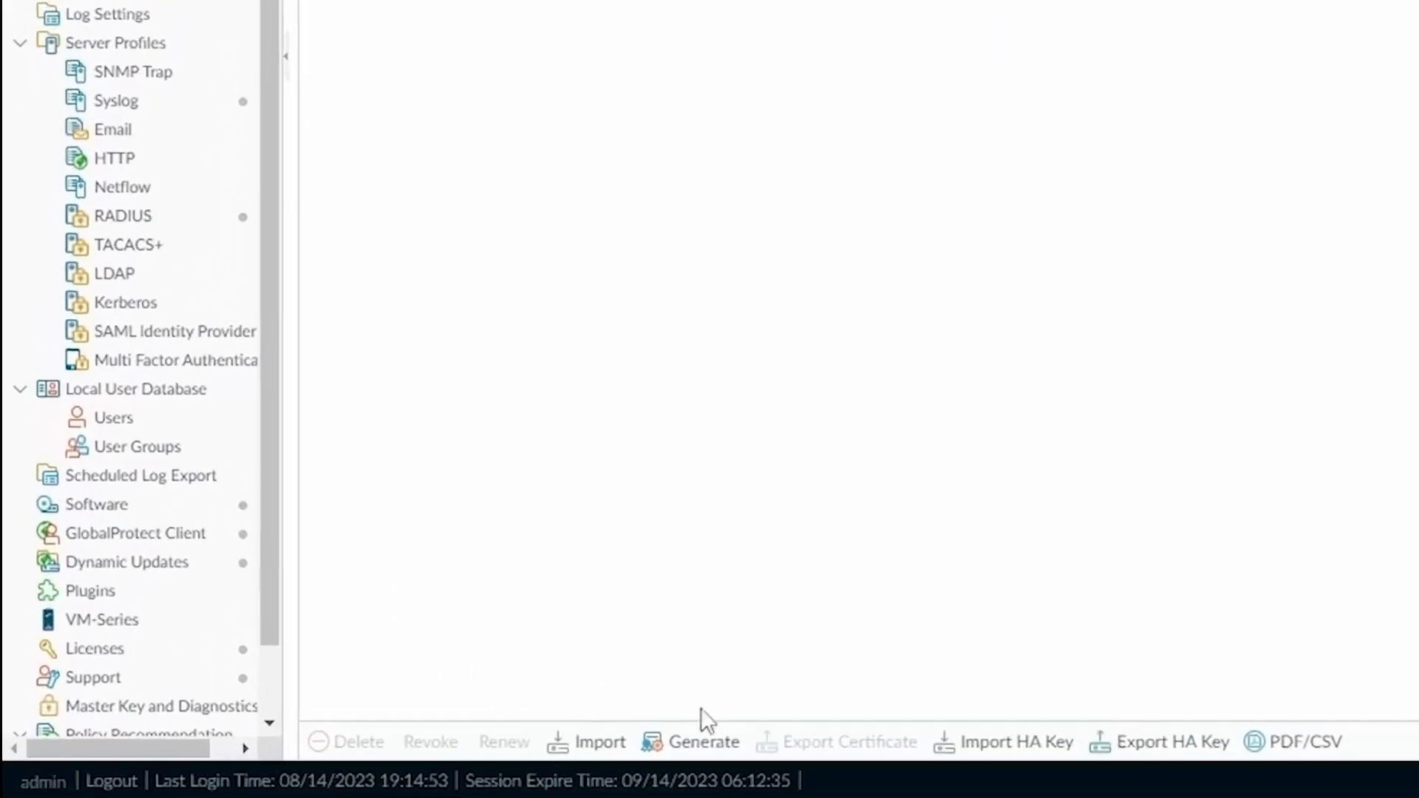
# Generate a local certificate named Untrusted-CA with common name untrusted-ca, marked as a certificate authority, unsigned by another CA, with a 4096-bit key
pyautogui.click(705, 742)
pyautogui.click(701, 139)
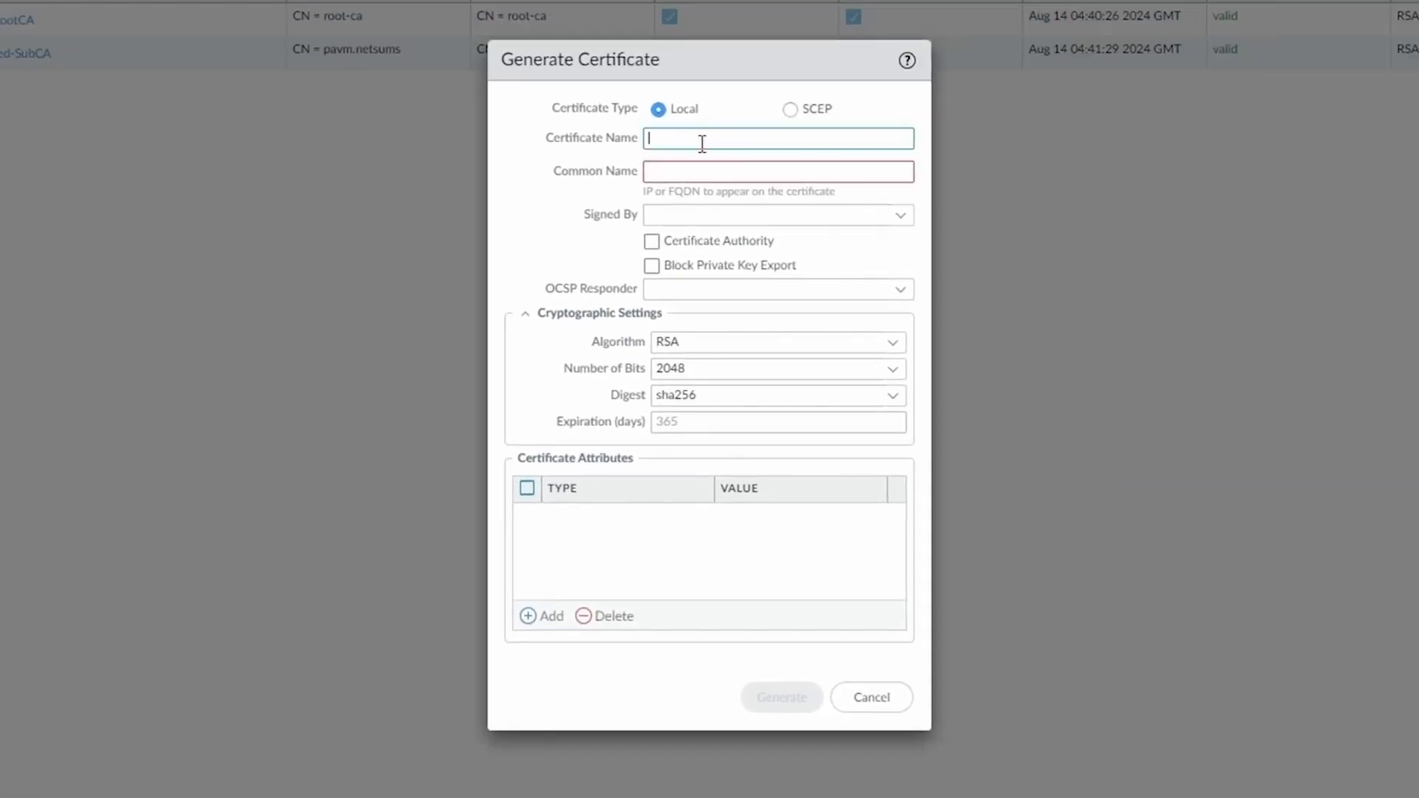
pyautogui.write('Untrusted')
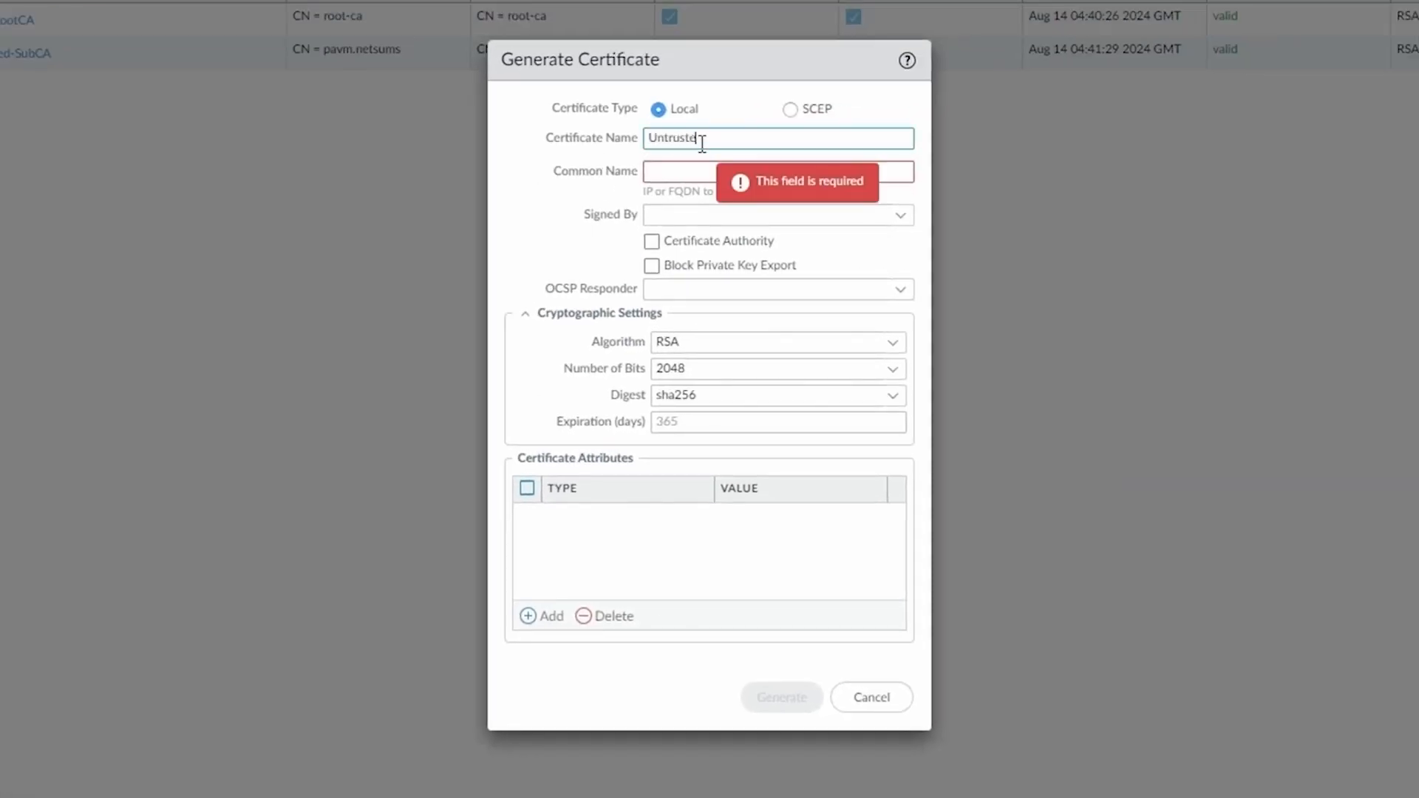
pyautogui.write('-CA')
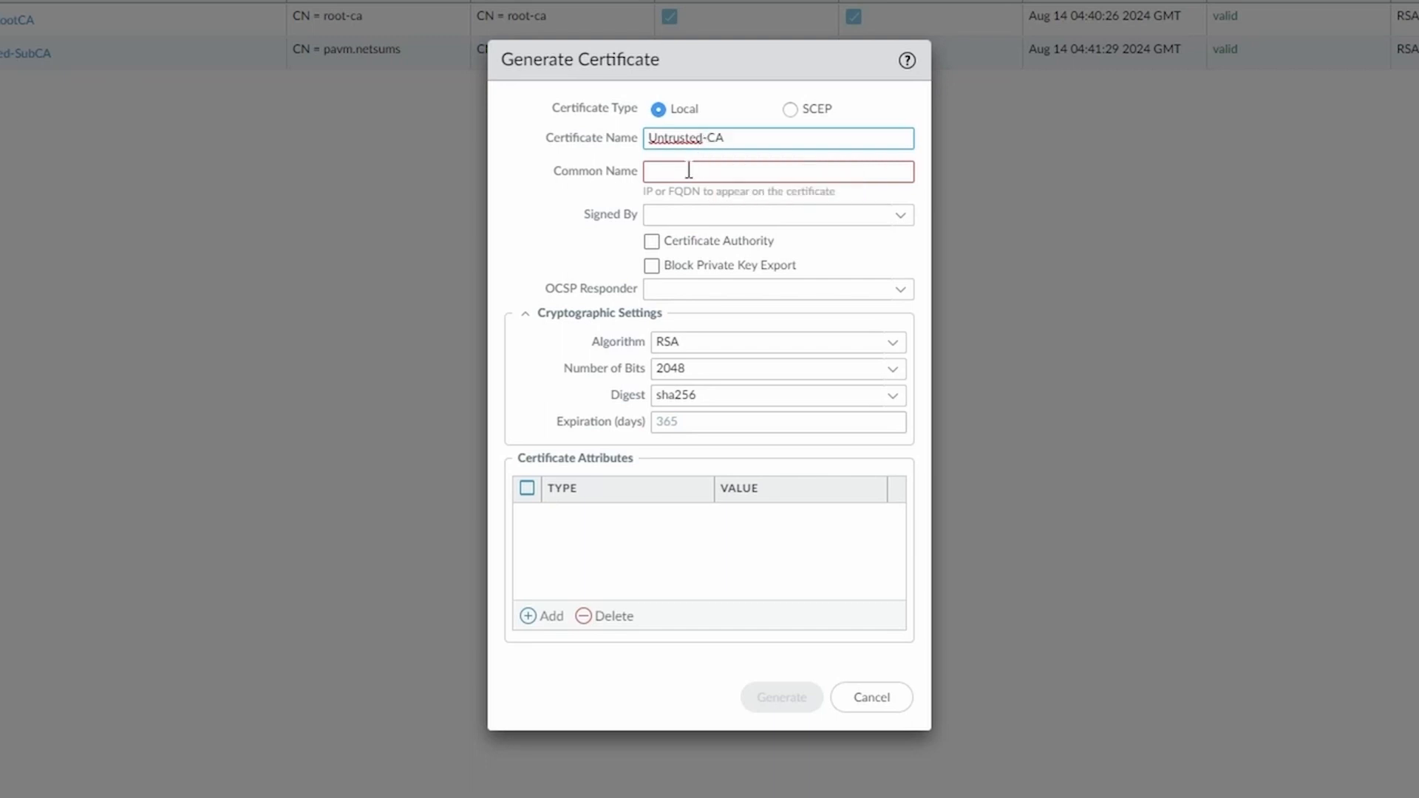
pyautogui.click(691, 171)
pyautogui.write('untru')
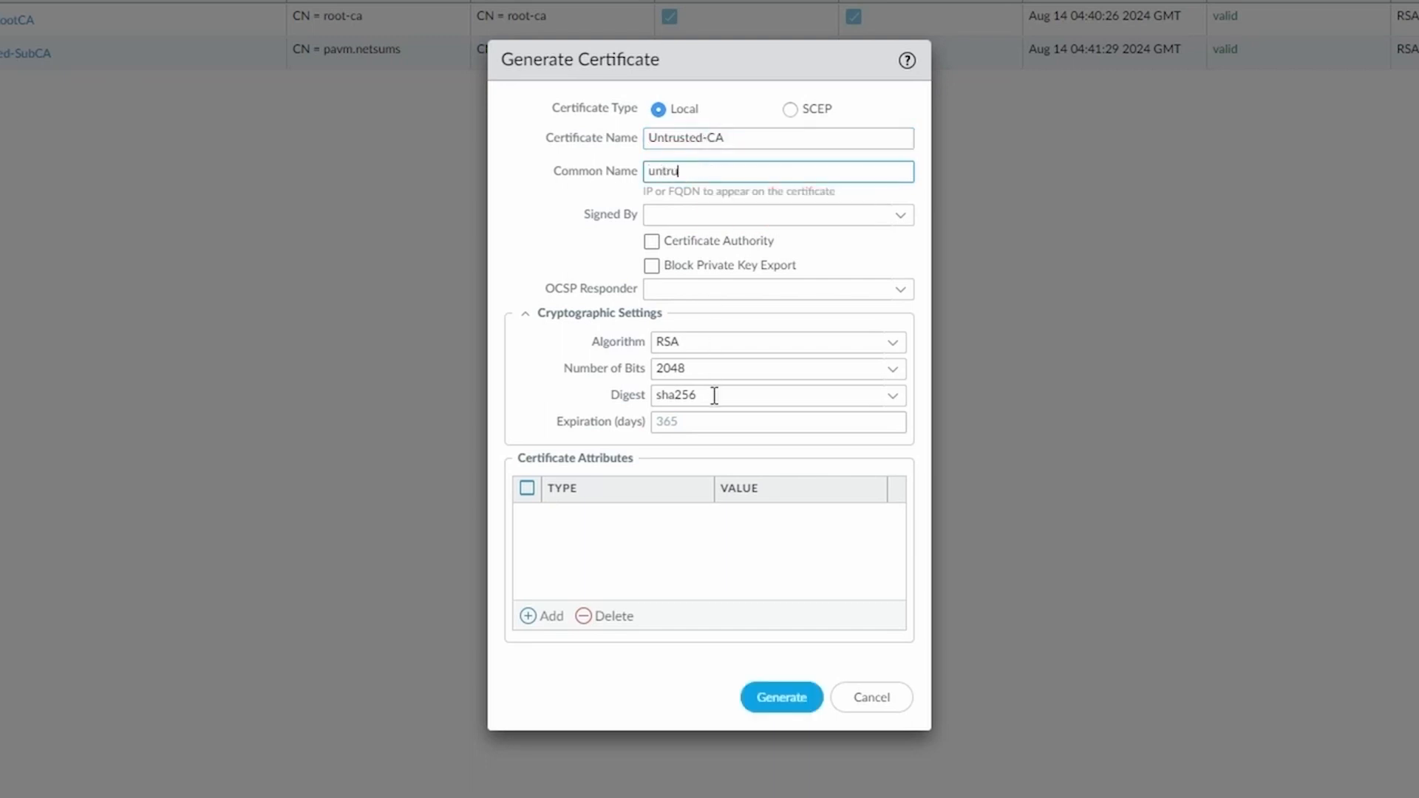
pyautogui.write('sted-ca')
pyautogui.click(652, 242)
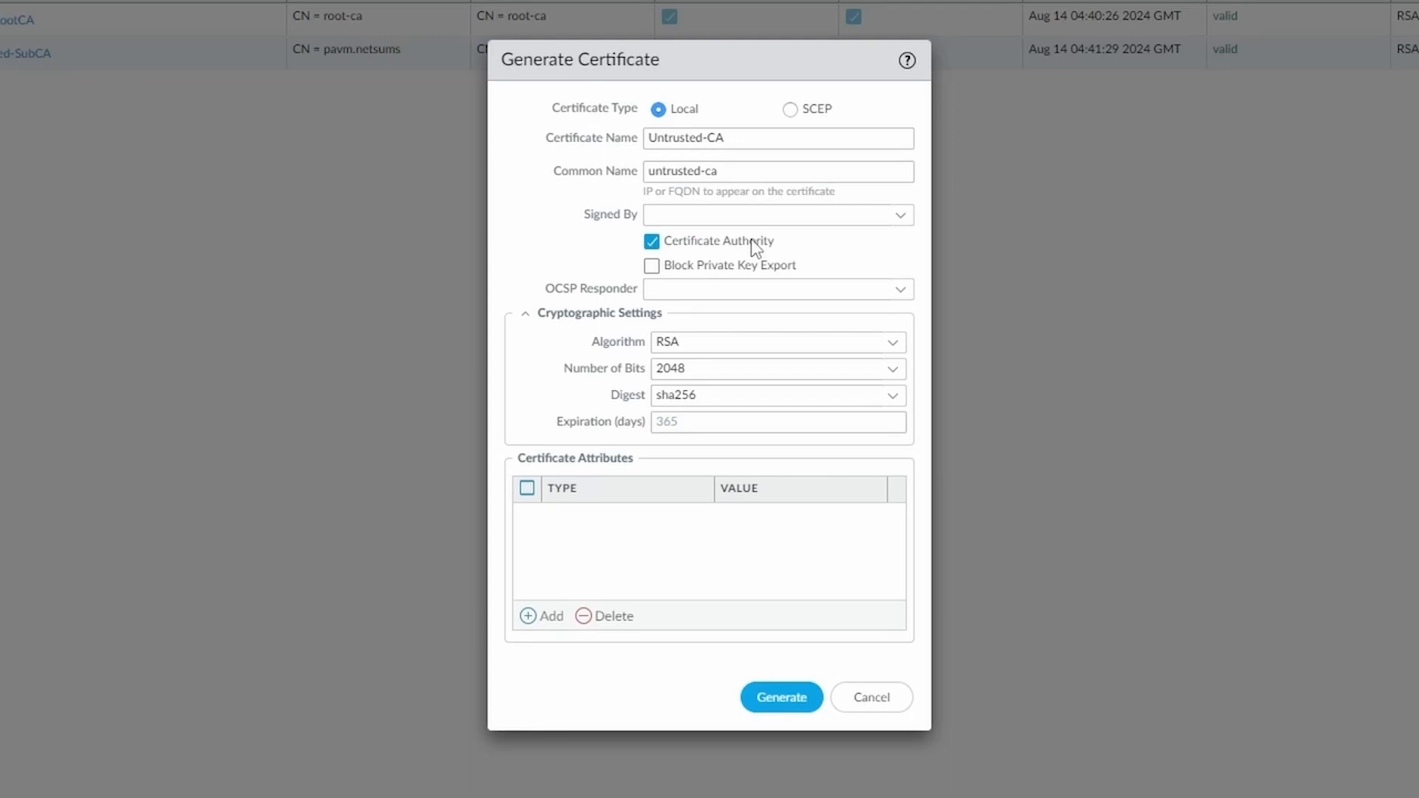
pyautogui.click(776, 368)
pyautogui.click(711, 497)
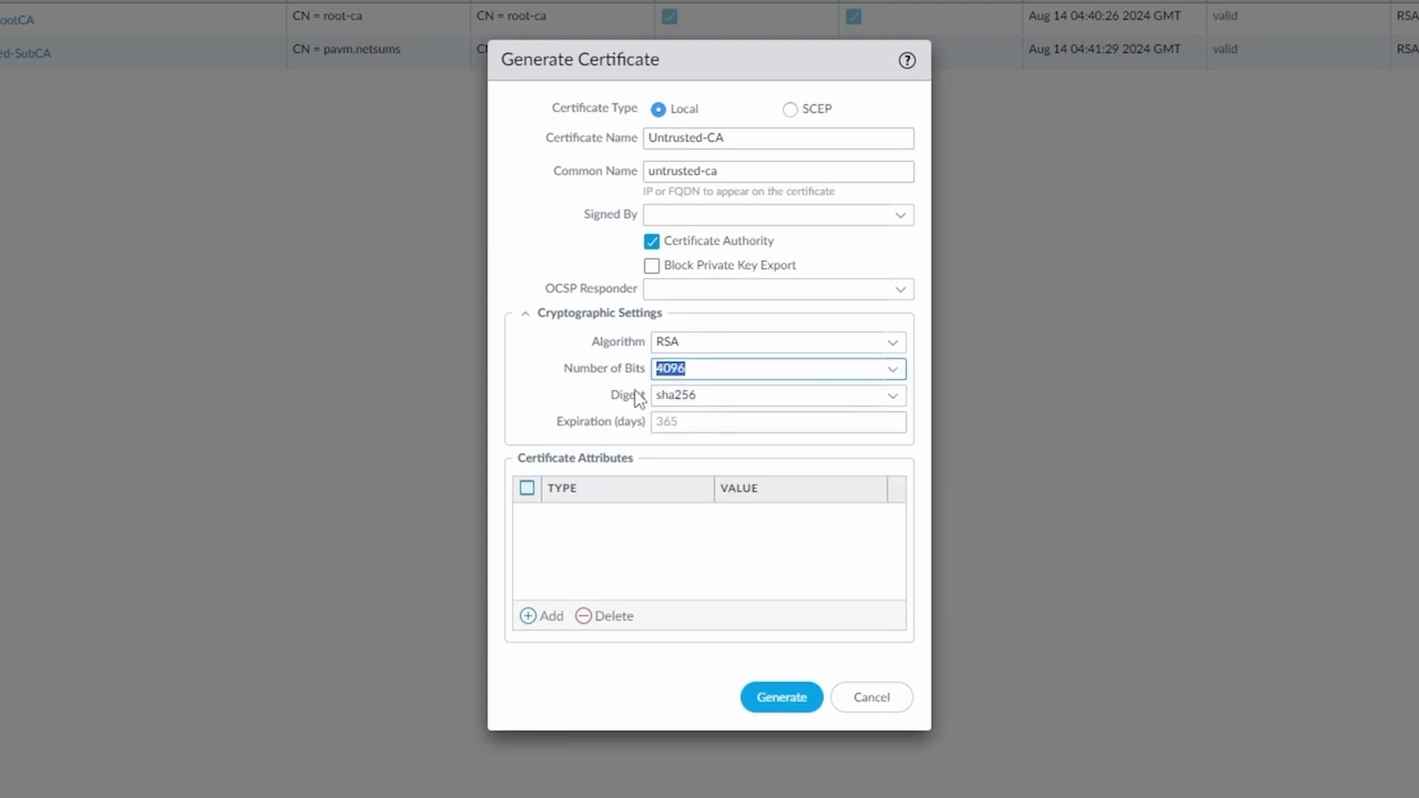
pyautogui.click(788, 699)
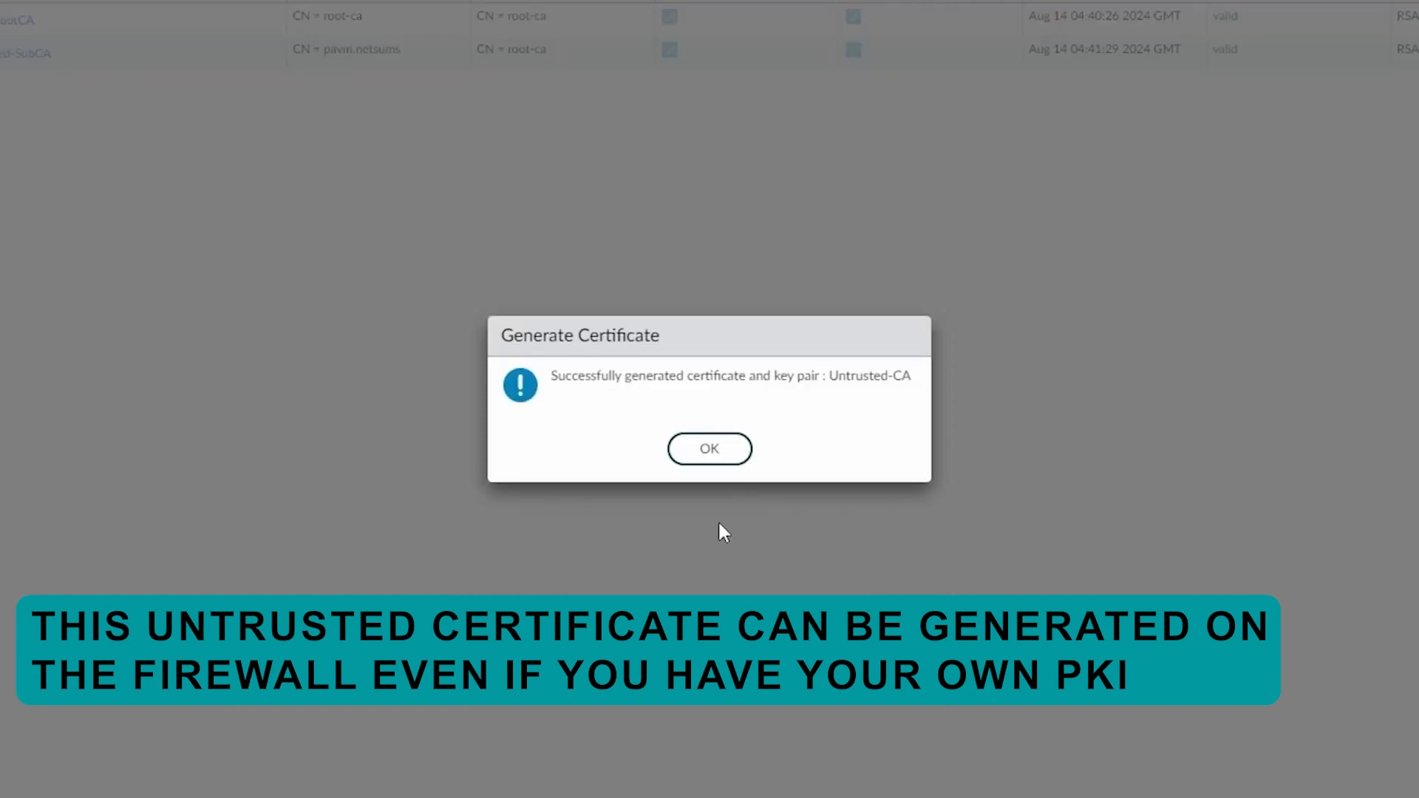
pyautogui.click(726, 453)
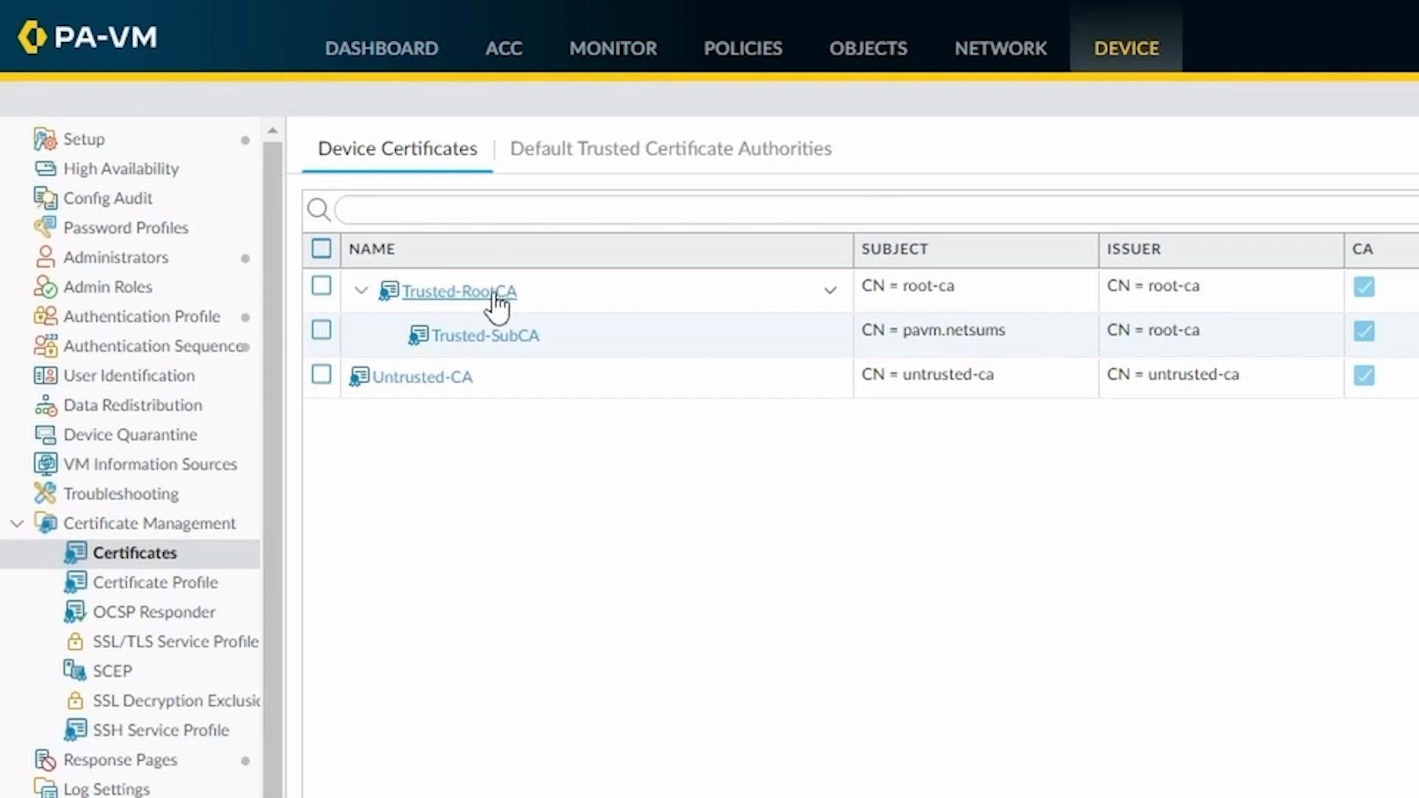
# Designate the Trusted-RootCA certificate as a Trusted Root CA
pyautogui.click(494, 296)
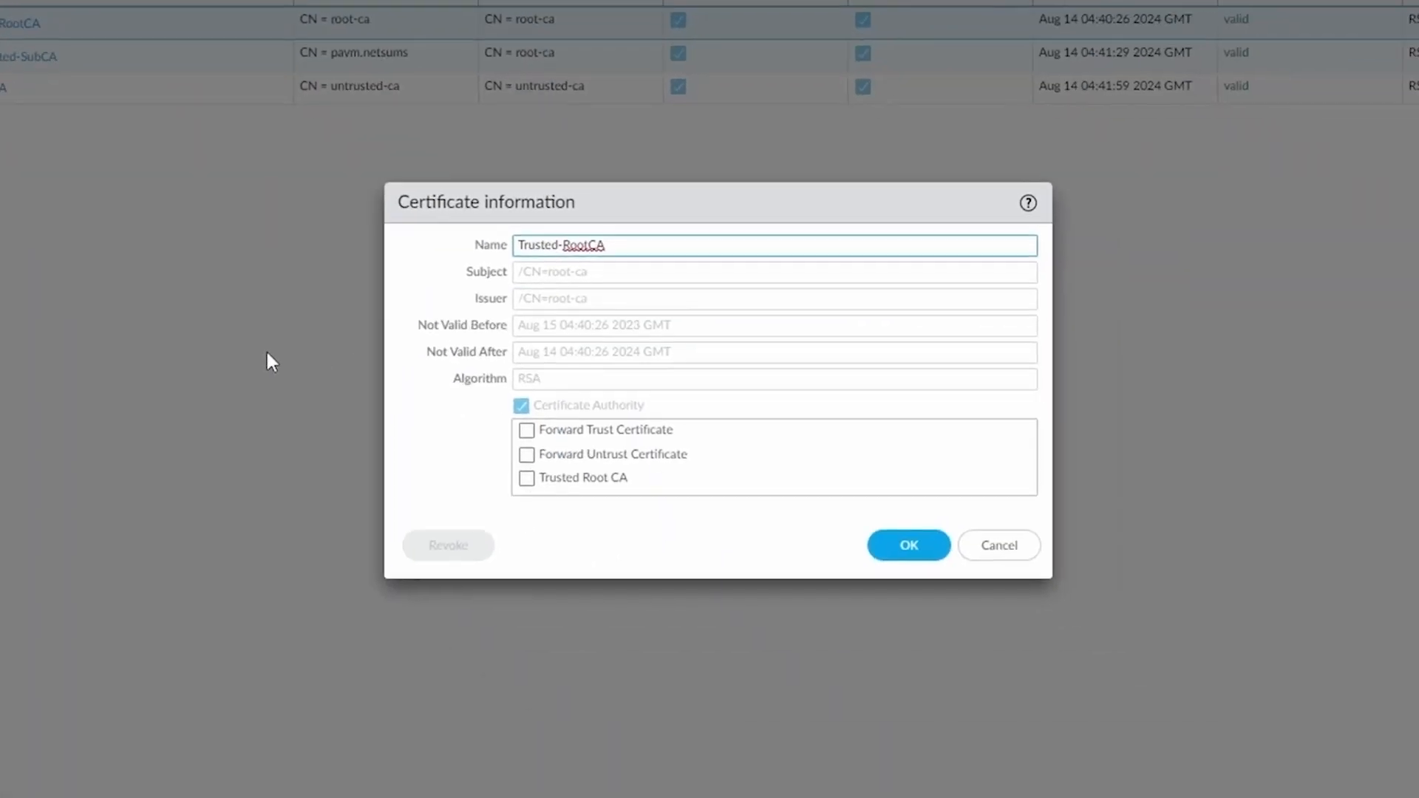
pyautogui.click(518, 476)
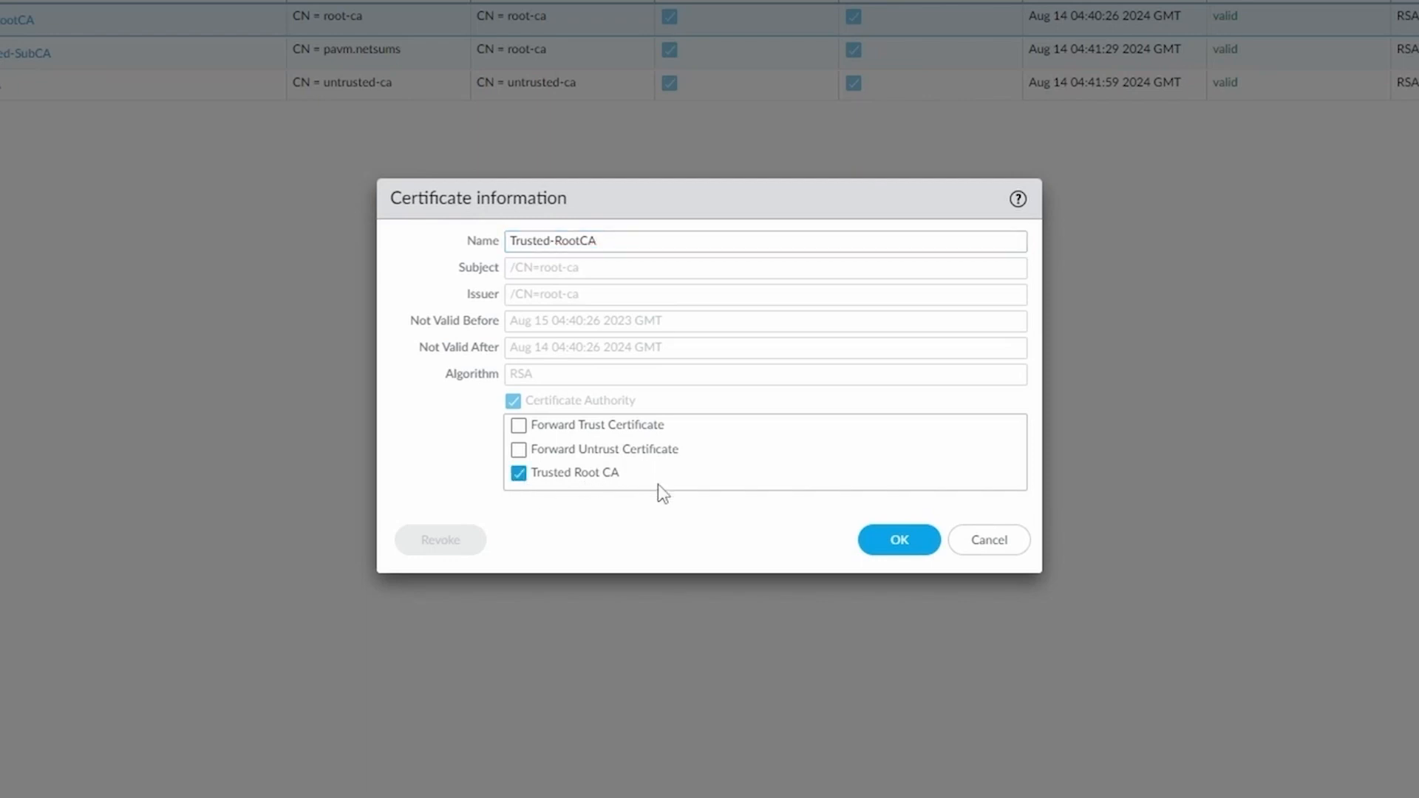
pyautogui.click(909, 547)
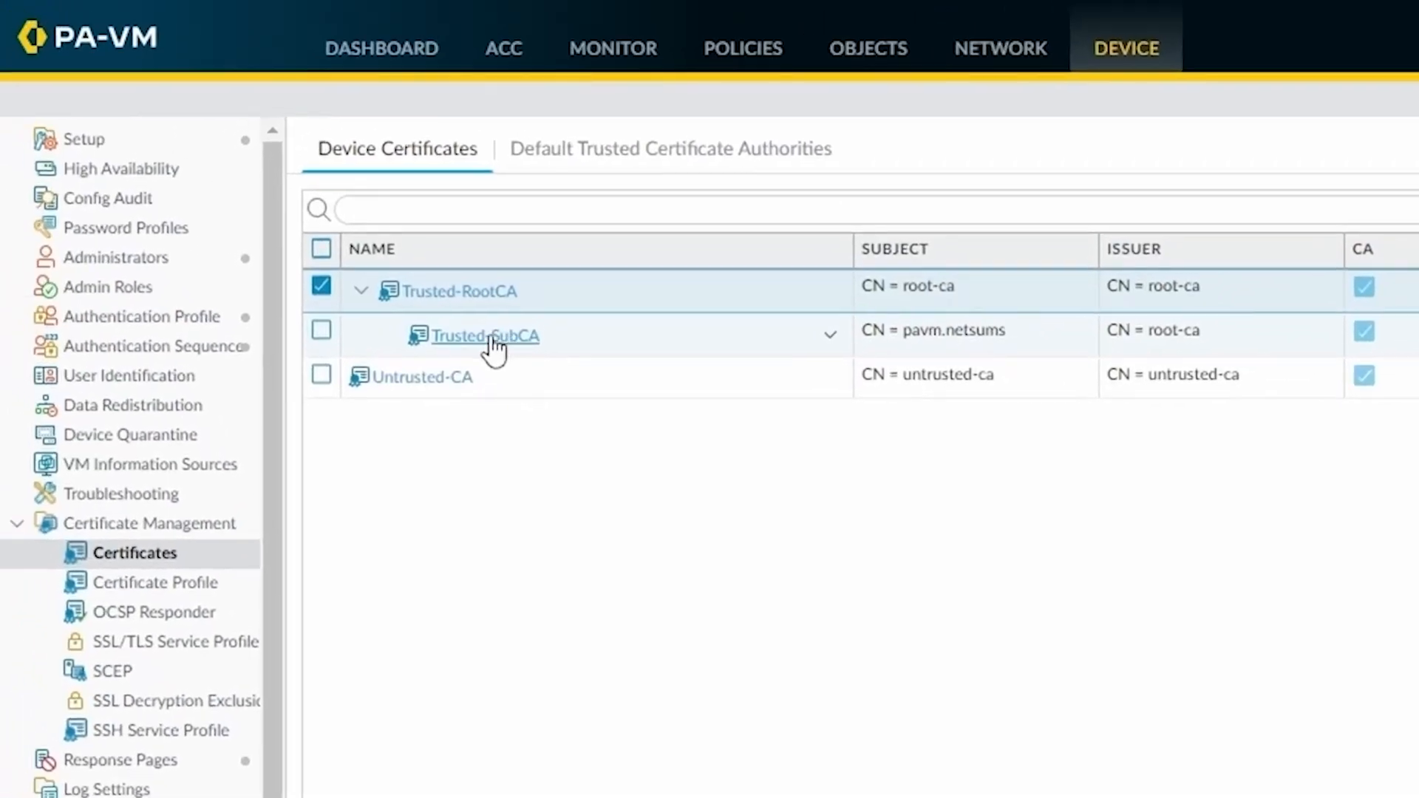
# Designate the Trusted-SubCA certificate as the Forward Trust Certificate
pyautogui.click(490, 338)
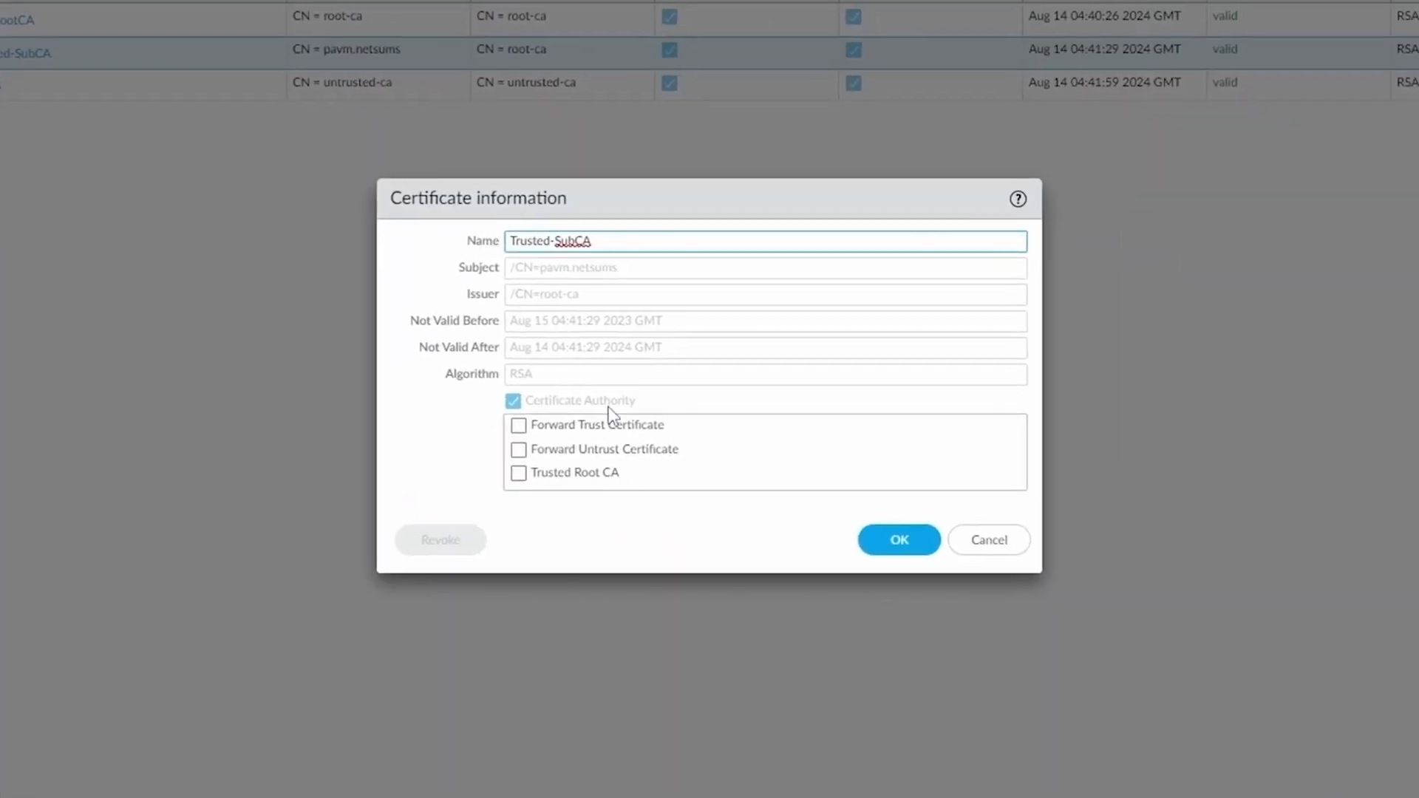
pyautogui.click(536, 427)
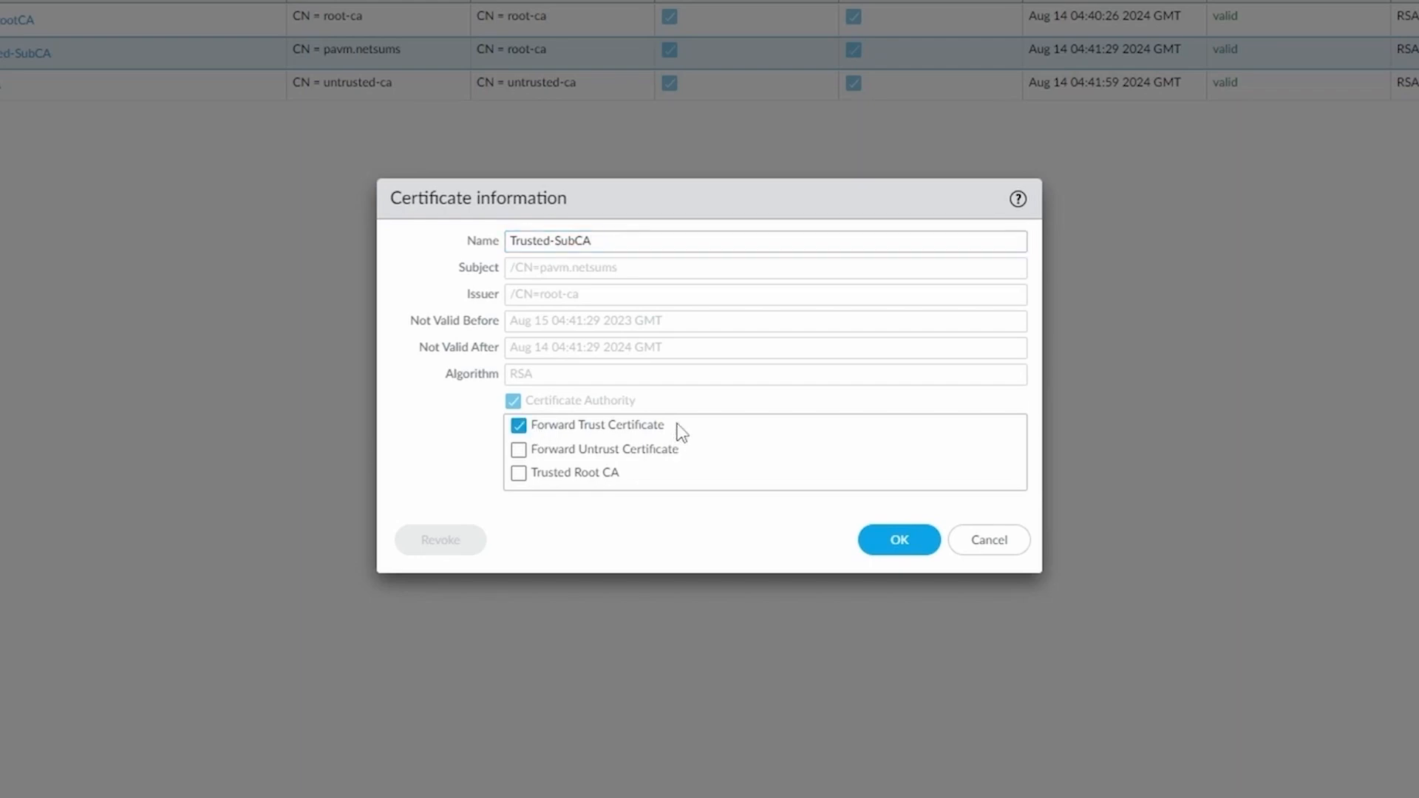
pyautogui.click(900, 547)
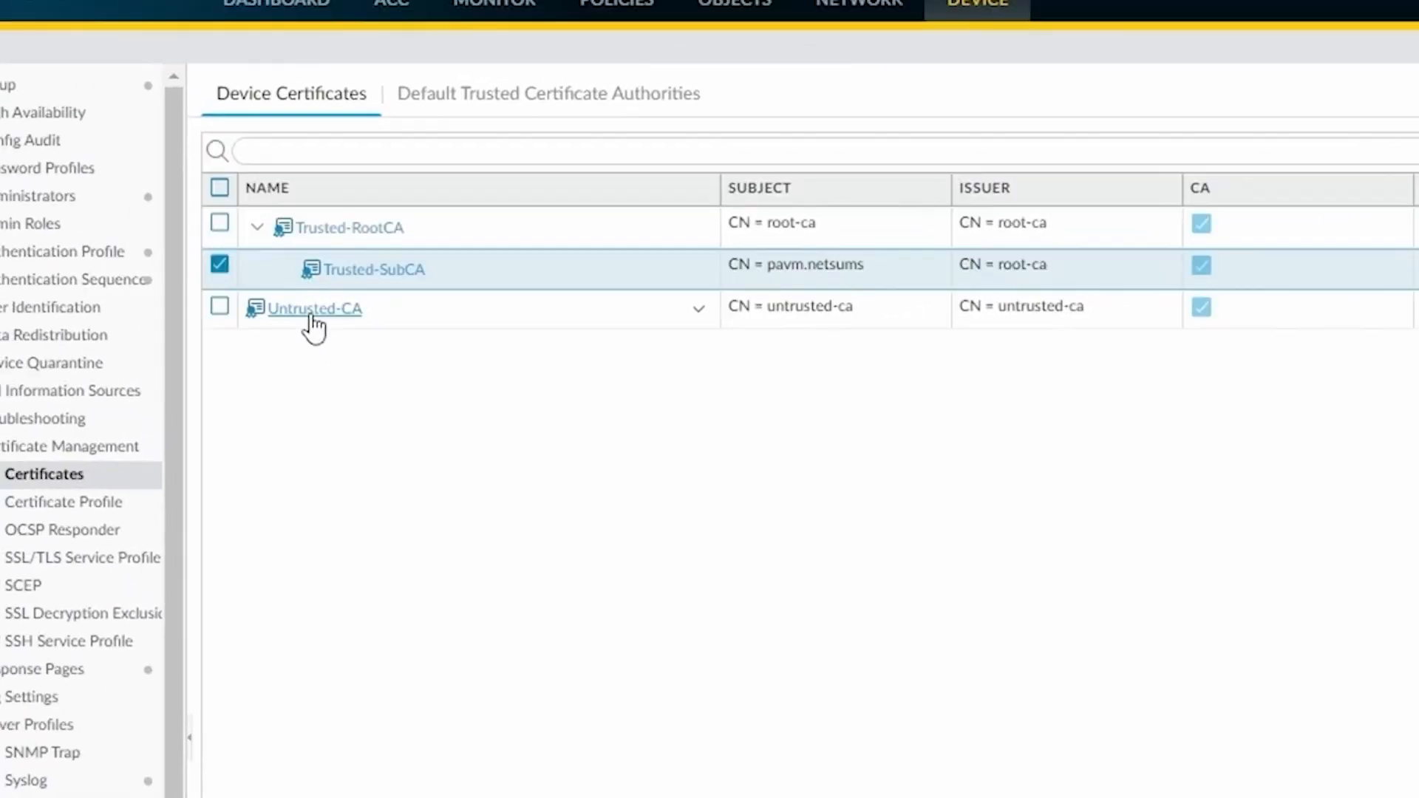
# Designate the Untrusted-CA certificate as the Forward Untrust Certificate
pyautogui.click(312, 311)
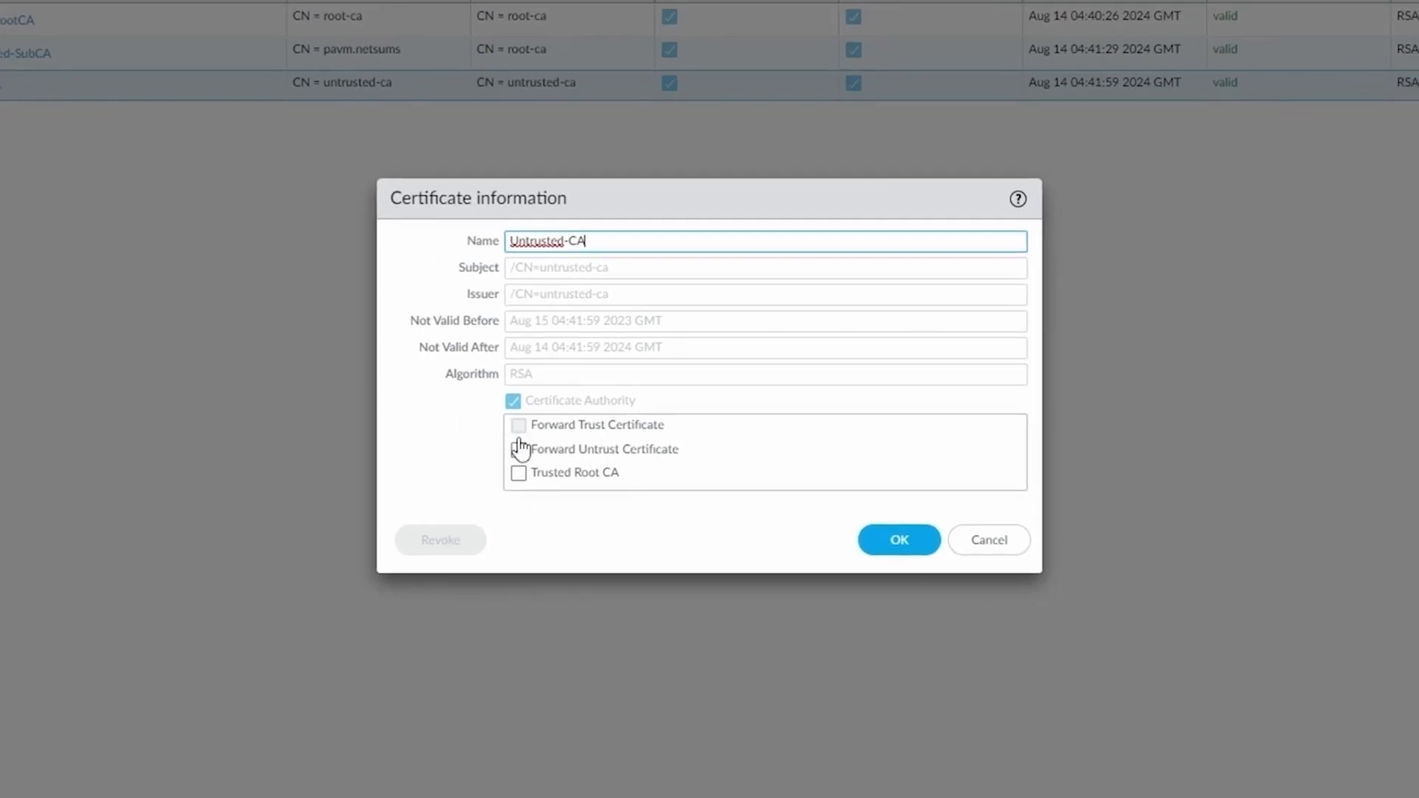
pyautogui.click(518, 448)
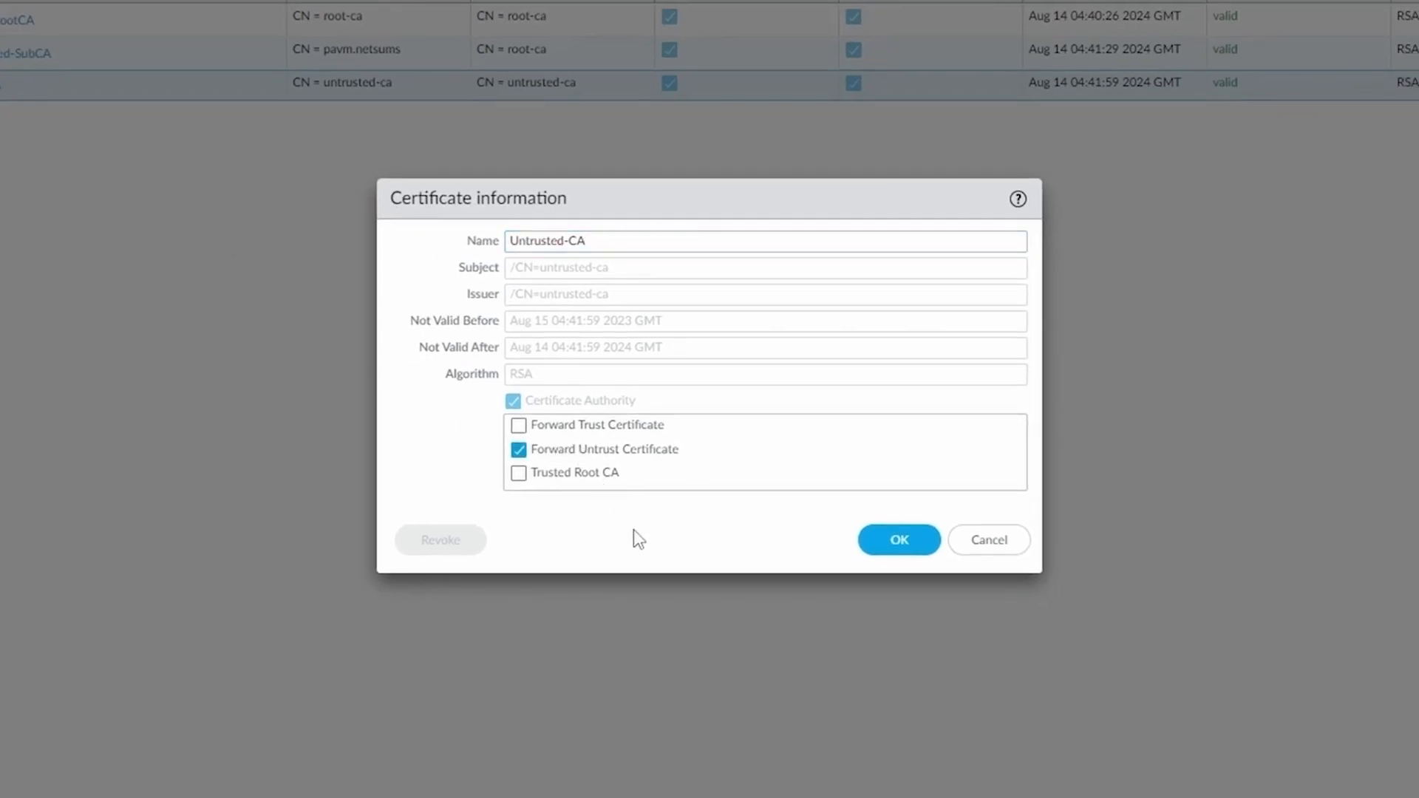
pyautogui.click(901, 548)
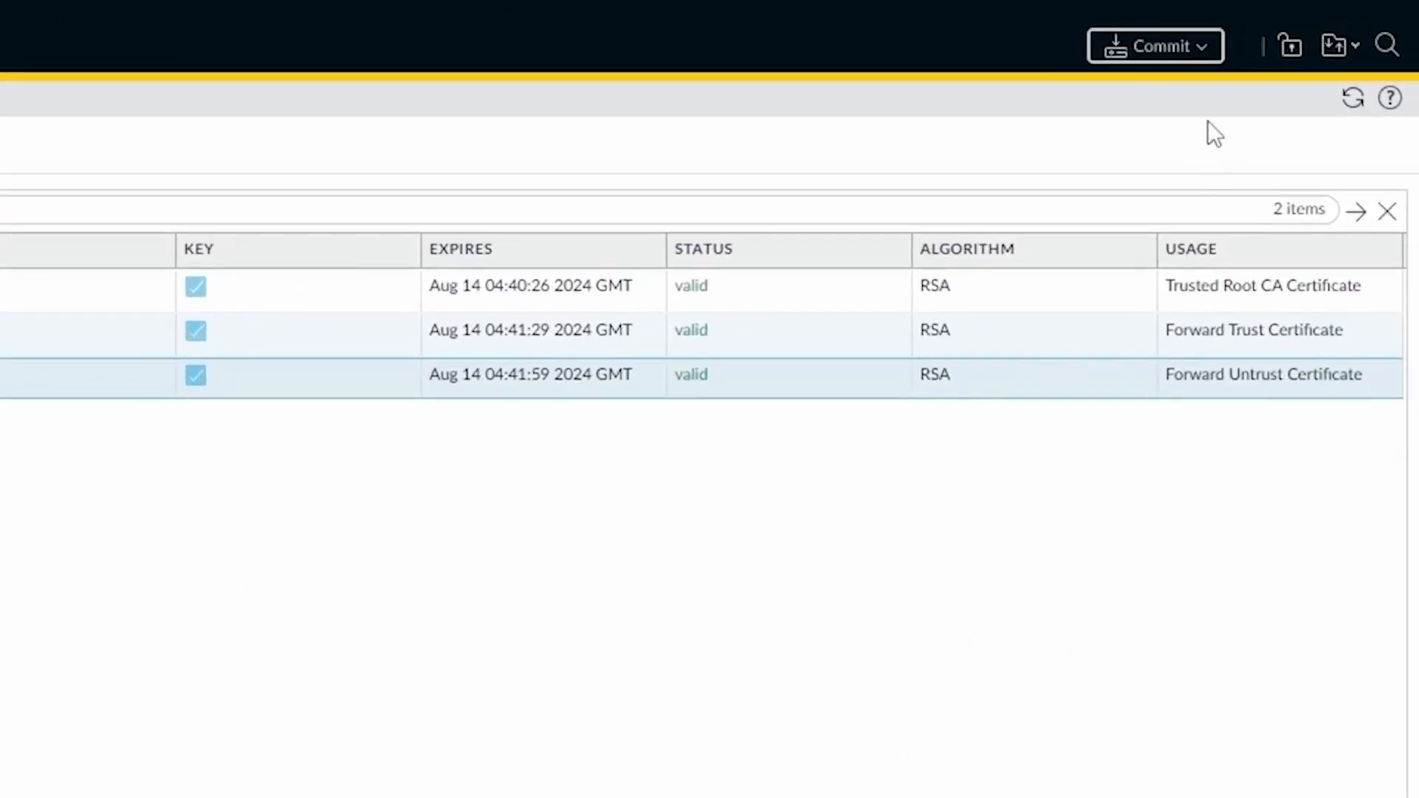
# Commit all changes to the firewall's running configuration and dismiss the commit status
pyautogui.click(1205, 50)
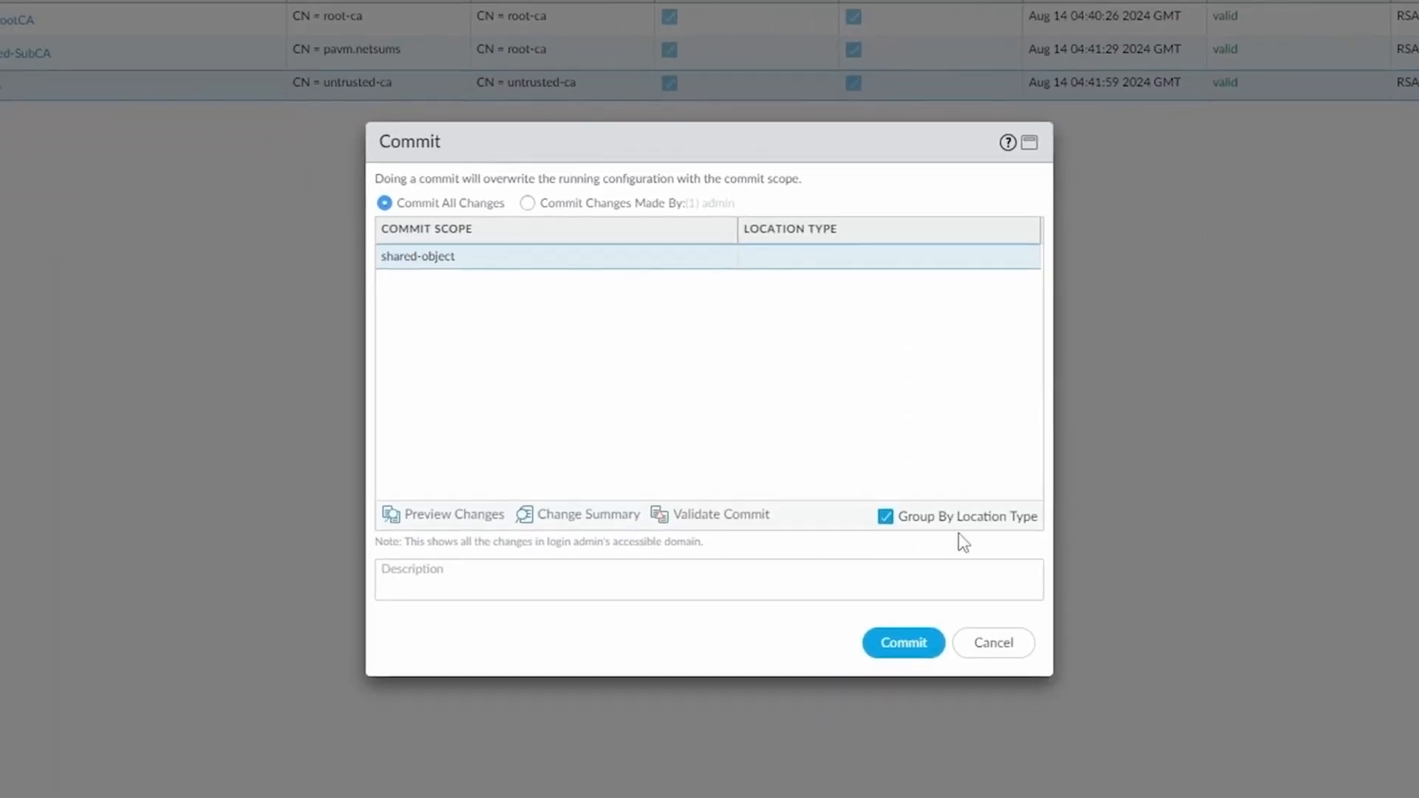
pyautogui.click(901, 643)
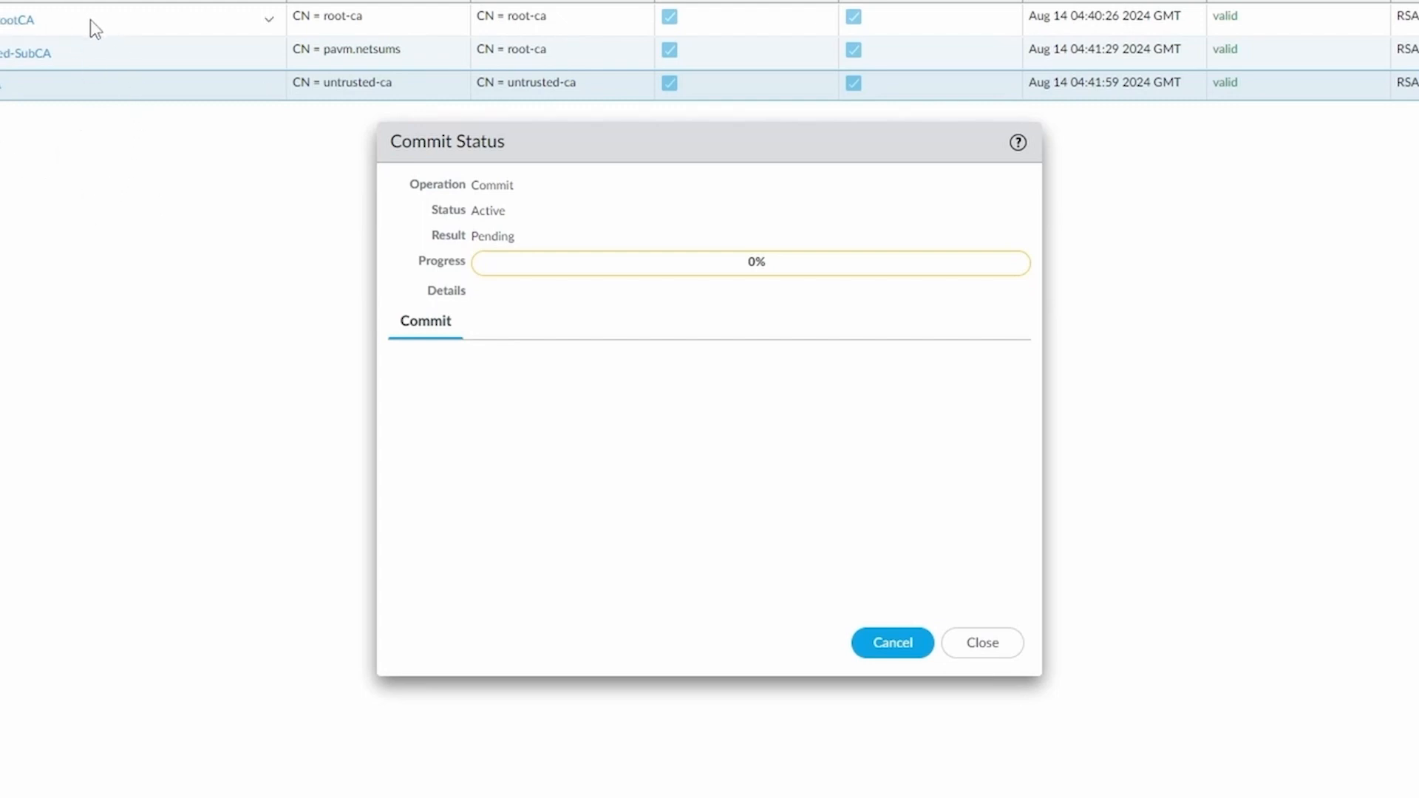
pyautogui.click(982, 642)
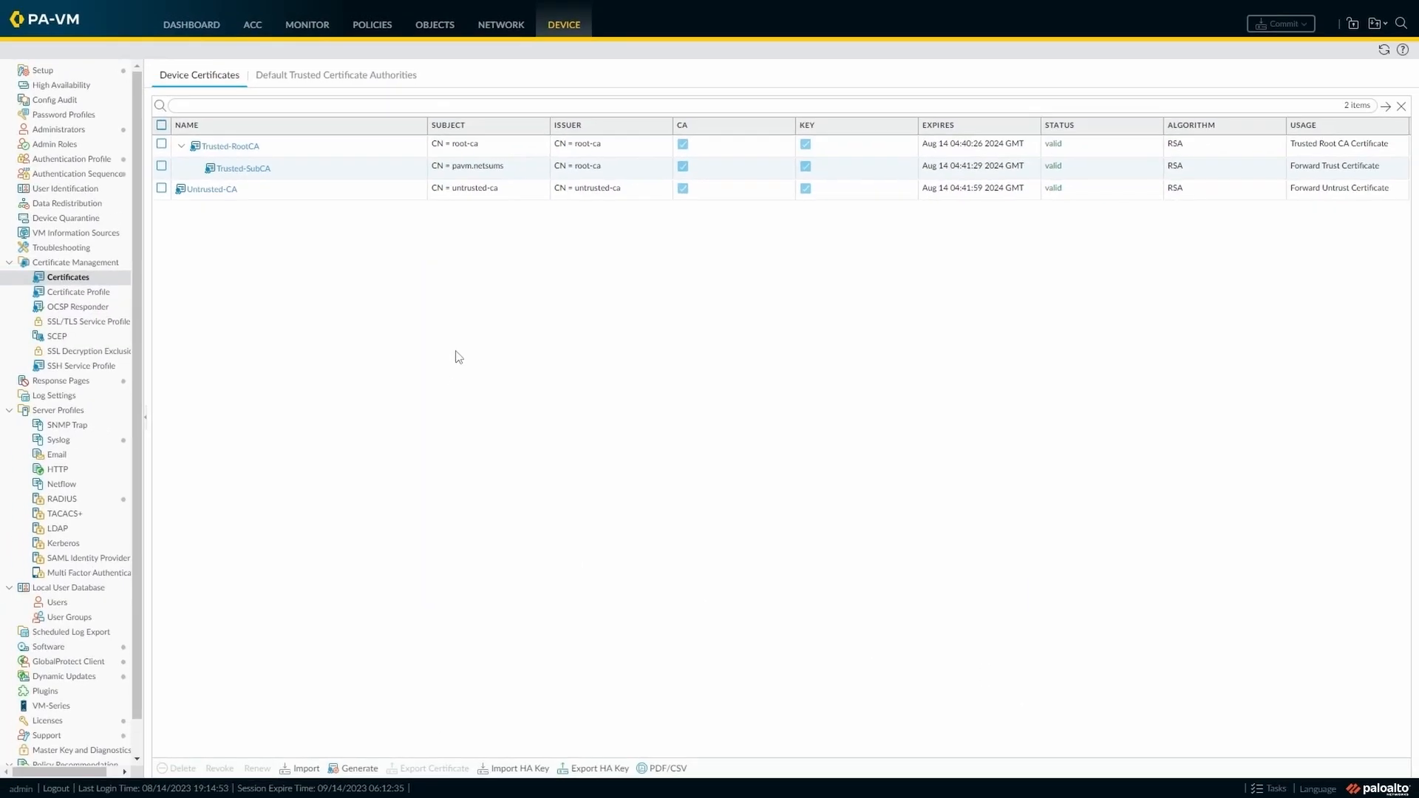
pyautogui.click(334, 170)
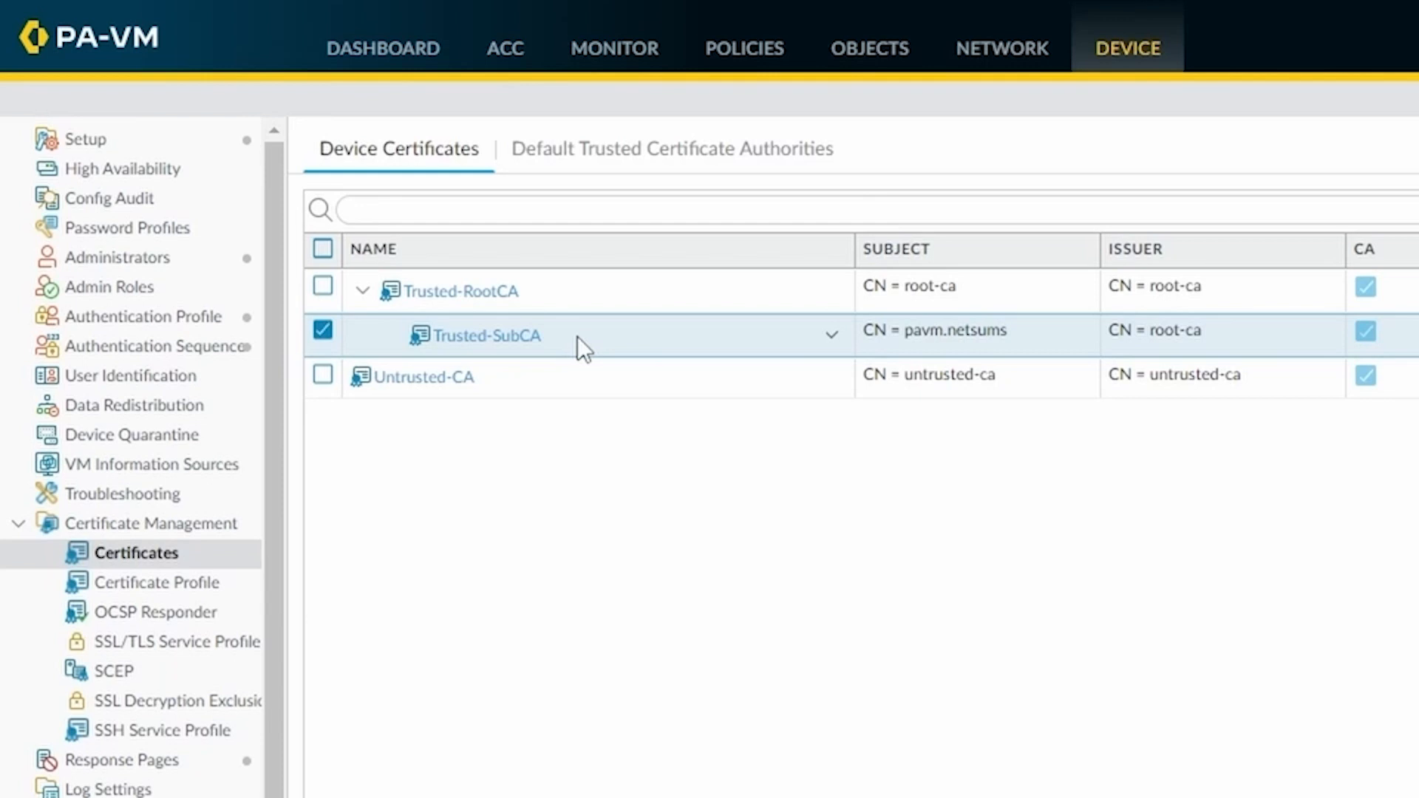
pyautogui.click(481, 376)
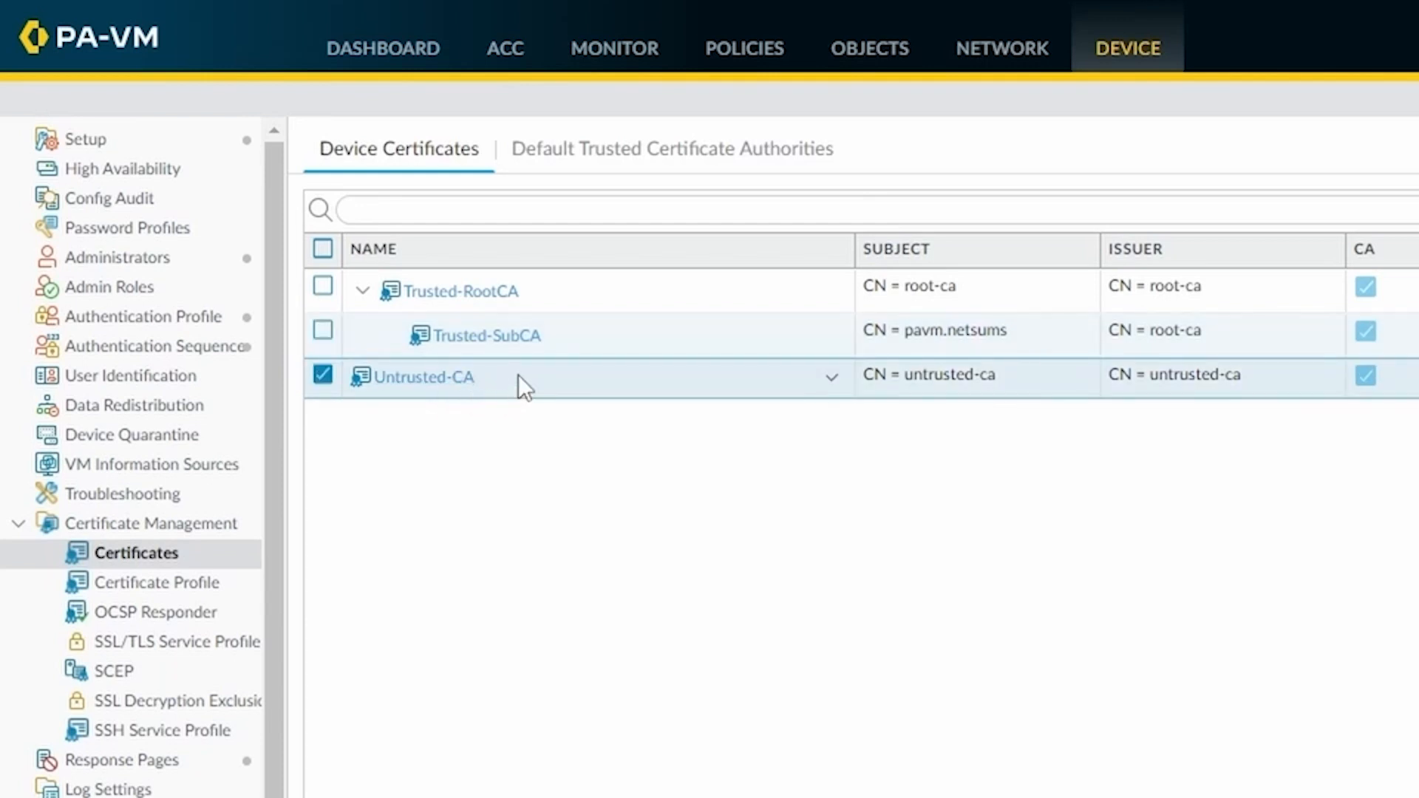
pyautogui.click(573, 331)
pyautogui.click(565, 307)
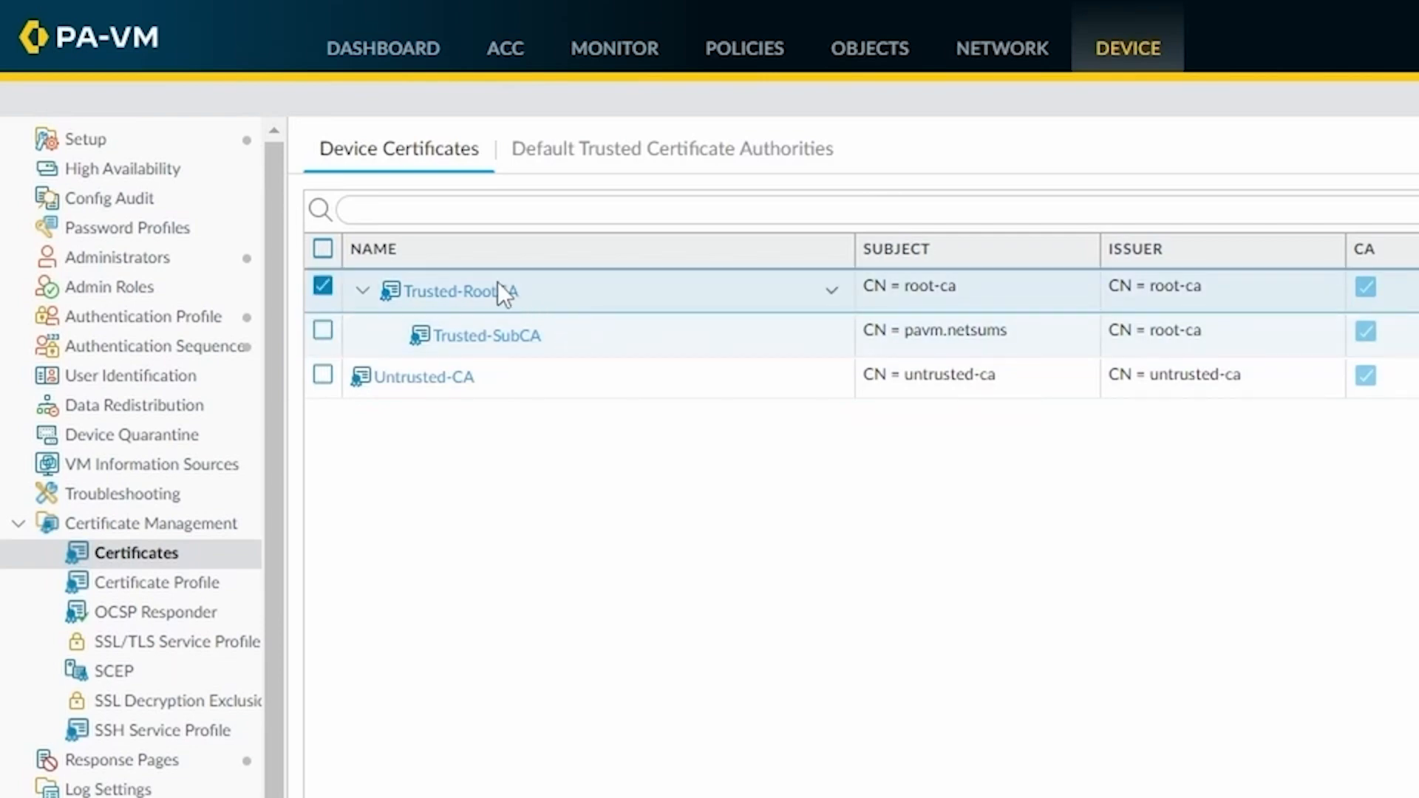
# Export the Trusted-SubCA certificate as Base64 Encoded Certificate (PEM) without its private key, and select the Trusted-RootCA entry
pyautogui.click(570, 336)
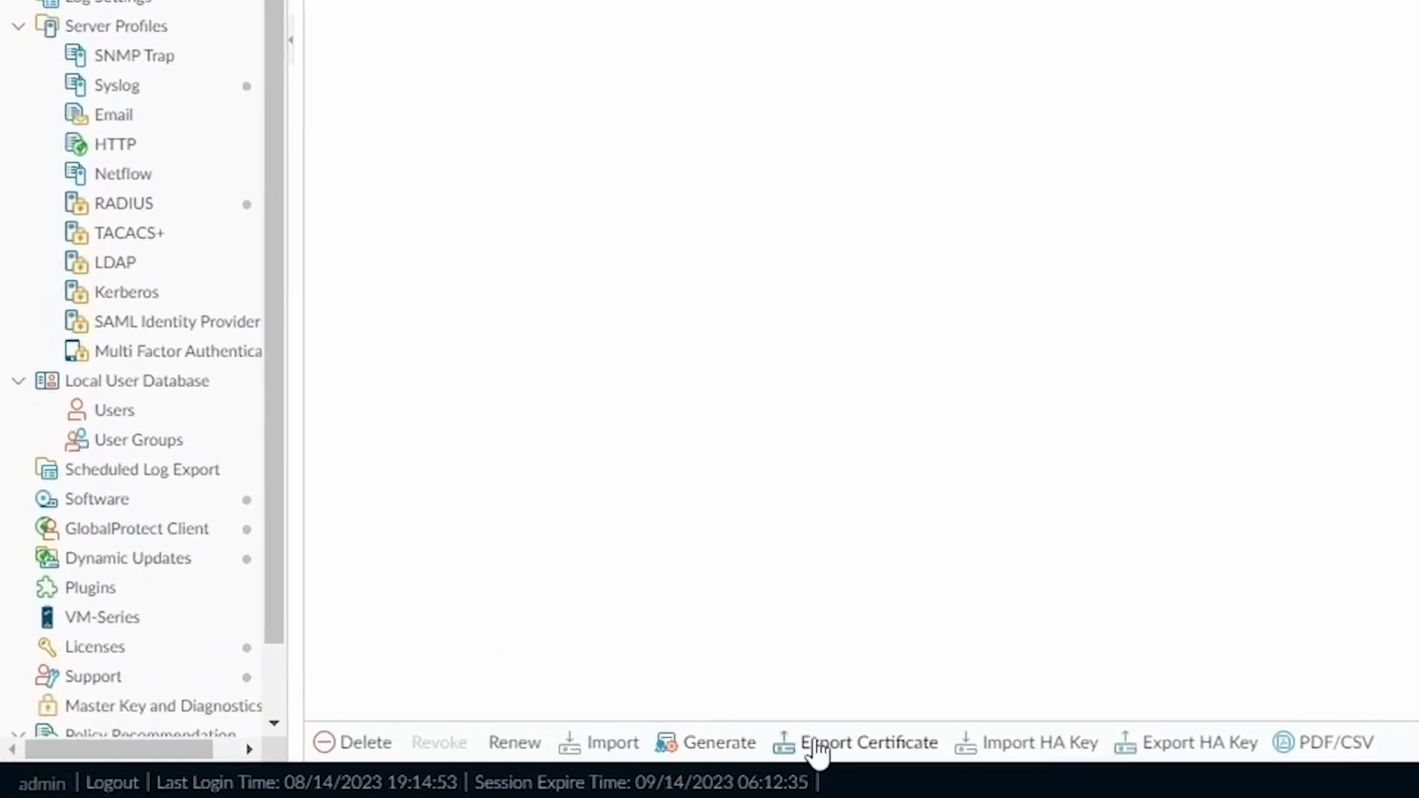
pyautogui.click(876, 746)
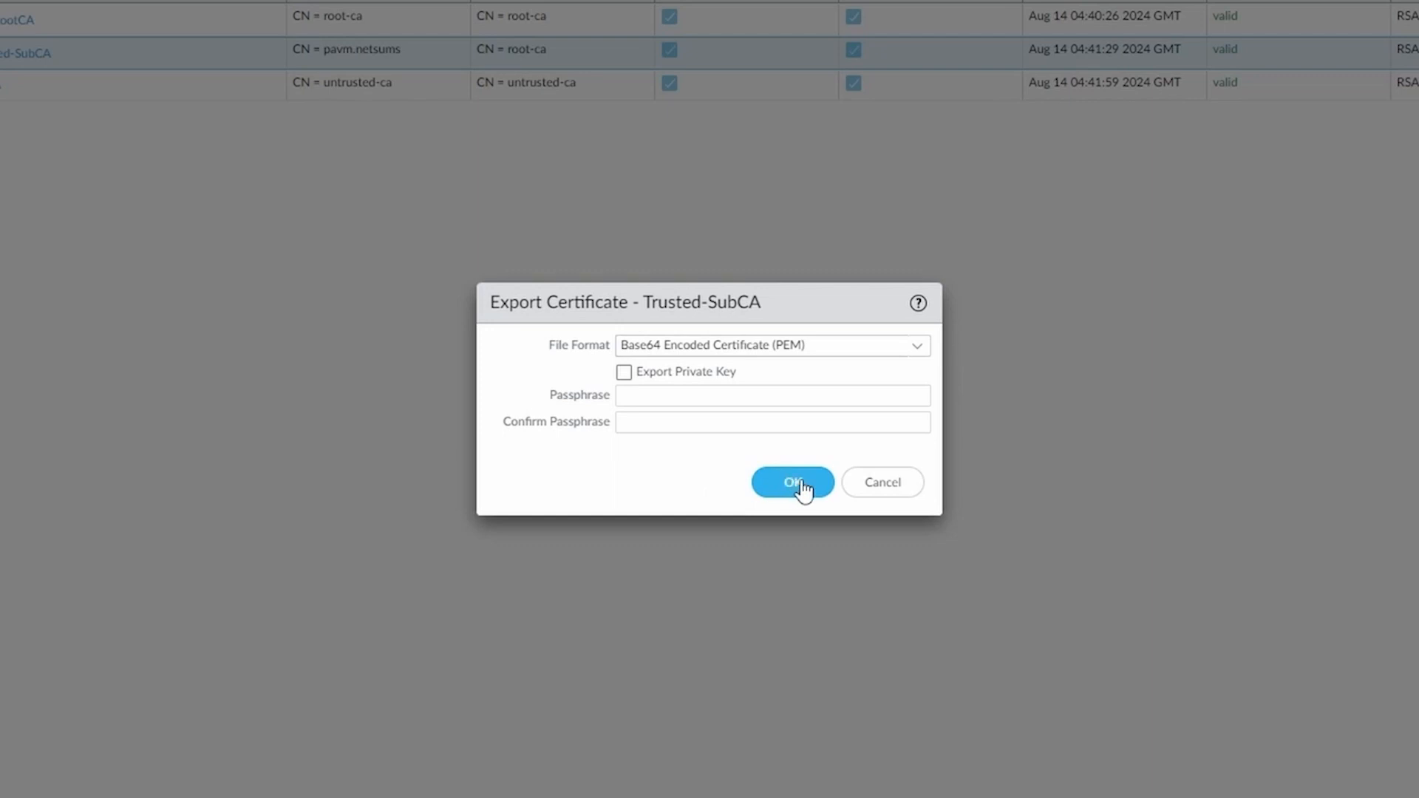
pyautogui.click(802, 486)
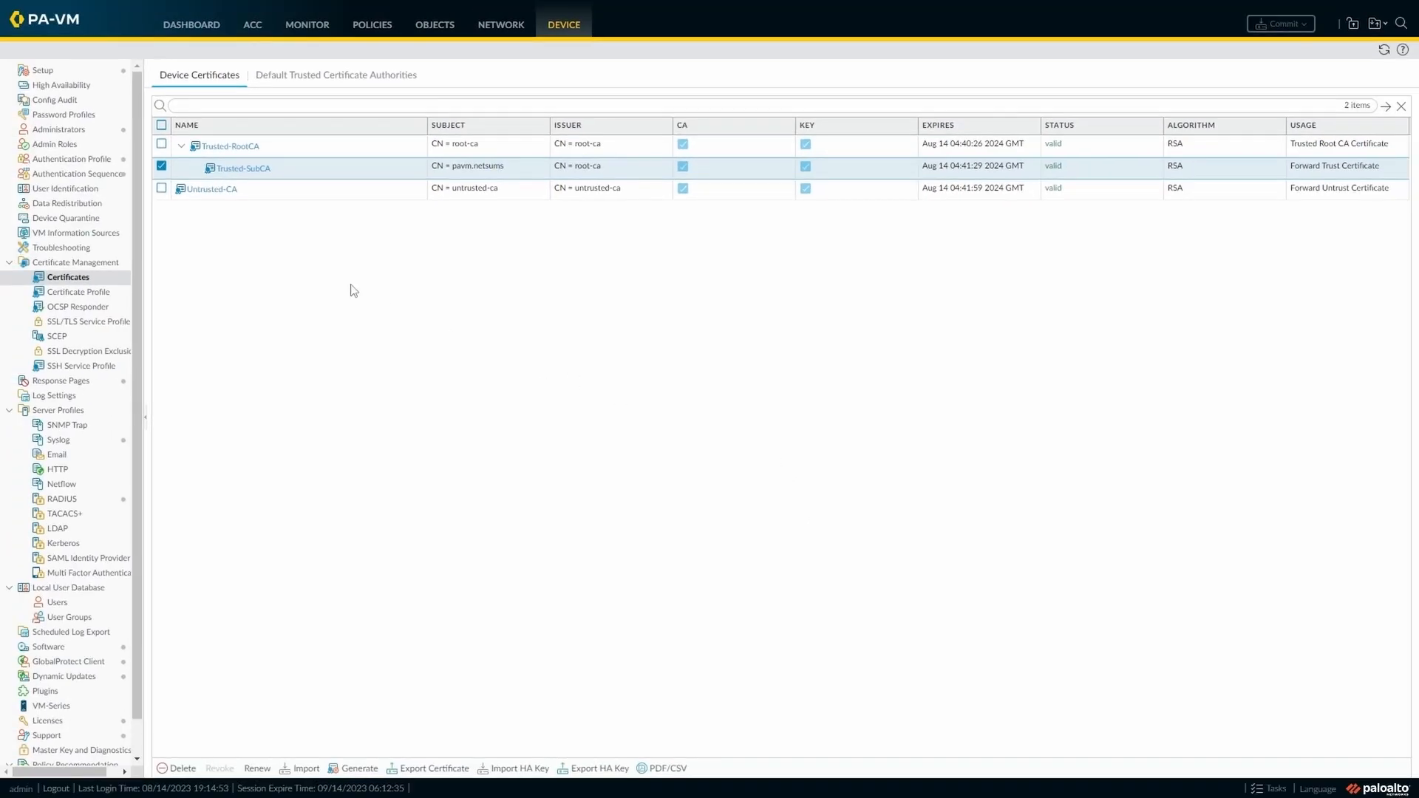
pyautogui.click(286, 149)
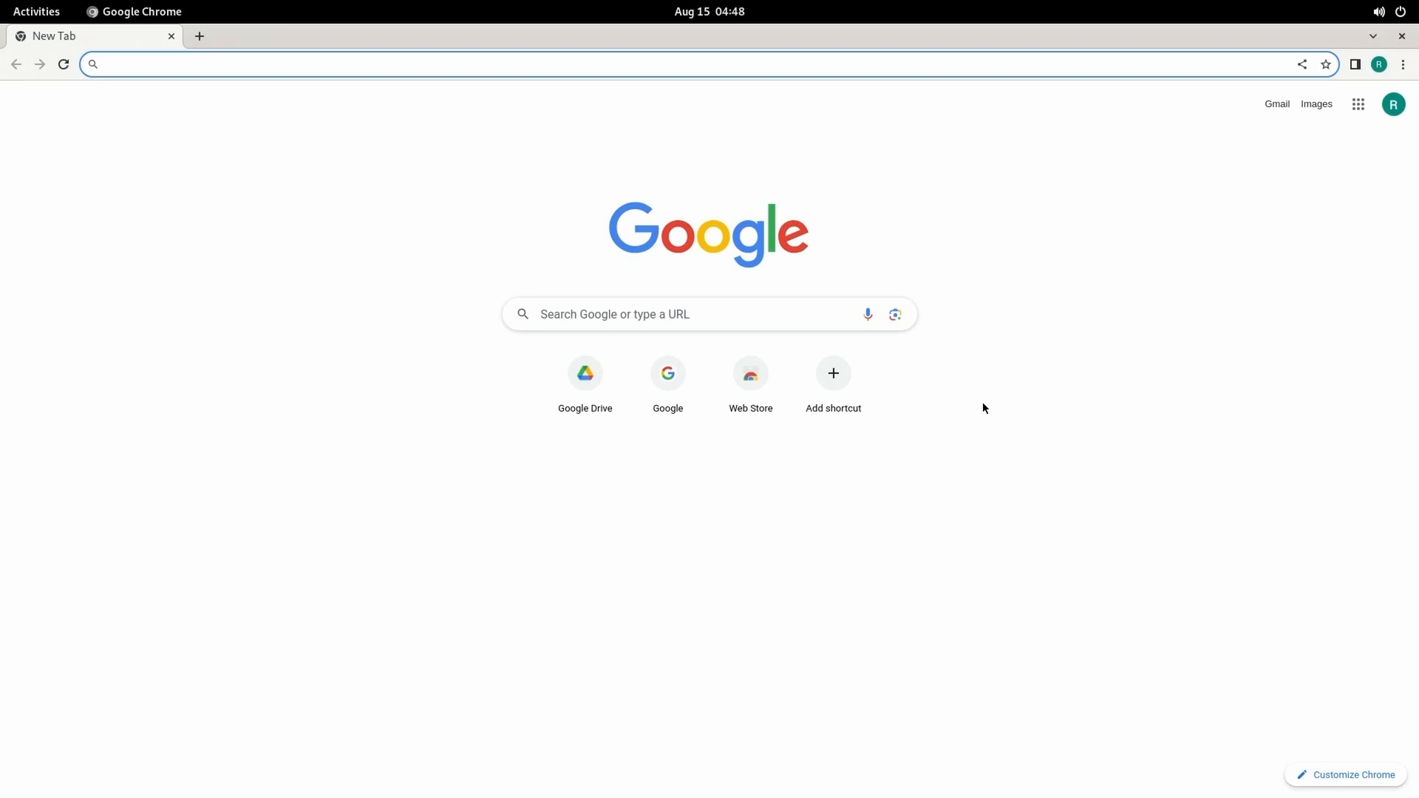
pyautogui.click(1403, 65)
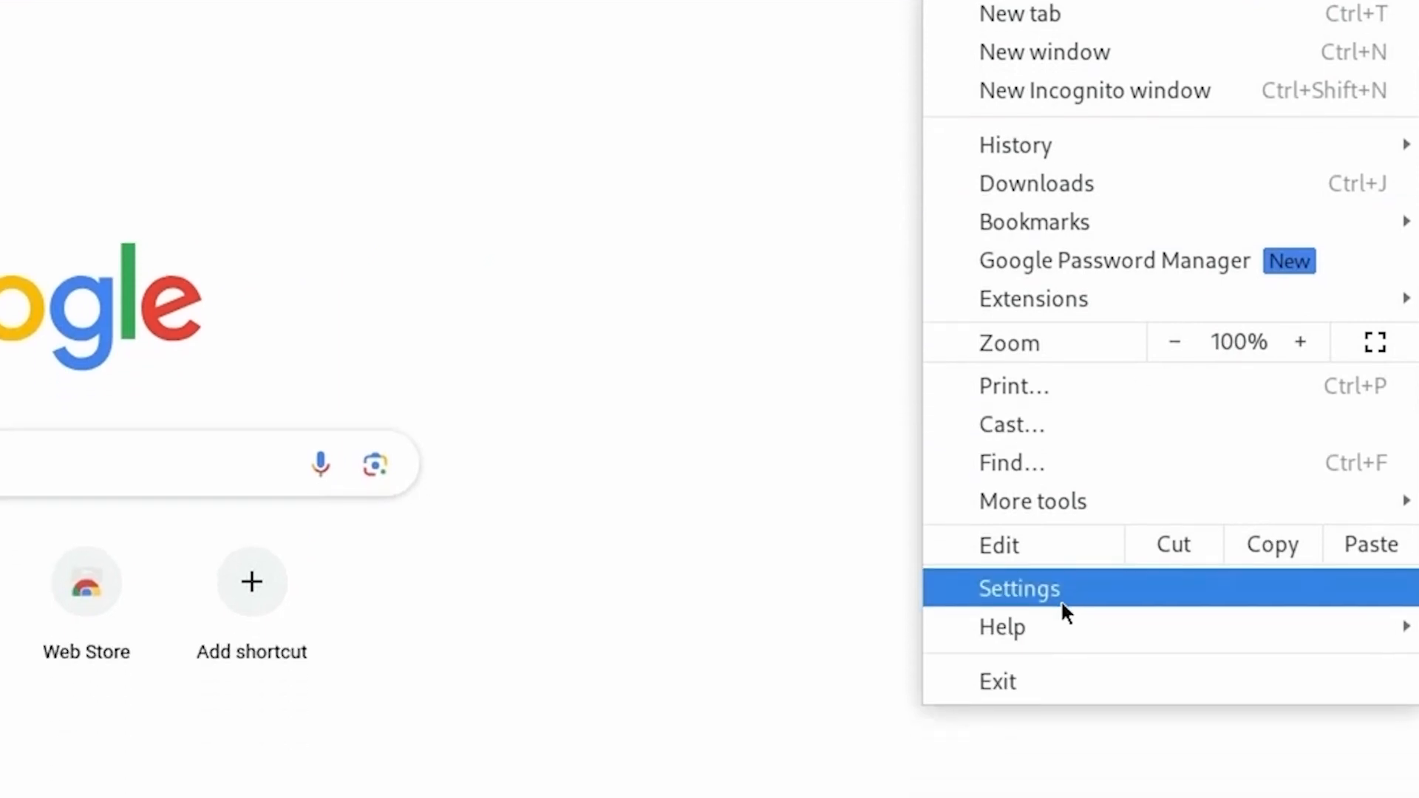
pyautogui.click(1050, 587)
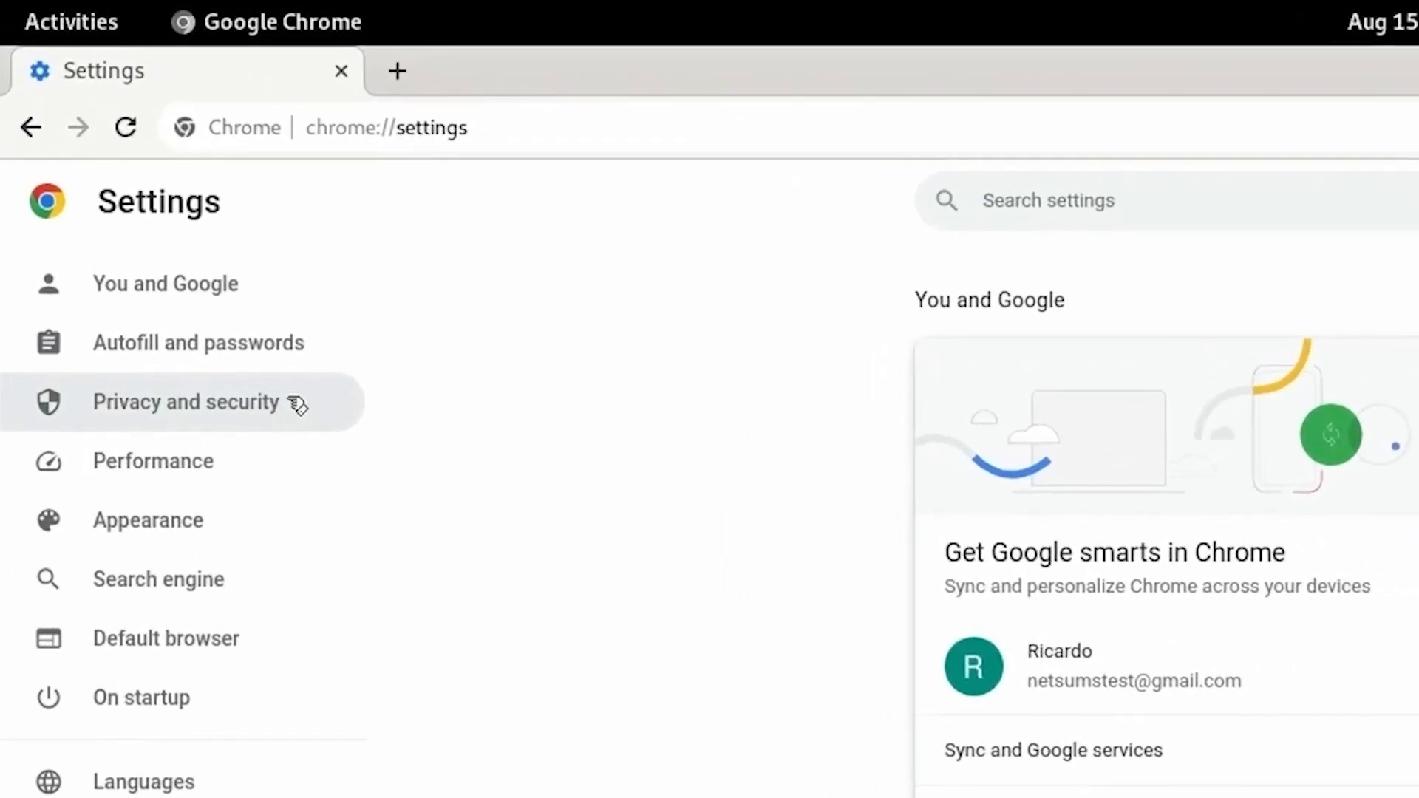
pyautogui.click(298, 405)
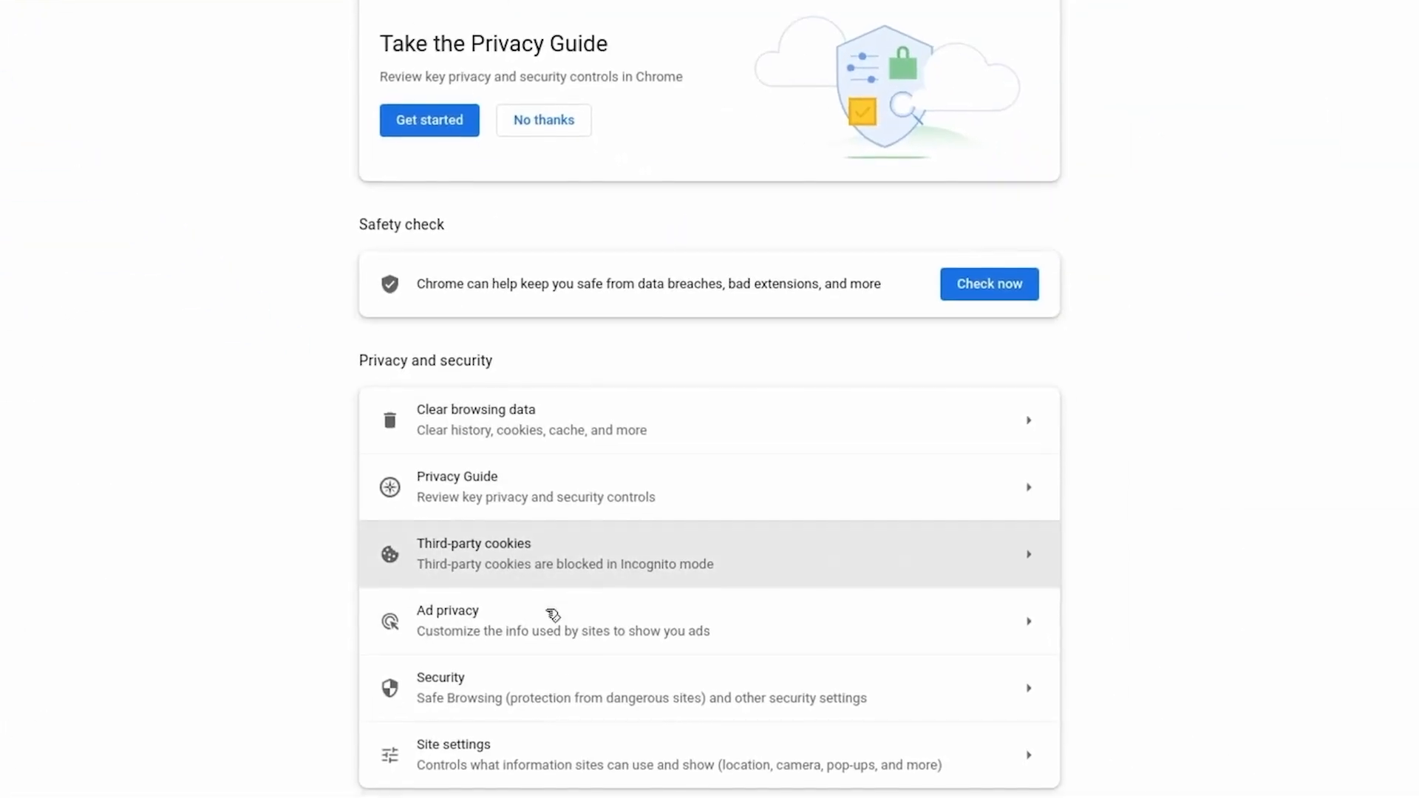
pyautogui.click(599, 660)
pyautogui.scroll(-5, 673, 504)
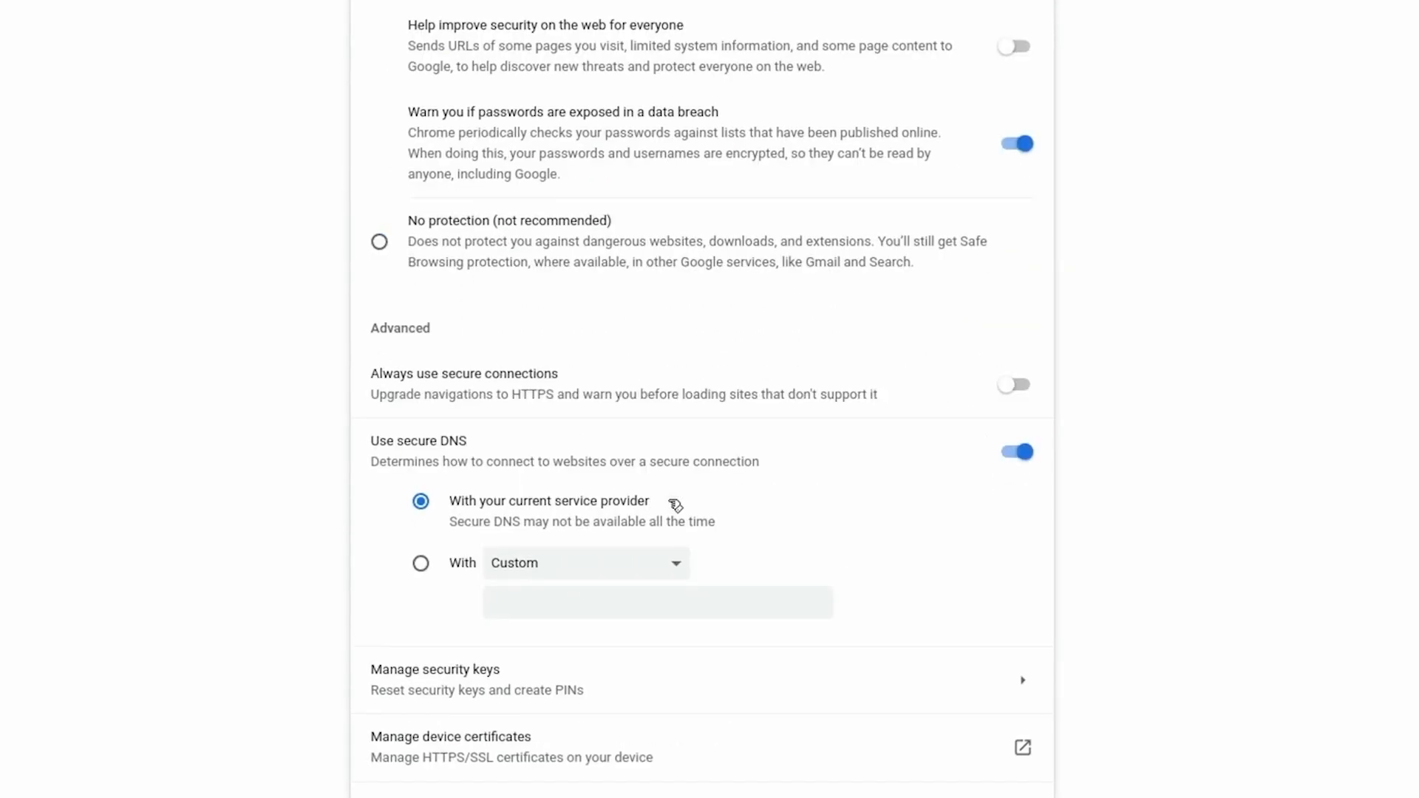
pyautogui.scroll(-1, 643, 501)
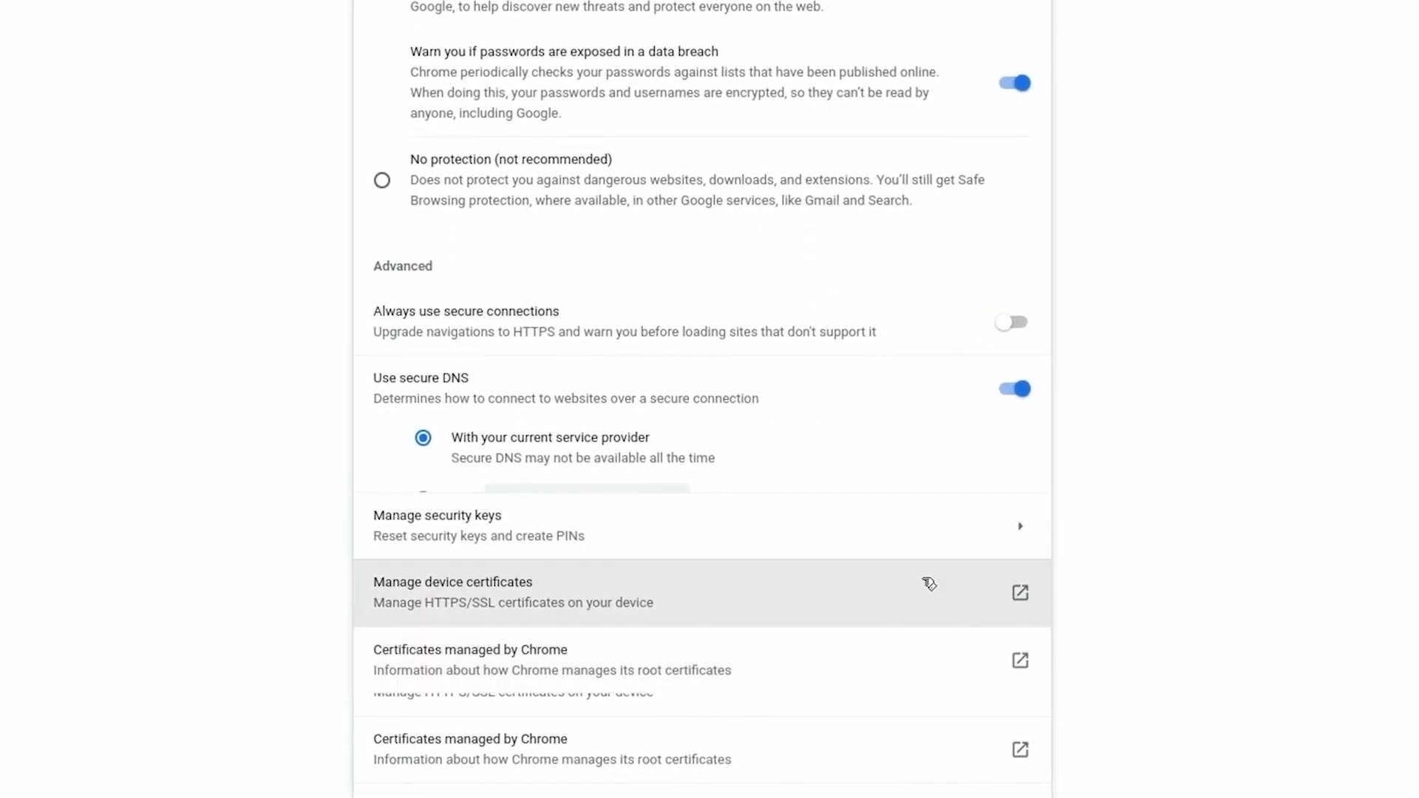
pyautogui.click(602, 603)
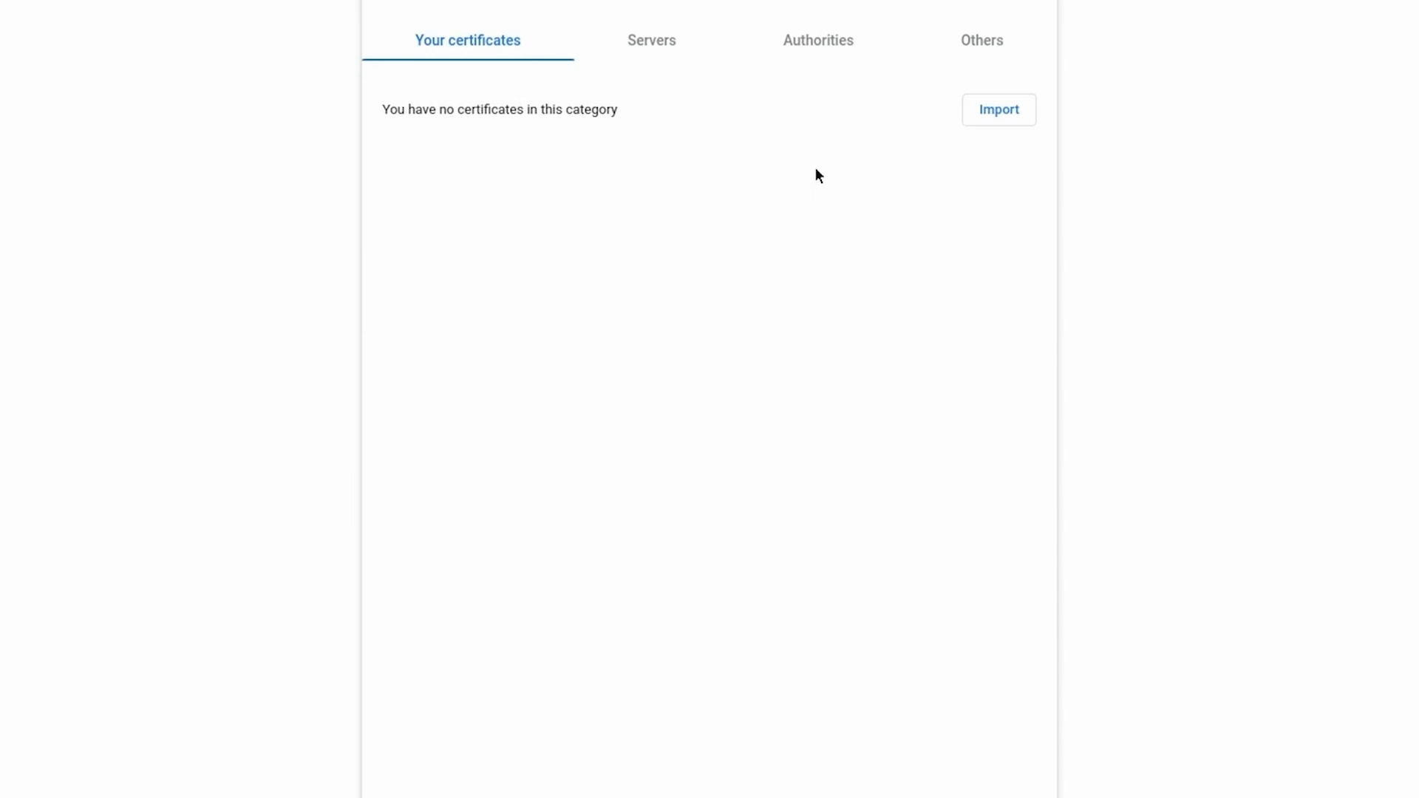
pyautogui.click(831, 43)
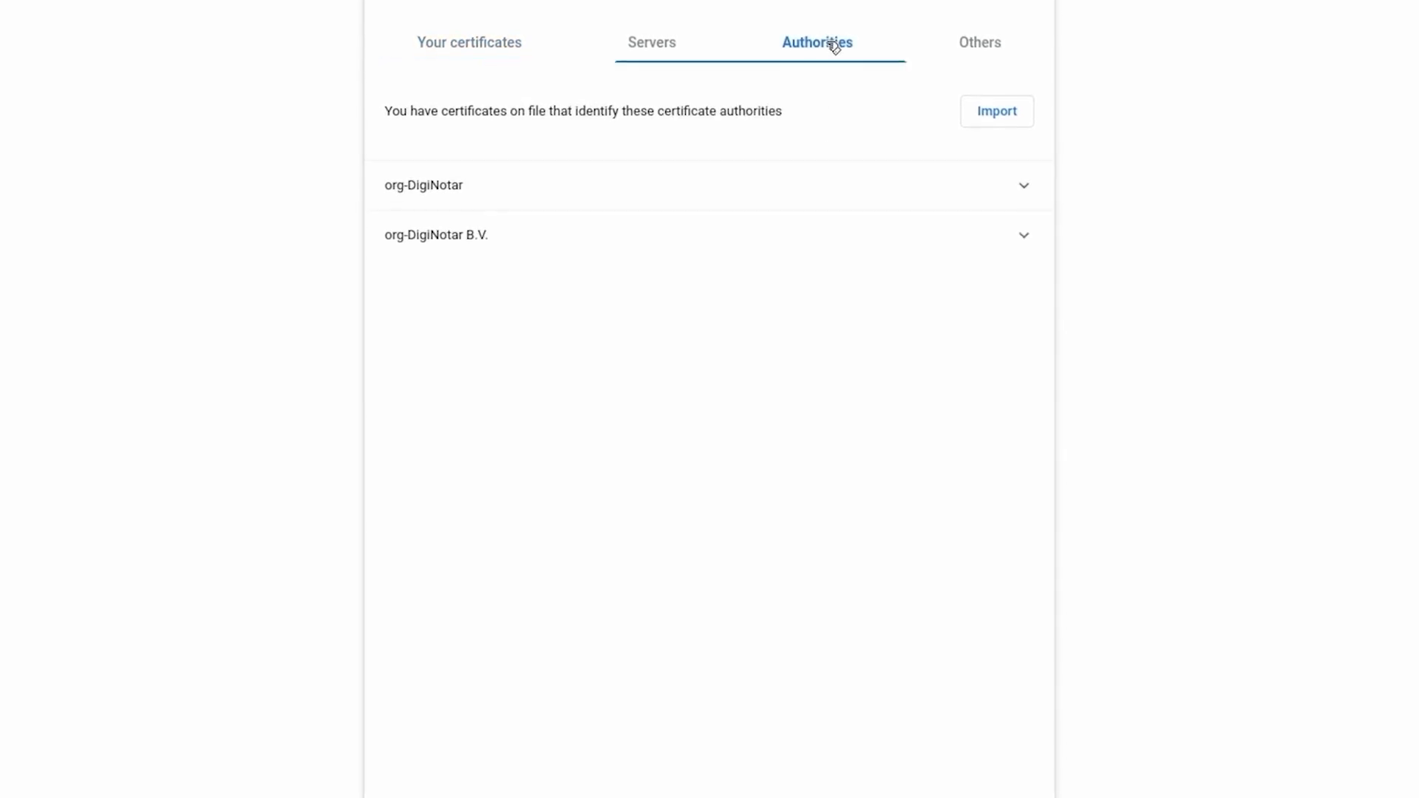
# Import cert_Trusted-SubCA.crt from the Home folder as a certificate authority trusted for identifying websites, and recheck the authorities list
pyautogui.click(1012, 113)
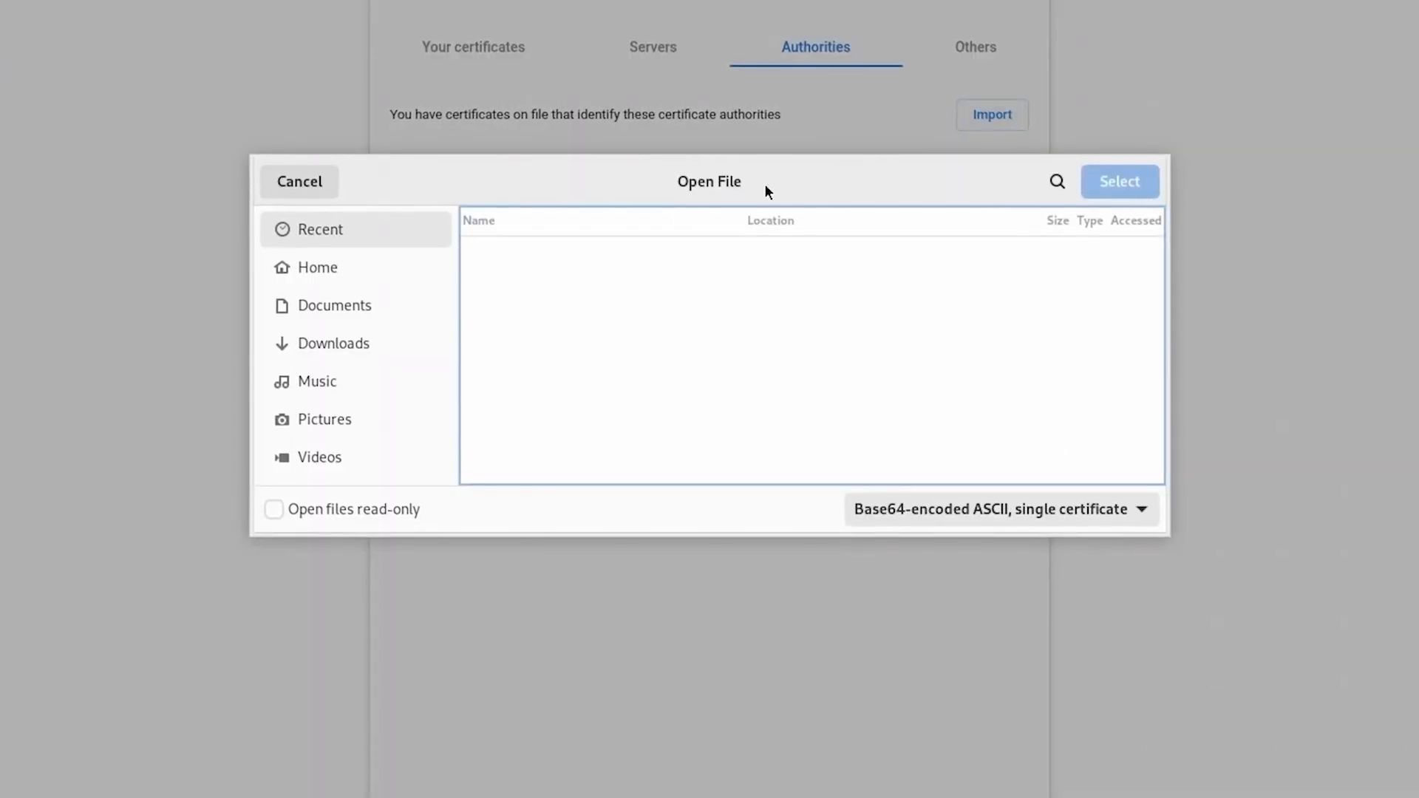
pyautogui.click(343, 277)
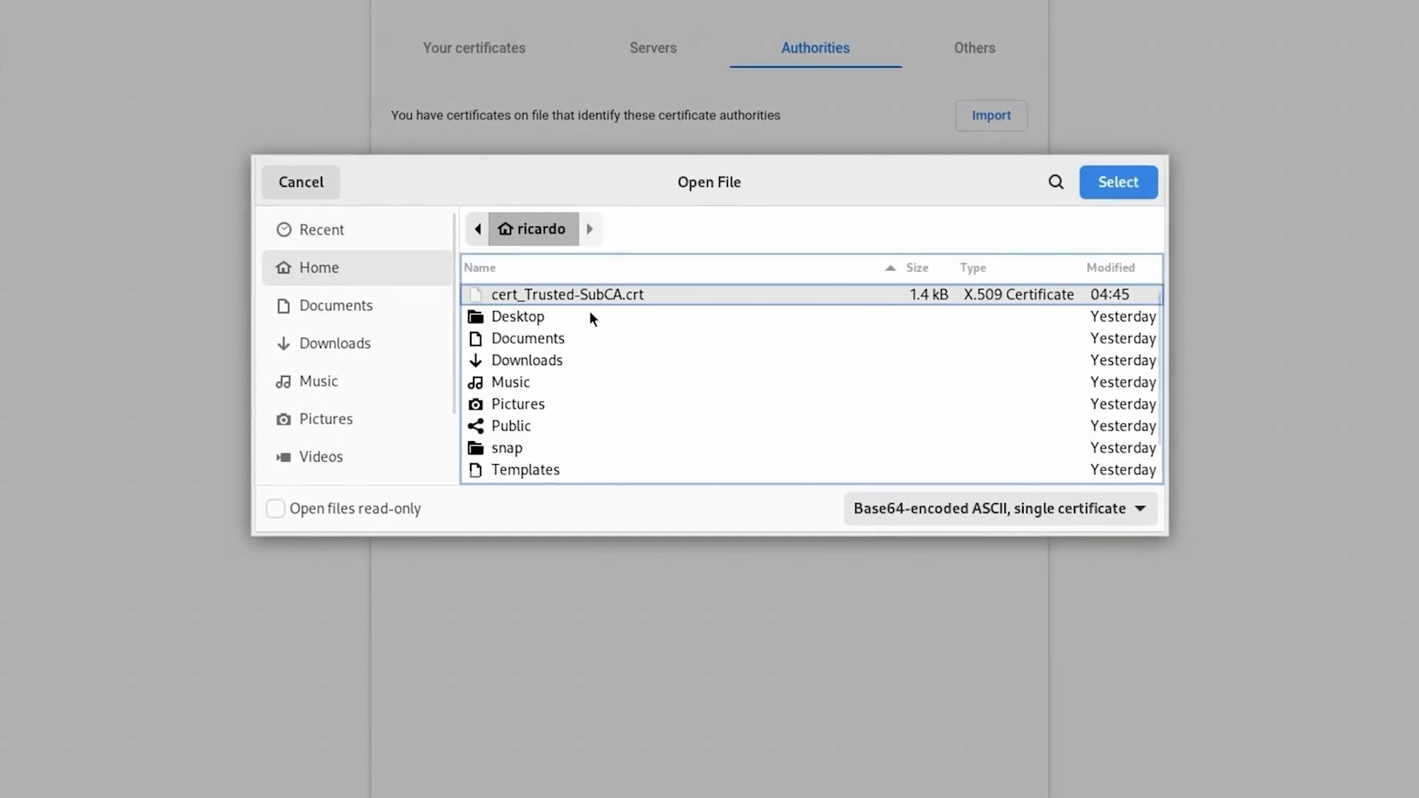
pyautogui.click(1141, 183)
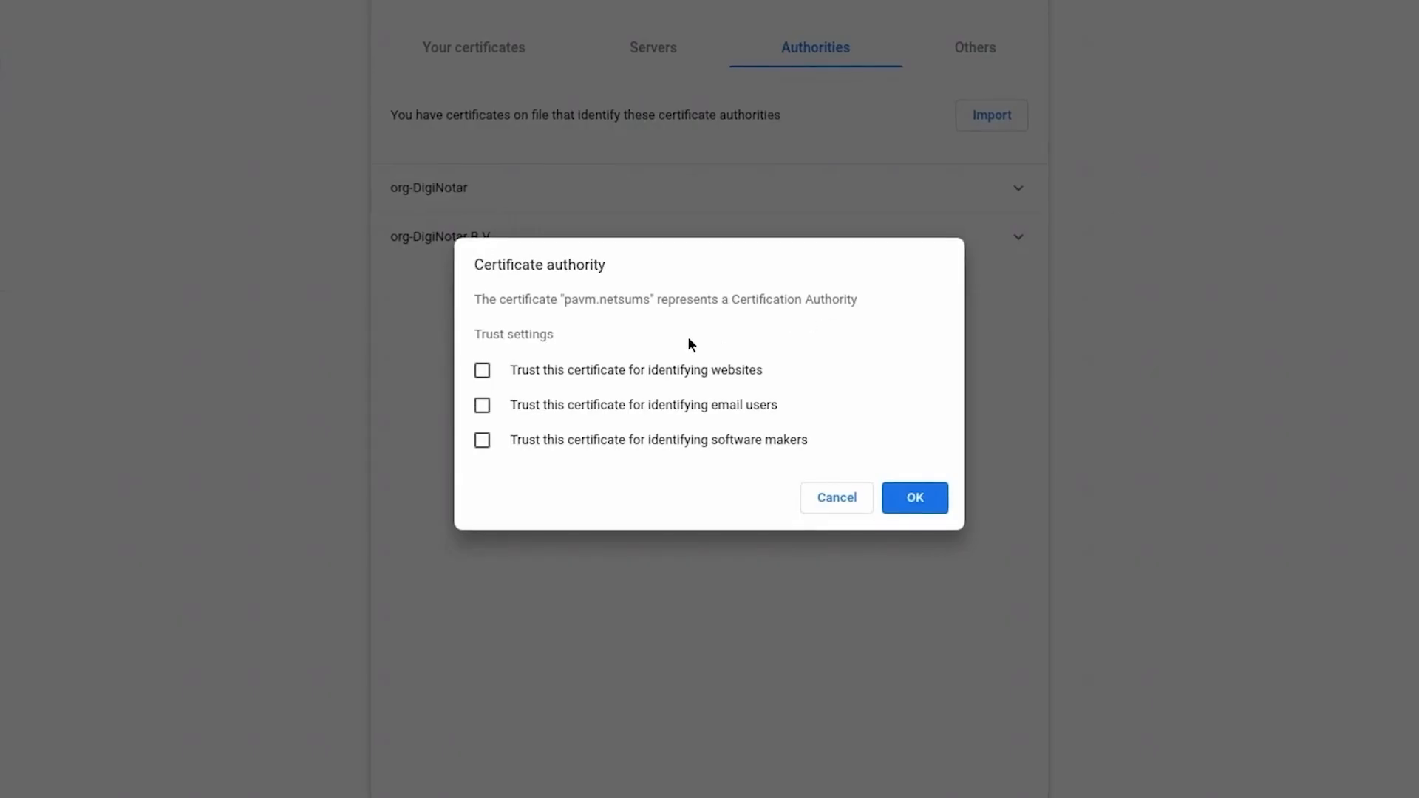
pyautogui.click(527, 375)
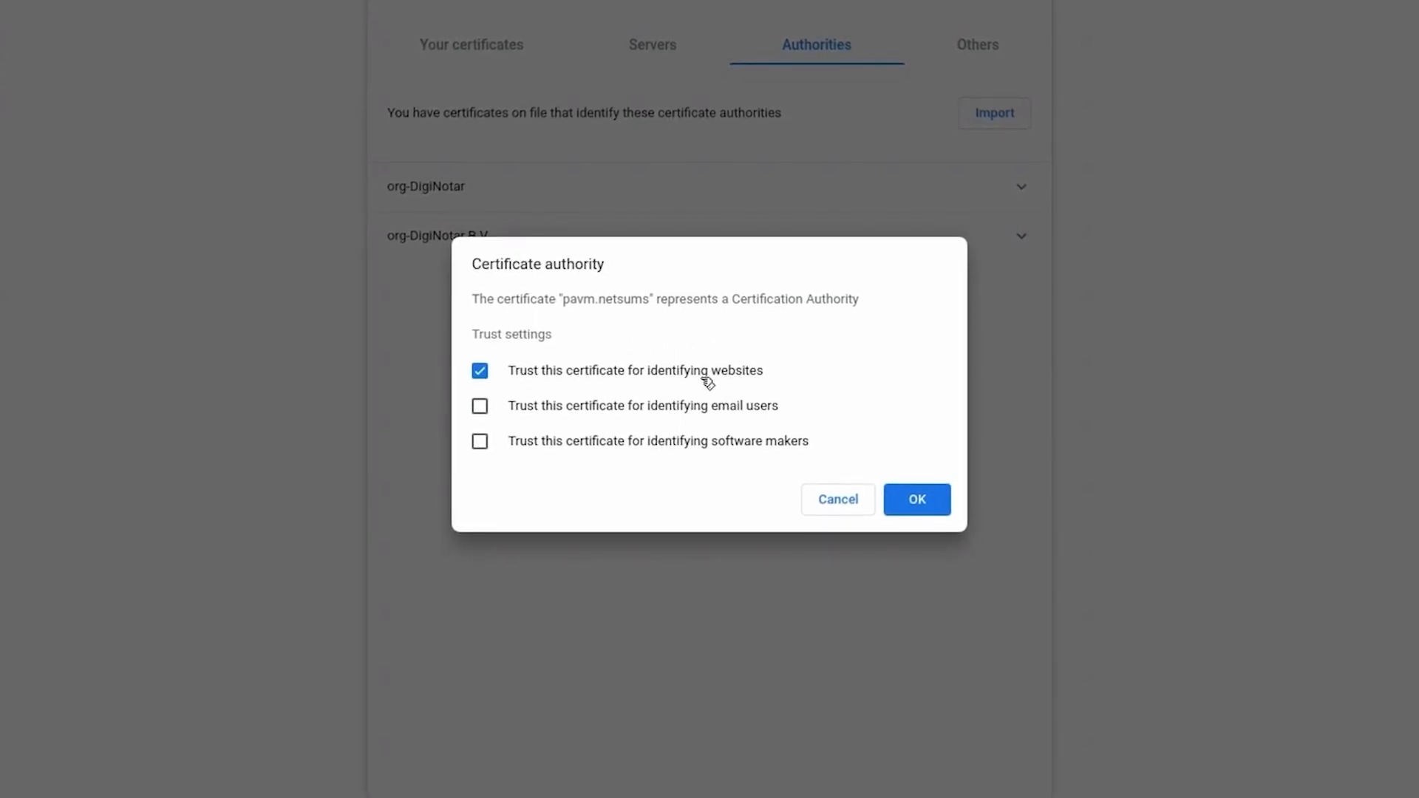
pyautogui.click(937, 506)
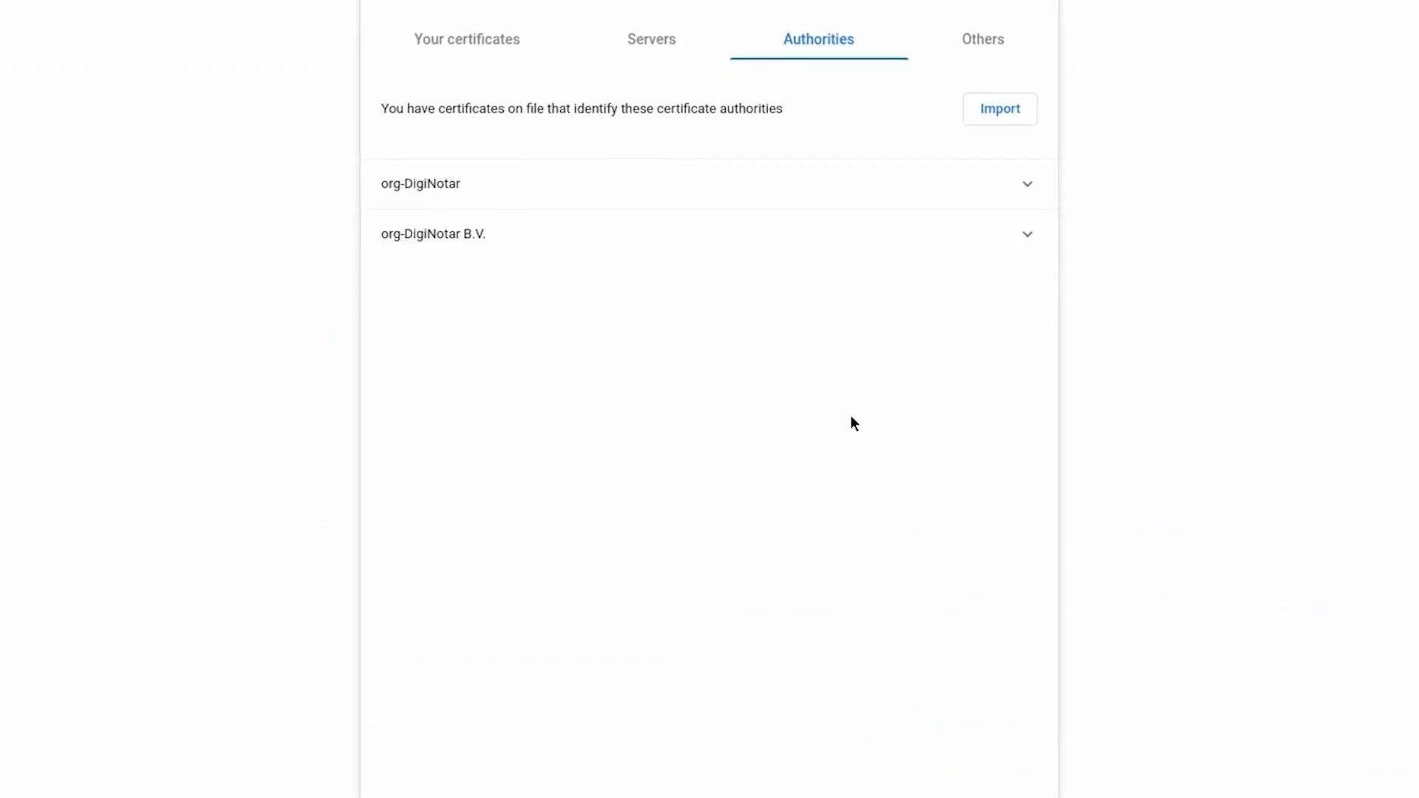
pyautogui.click(653, 36)
pyautogui.click(822, 36)
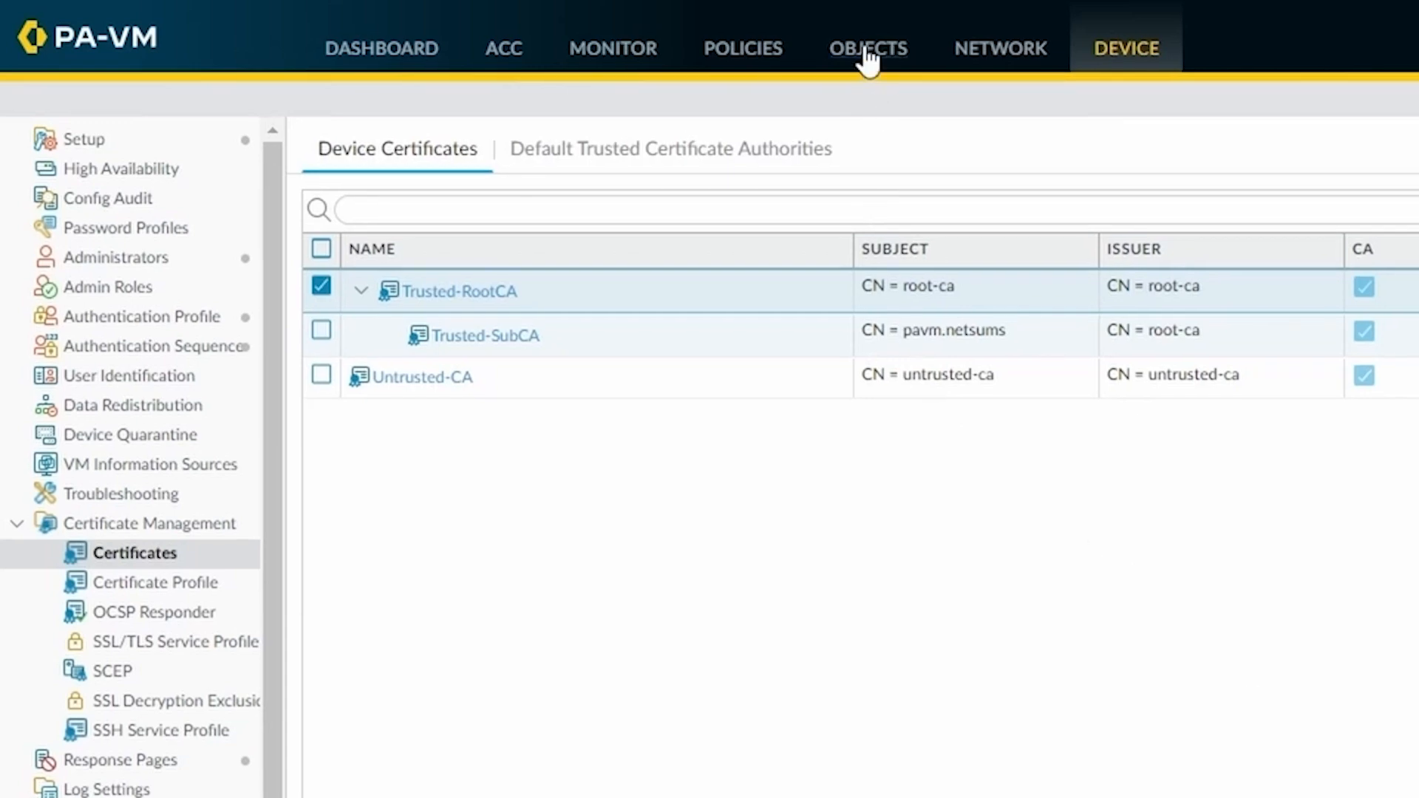
# On the Palo Alto firewall, add a decryption profile named google-drive-decr-profile
pyautogui.click(868, 59)
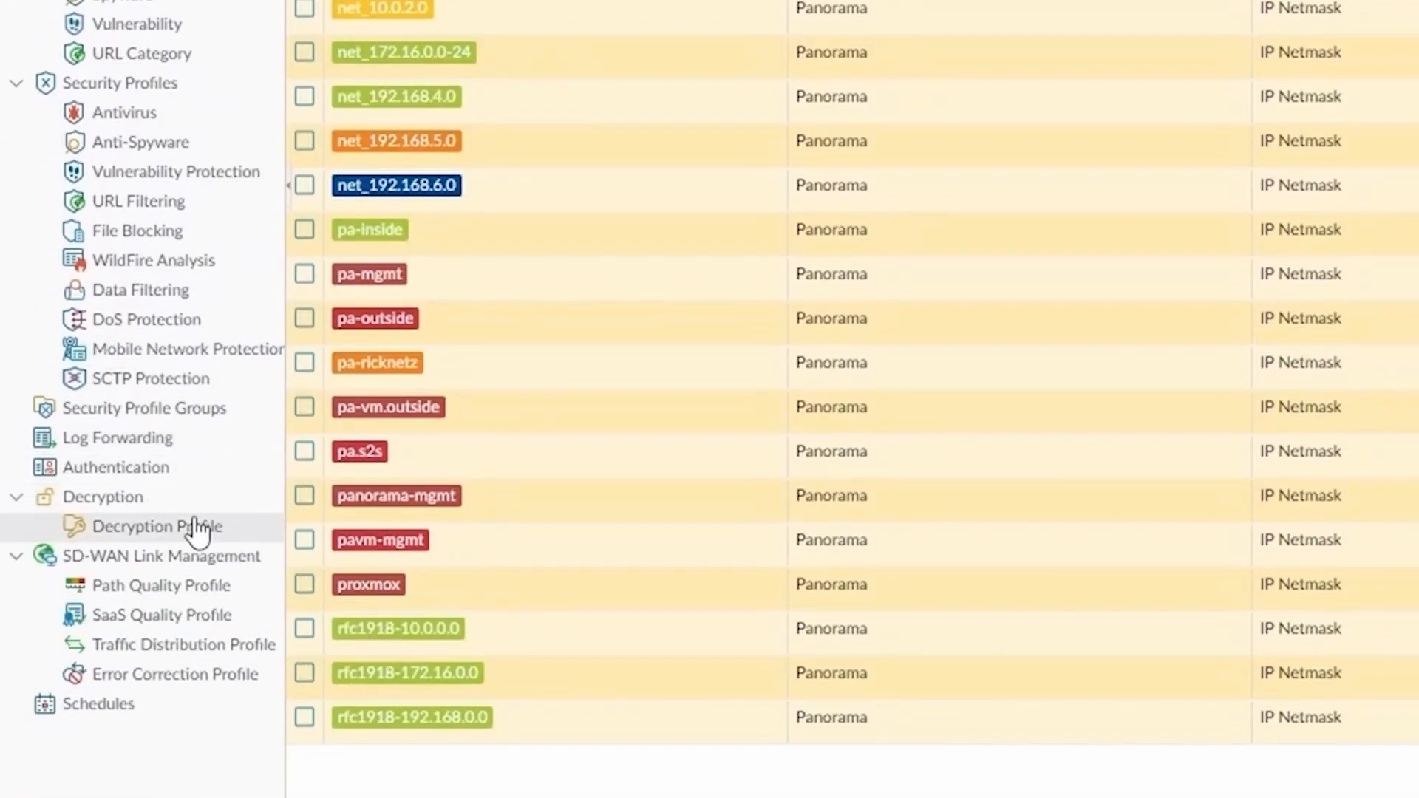
pyautogui.click(151, 538)
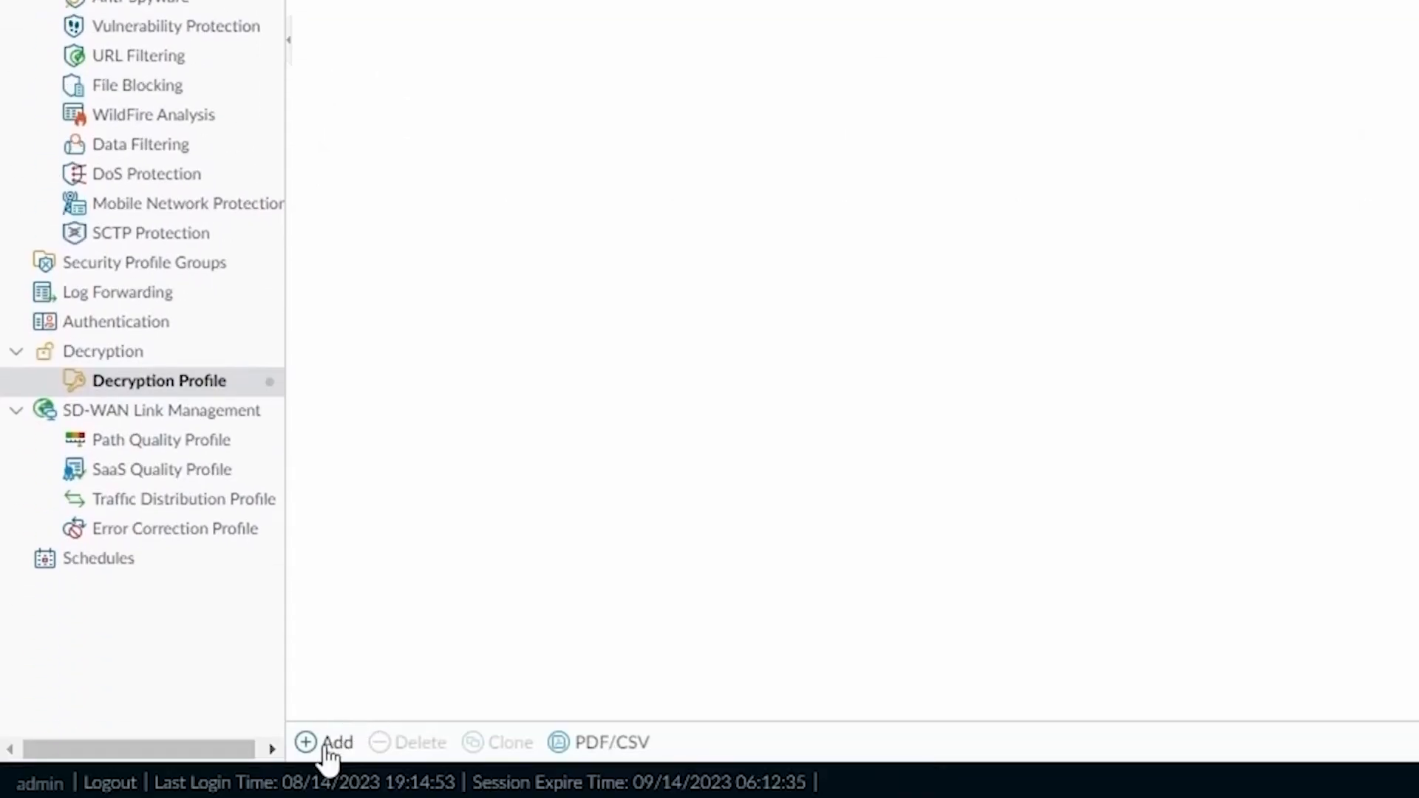
pyautogui.click(329, 745)
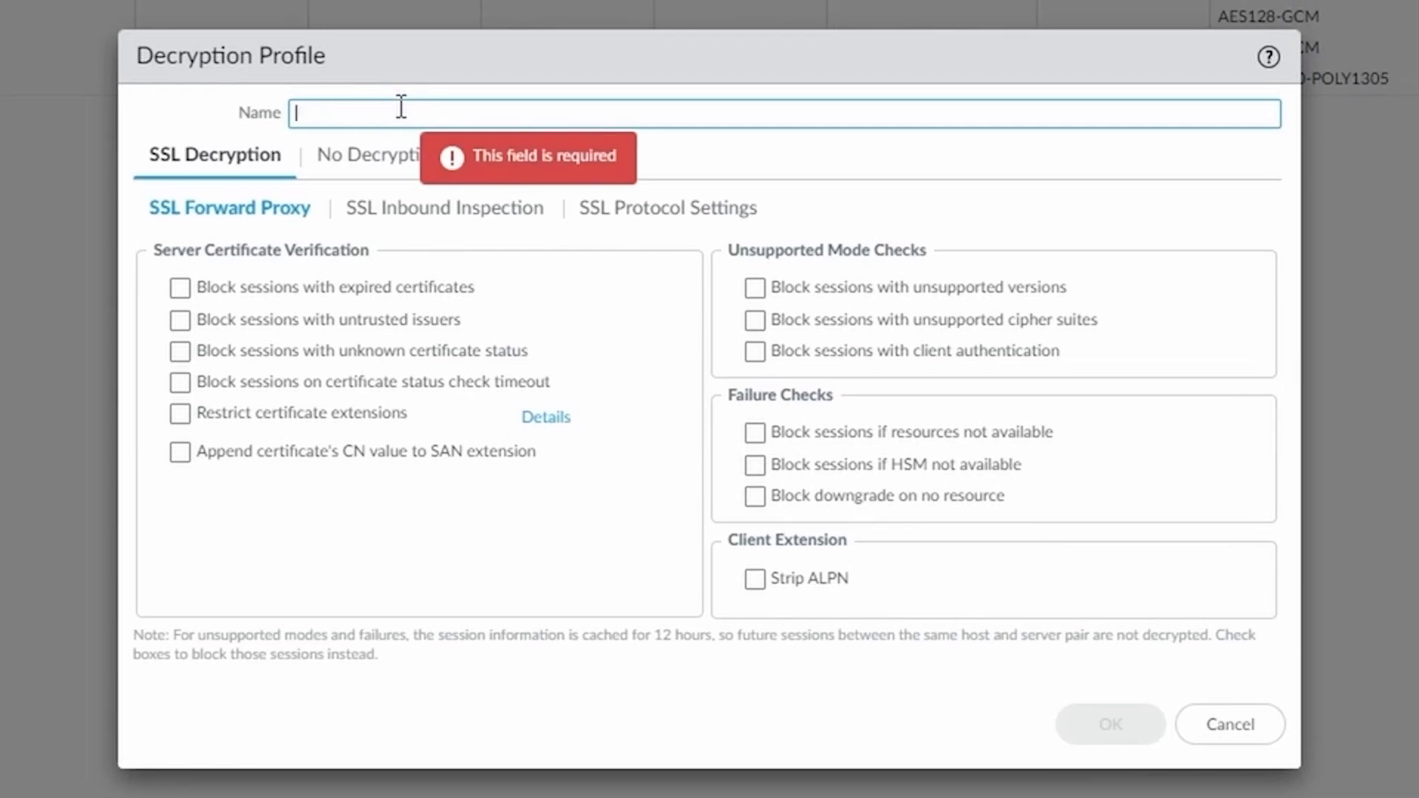
pyautogui.write('google-dr')
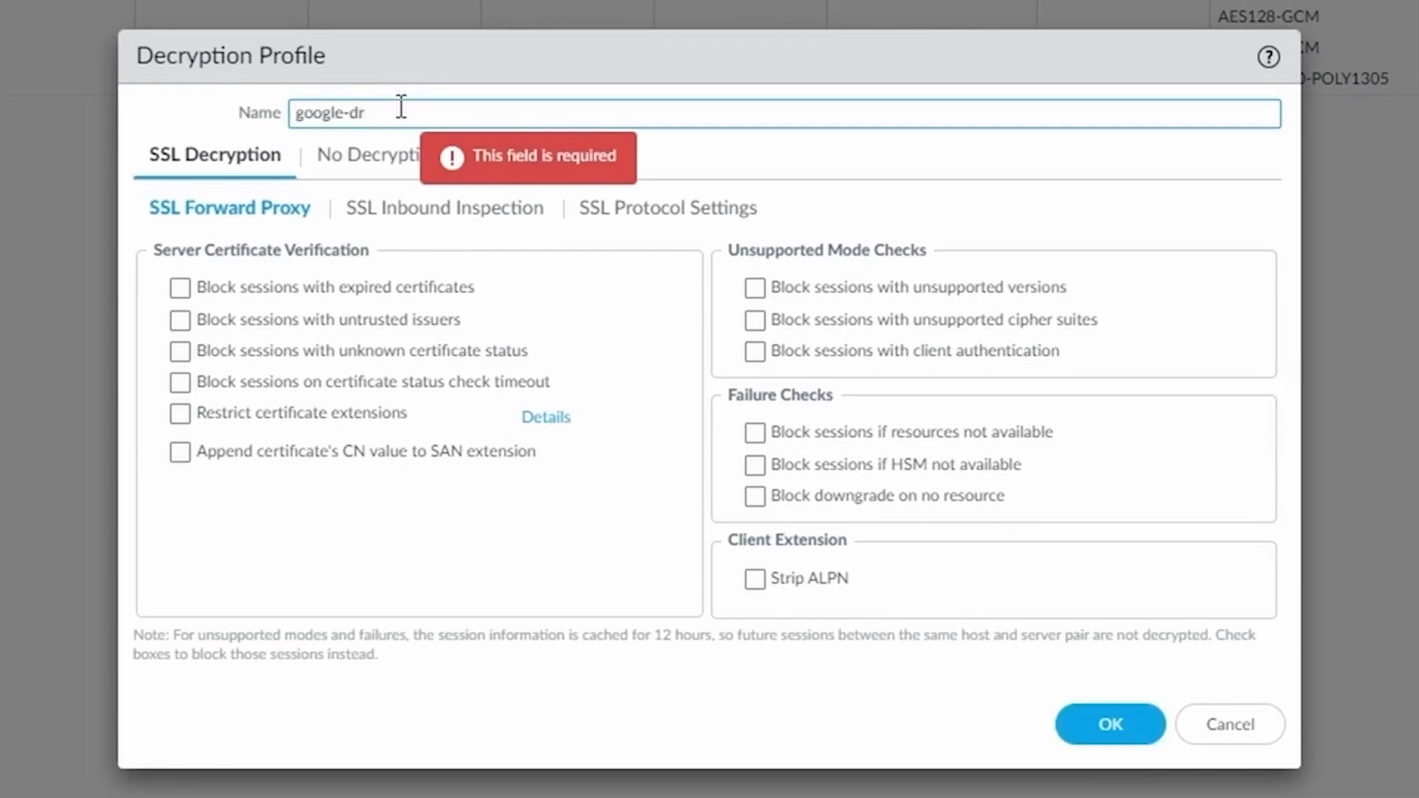
pyautogui.write('ive-decry')
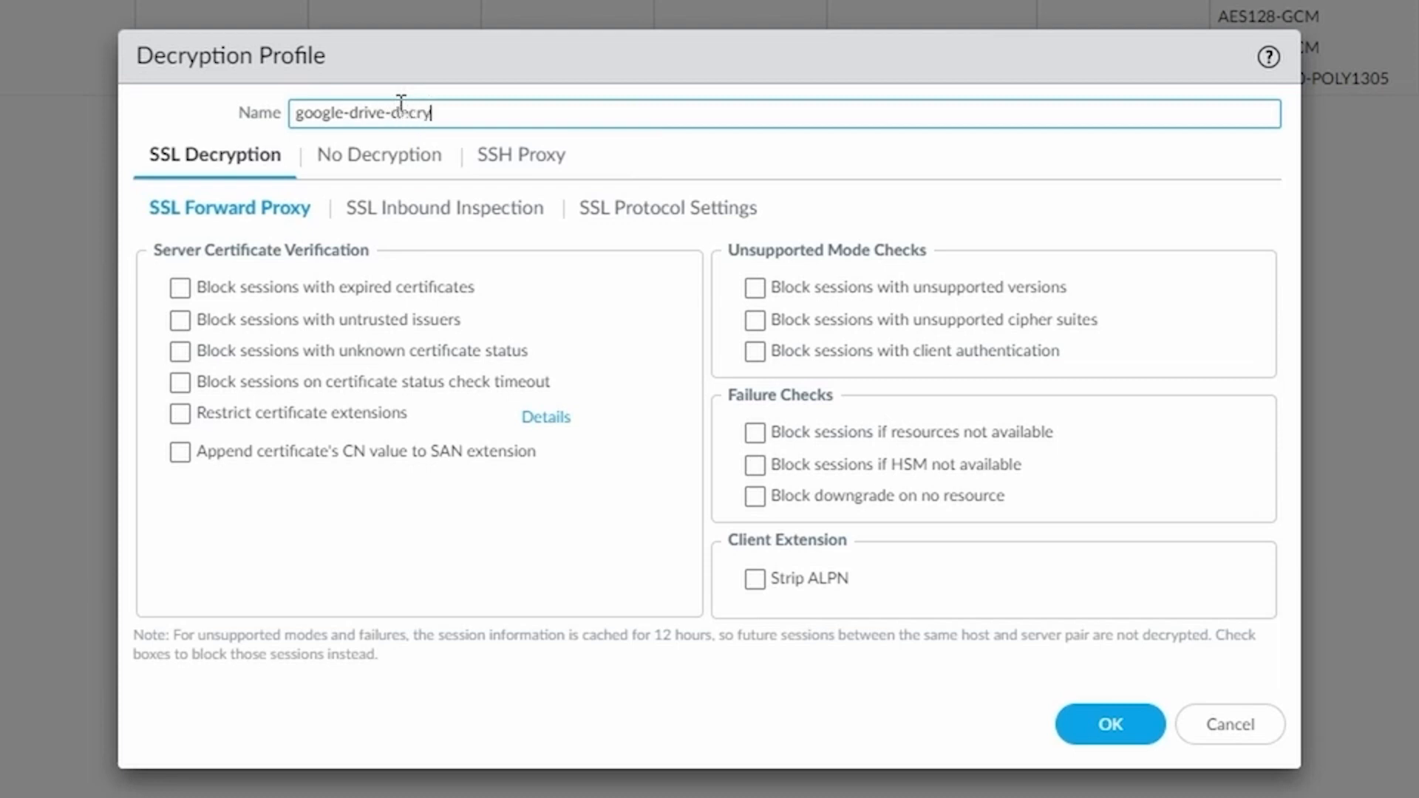
pyautogui.press('BackSpace')
pyautogui.write('-profile')
# In SSL Forward Proxy, block expired, untrusted, unknown-status and status-timeout certificates, append the CN to SAN, and block unsupported versions, cipher suites and client authentication
pyautogui.click(220, 288)
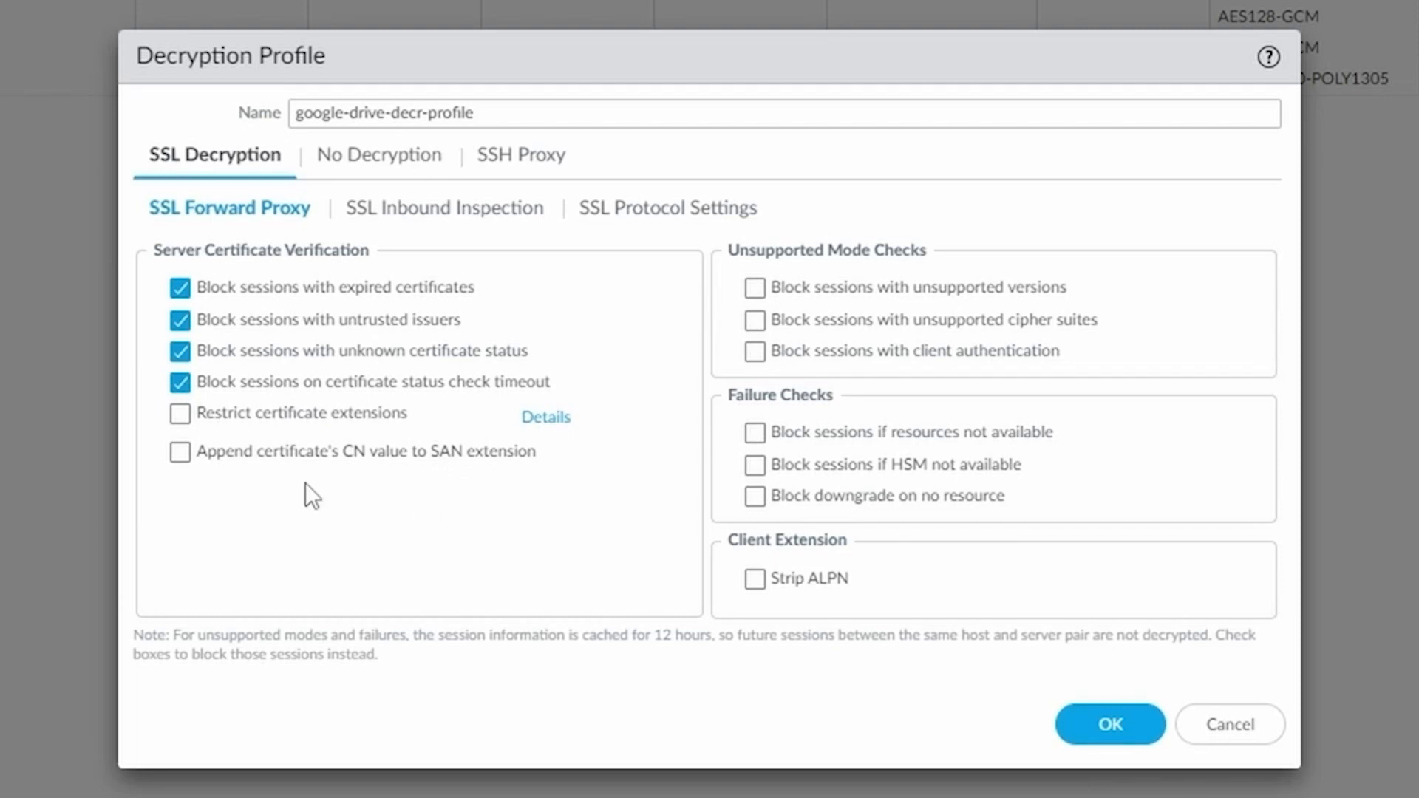
pyautogui.click(183, 457)
pyautogui.click(754, 350)
pyautogui.click(754, 320)
pyautogui.click(755, 288)
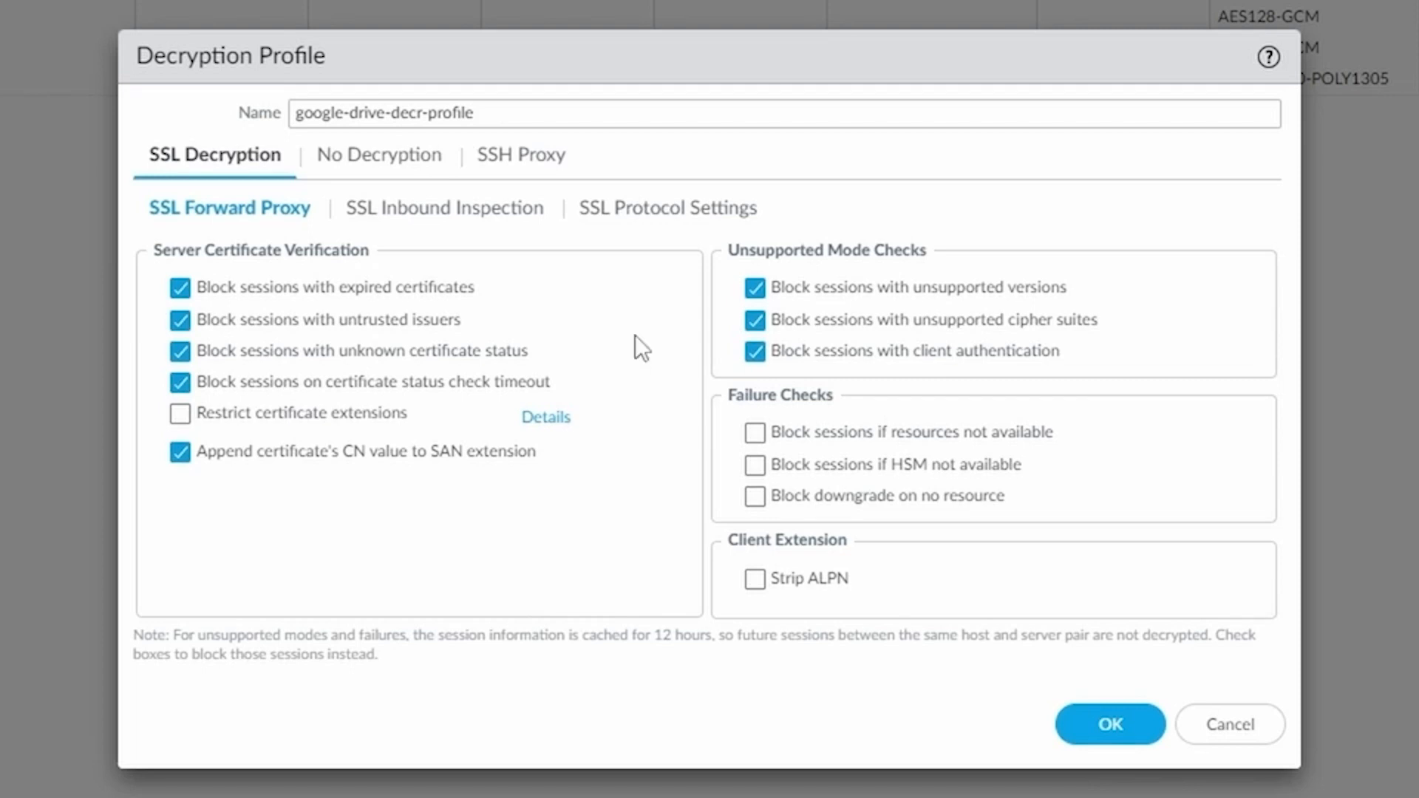
# Set the profile's SSL protocol minimum version to TLSv1.2 and maximum version to Max, and save the profile
pyautogui.click(734, 214)
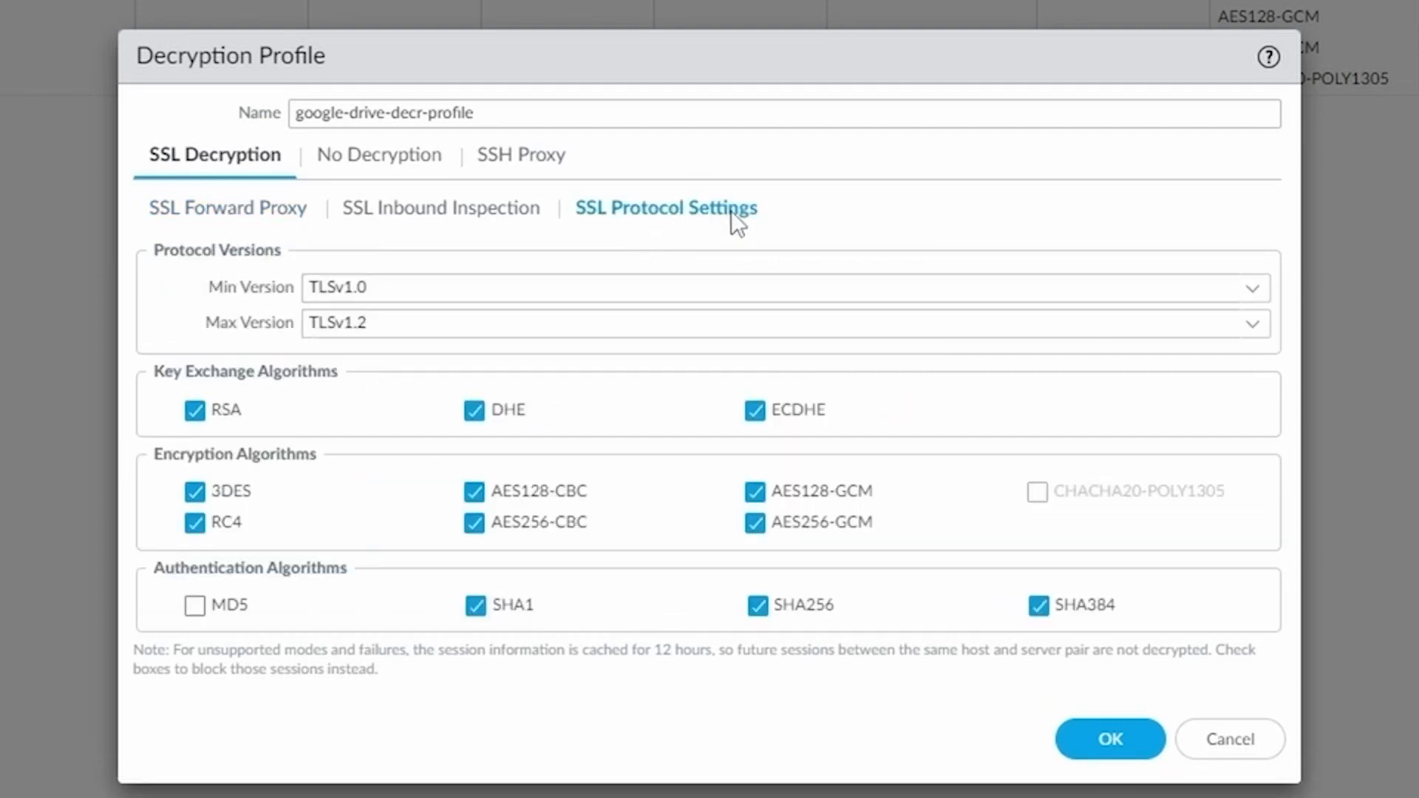
pyautogui.click(1260, 295)
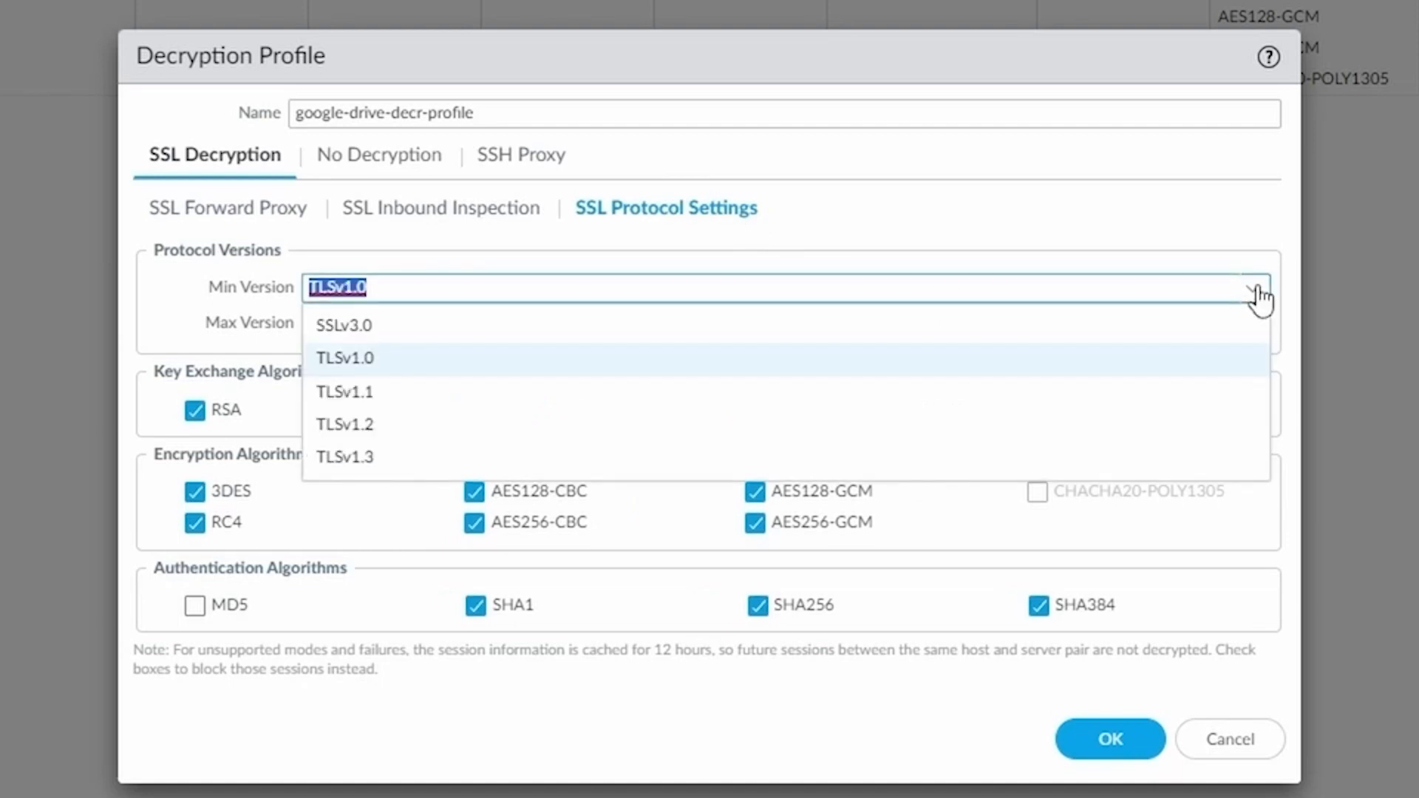
pyautogui.click(429, 427)
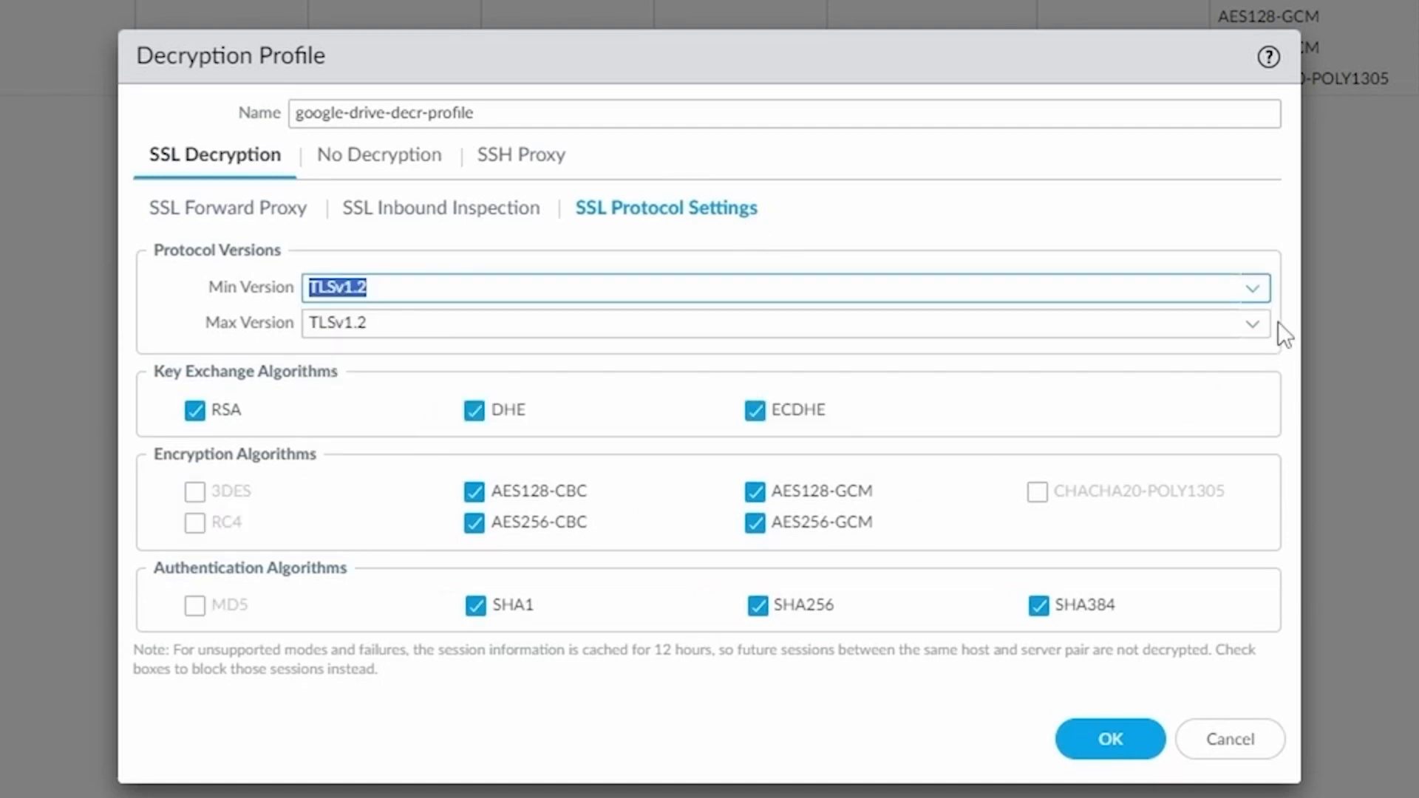
pyautogui.click(1256, 324)
pyautogui.click(388, 525)
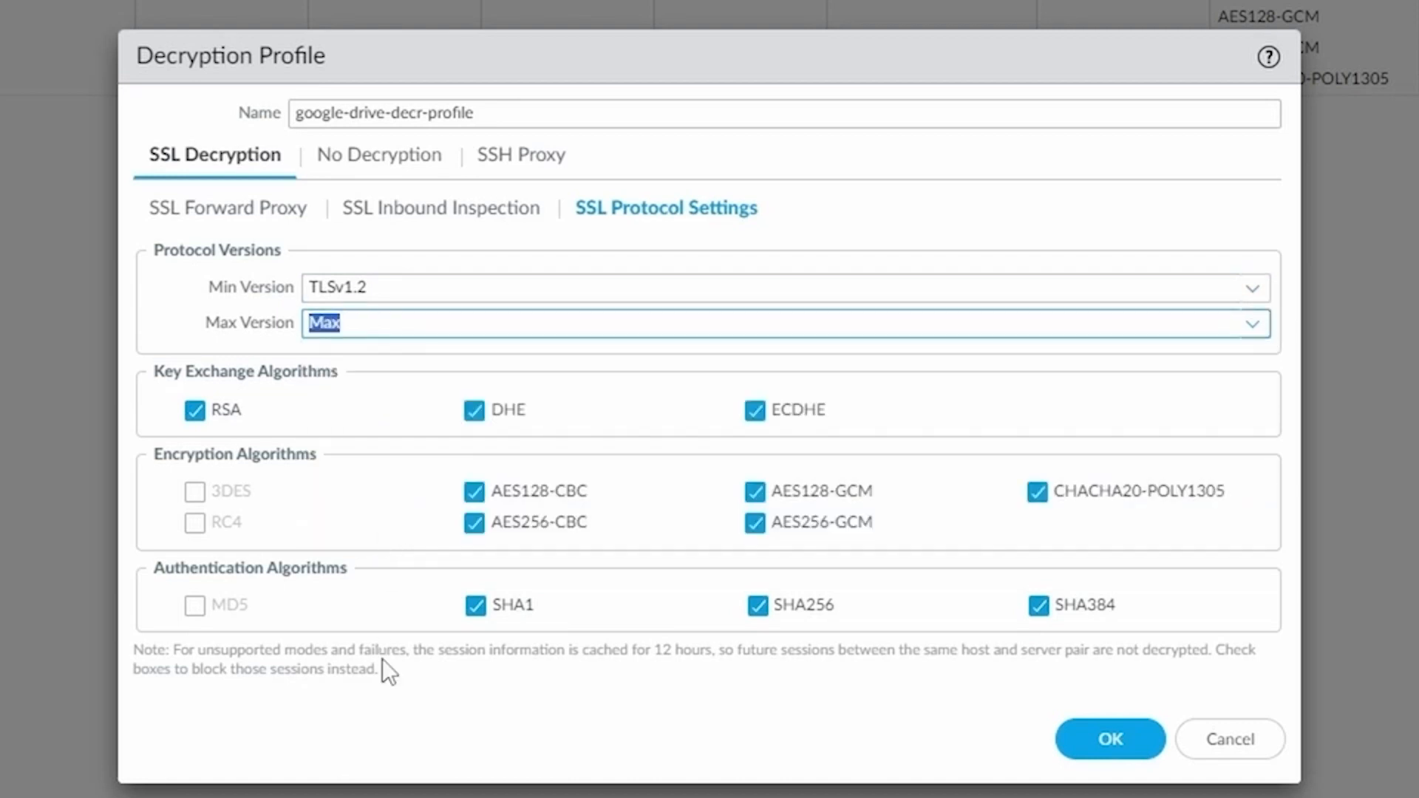
pyautogui.click(1131, 745)
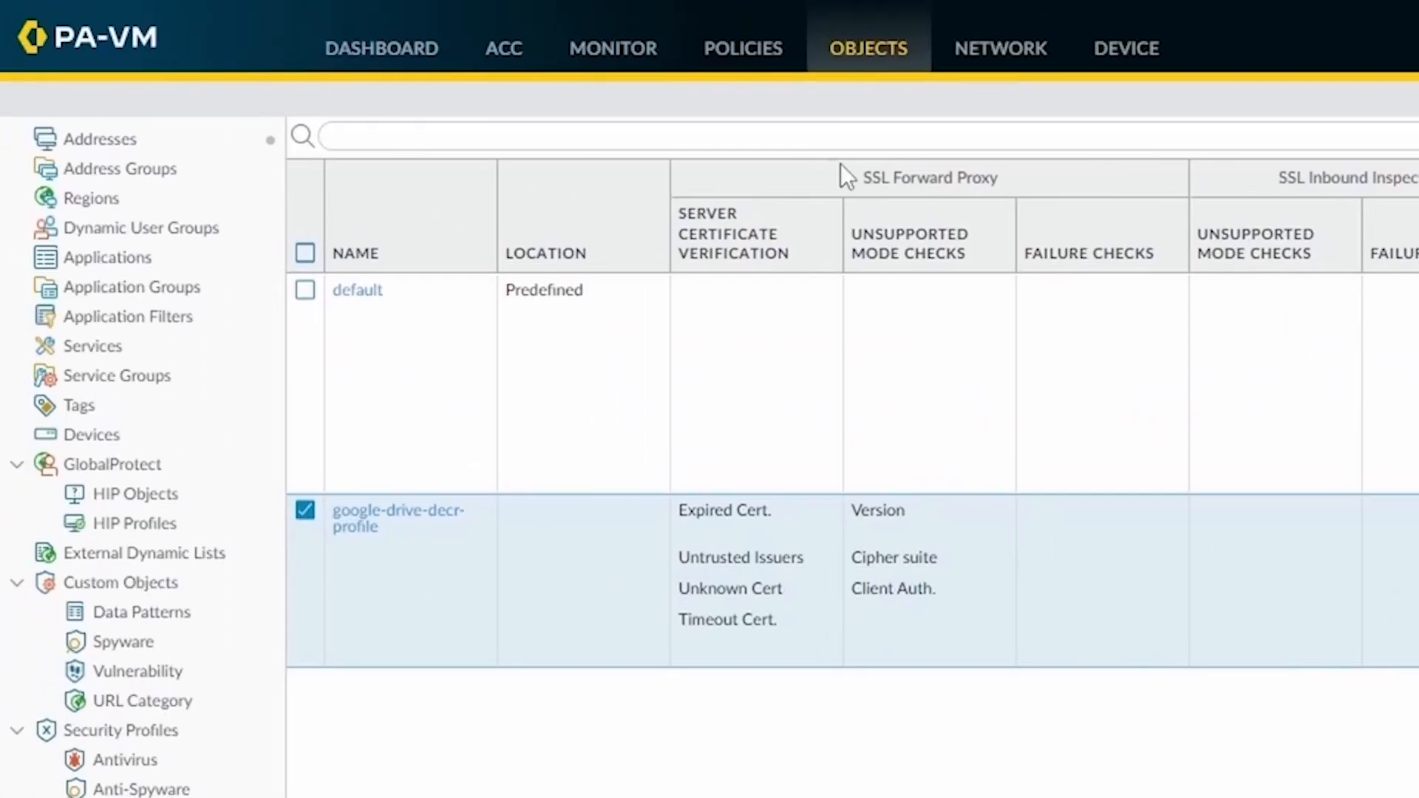
# Add a decryption policy rule named google-drive-ssl-decryption
pyautogui.click(767, 56)
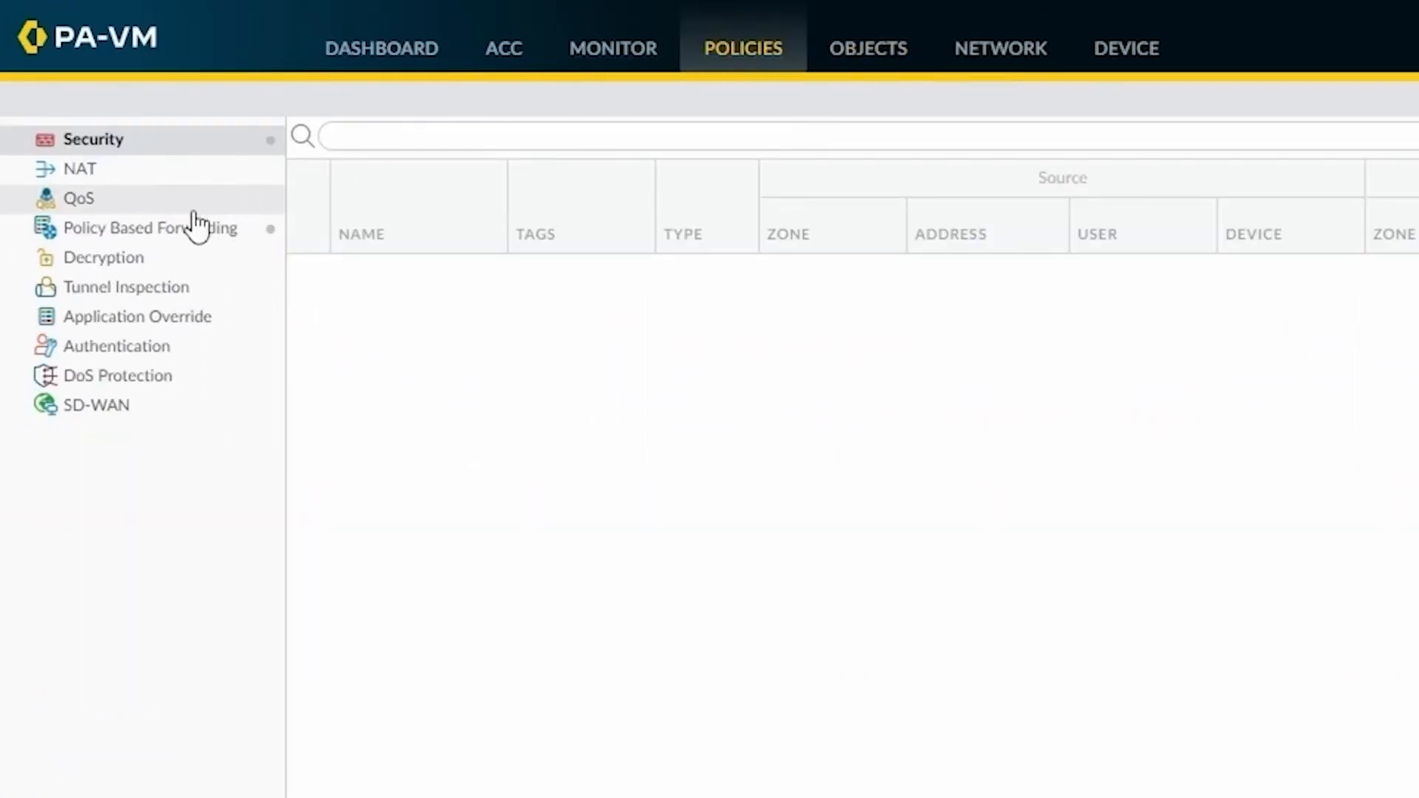
pyautogui.click(133, 266)
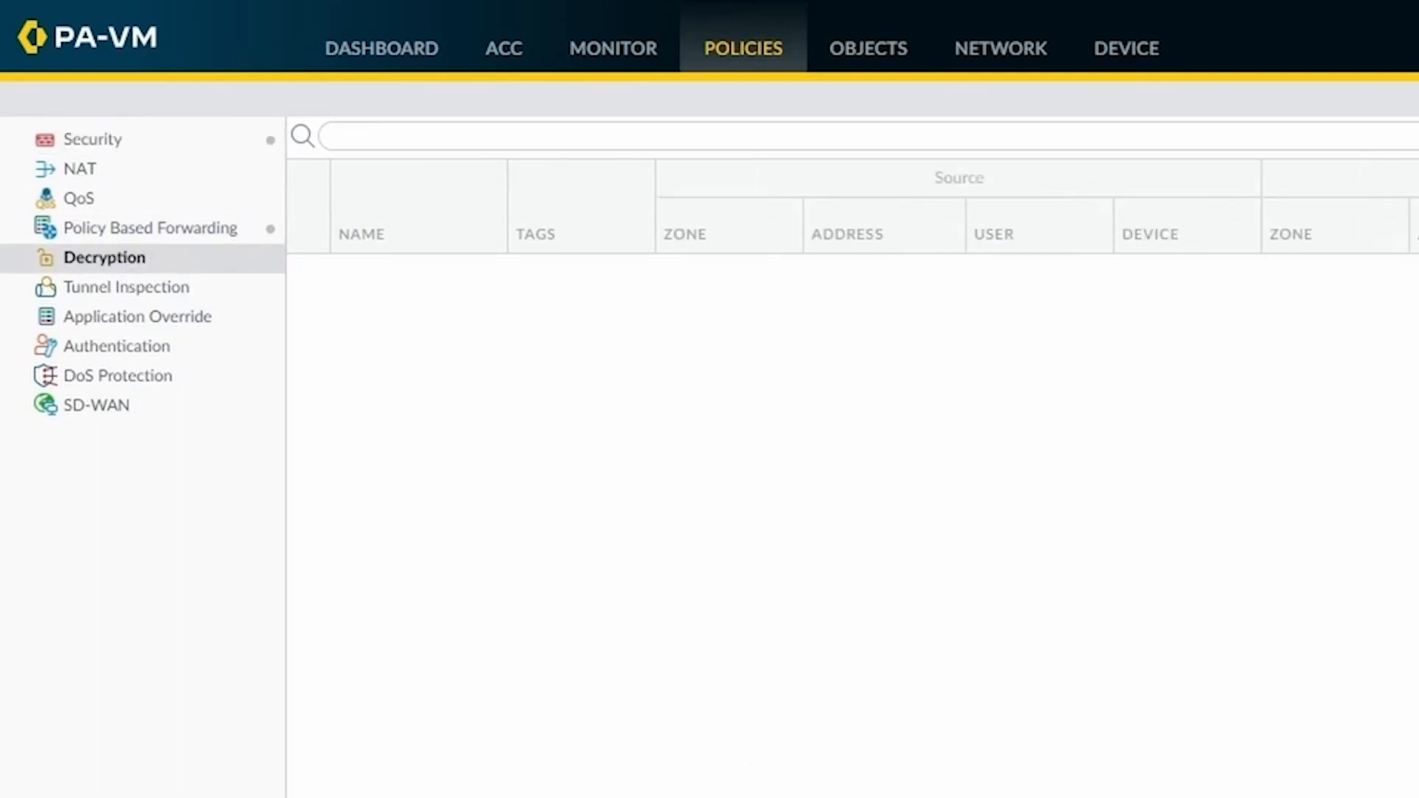
pyautogui.click(314, 746)
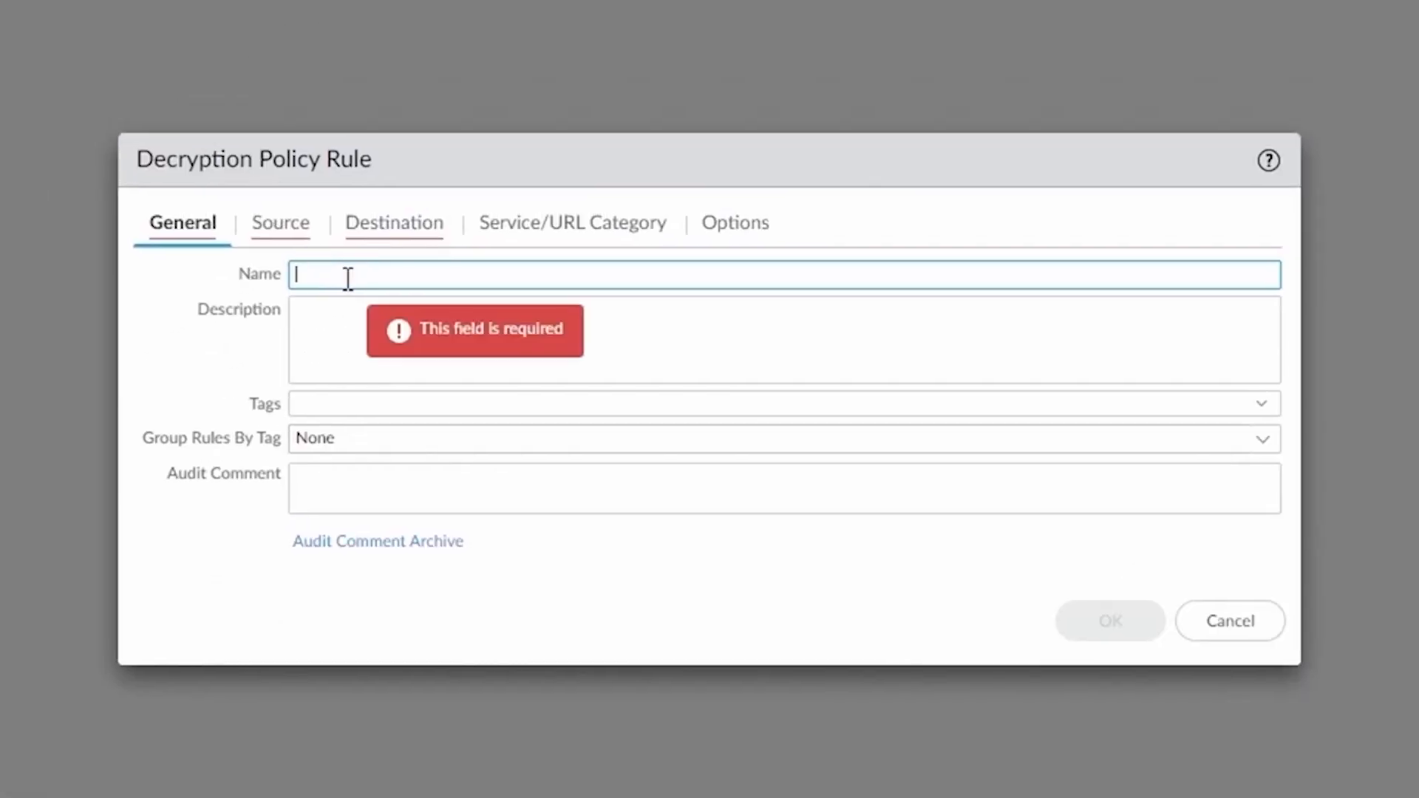
pyautogui.write('google-drive-decry')
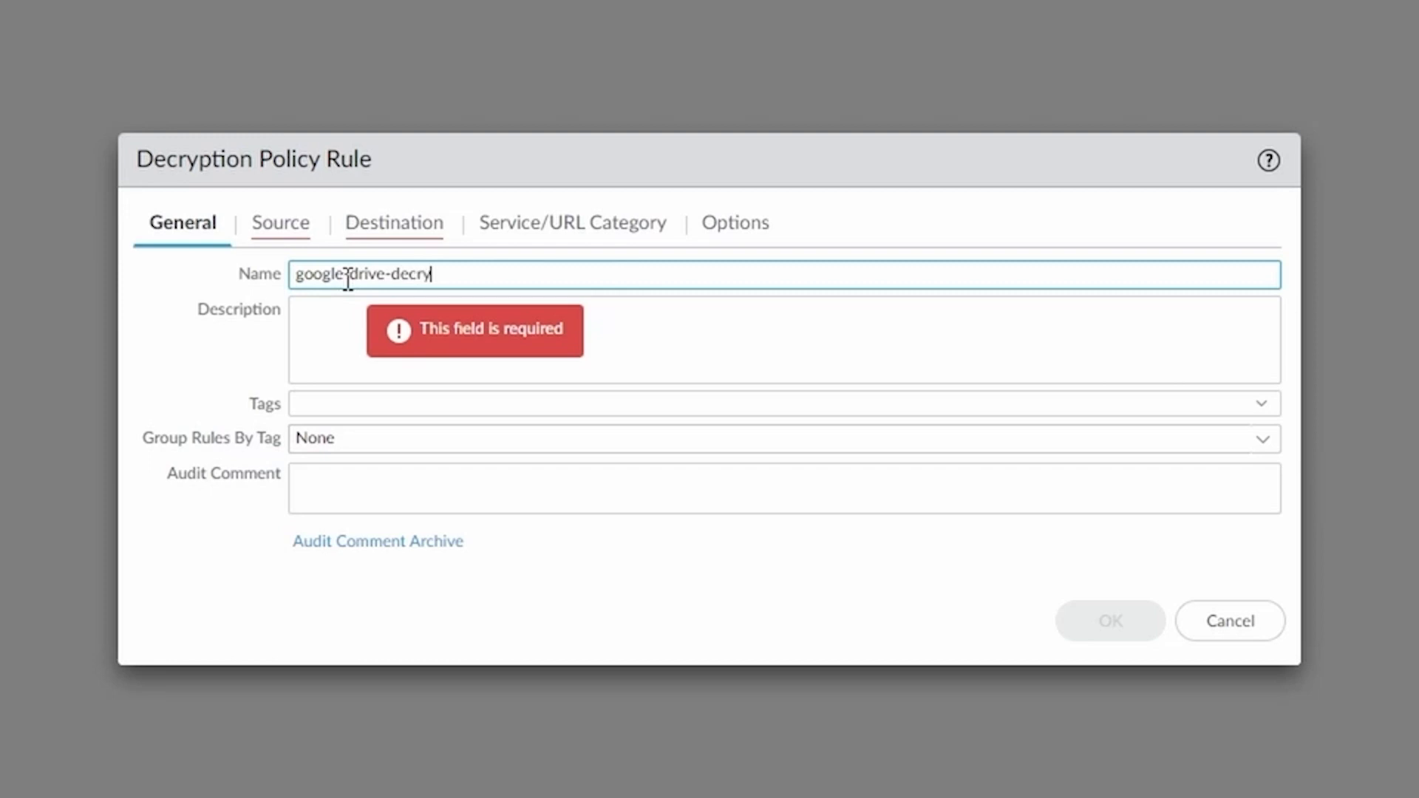
pyautogui.write('ption')
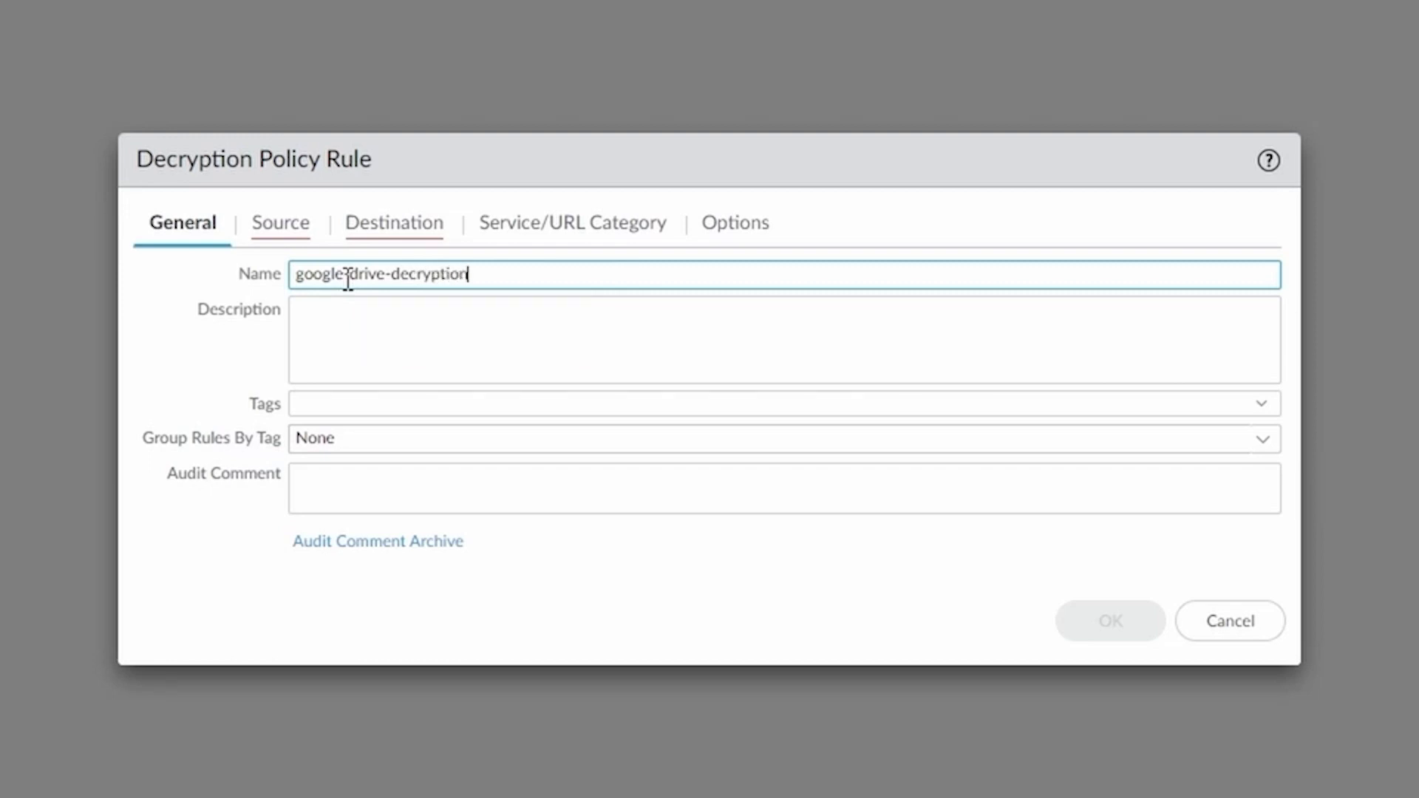
pyautogui.hotkey('ctrl', 'Left')
pyautogui.write('ssl-')
# Set the decryption rule's source zone to inside
pyautogui.click(289, 243)
pyautogui.click(168, 593)
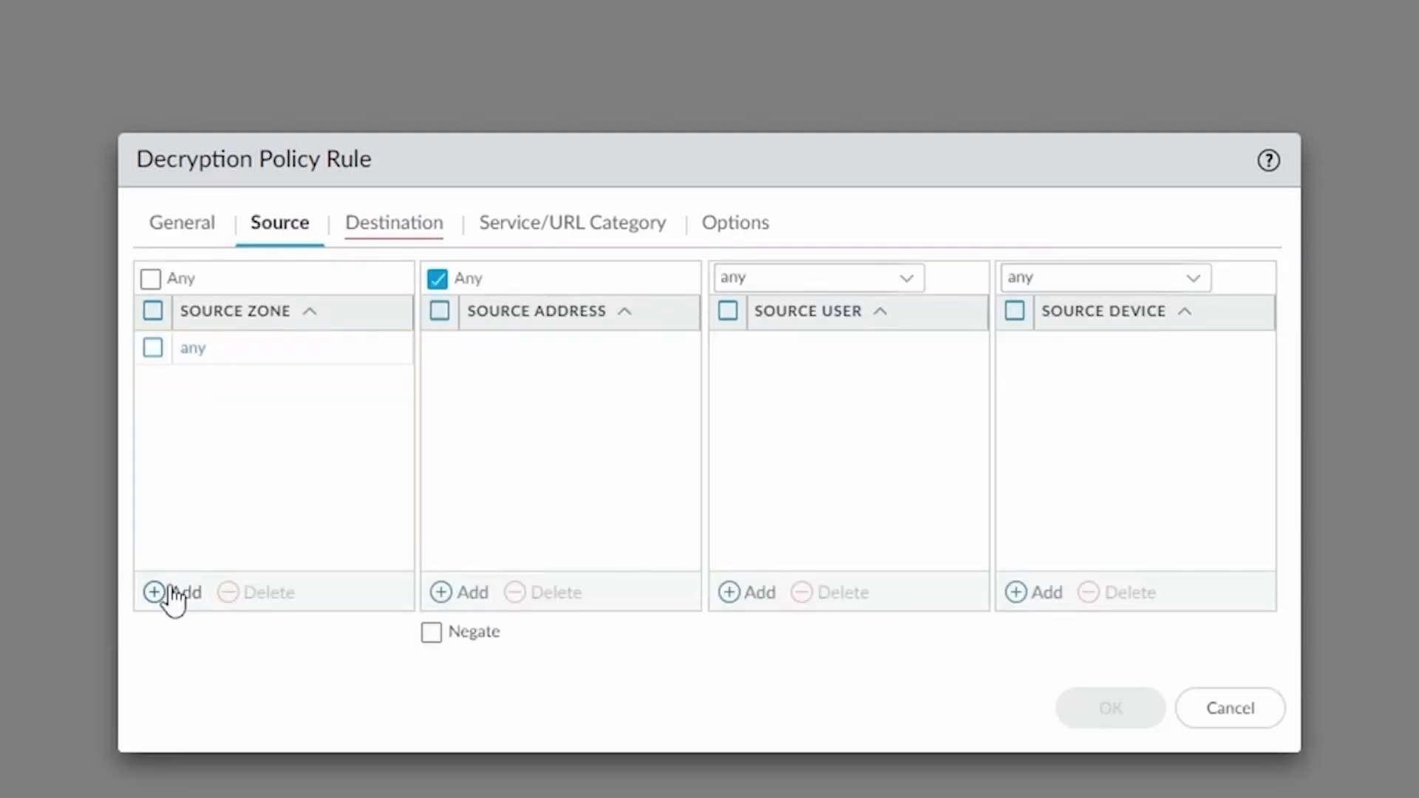
pyautogui.write('insi')
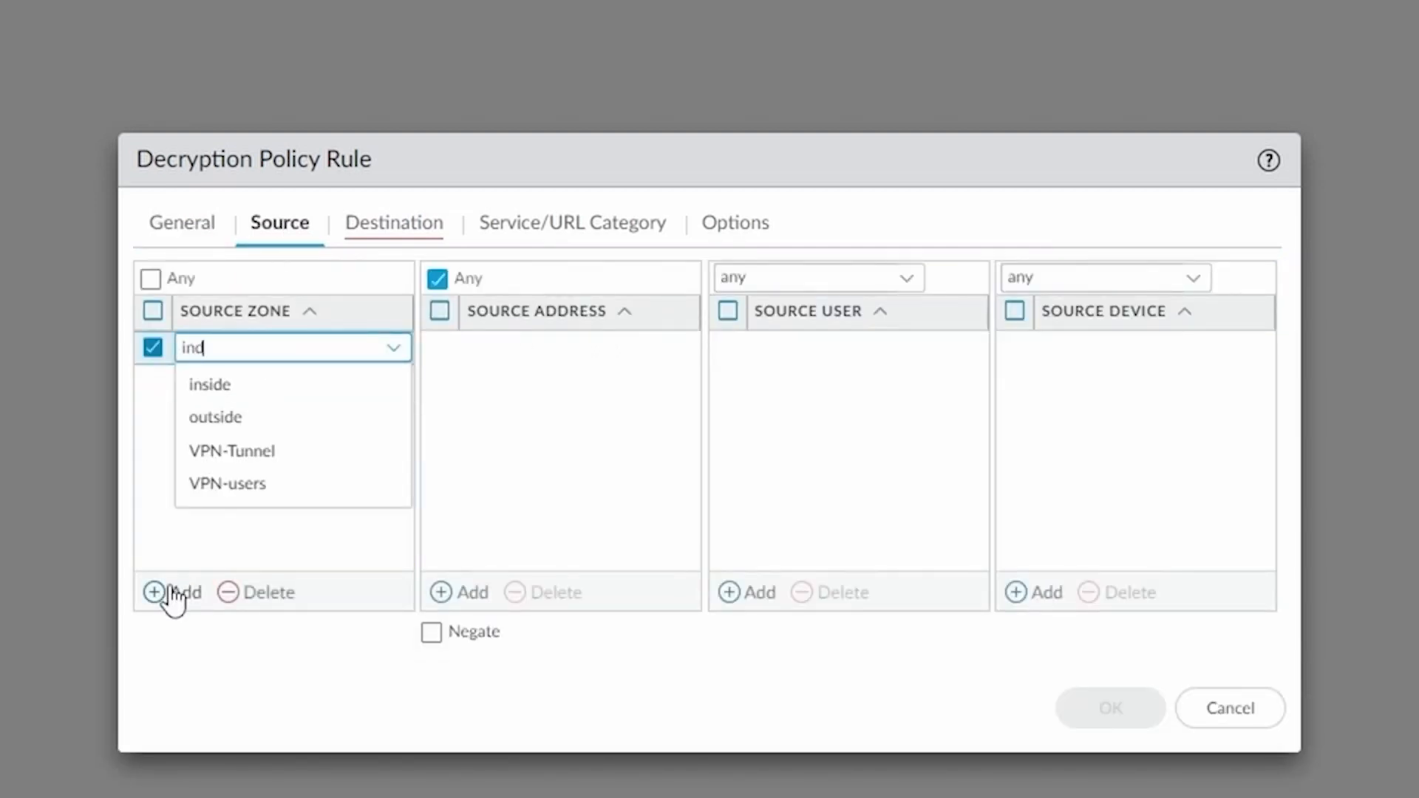
pyautogui.write('te')
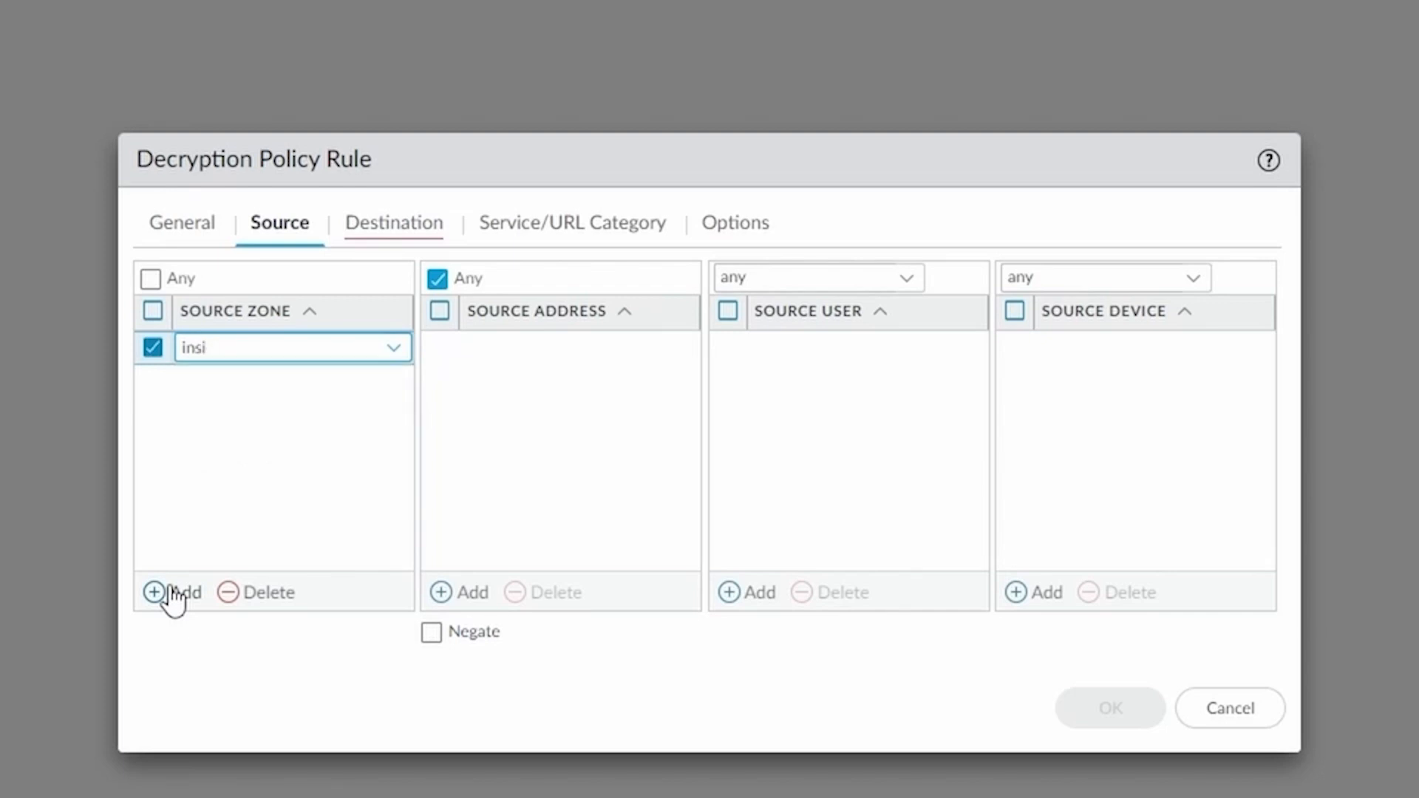
pyautogui.press('BackSpace')
pyautogui.press('BackSpace')
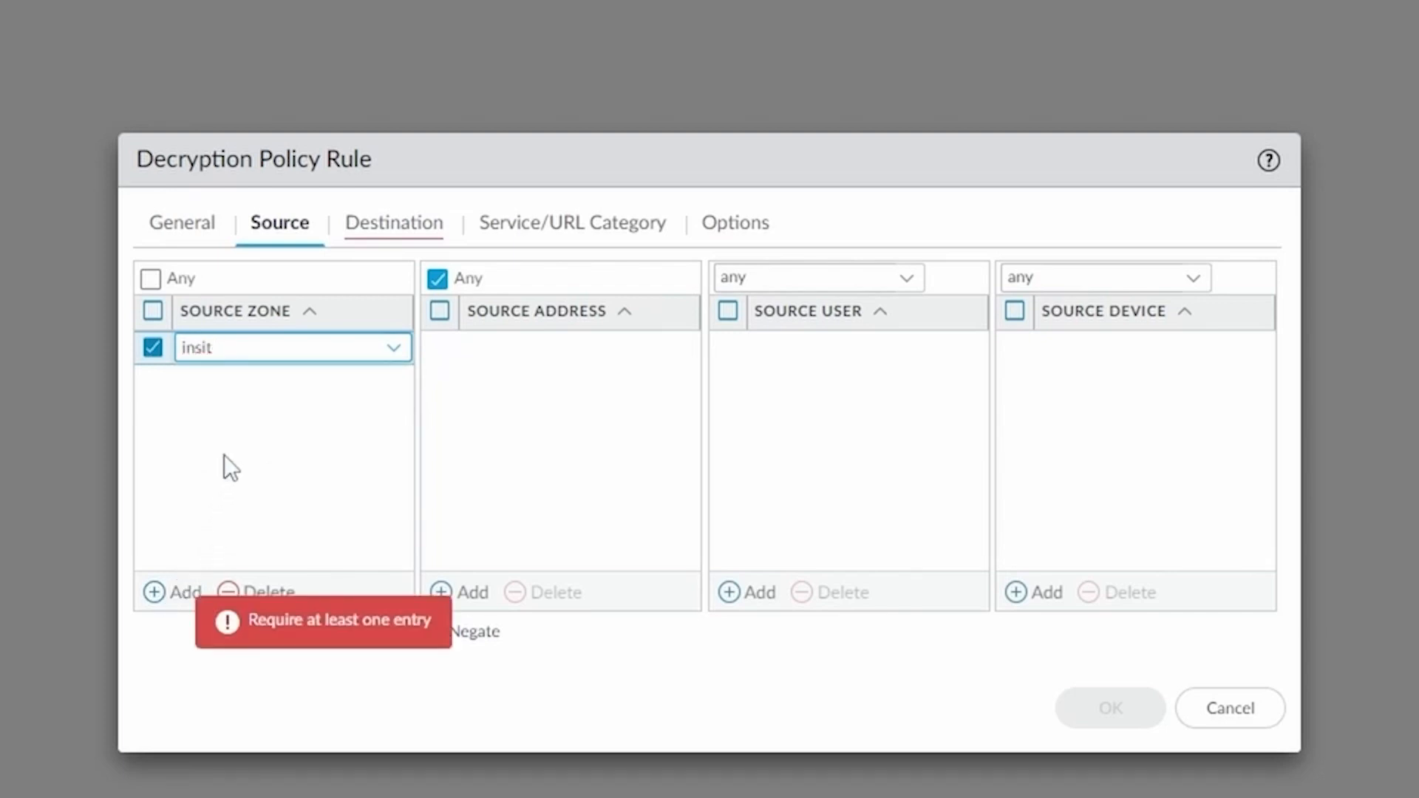
pyautogui.write('de')
pyautogui.click(282, 399)
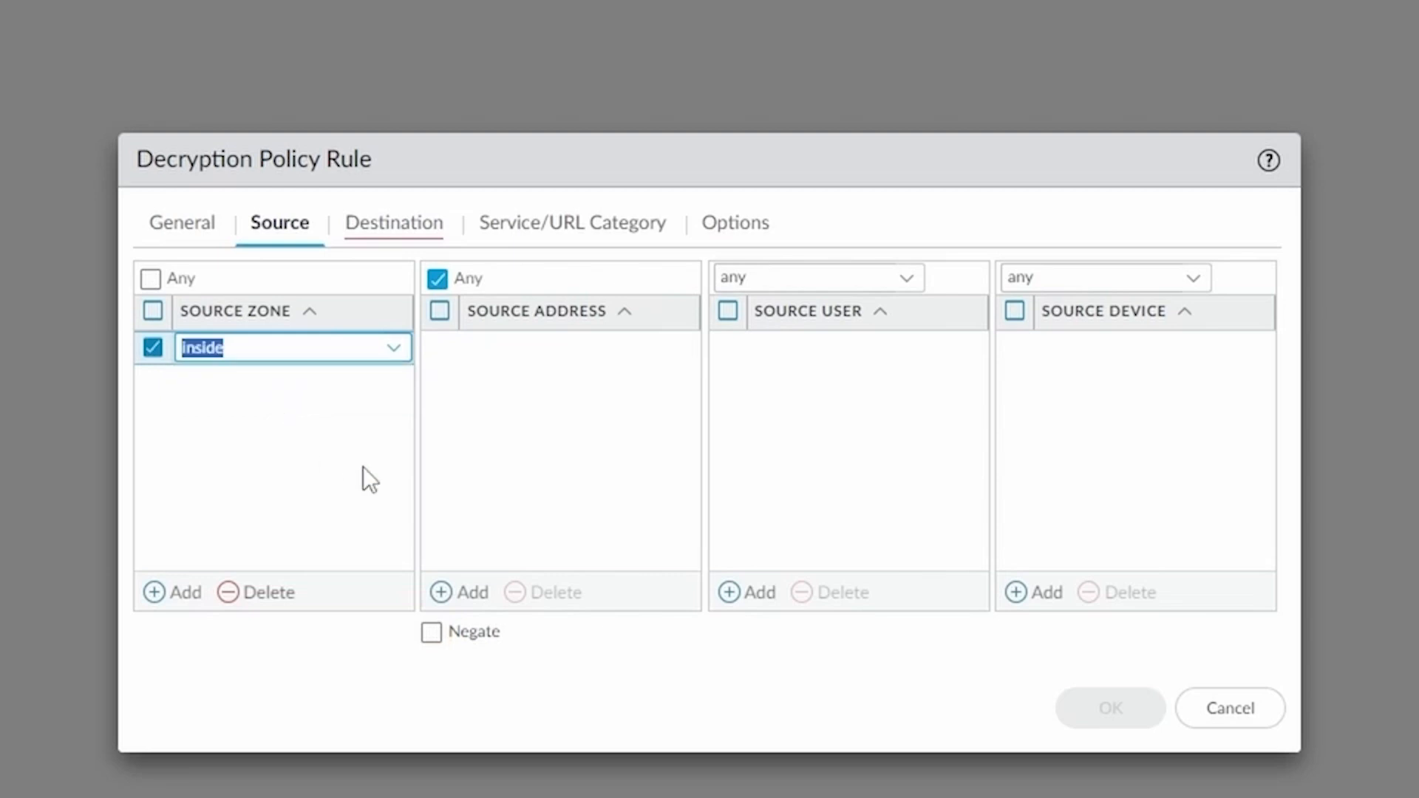
# Set the decryption rule's destination zone to VPN-Tunnel
pyautogui.click(616, 382)
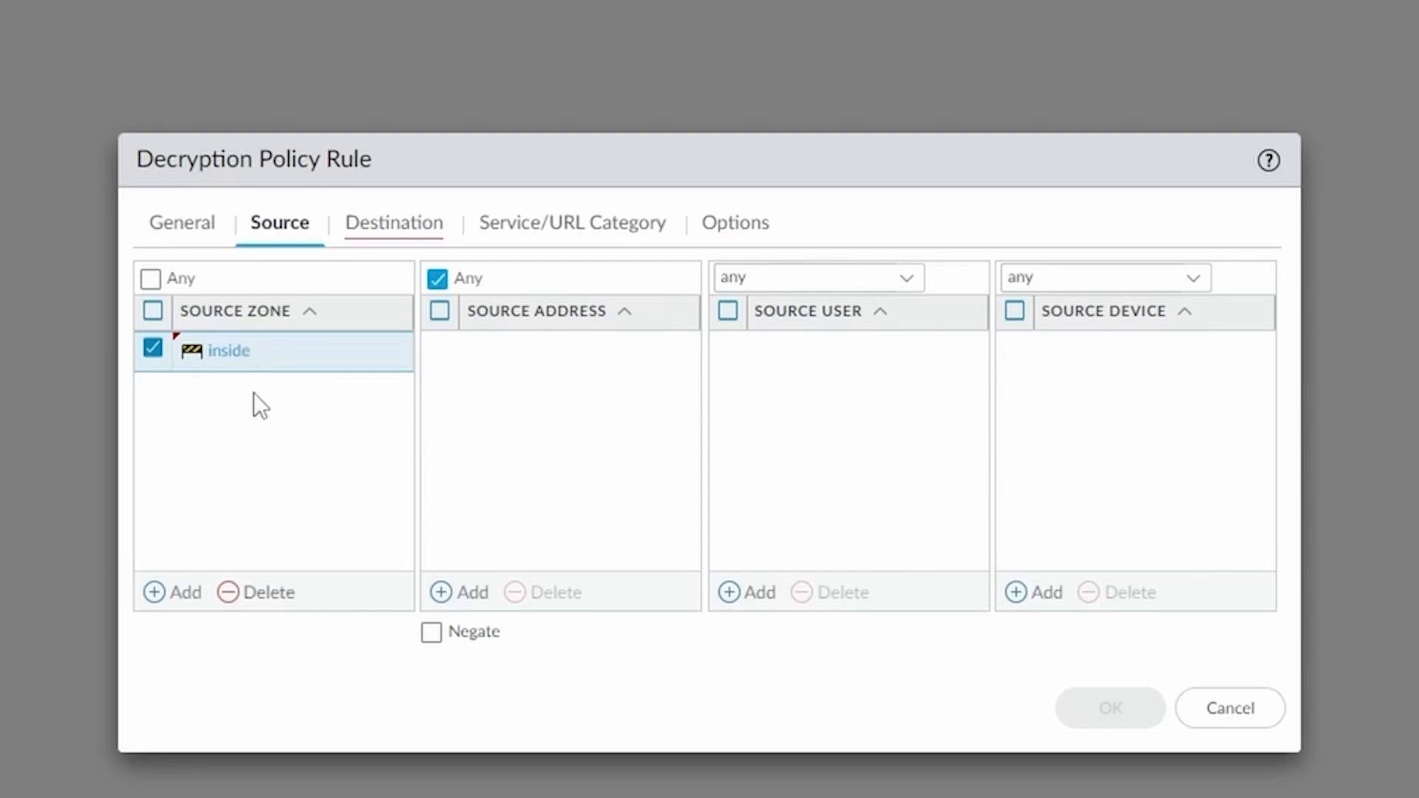
pyautogui.click(408, 235)
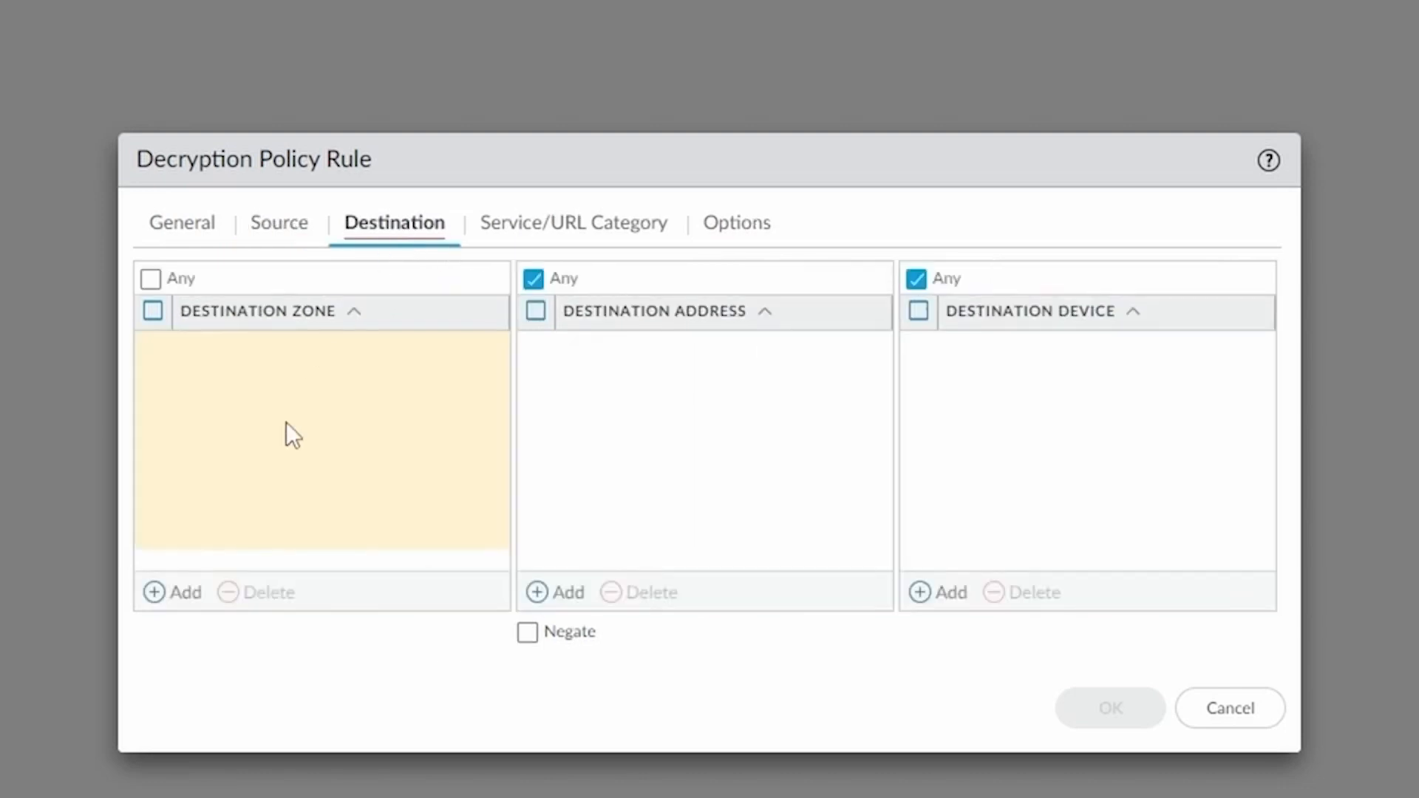
pyautogui.click(155, 593)
pyautogui.write('vpn')
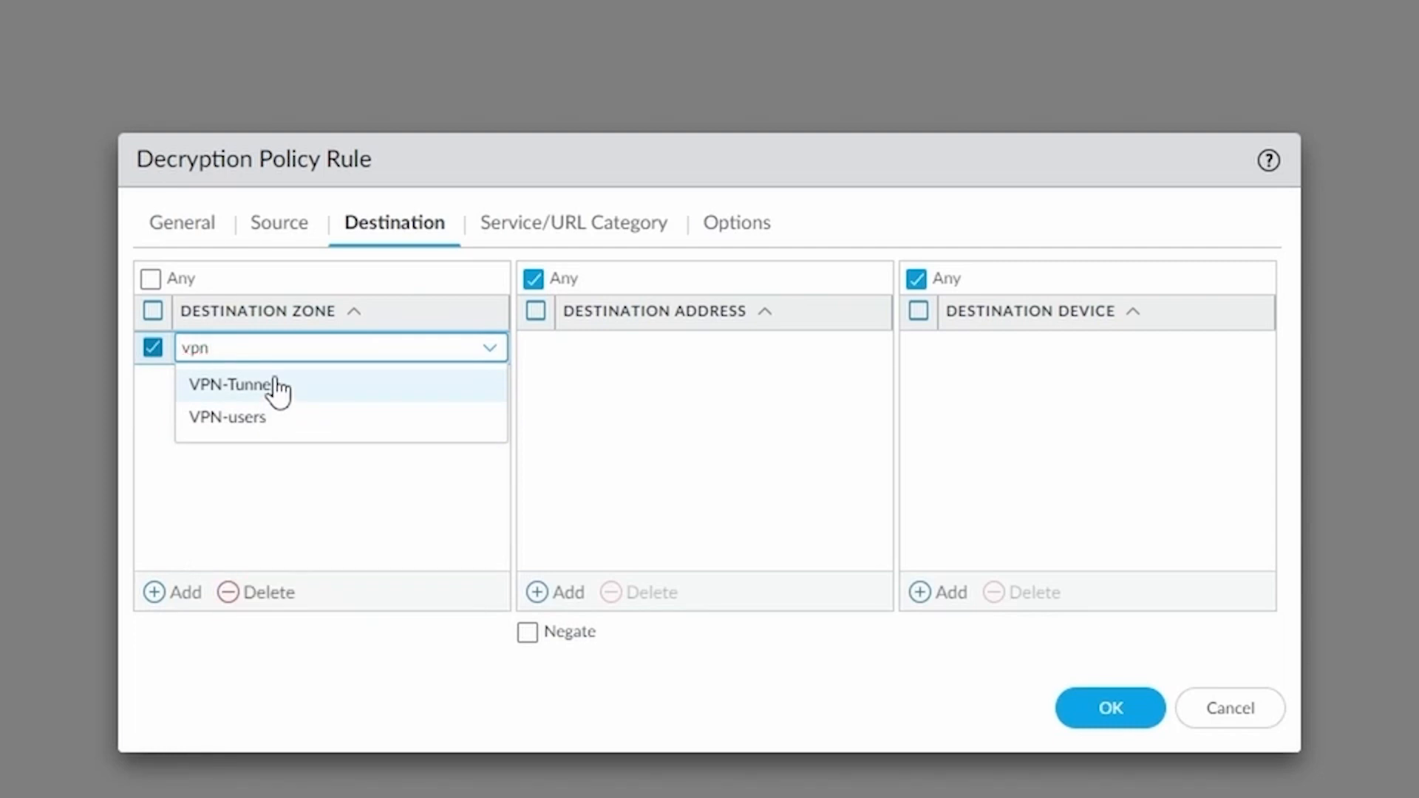
pyautogui.click(279, 385)
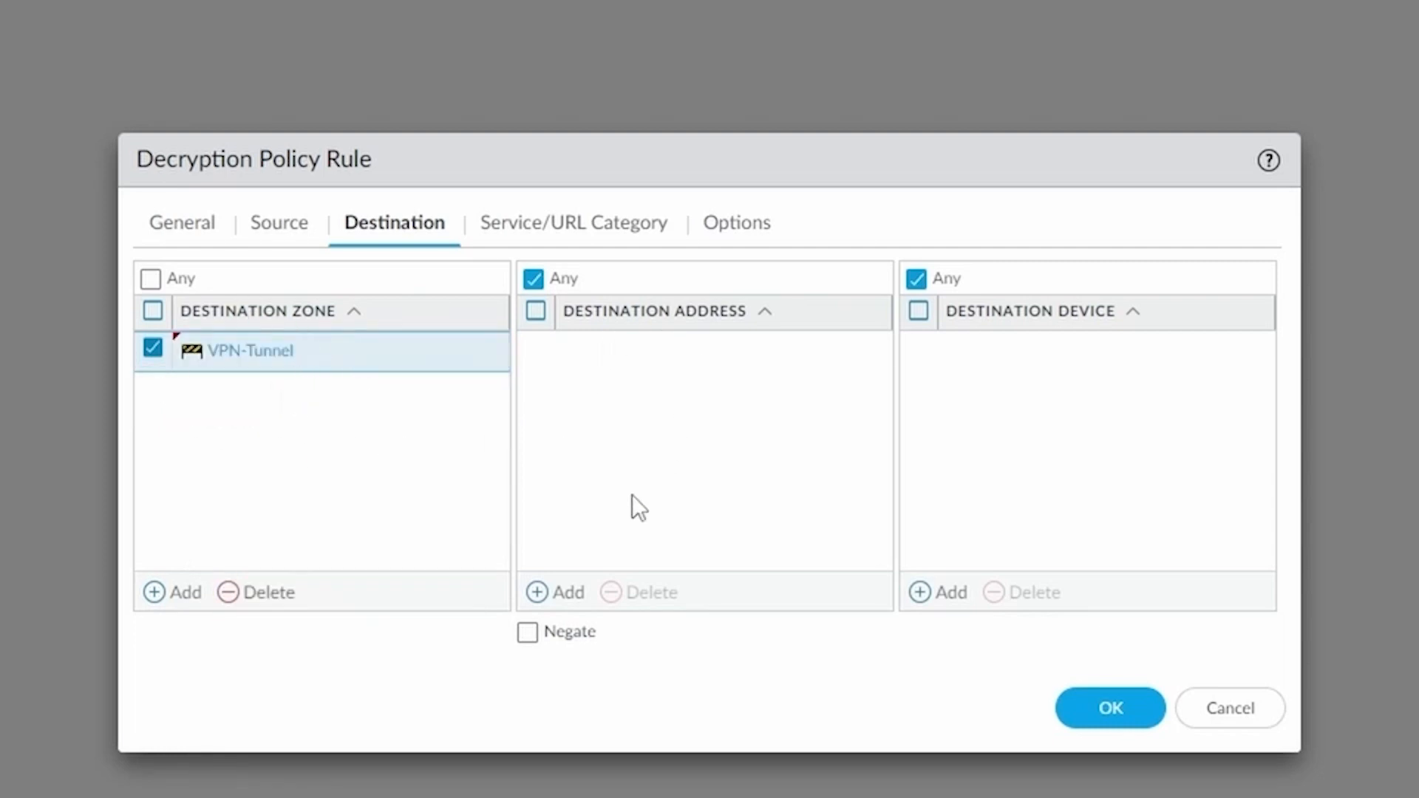
# Add the address group grp-google-drive as the decryption rule's destination address
pyautogui.click(569, 594)
pyautogui.write('grp')
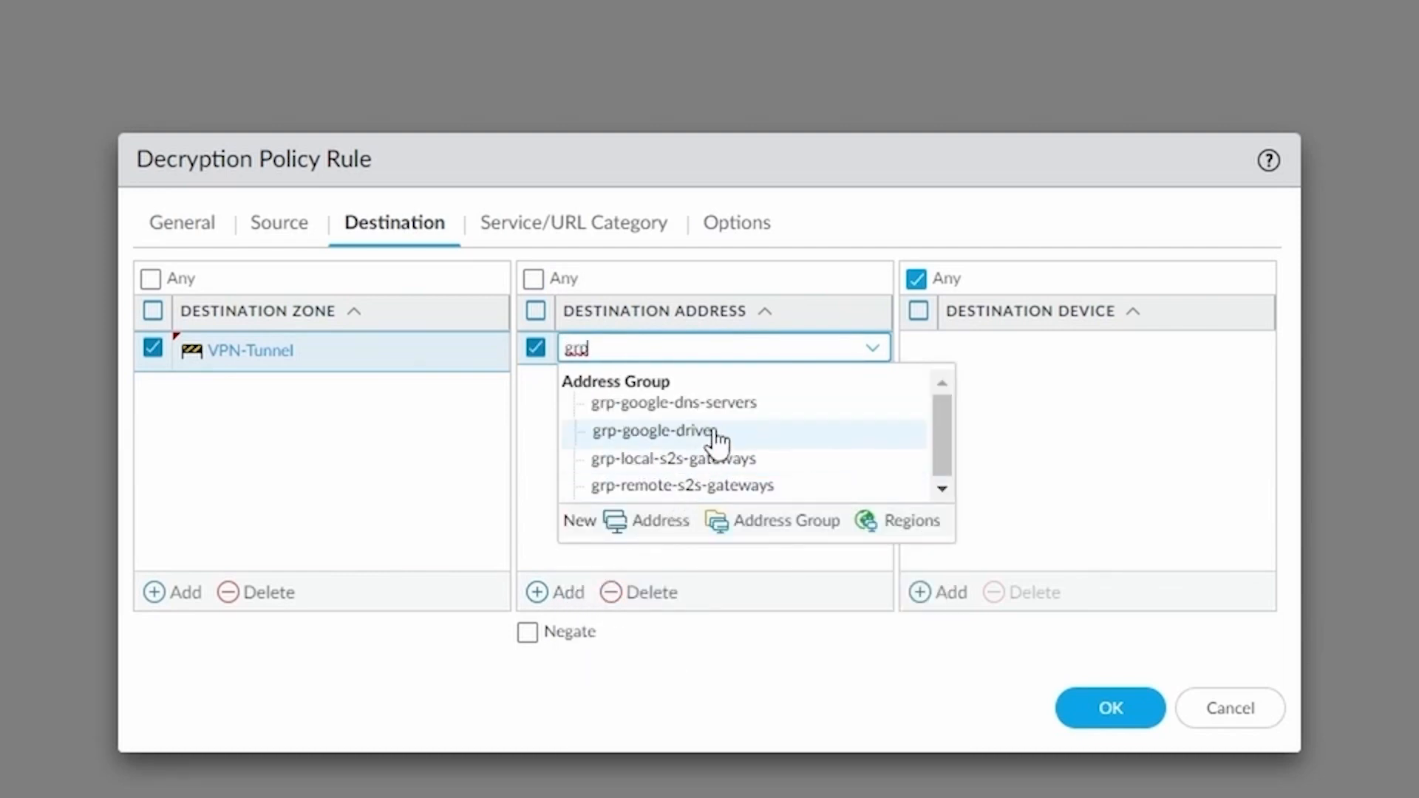
pyautogui.click(714, 435)
pyautogui.click(667, 437)
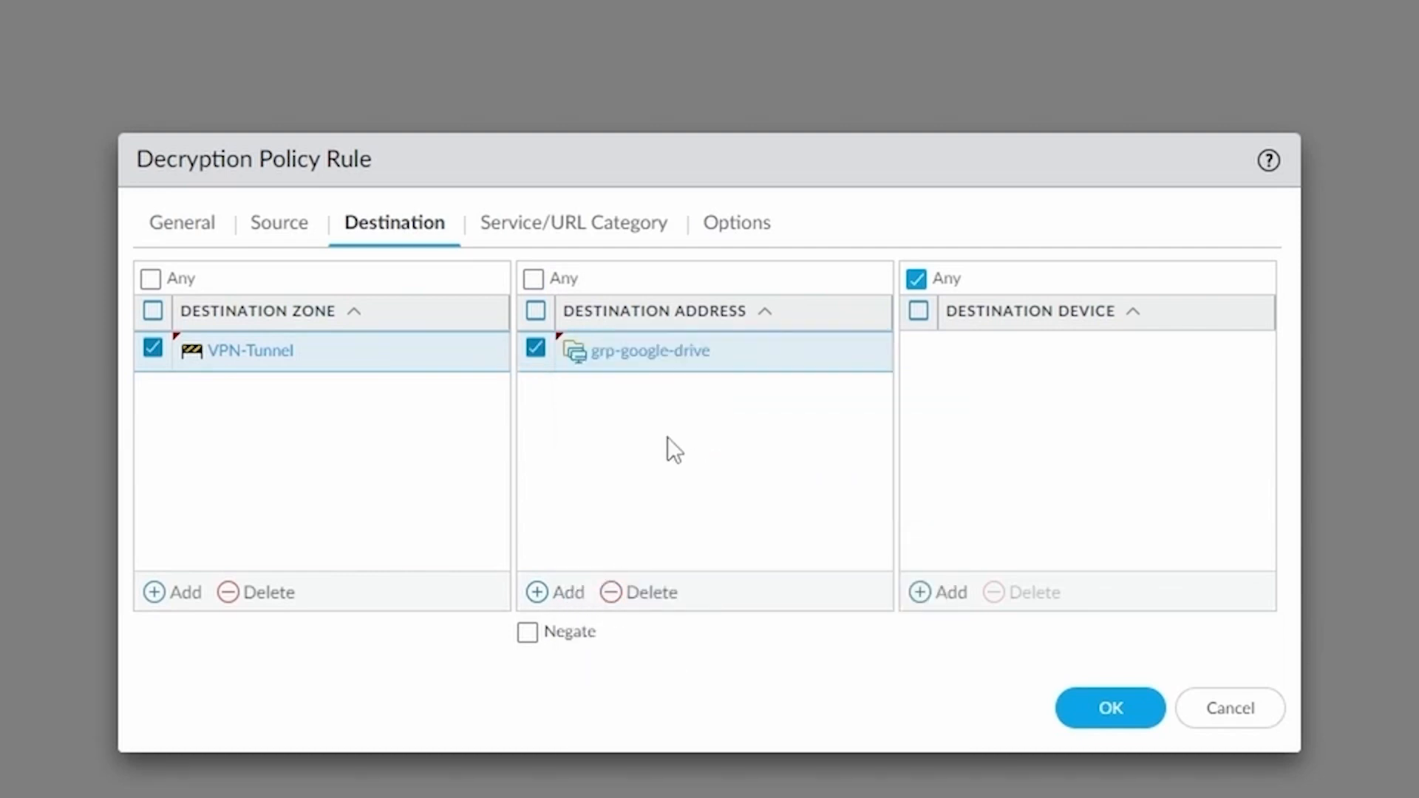
# Set the decryption rule's action to Decrypt with the type SSL Forward Proxy
pyautogui.click(610, 225)
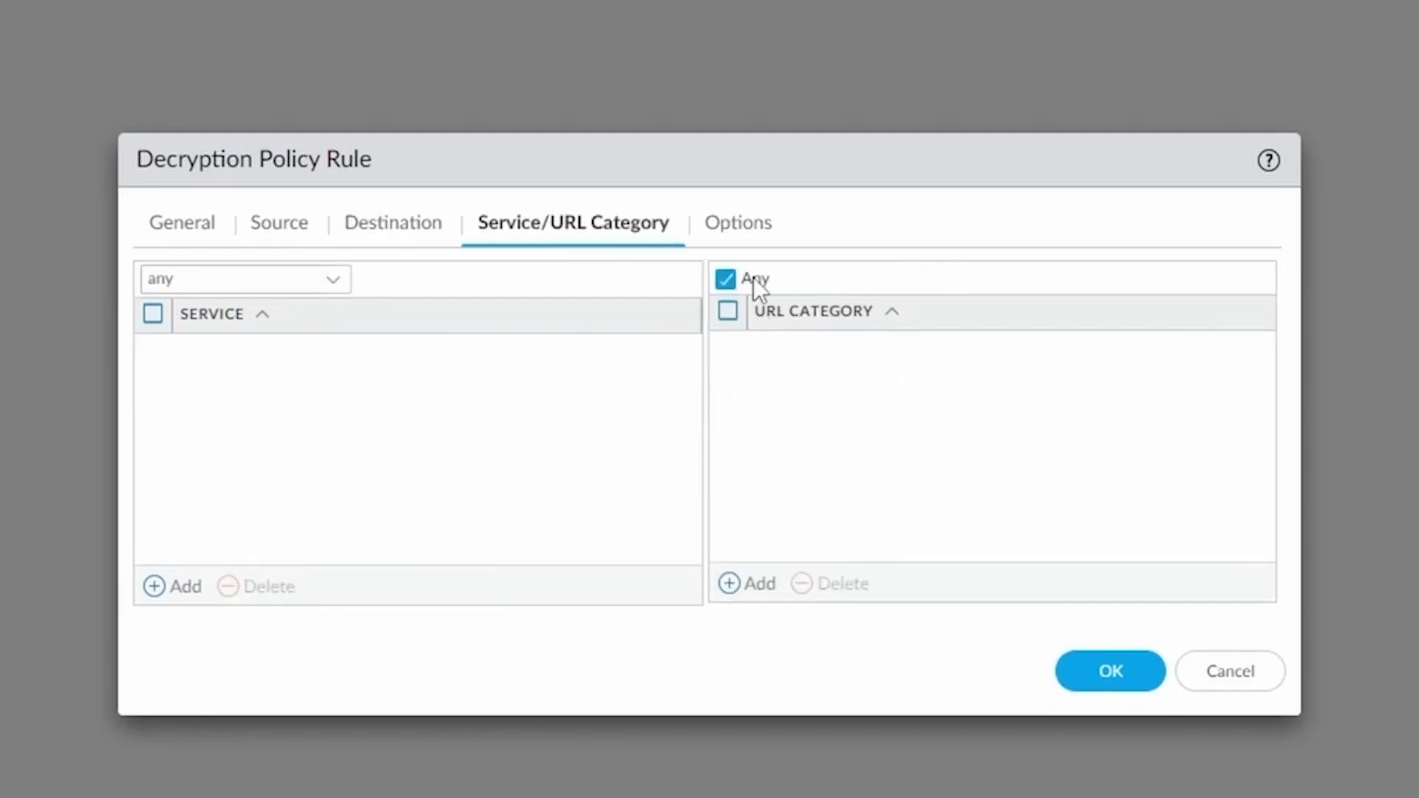
pyautogui.click(760, 226)
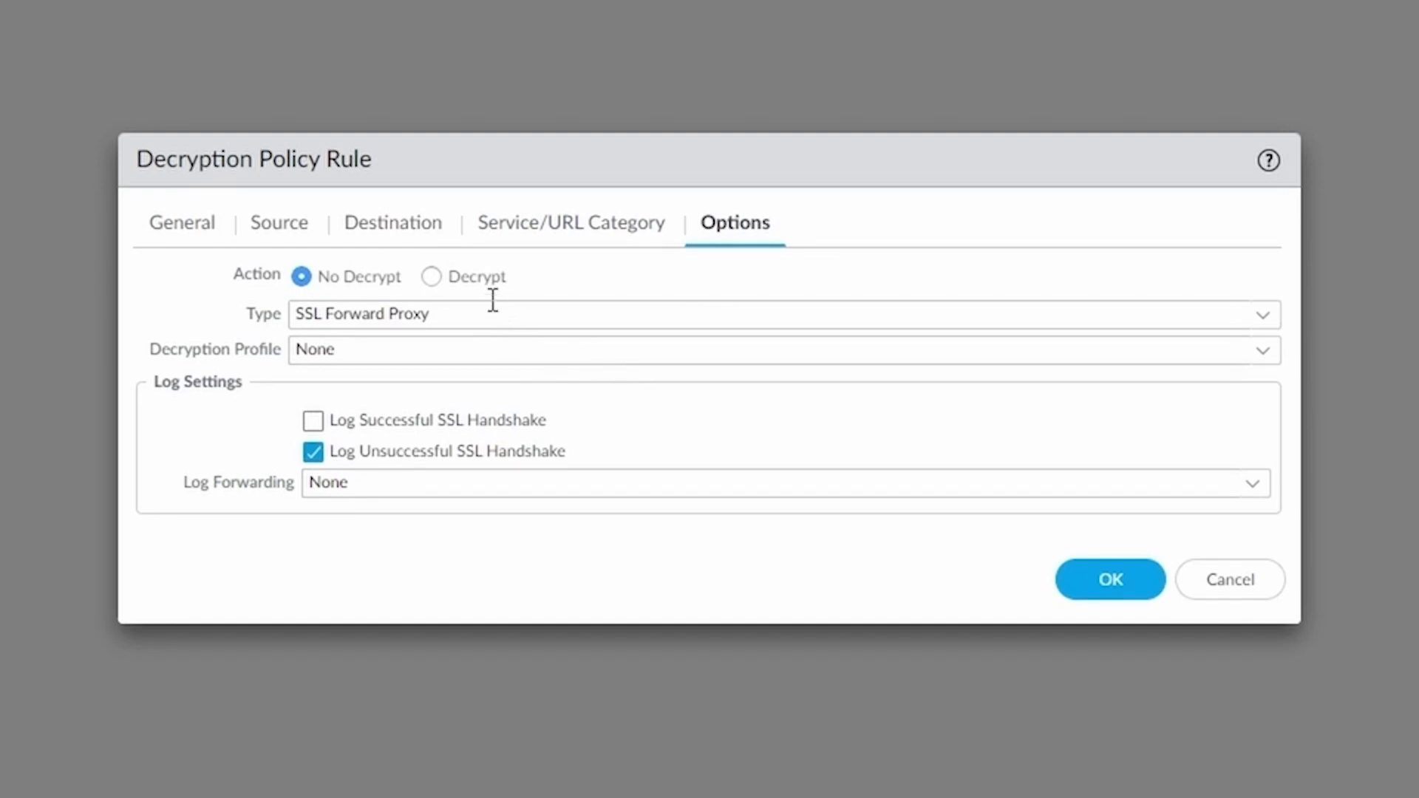
pyautogui.click(433, 279)
pyautogui.click(1264, 318)
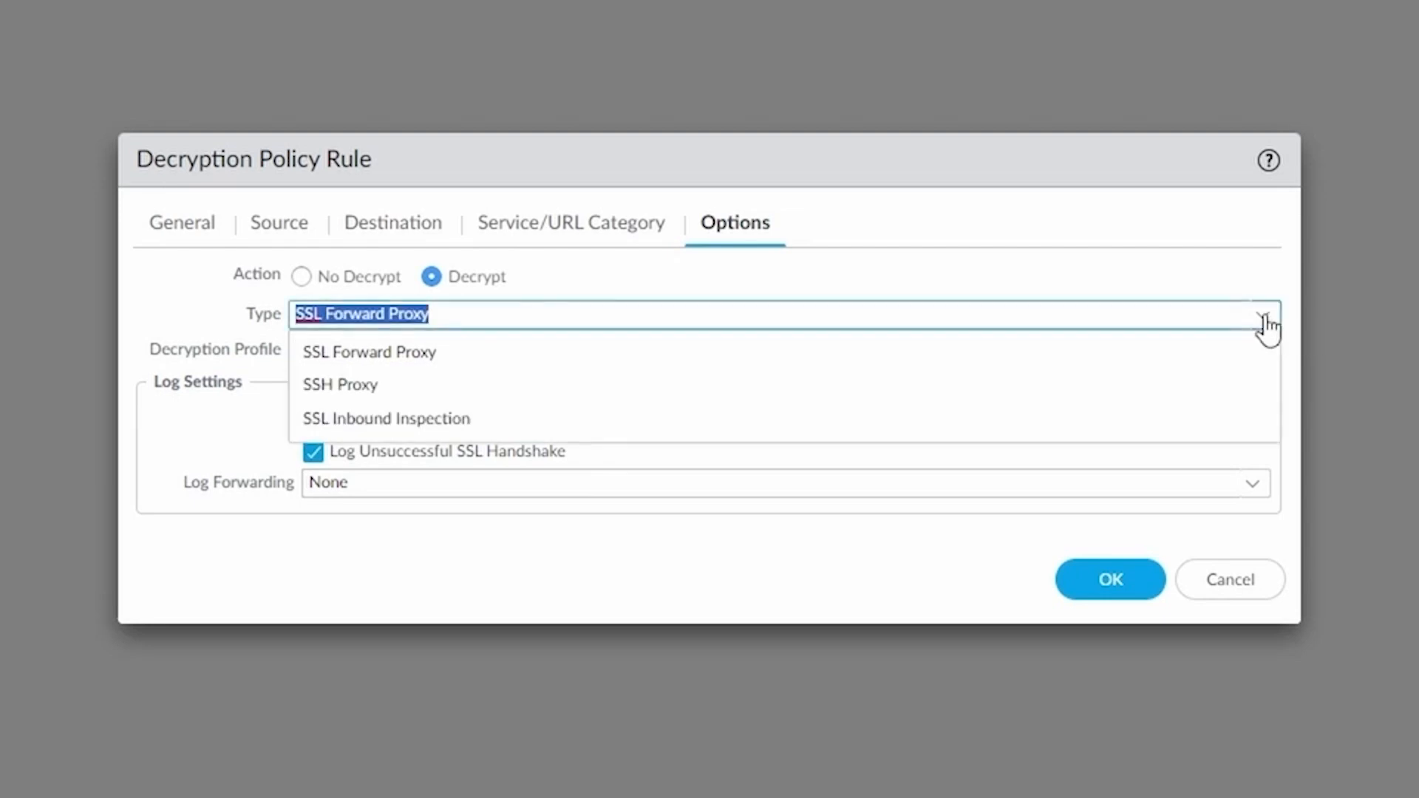
pyautogui.click(426, 354)
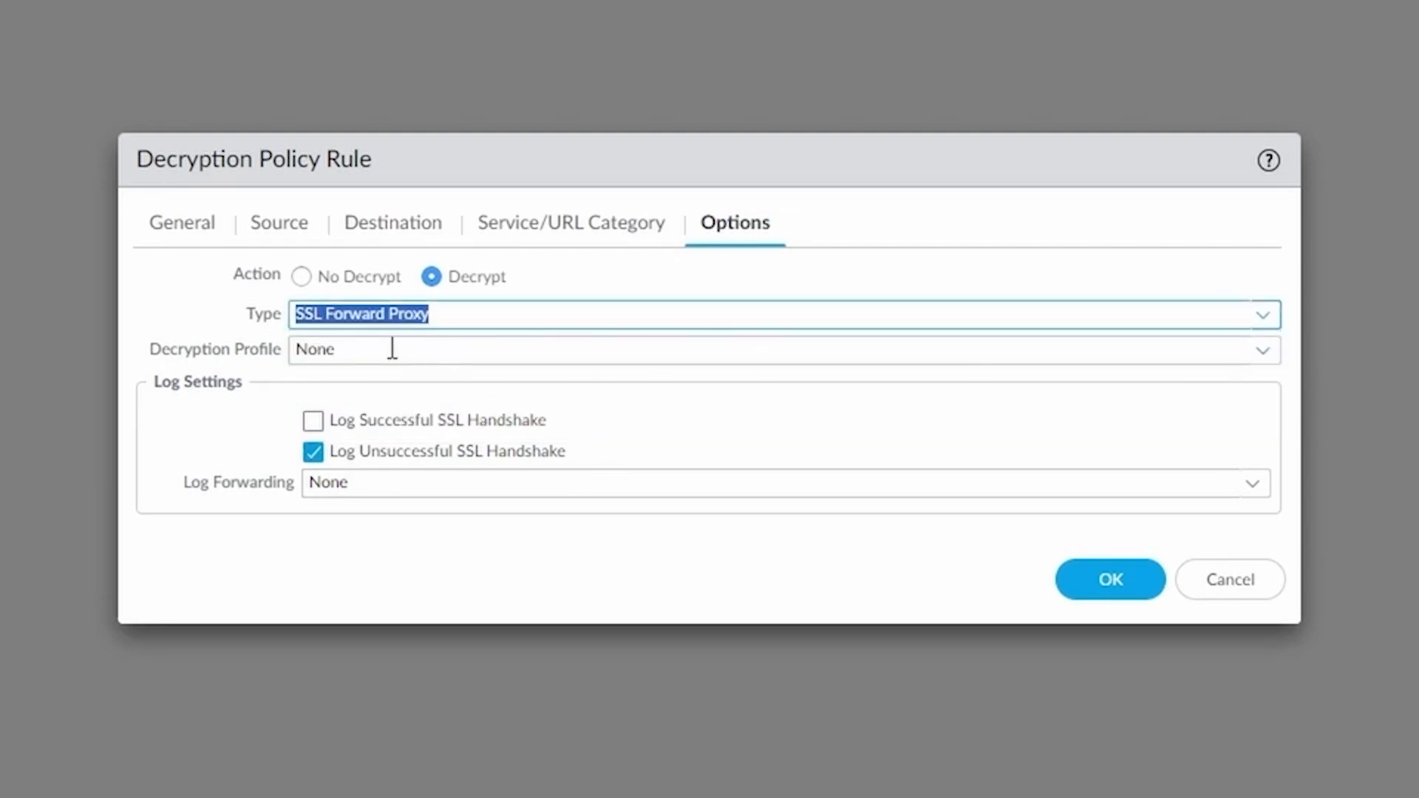
# Assign google-drive-decr-profile as the rule's decryption profile and save the rule
pyautogui.click(1265, 357)
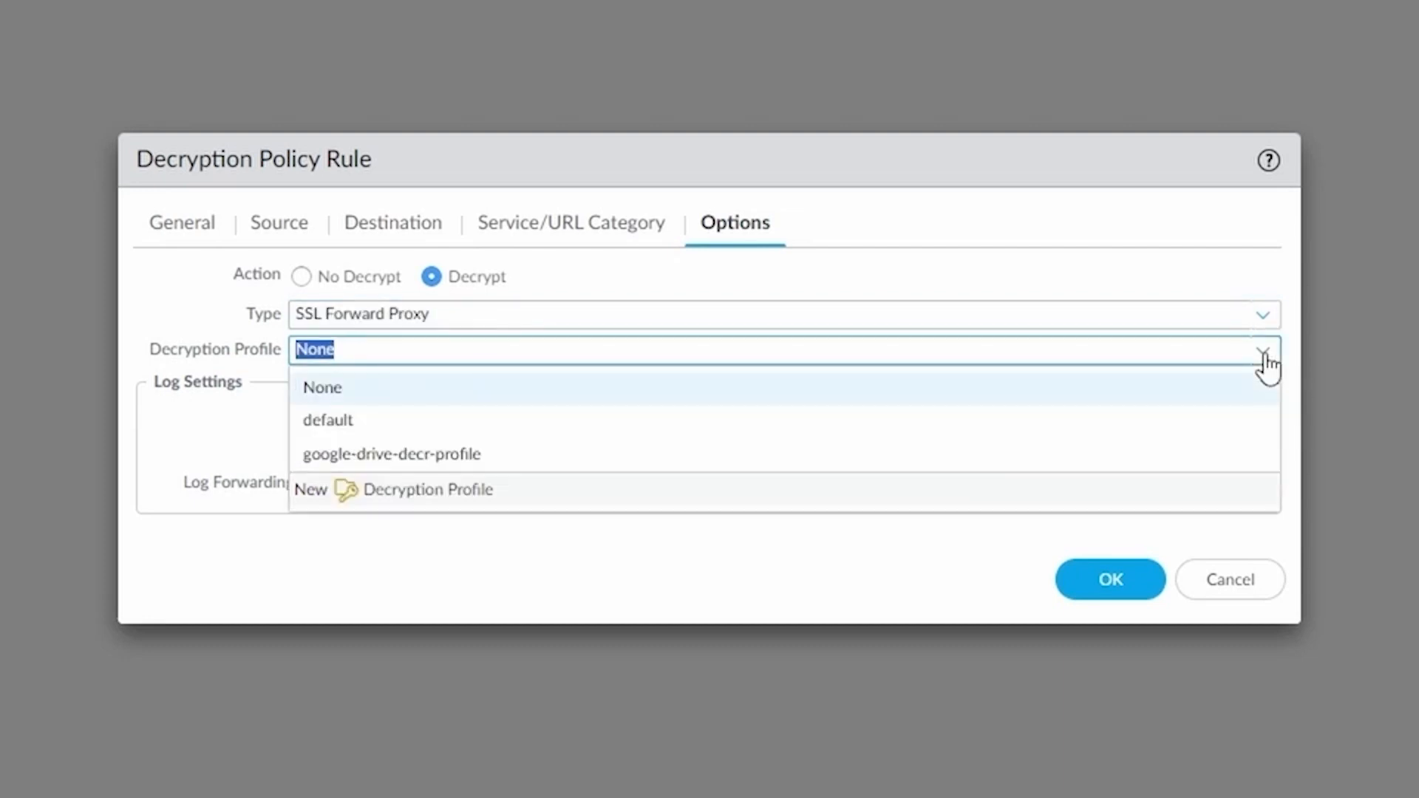
pyautogui.click(454, 460)
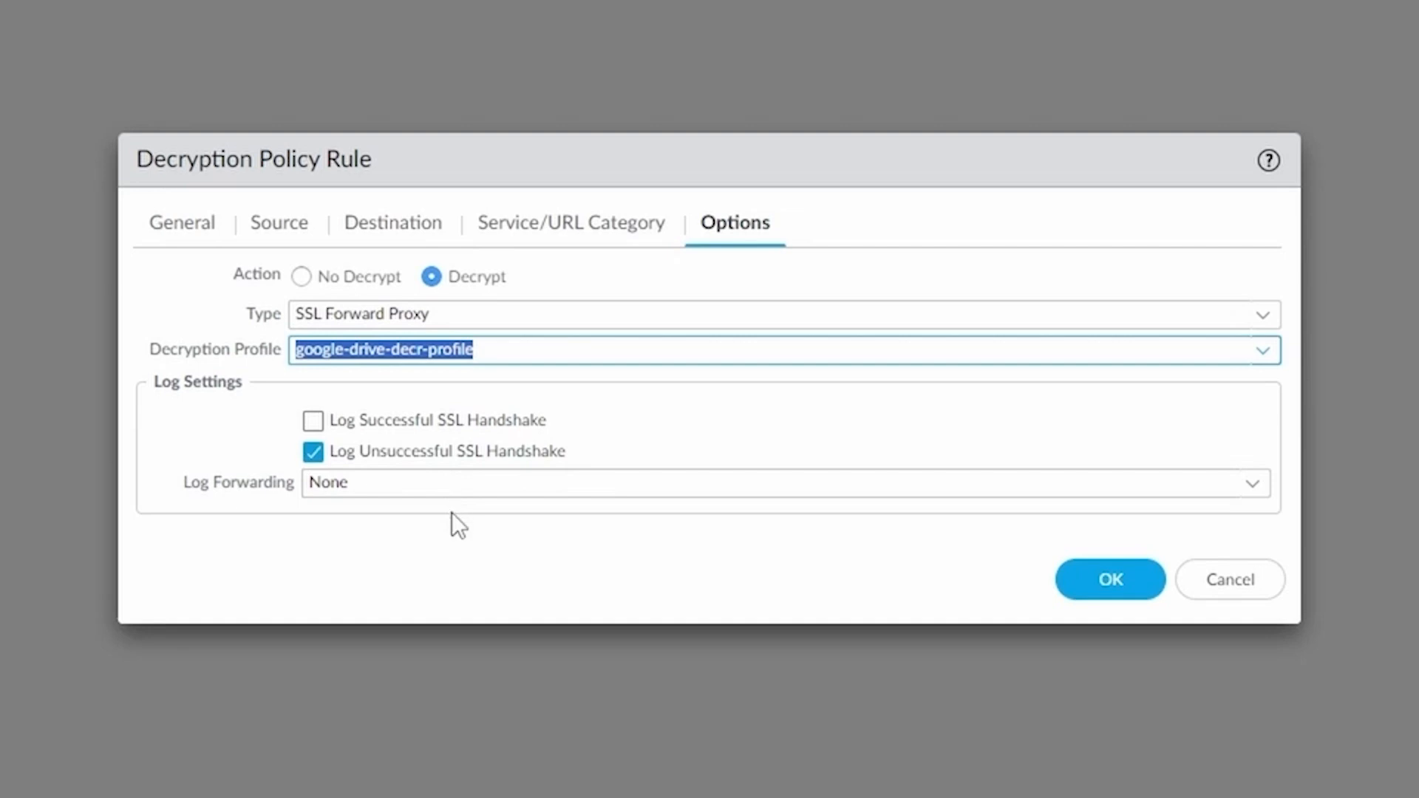
pyautogui.click(447, 552)
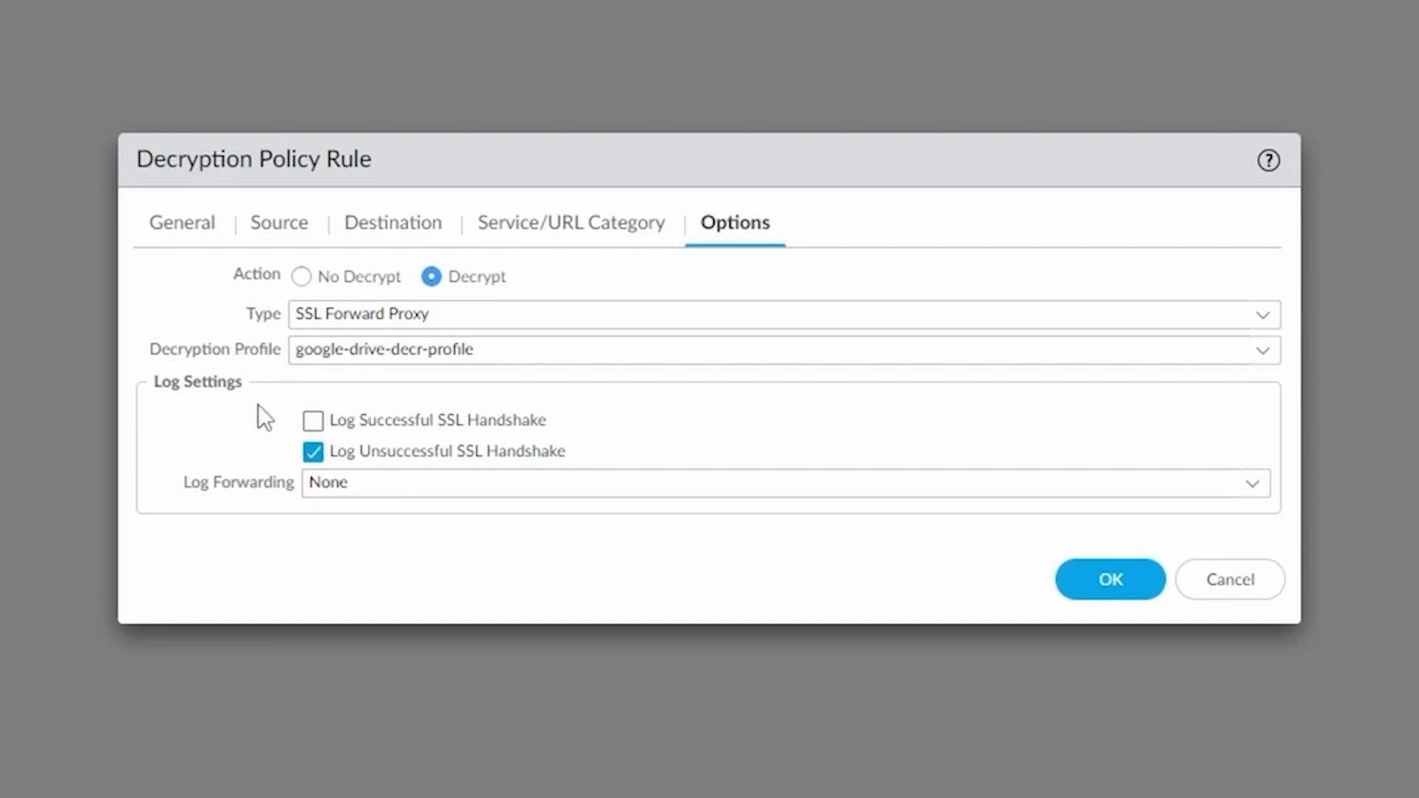
pyautogui.click(1108, 590)
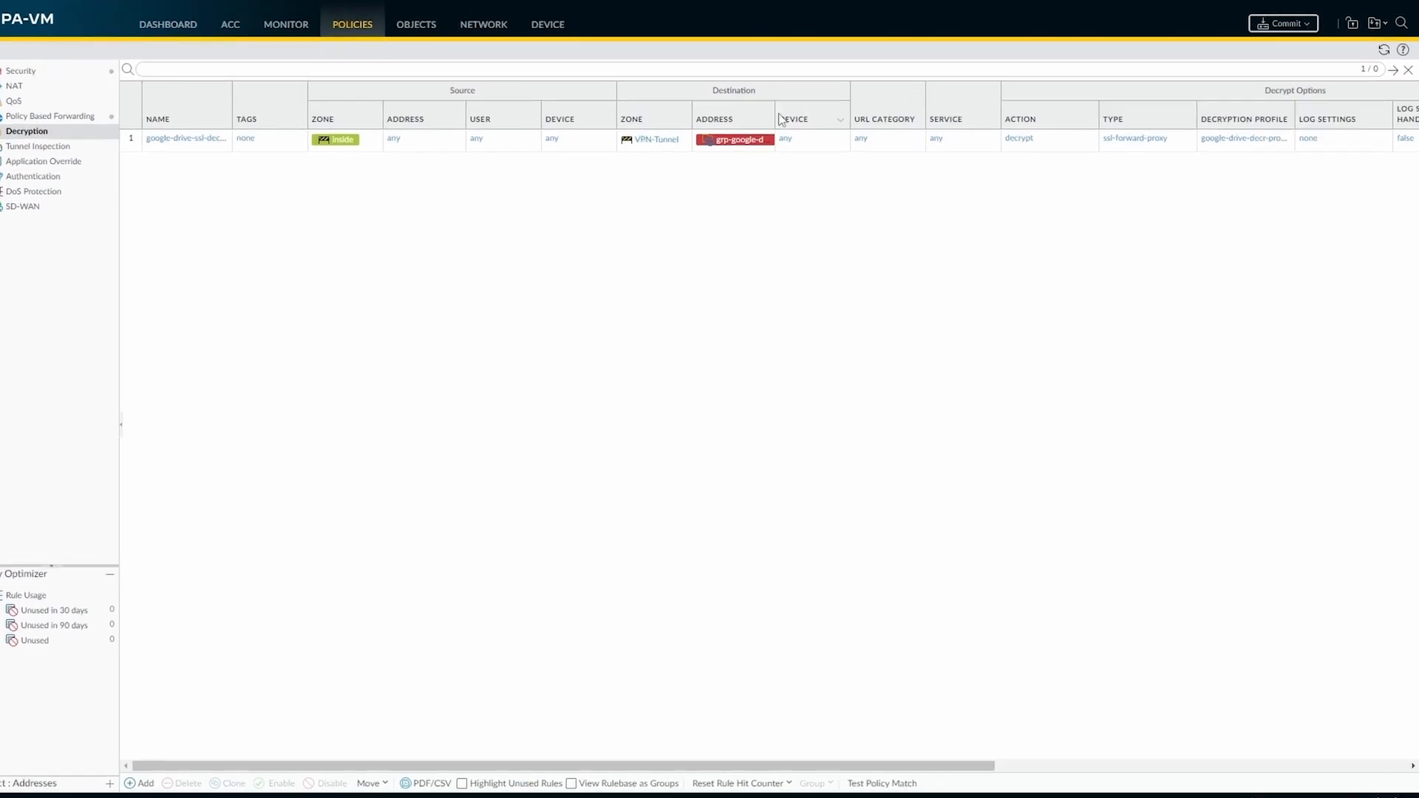
# Widen the destination address column and inspect the members of the grp-google-drive address group
pyautogui.moveTo(781, 120); pyautogui.dragTo(819, 158)
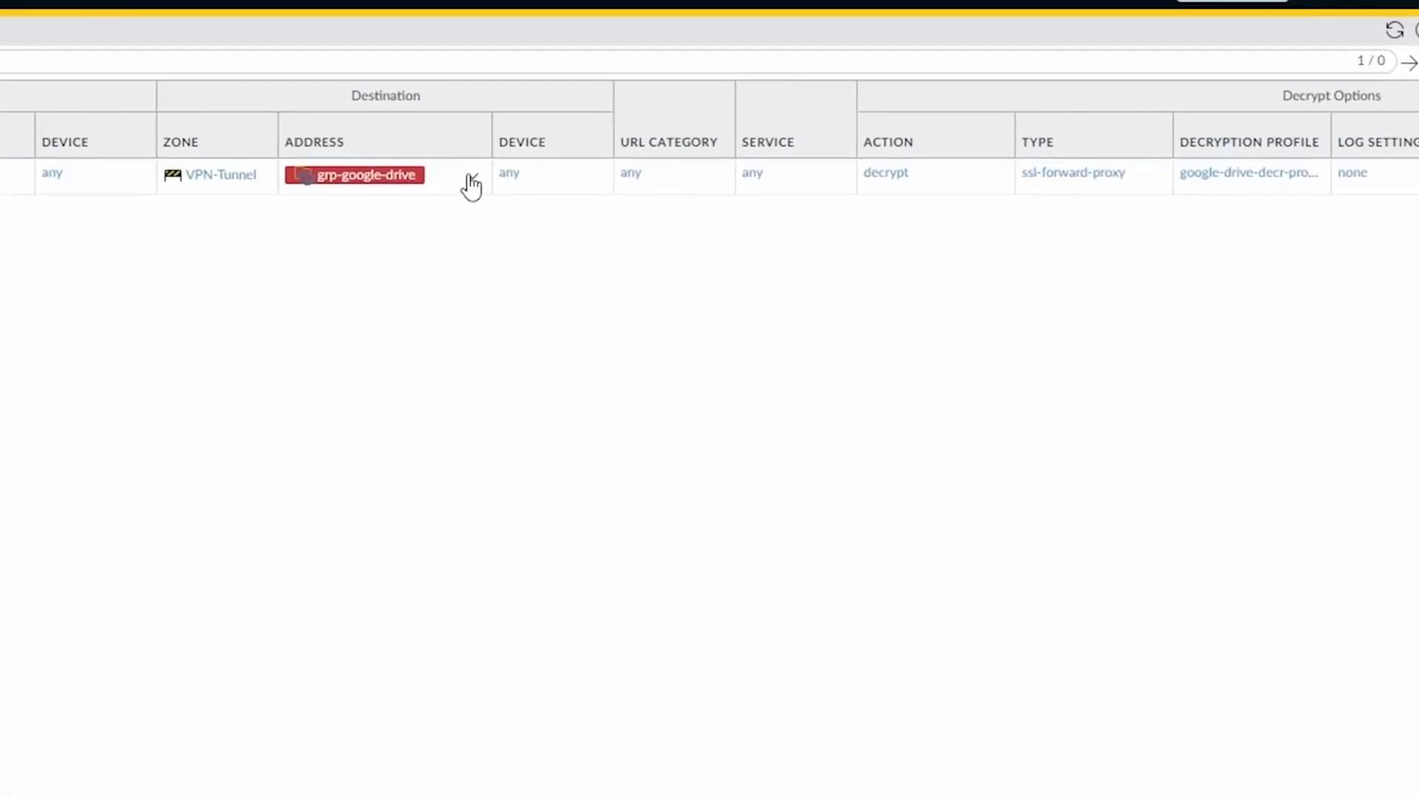
pyautogui.rightClick(474, 185)
pyautogui.moveTo(533, 259)
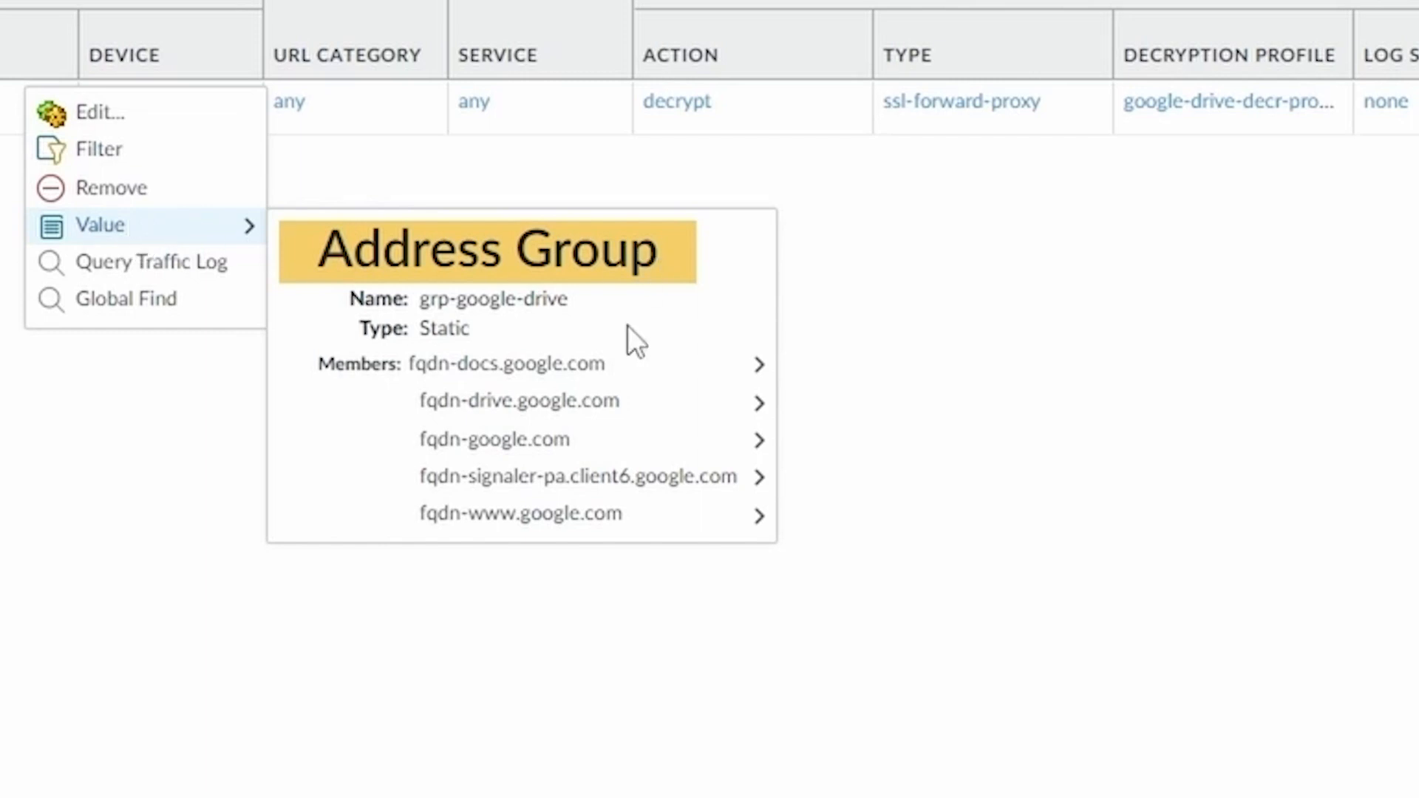
pyautogui.moveTo(603, 369)
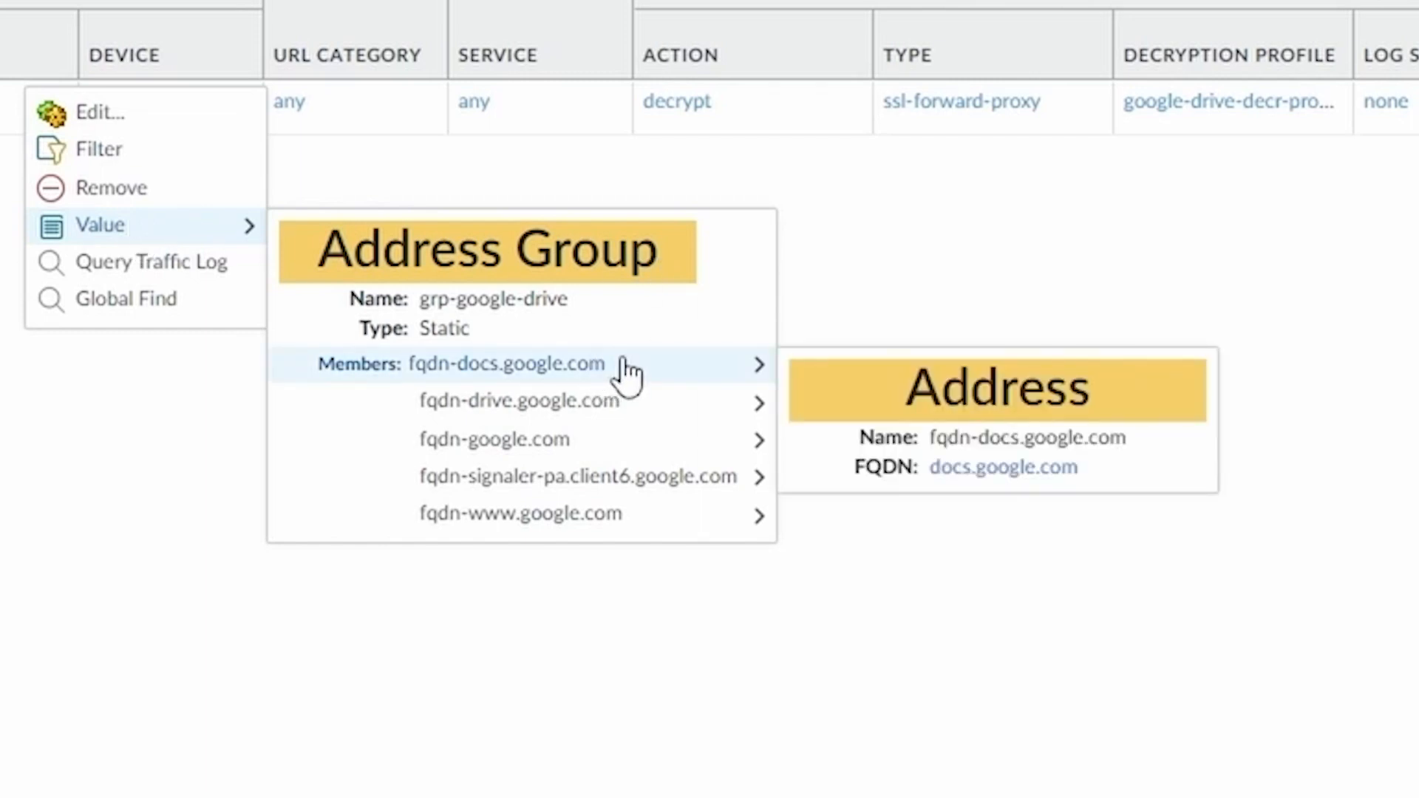
pyautogui.moveTo(649, 412)
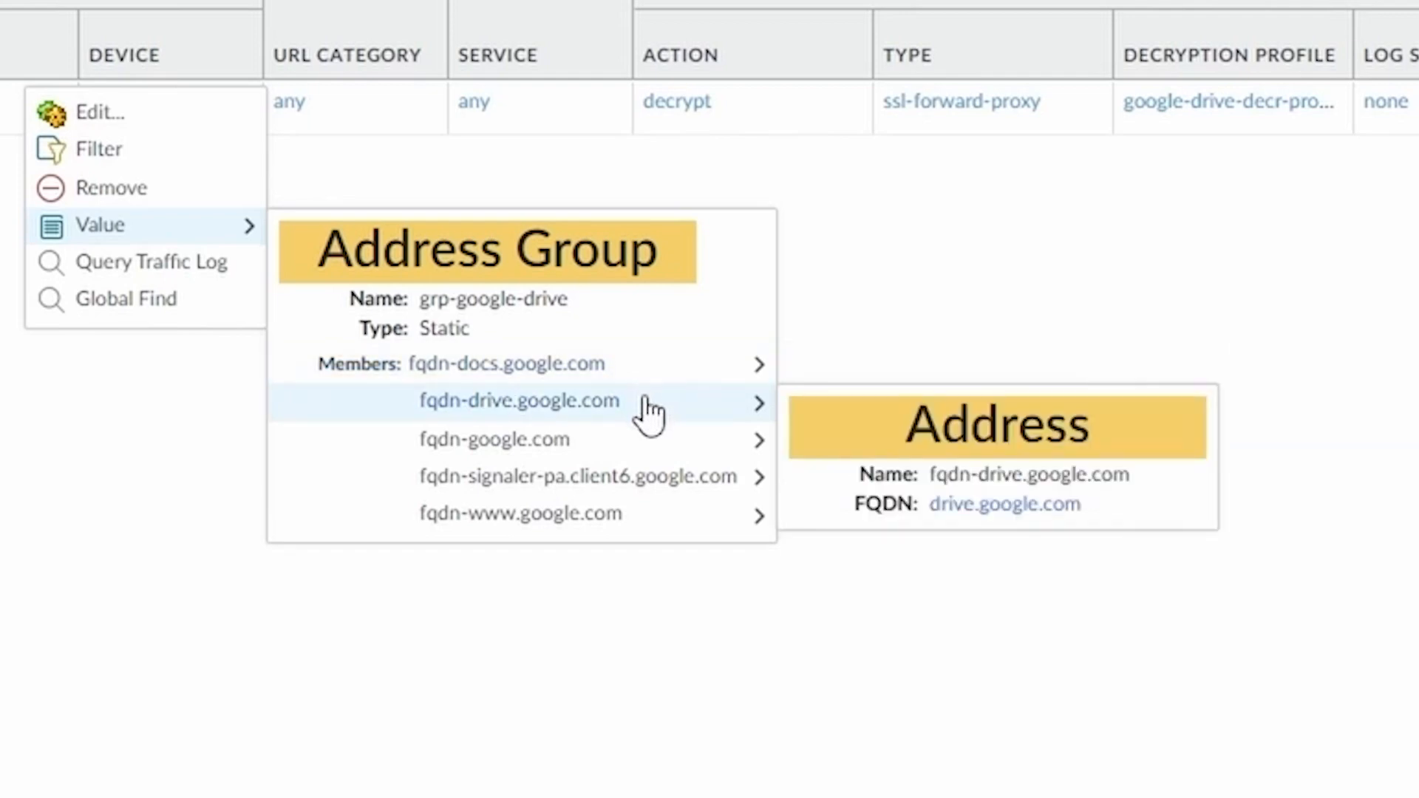
pyautogui.moveTo(665, 481)
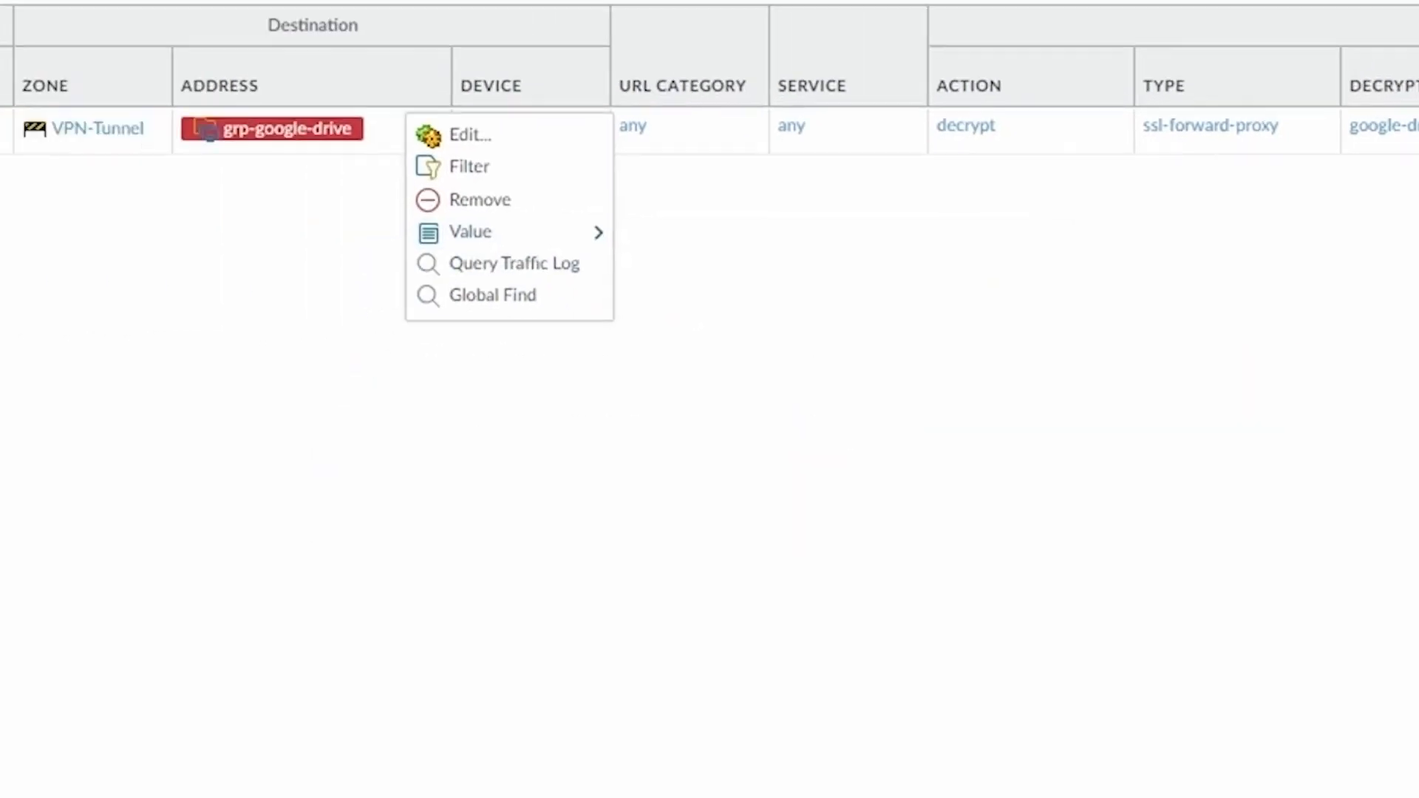
# Try adding a URL category matching "storage" to the decryption rule, and discard the changes
pyautogui.click(111, 189)
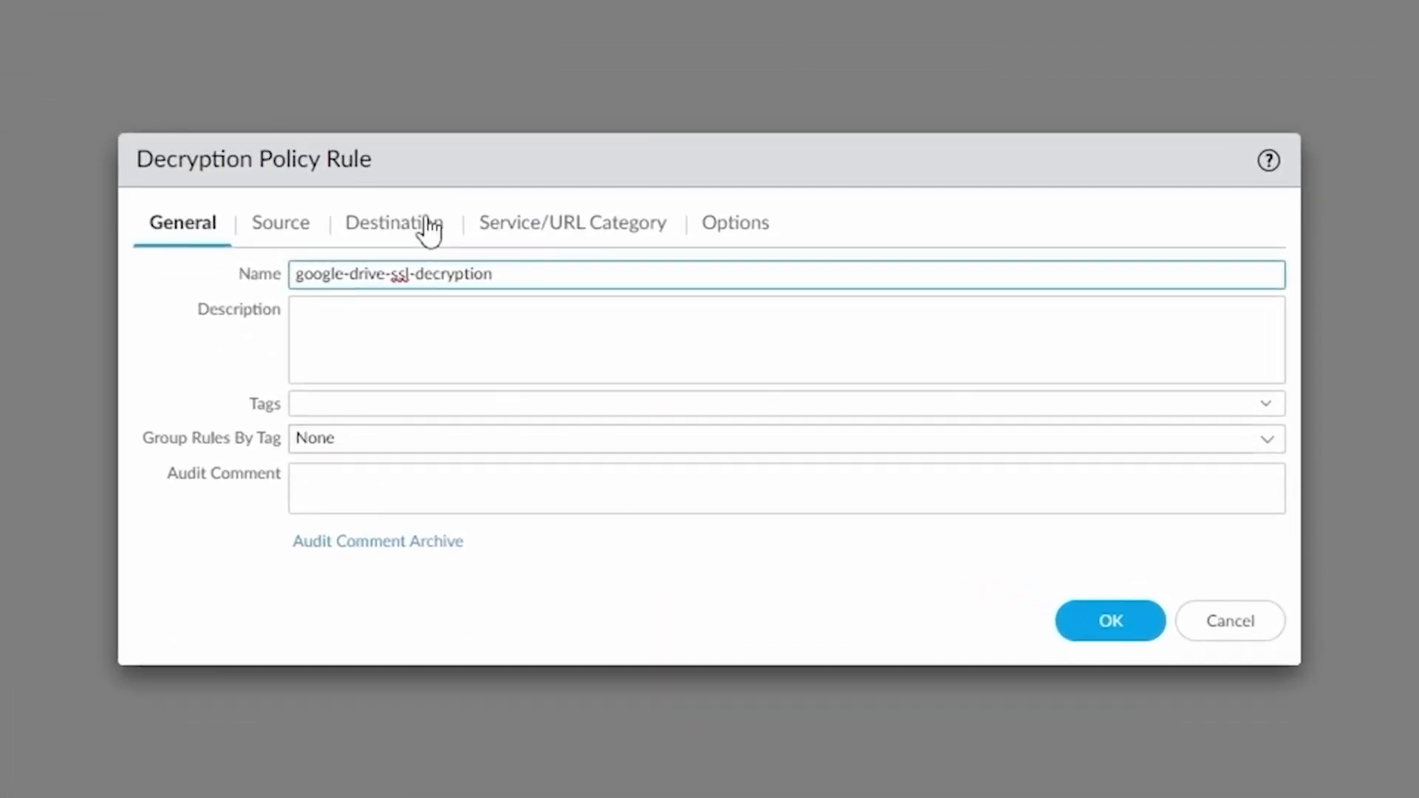
pyautogui.click(750, 446)
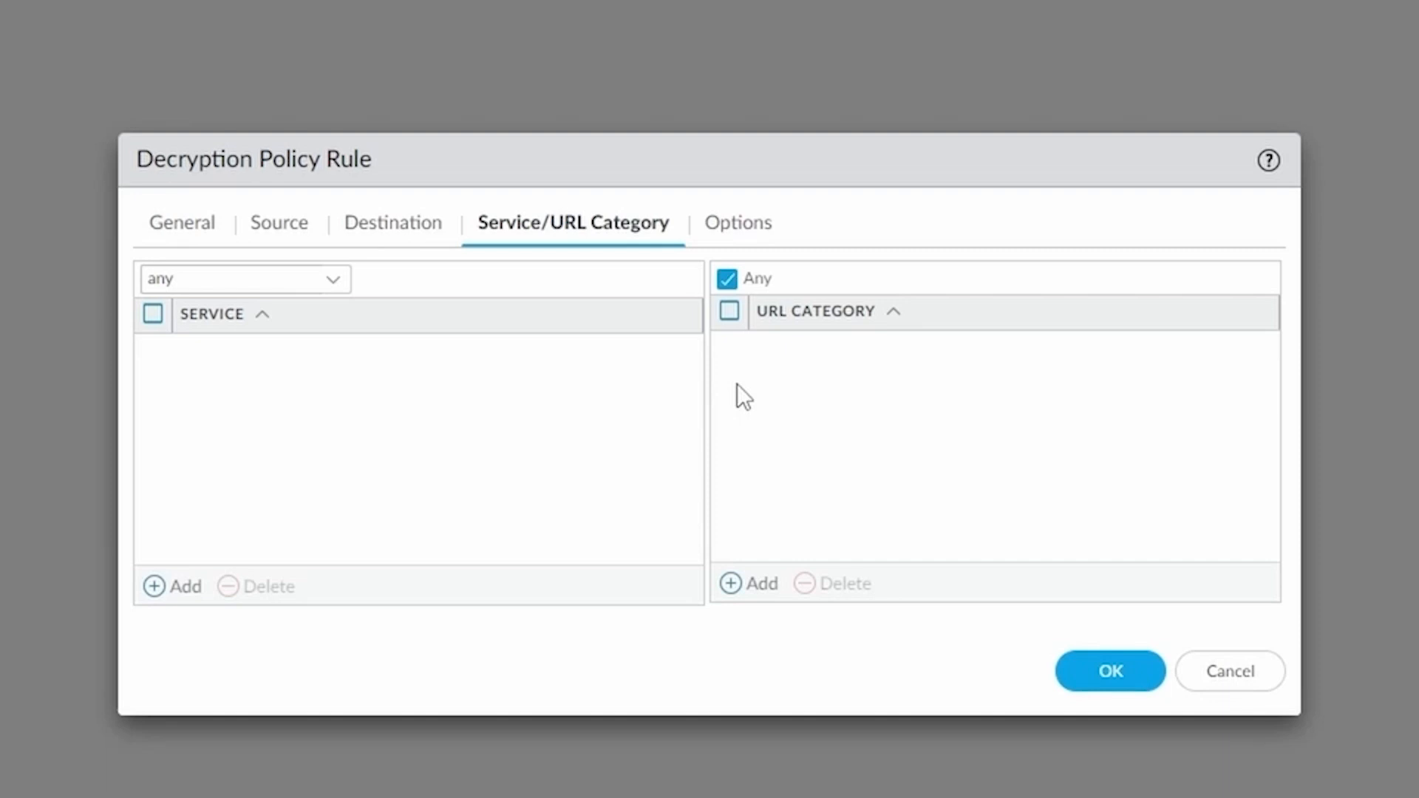
pyautogui.click(757, 585)
pyautogui.write('std')
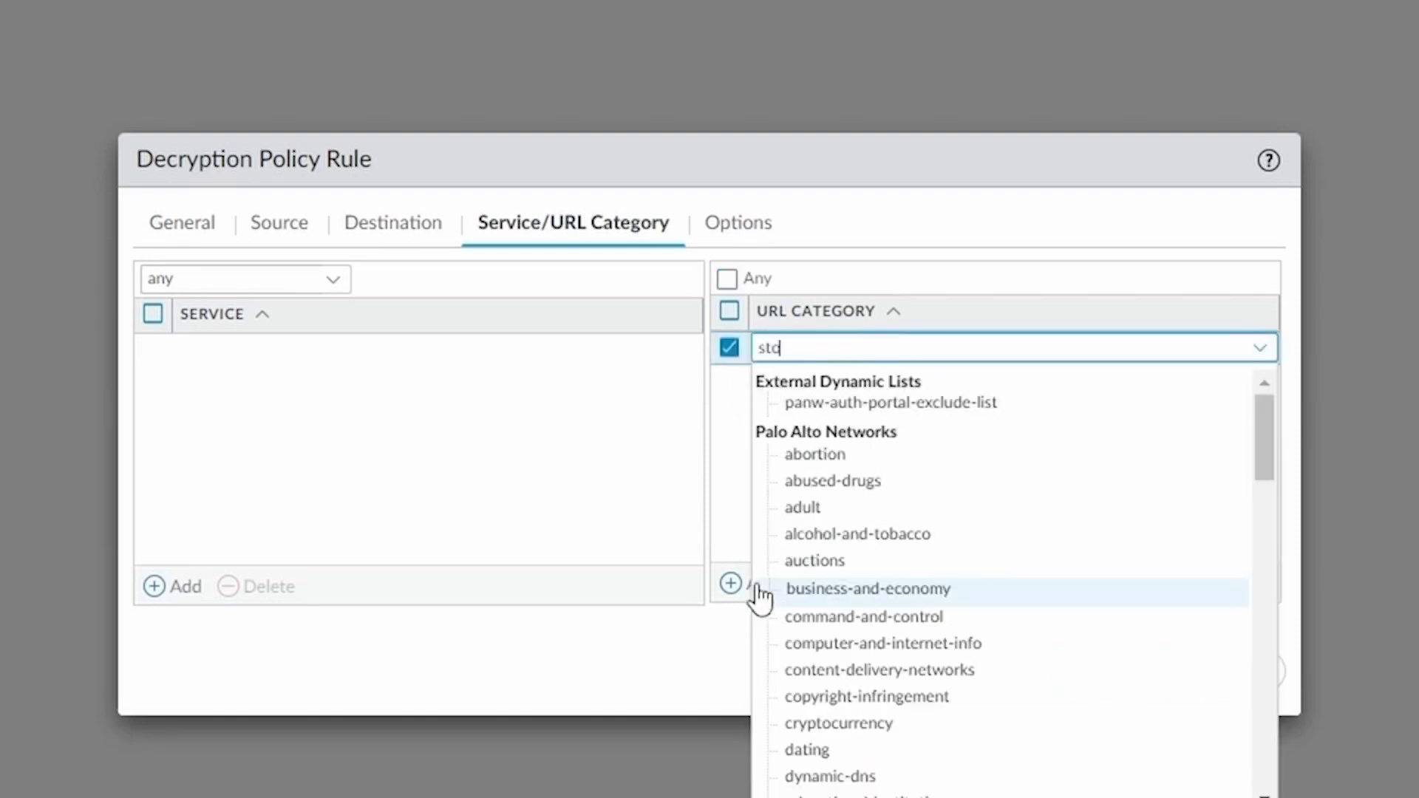
pyautogui.write('rage')
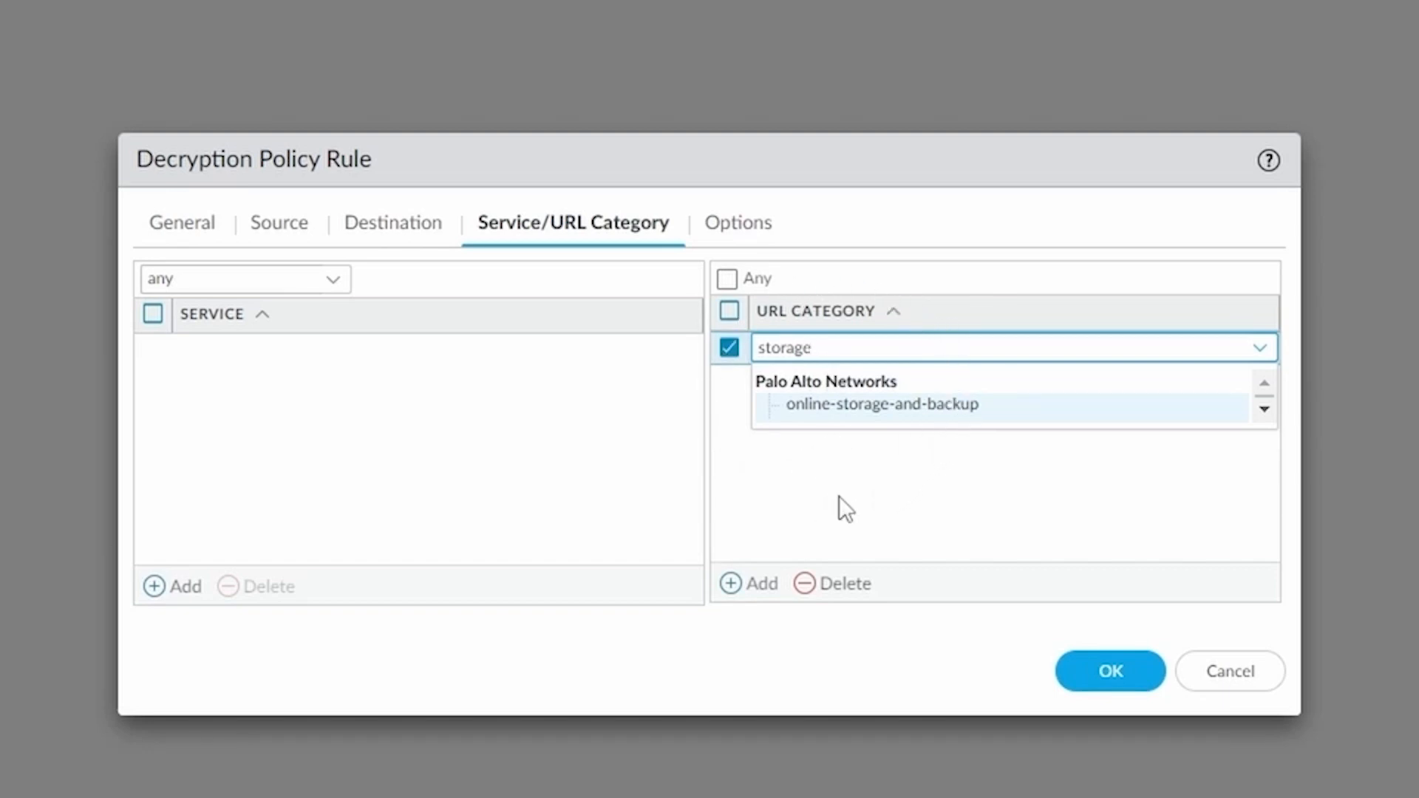
pyautogui.click(850, 584)
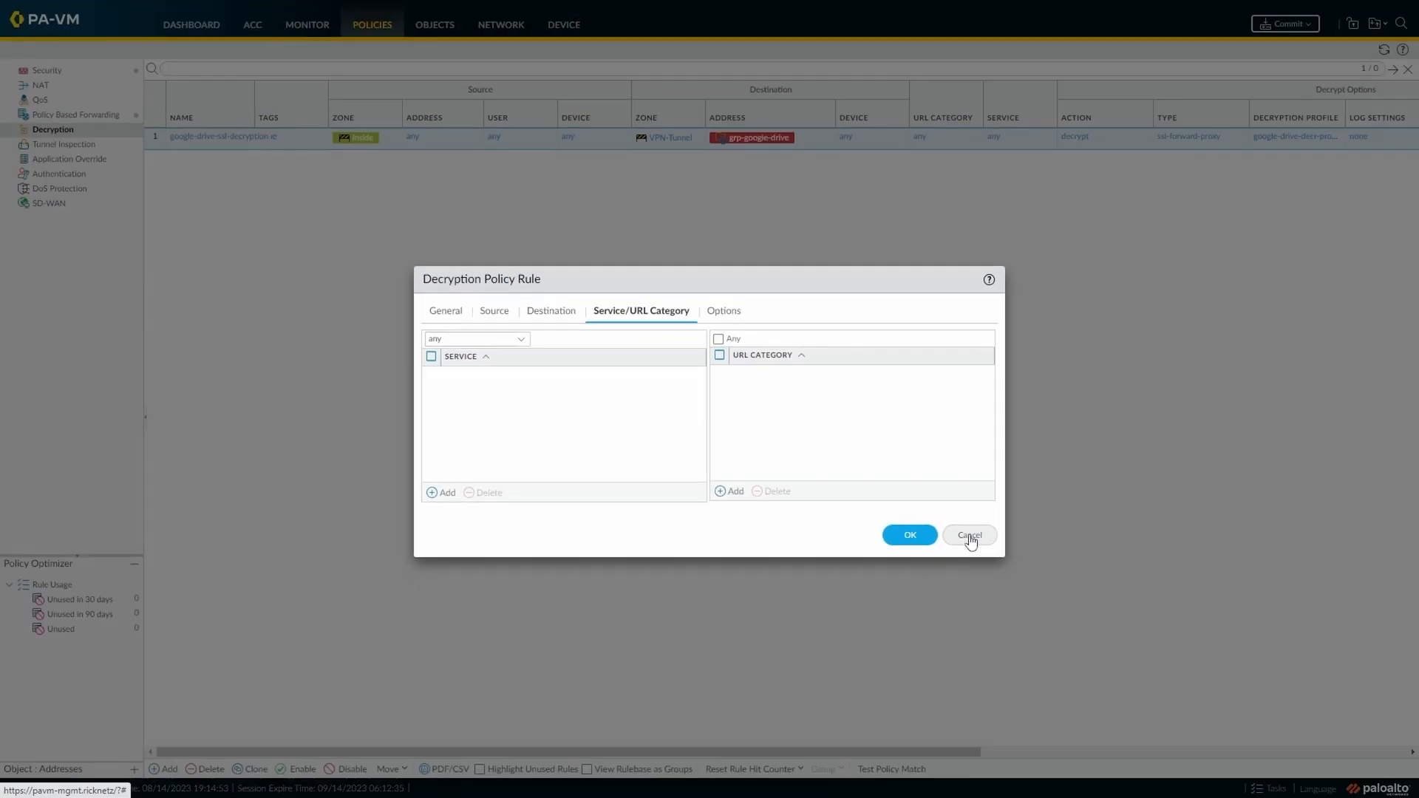
pyautogui.click(969, 536)
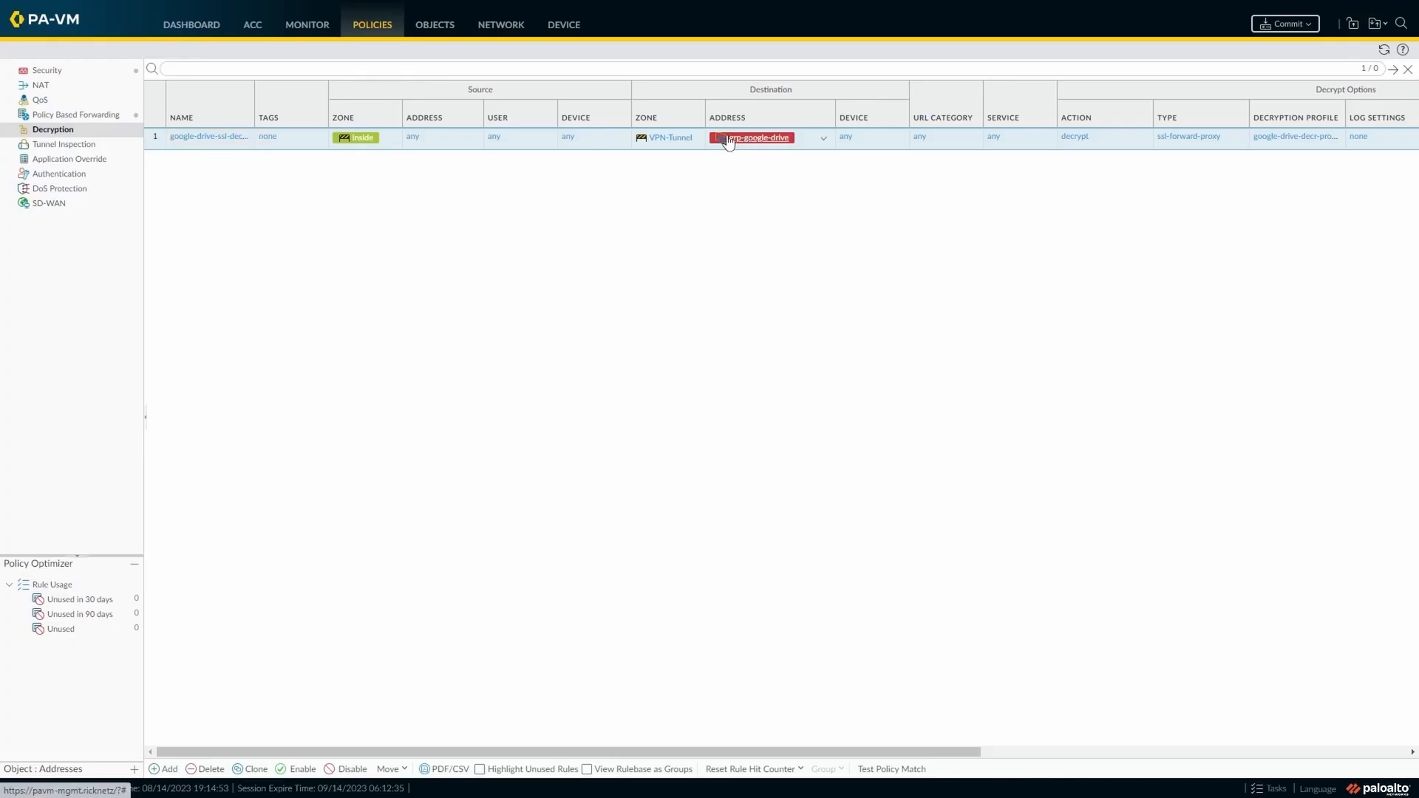
# Review the destination settings of the google-drive-ssl-decryption rule and close it without saving
pyautogui.click(207, 137)
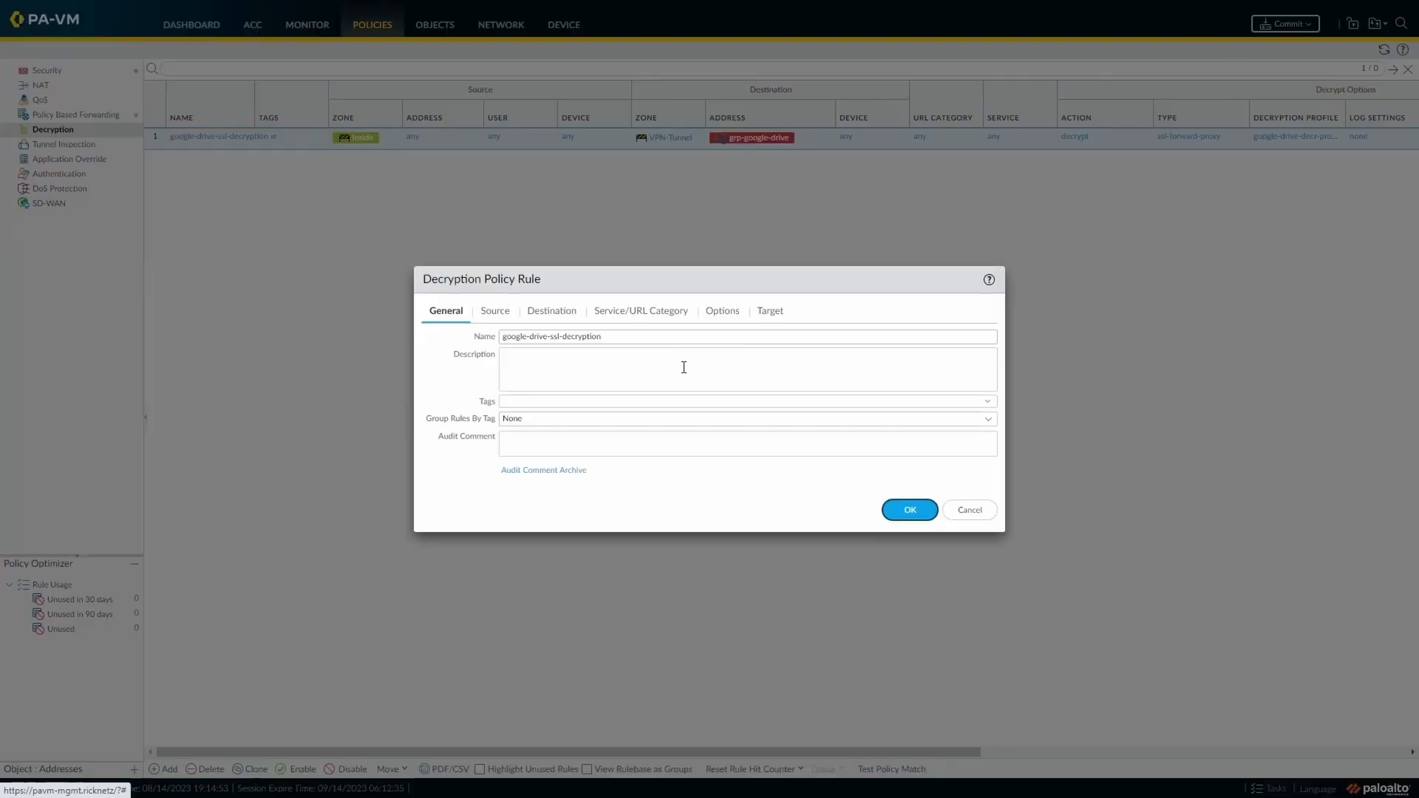
pyautogui.click(551, 310)
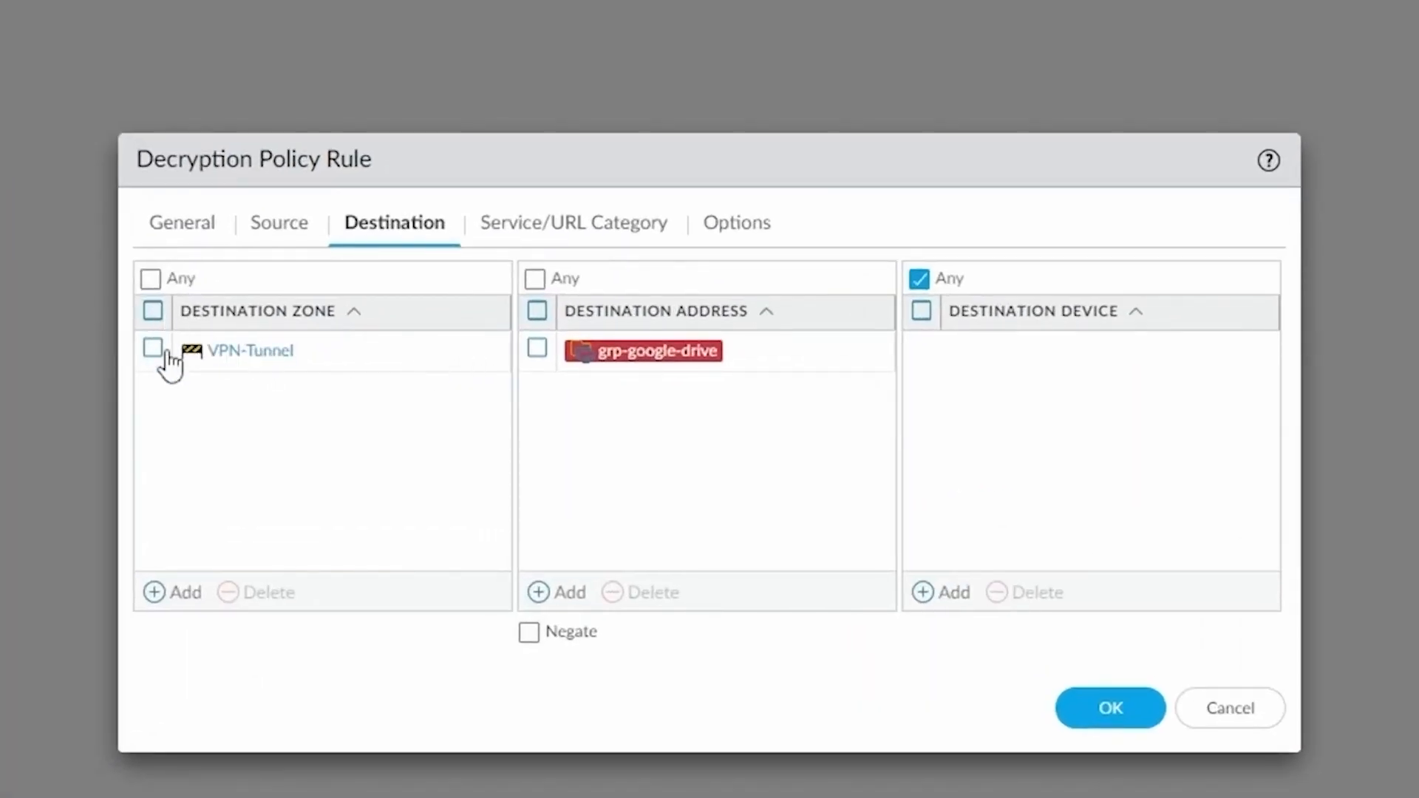
pyautogui.click(550, 281)
pyautogui.click(1231, 709)
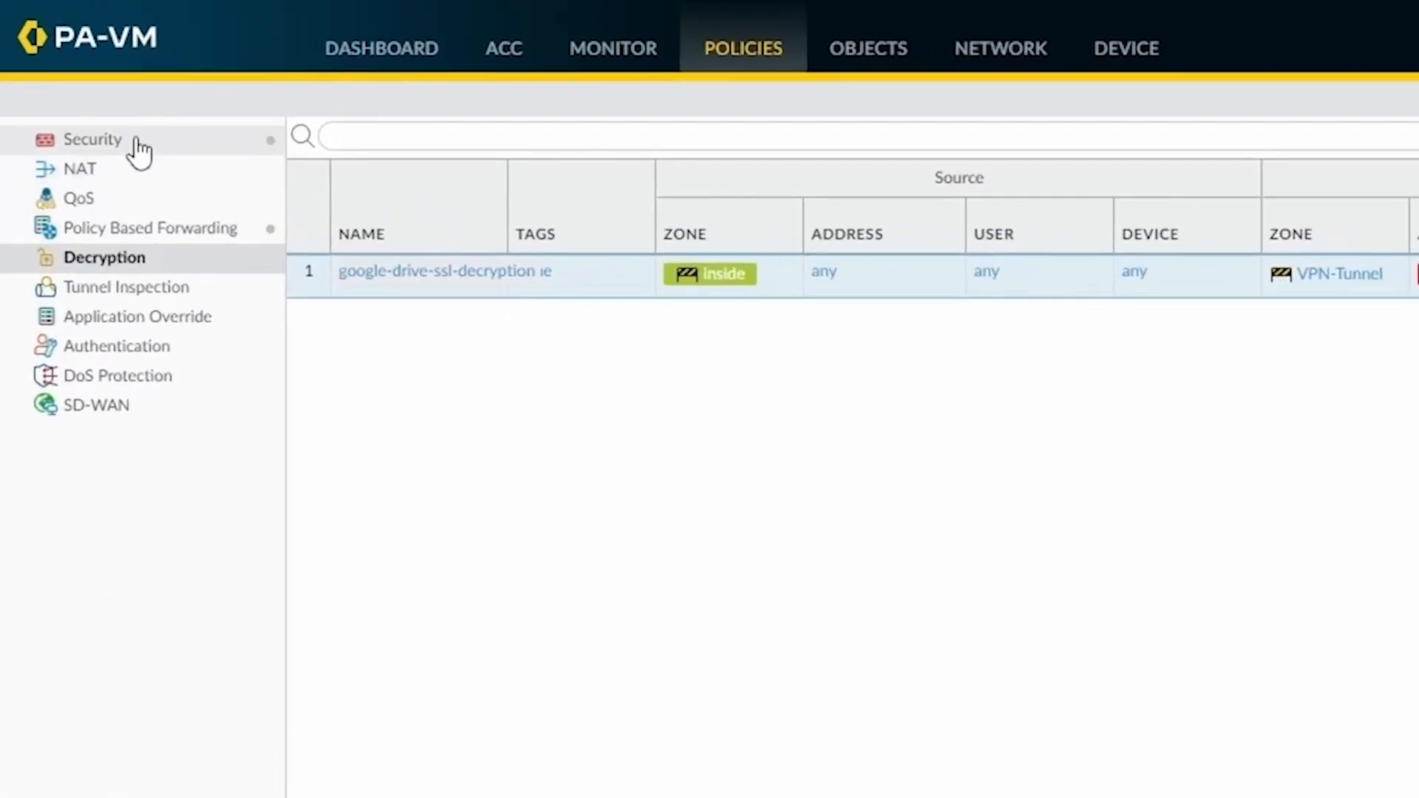
# Add a security policy rule named block-google-drive-upload
pyautogui.click(135, 148)
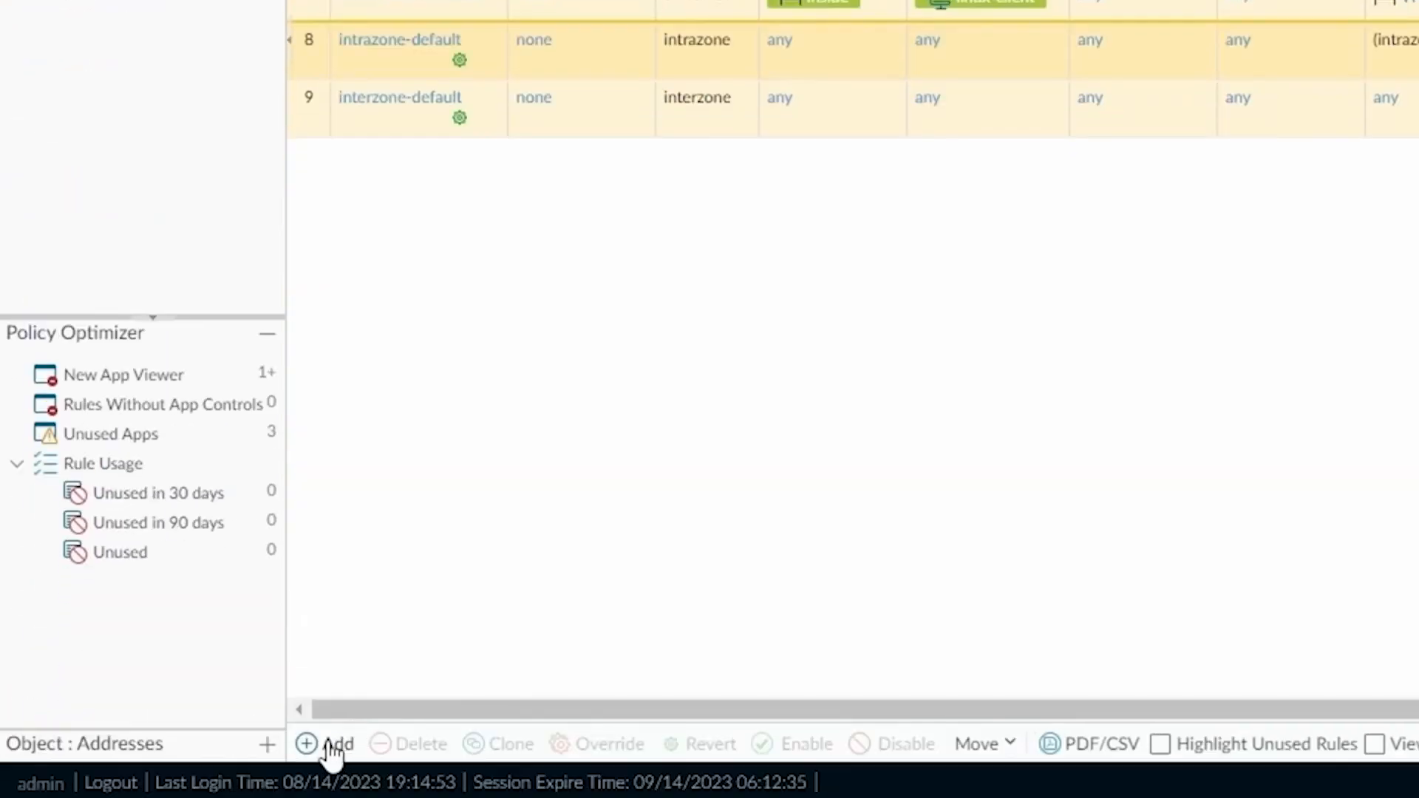
pyautogui.click(329, 748)
pyautogui.click(355, 261)
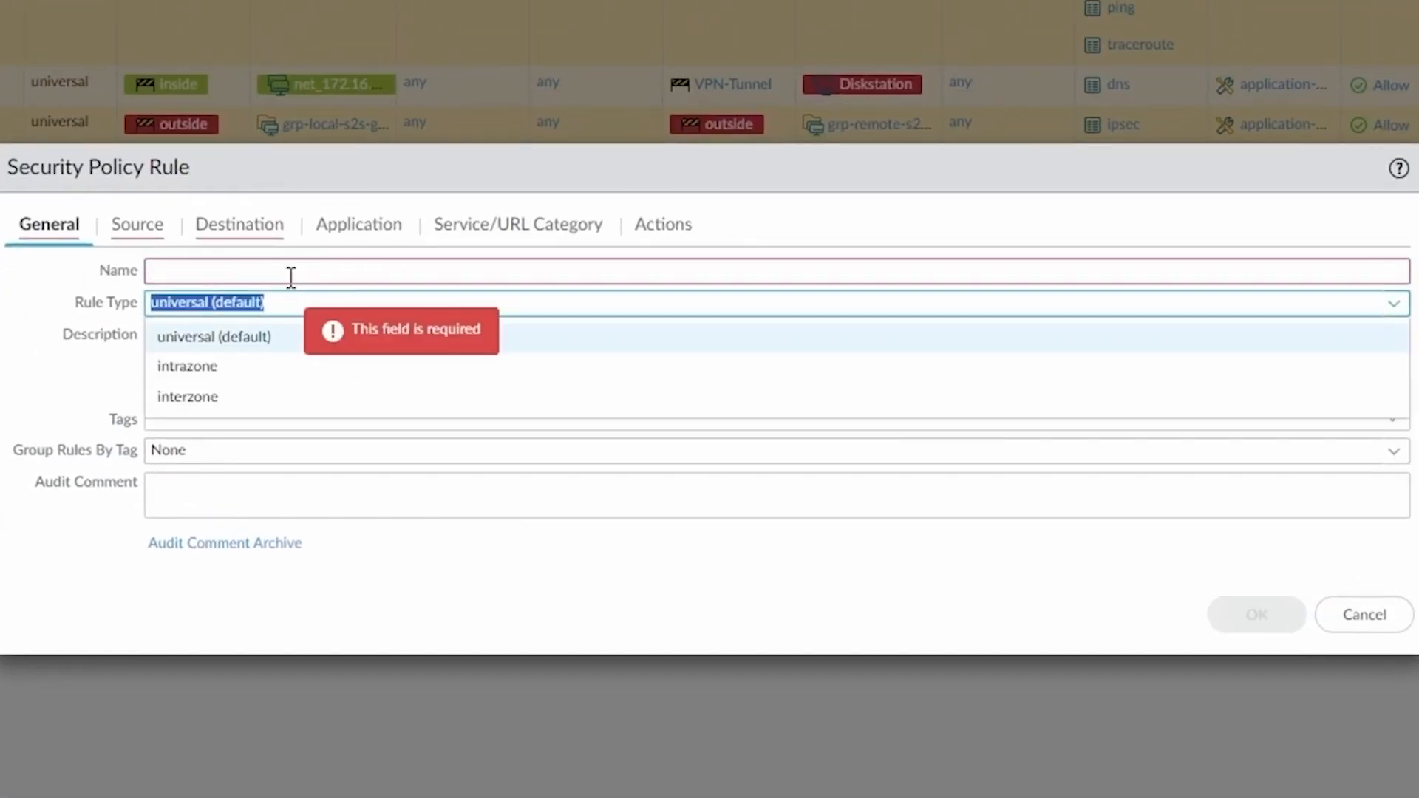
pyautogui.click(293, 274)
pyautogui.write('block')
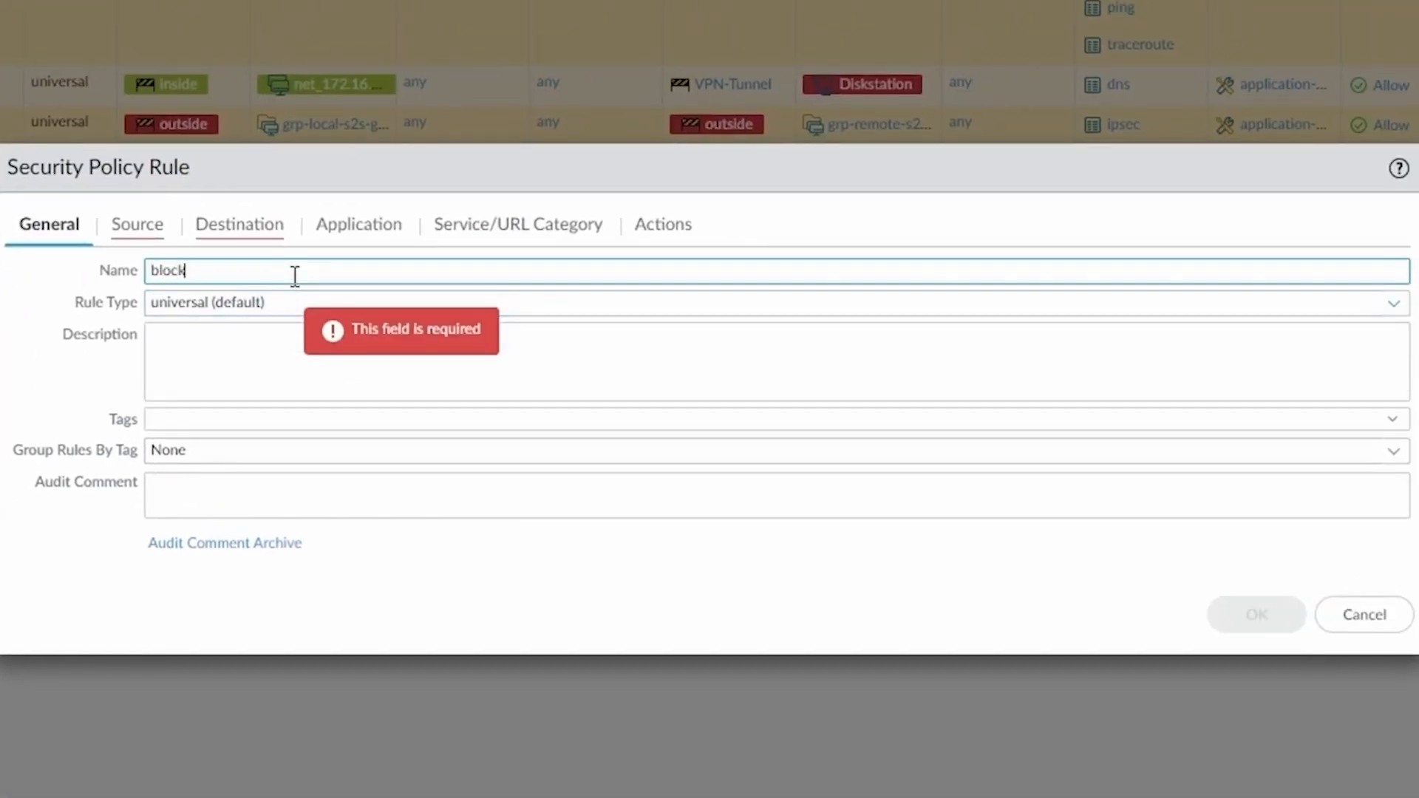
pyautogui.write('-google-drive-upload')
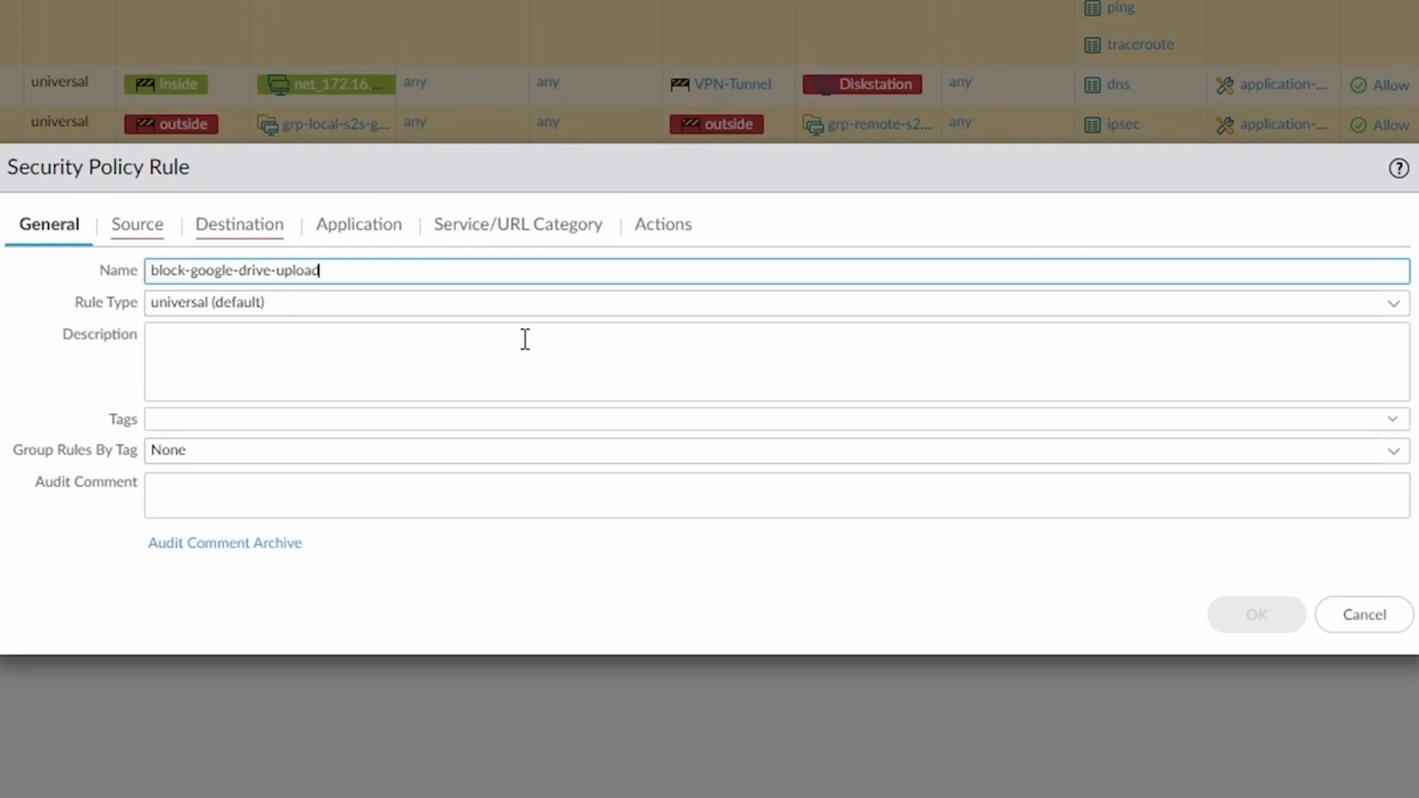
# Set the security rule's source zone to inside
pyautogui.click(147, 237)
pyautogui.click(52, 560)
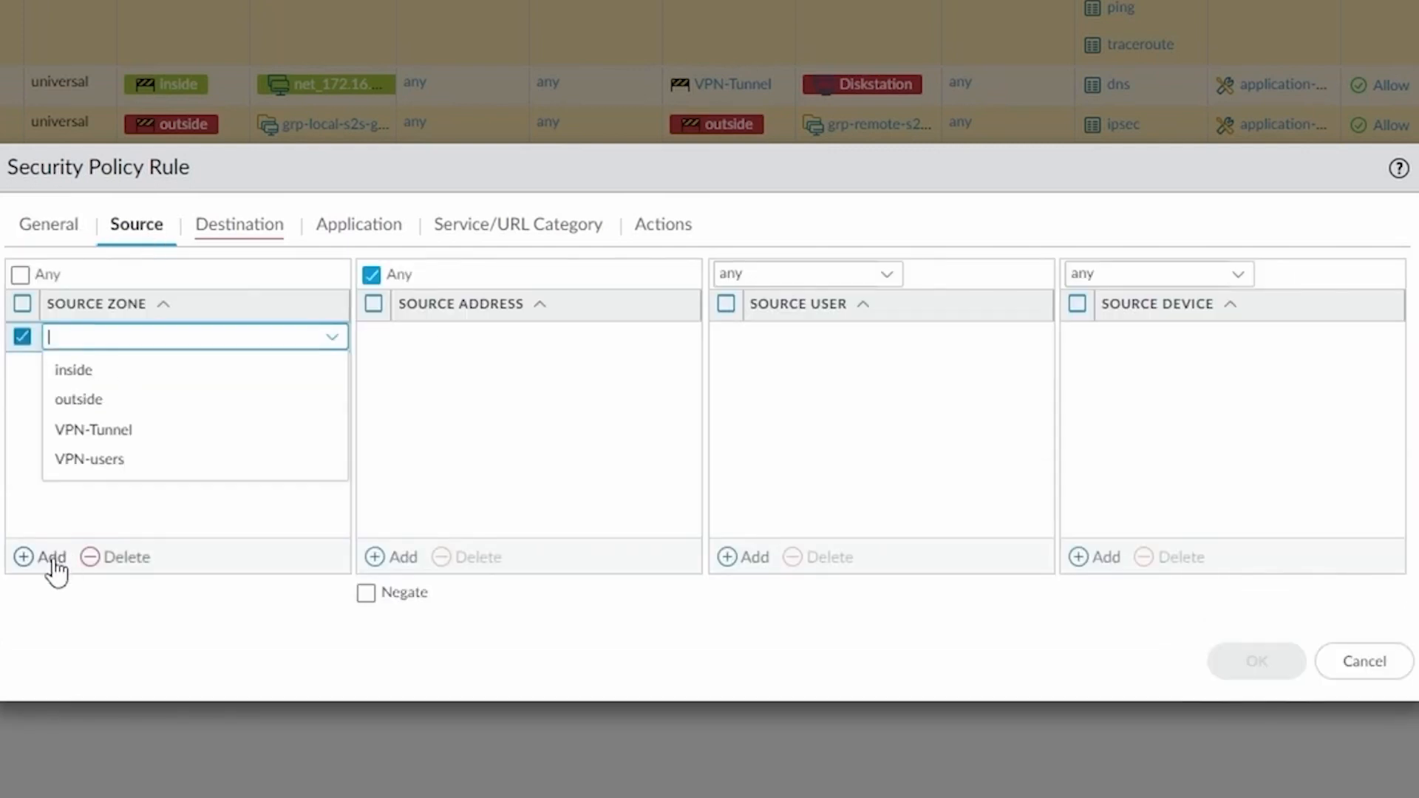
pyautogui.write('inside')
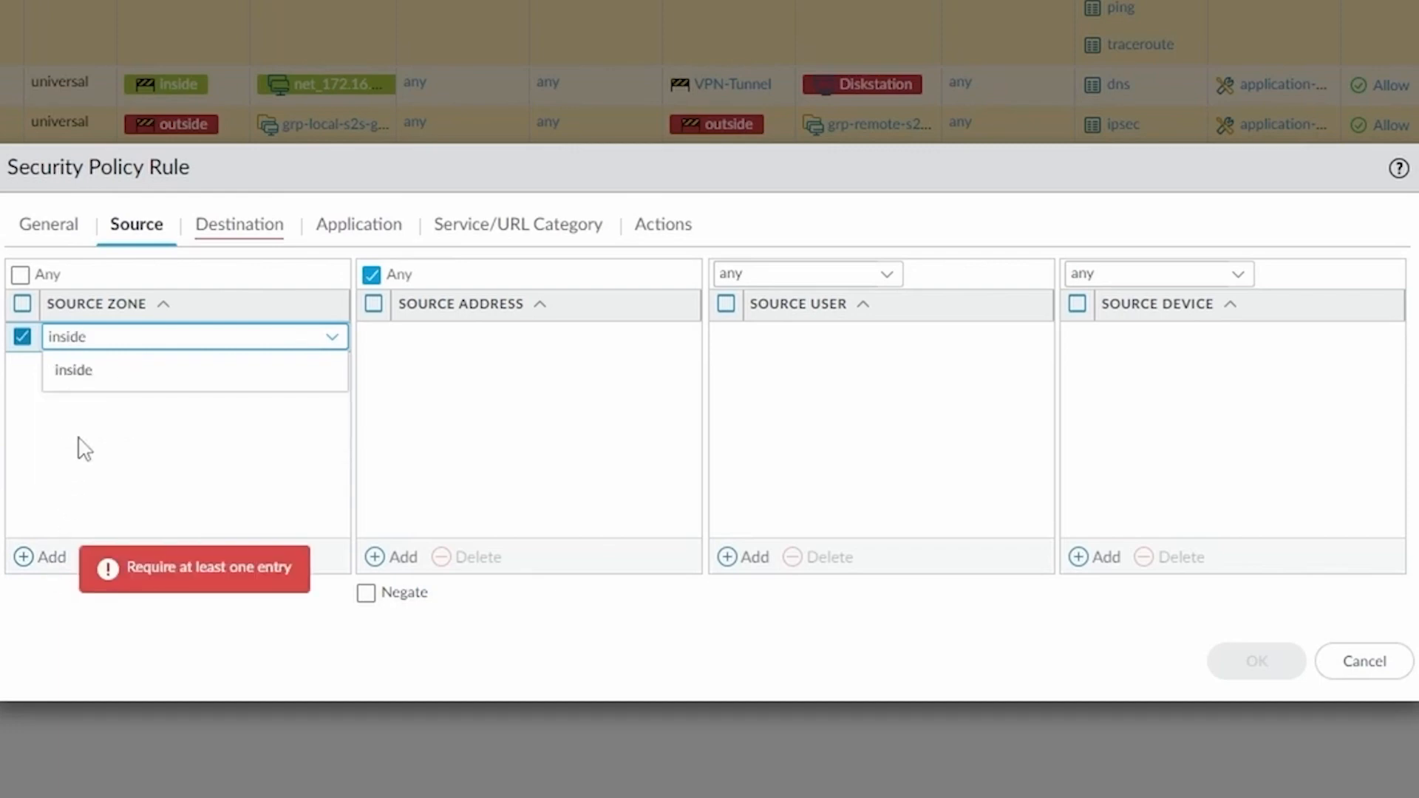
pyautogui.click(99, 372)
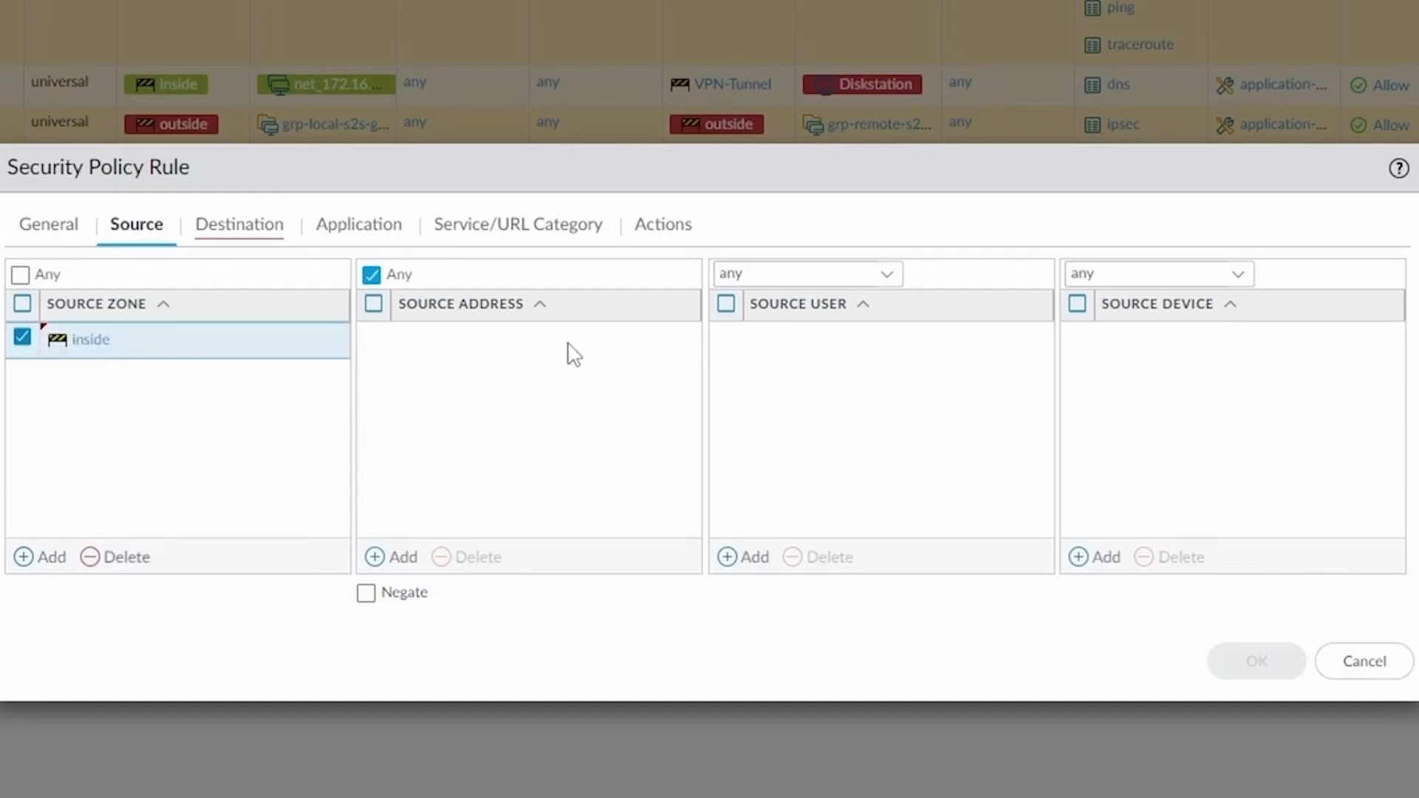
# Set the security rule's destination zone to VPN-Tunnel
pyautogui.click(262, 236)
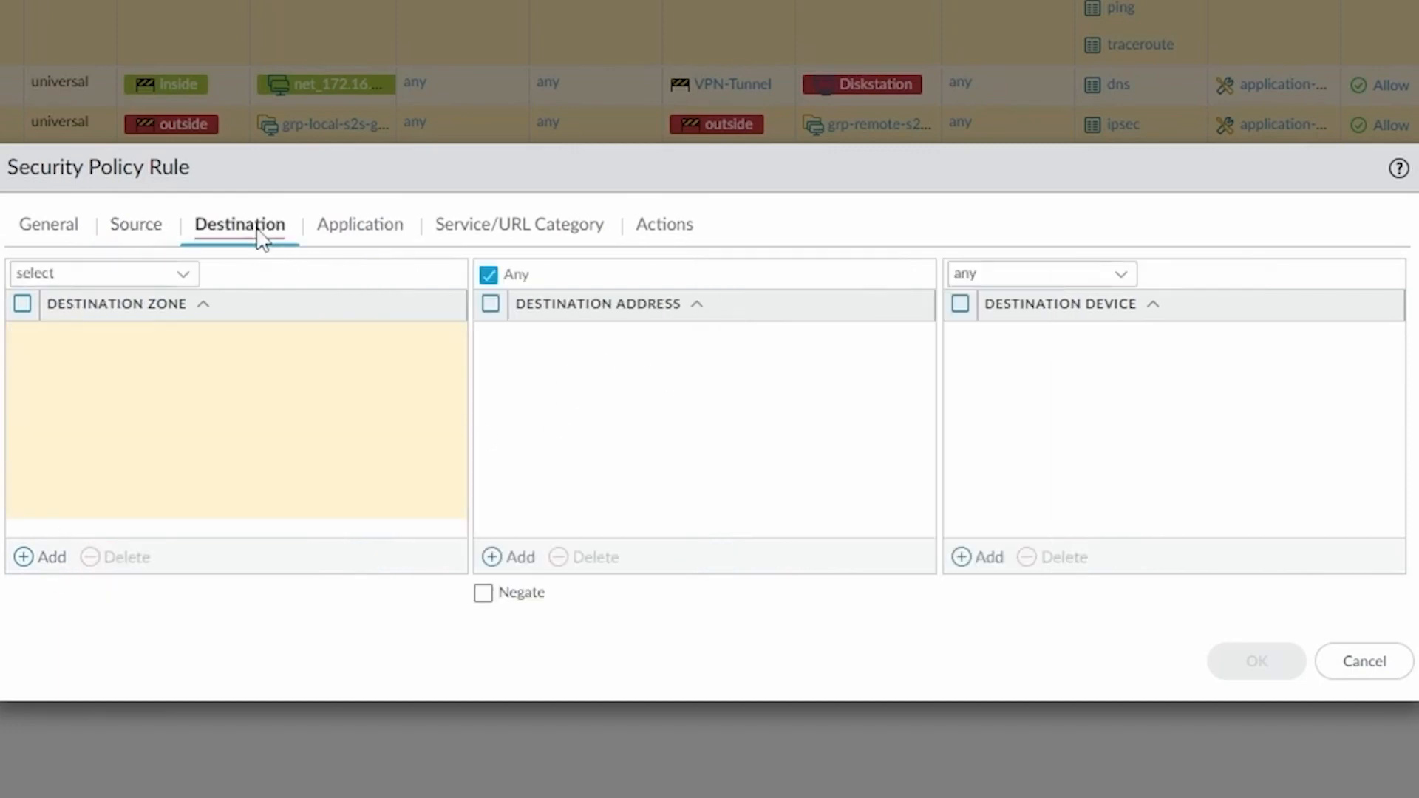
pyautogui.click(44, 563)
pyautogui.write('tunne')
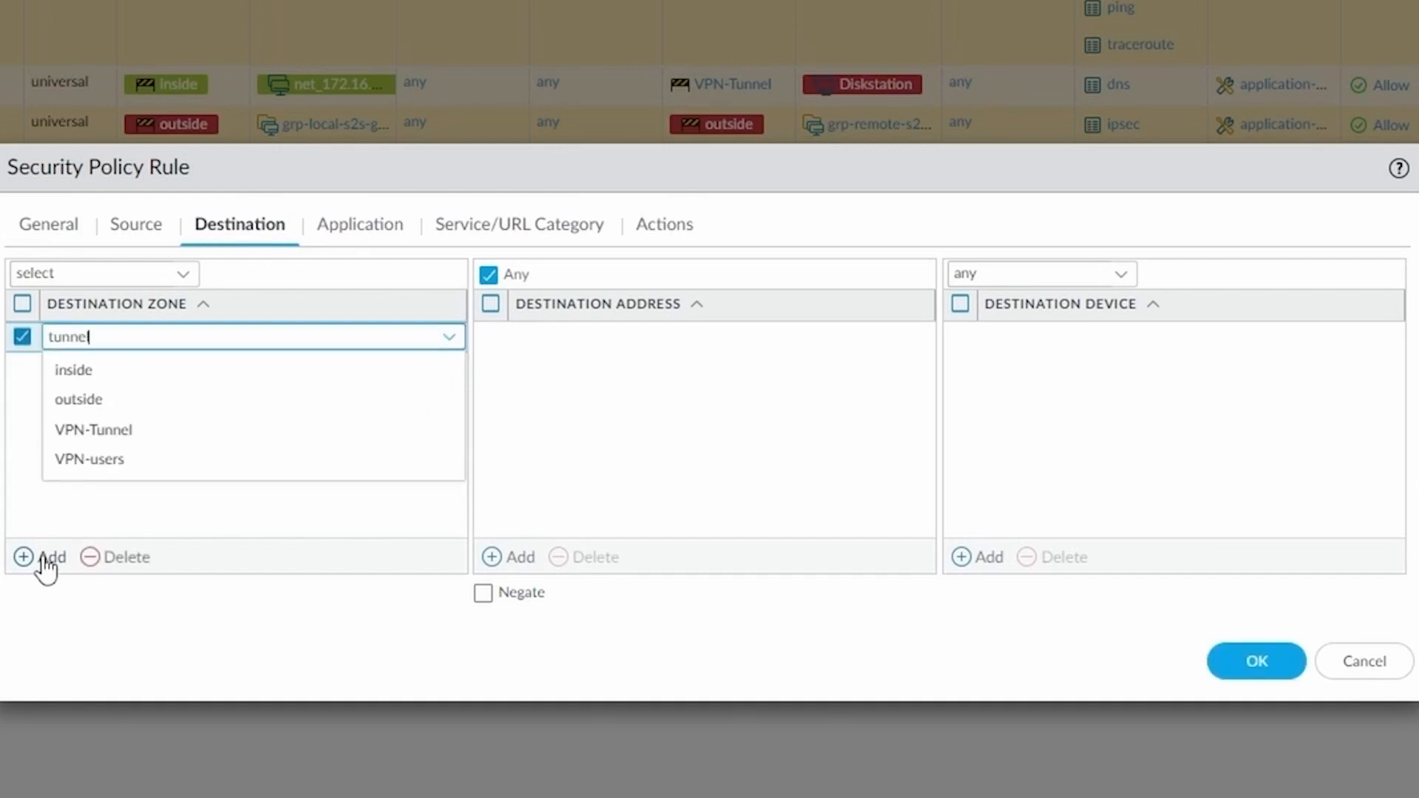
pyautogui.write('l')
pyautogui.click(111, 368)
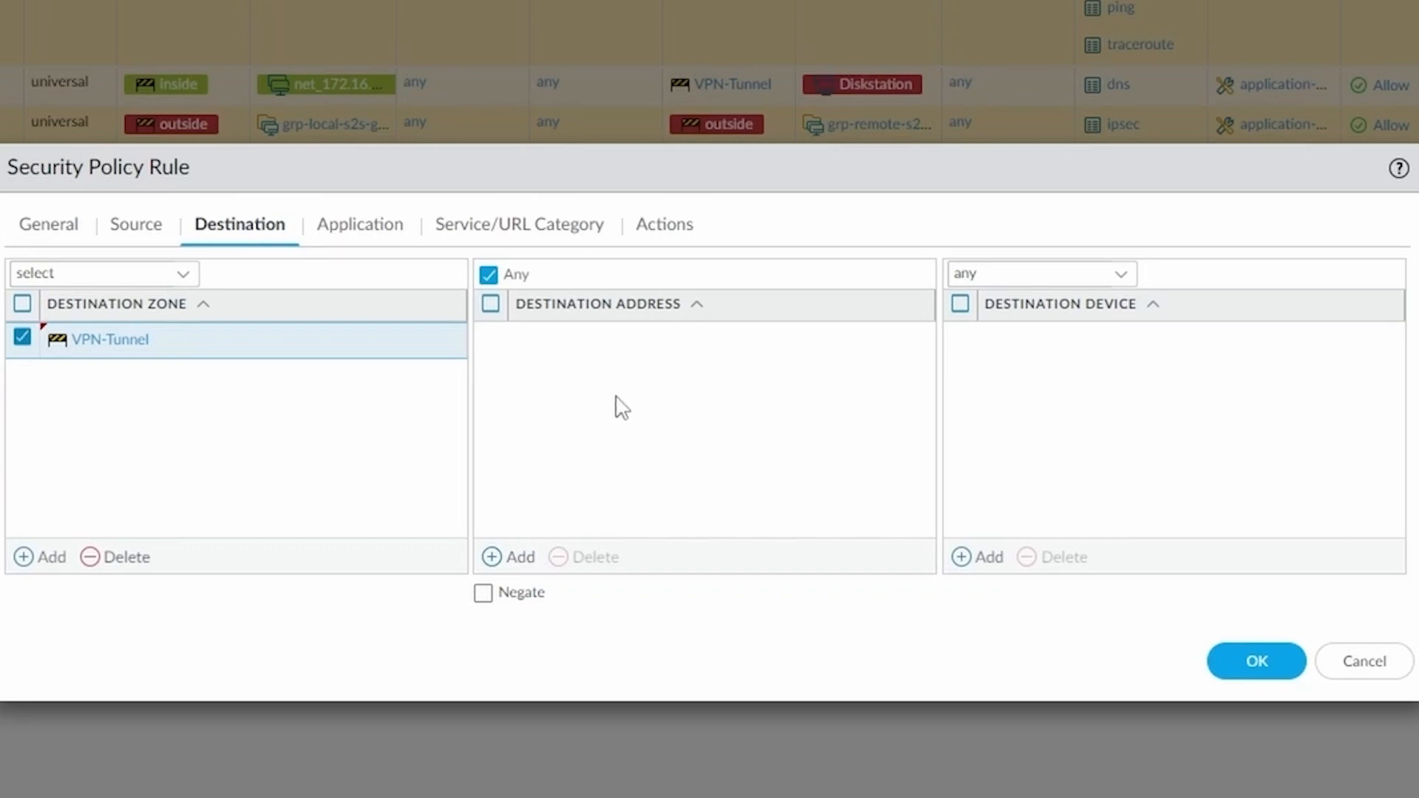
# Add google-docs-uploading as the application matched by the security rule
pyautogui.click(368, 235)
pyautogui.click(28, 558)
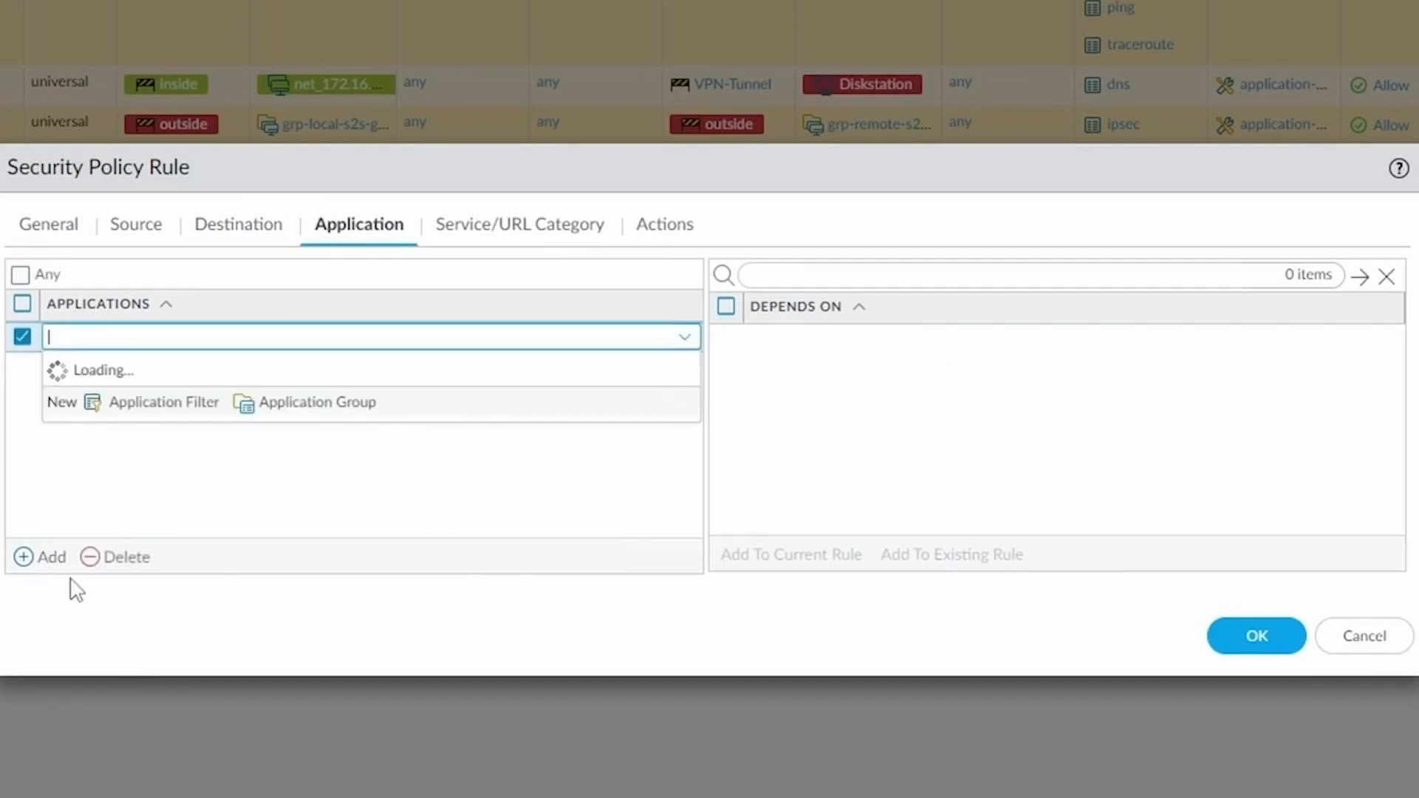
pyautogui.write('google-')
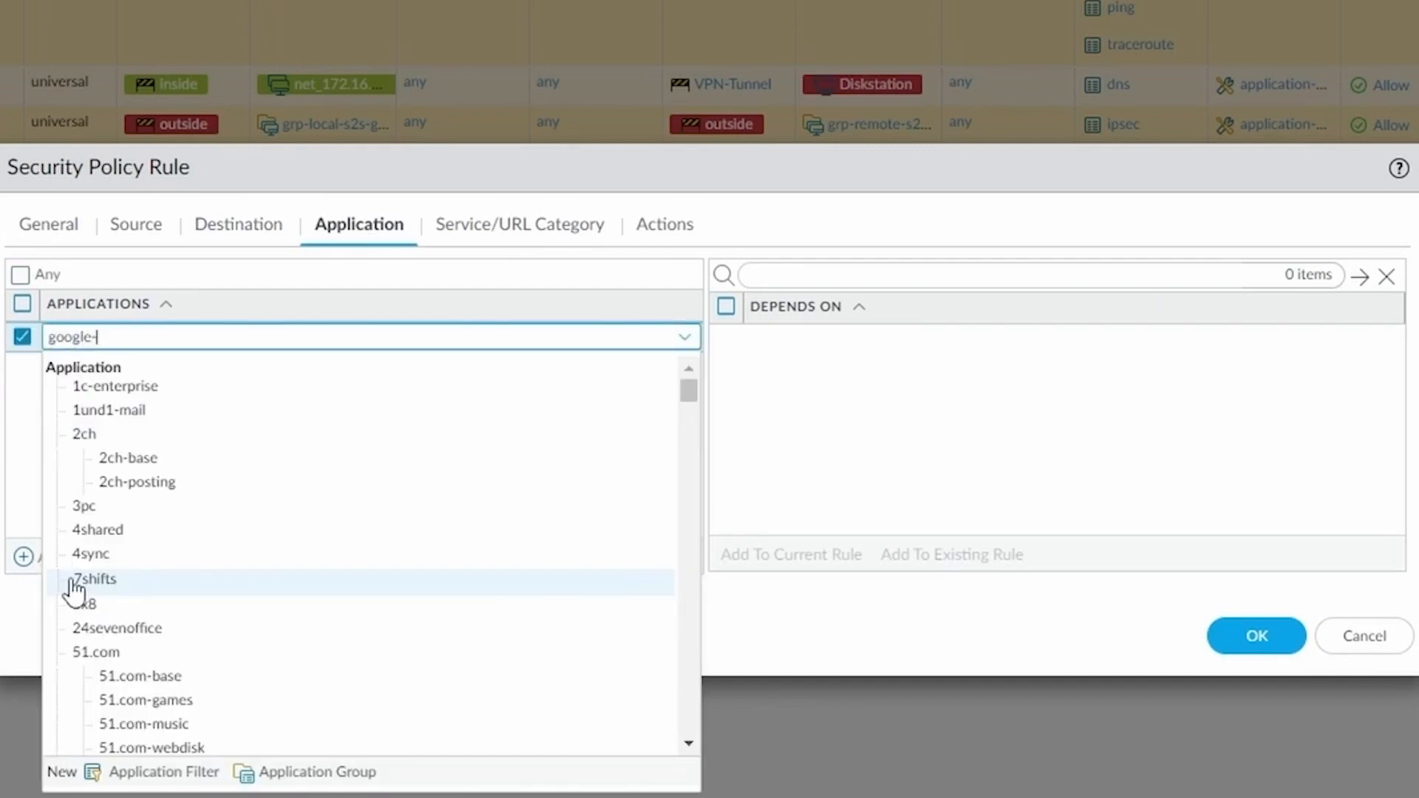
pyautogui.write('docs-')
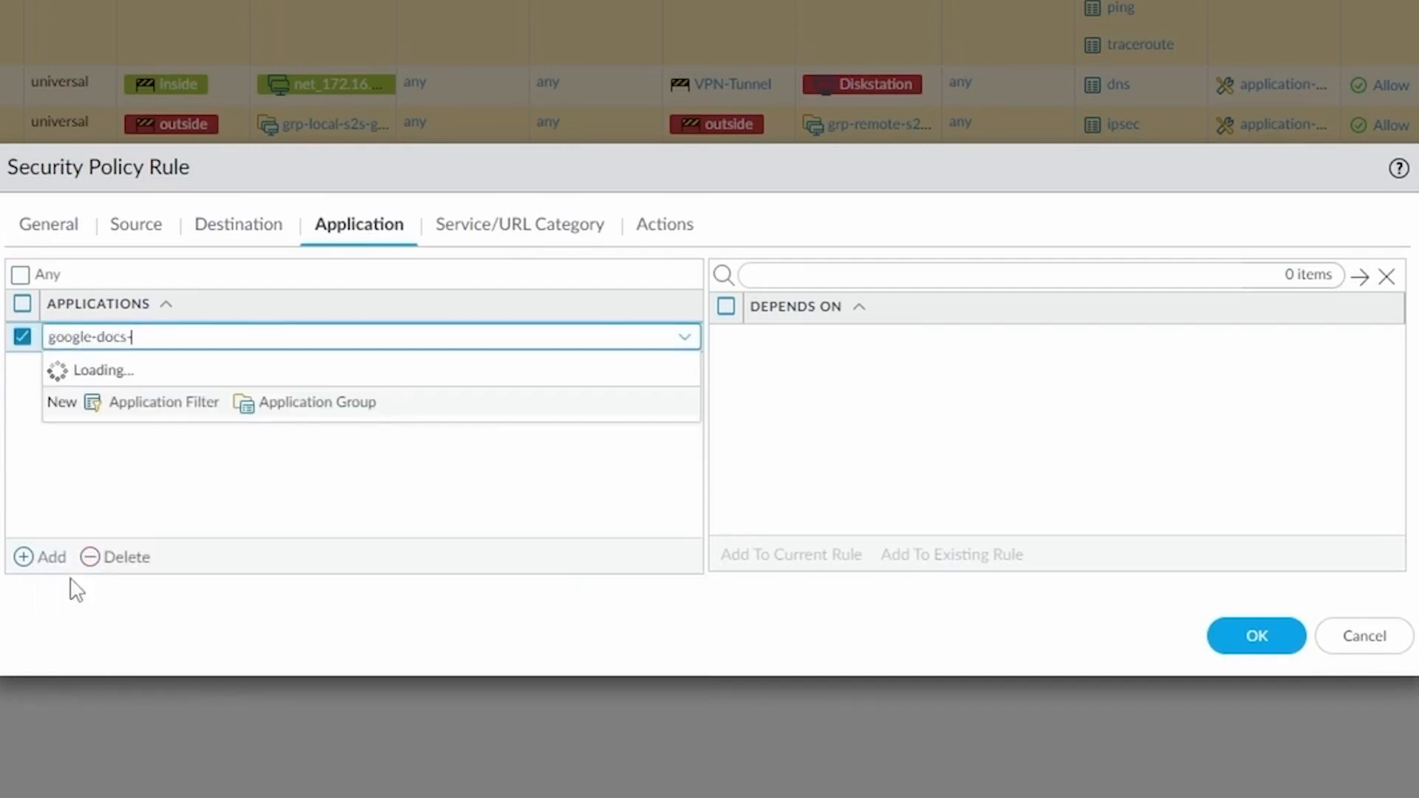
pyautogui.write('upload')
pyautogui.click(200, 392)
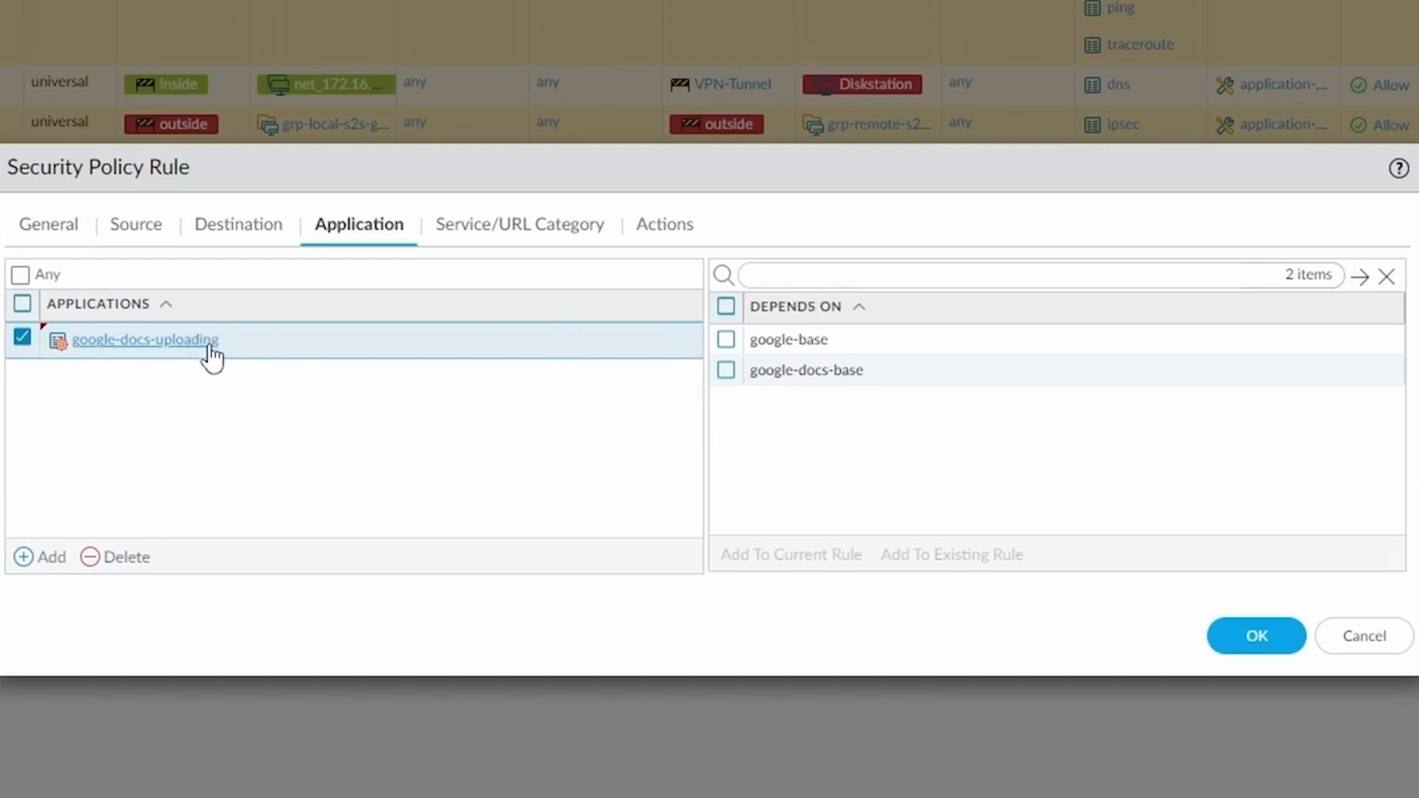
# Keep the service at application-default, set the rule's action to Deny, and save the rule
pyautogui.click(539, 237)
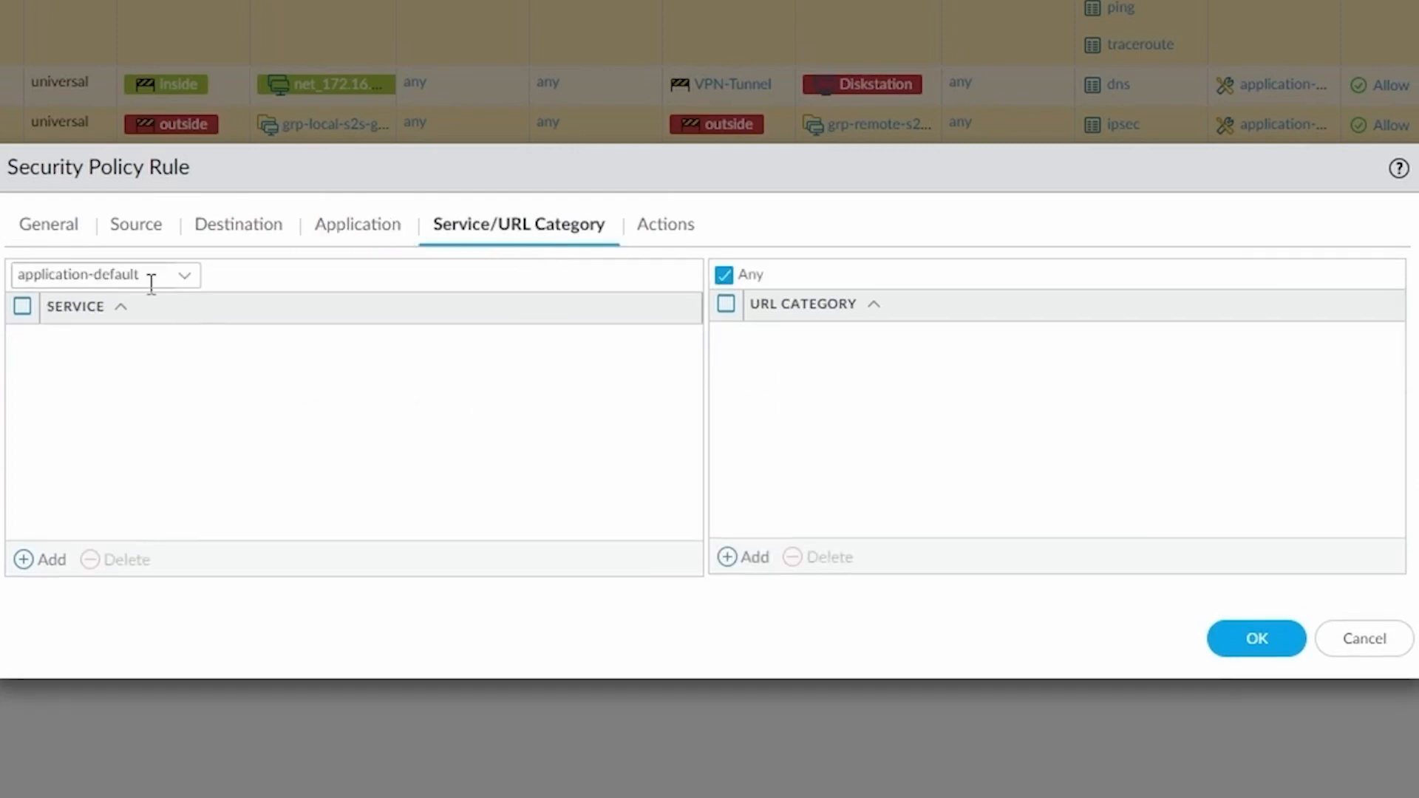
pyautogui.click(676, 229)
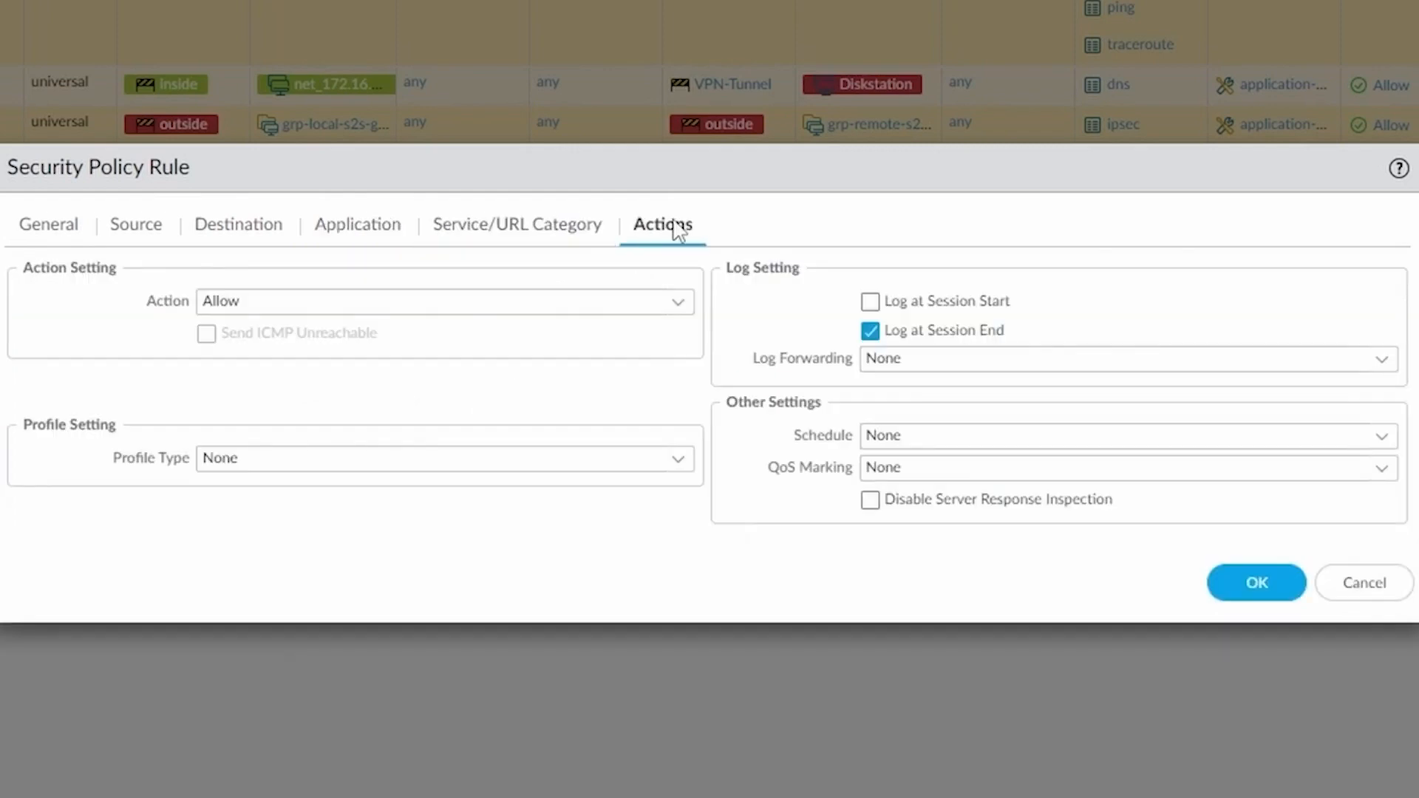
pyautogui.click(675, 305)
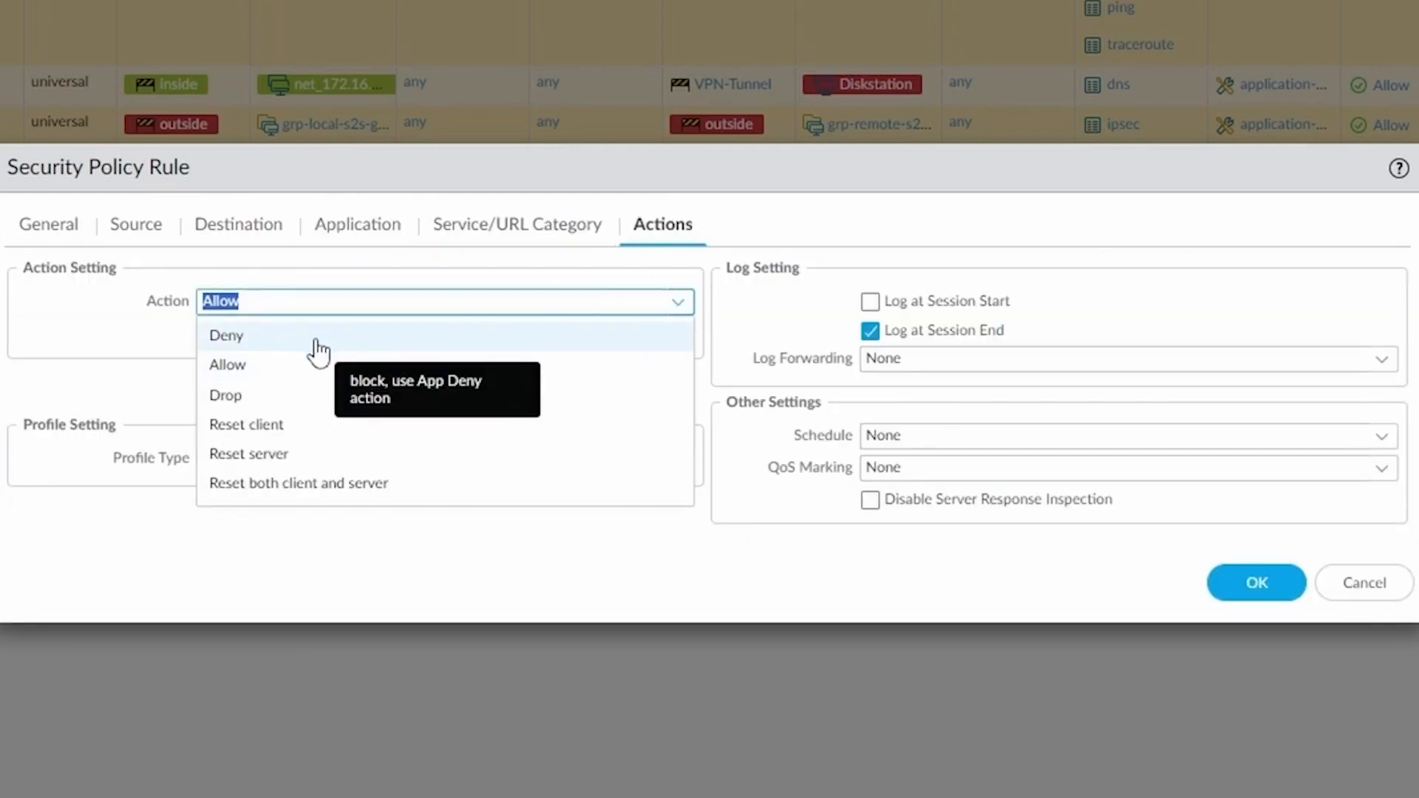
pyautogui.click(316, 346)
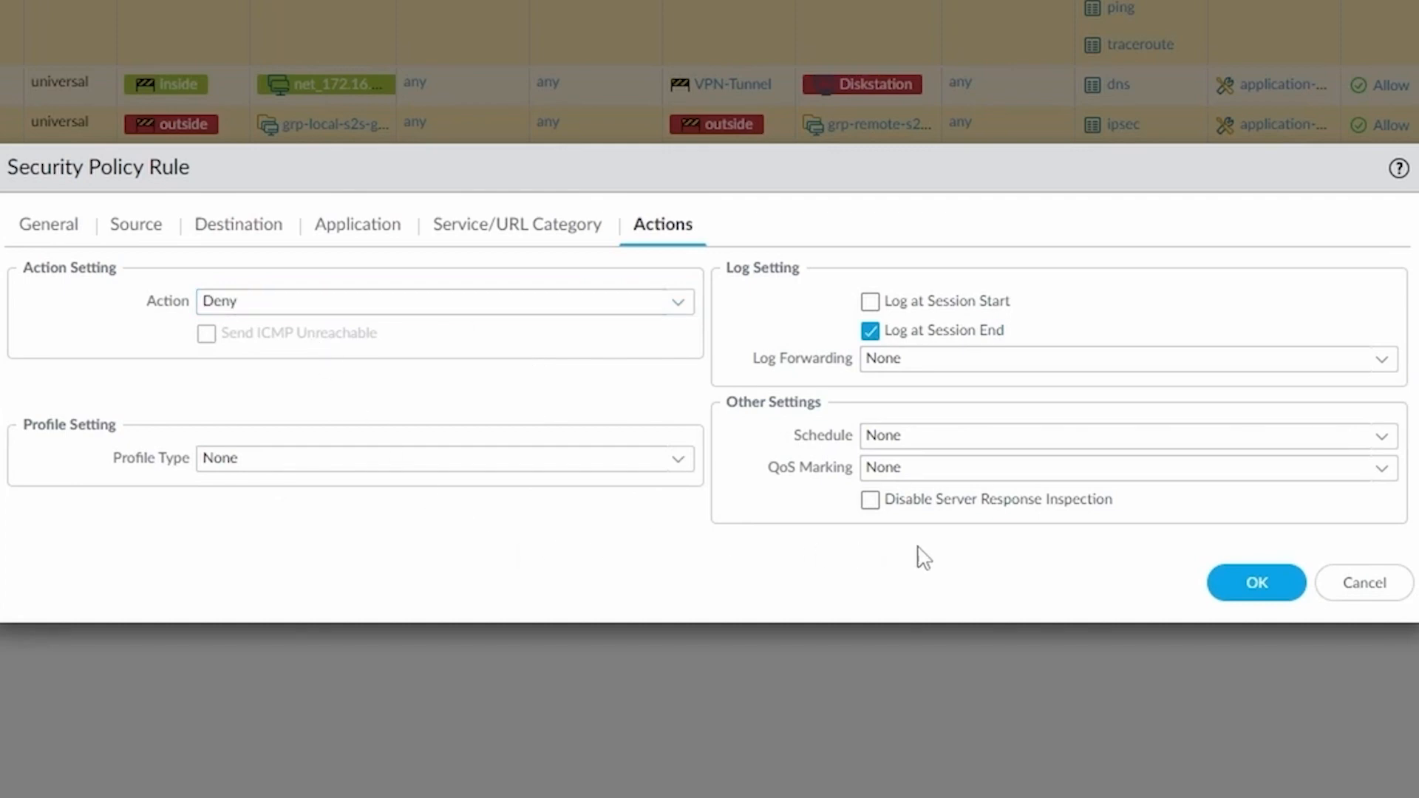
pyautogui.click(1260, 589)
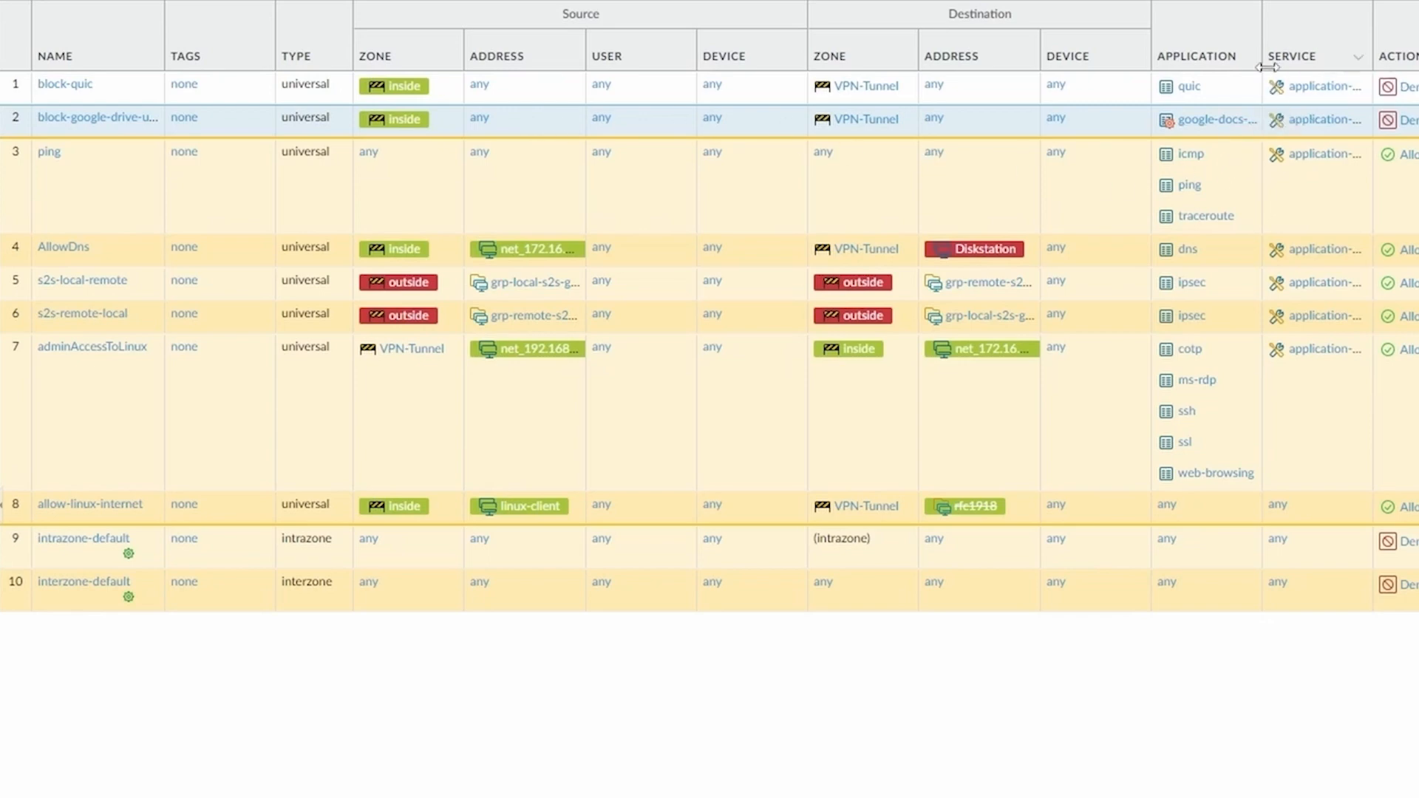
# Widen the Application column of the security rule list, then commit all changes to the firewall
pyautogui.moveTo(1265, 58); pyautogui.dragTo(1335, 58)
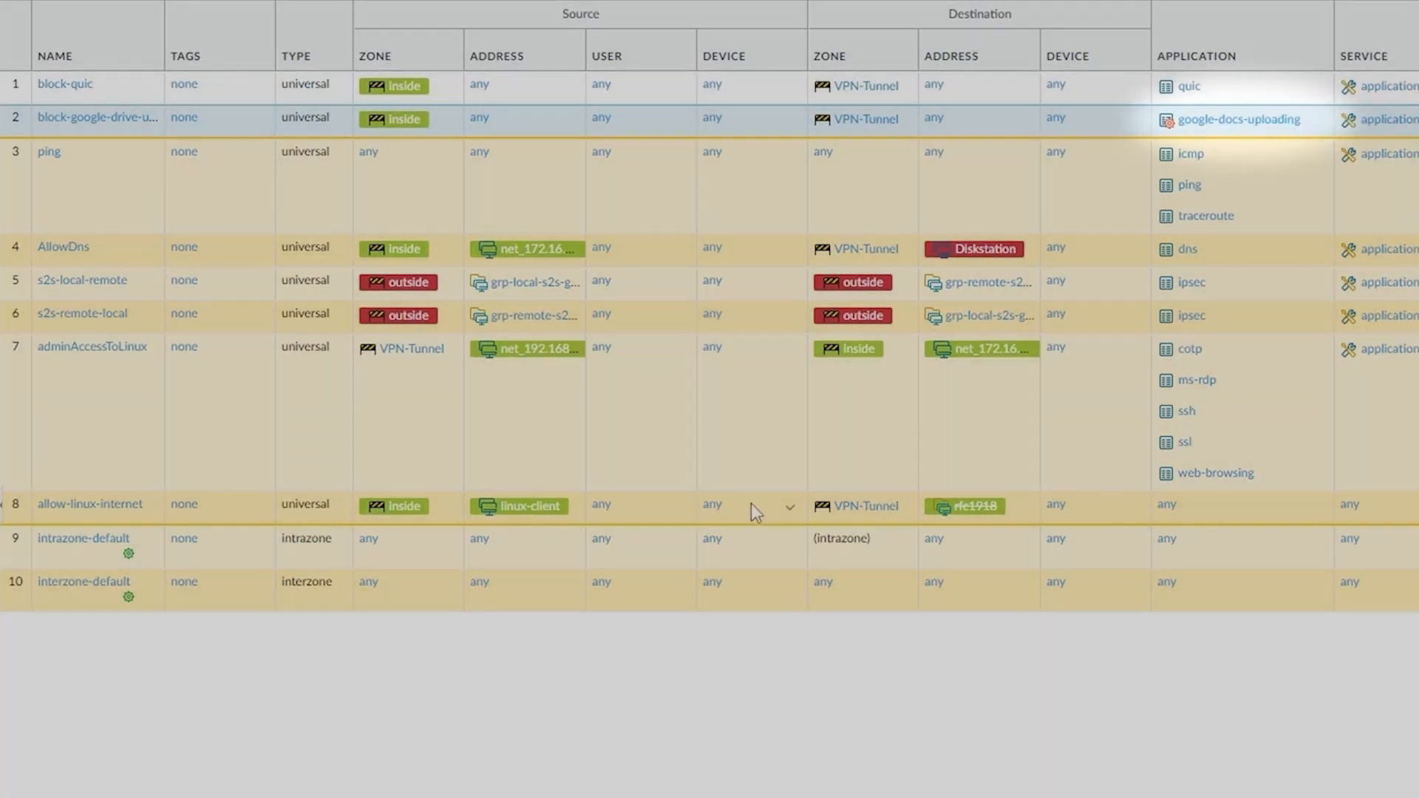
pyautogui.click(751, 504)
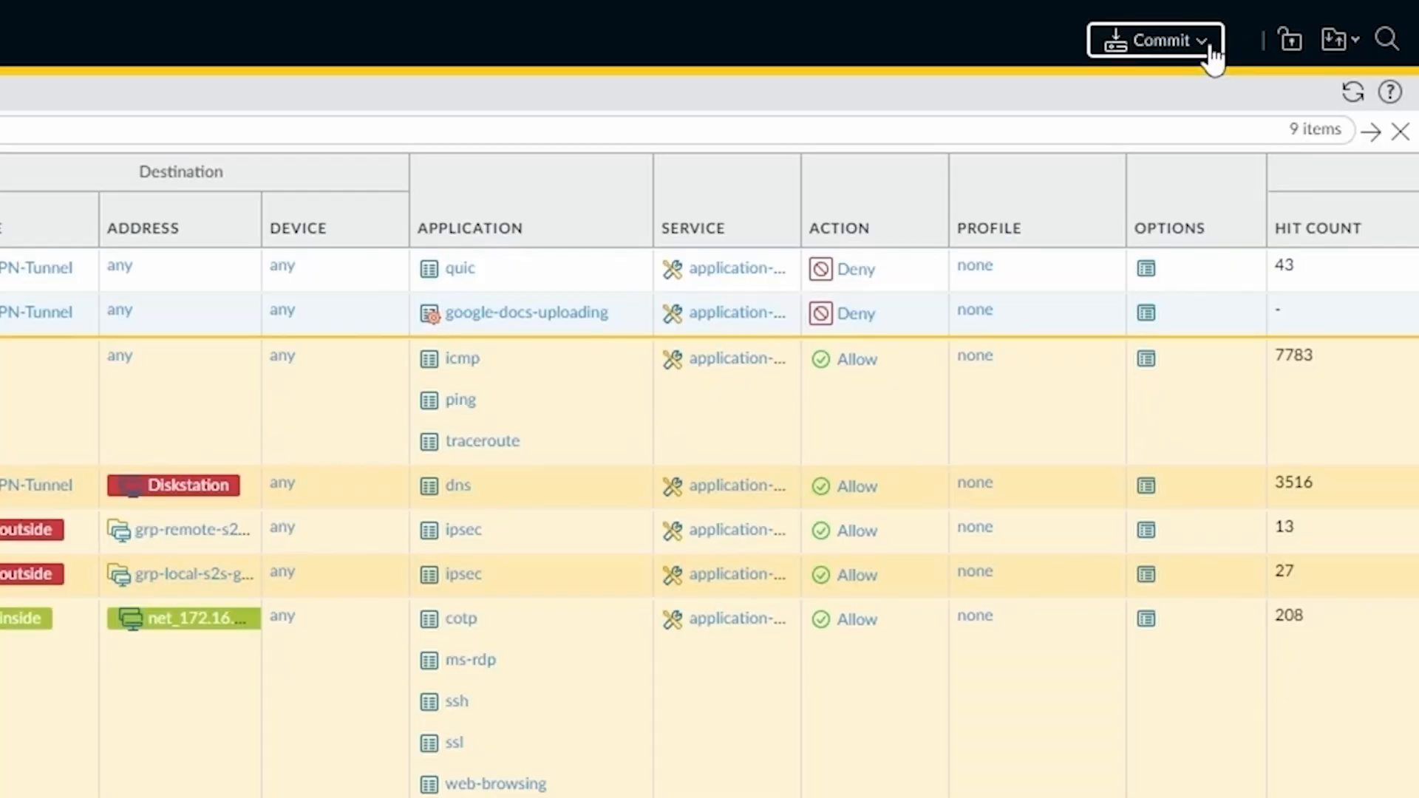
pyautogui.click(1209, 45)
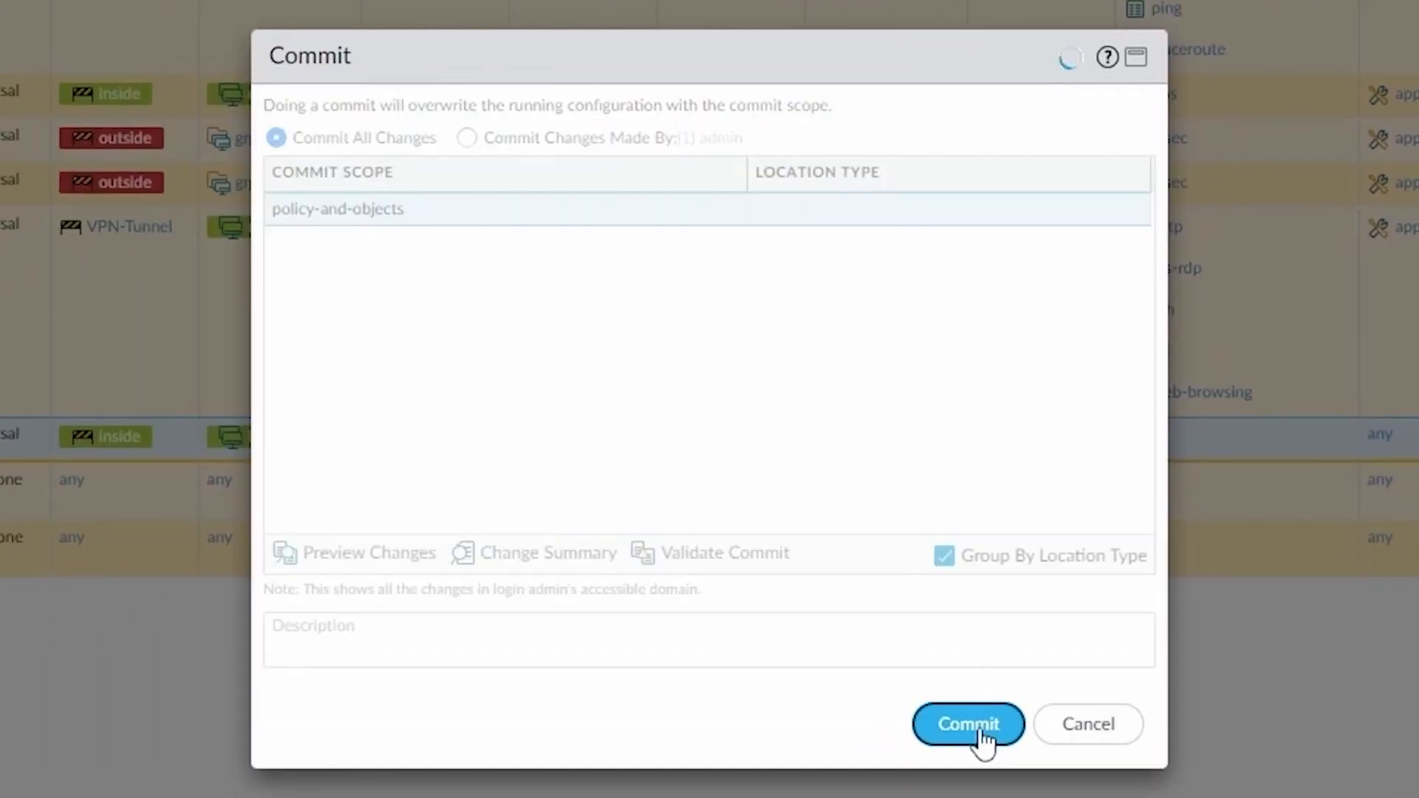
pyautogui.click(983, 731)
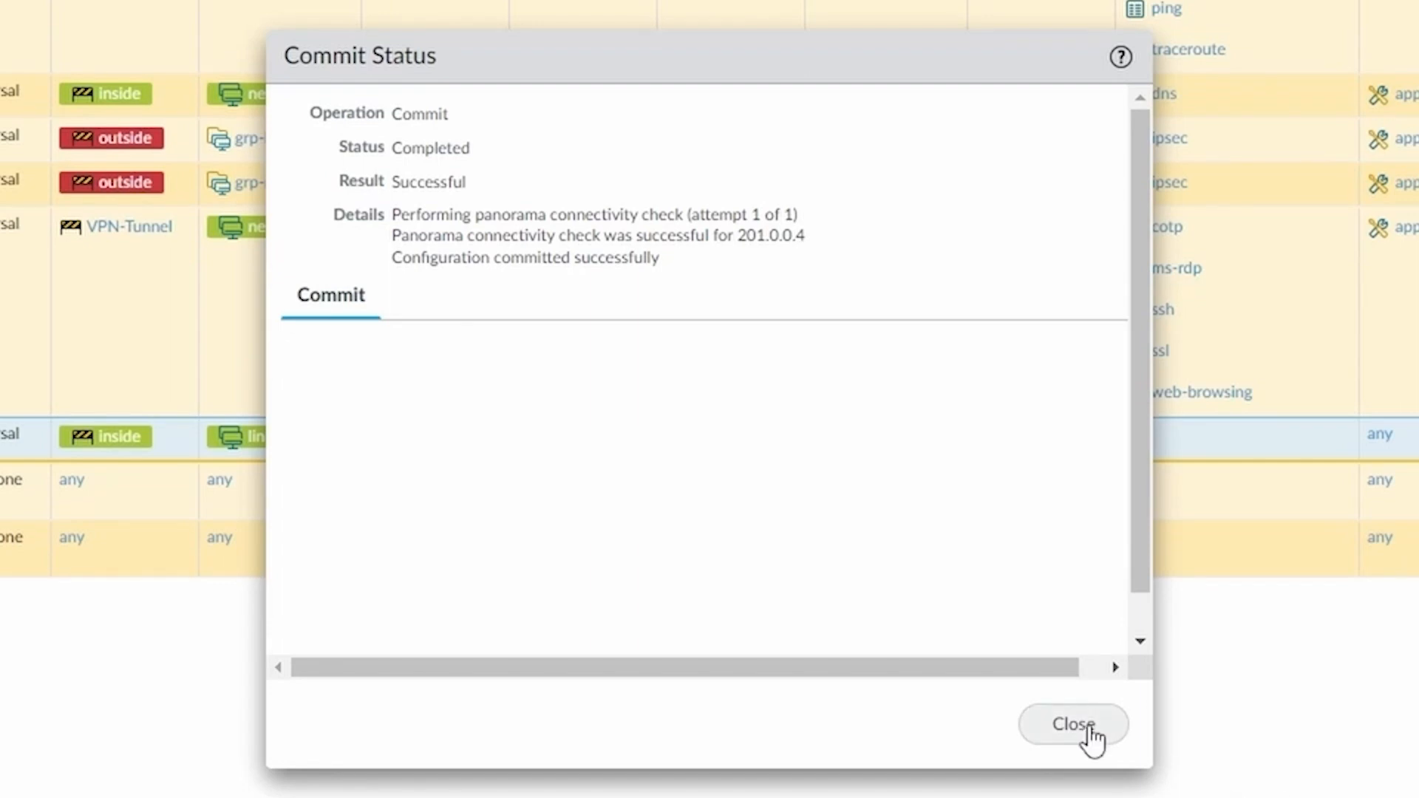
pyautogui.click(1088, 728)
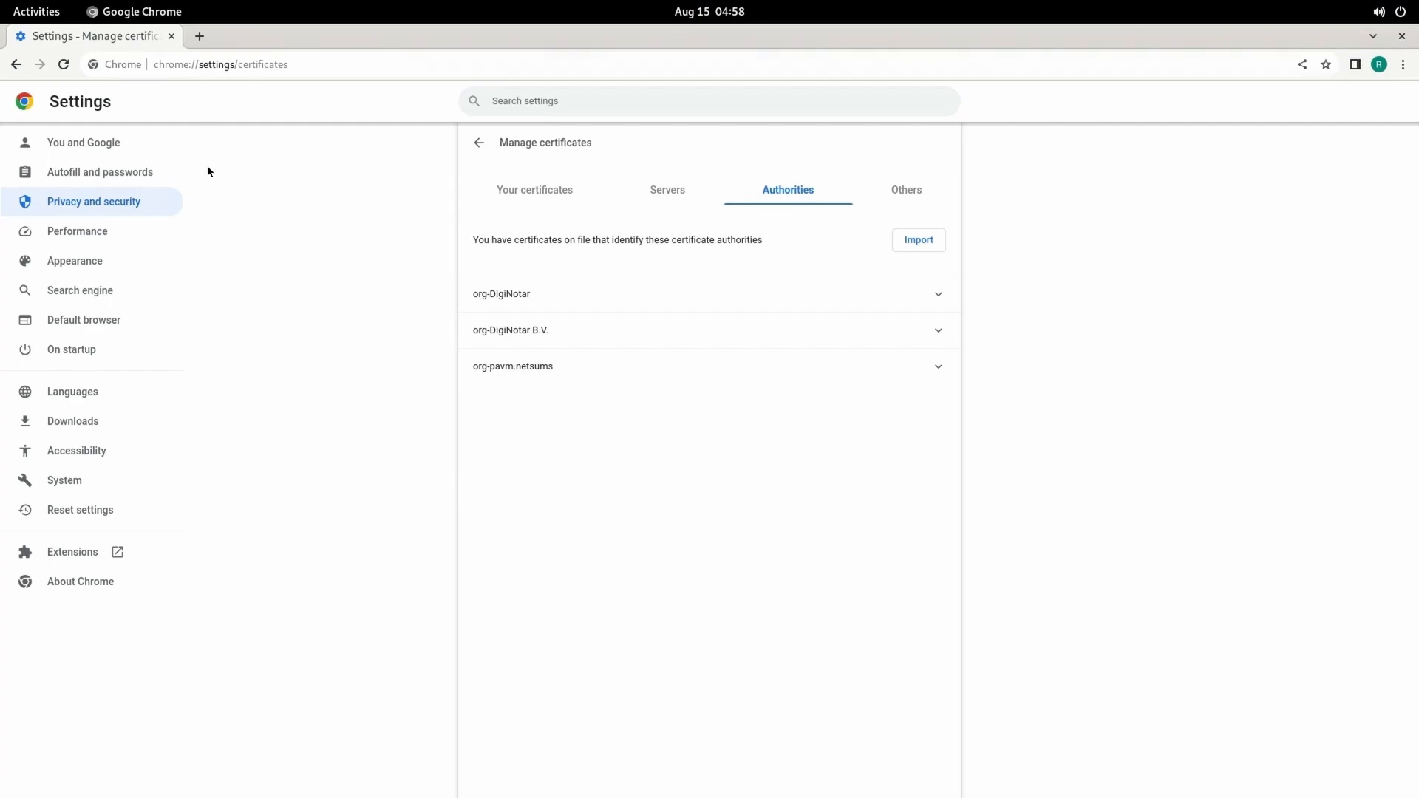
# Switch to Chrome on the Linux client and clear the last hour of browsing data, including history, cookies, cached files and site settings
pyautogui.click(103, 204)
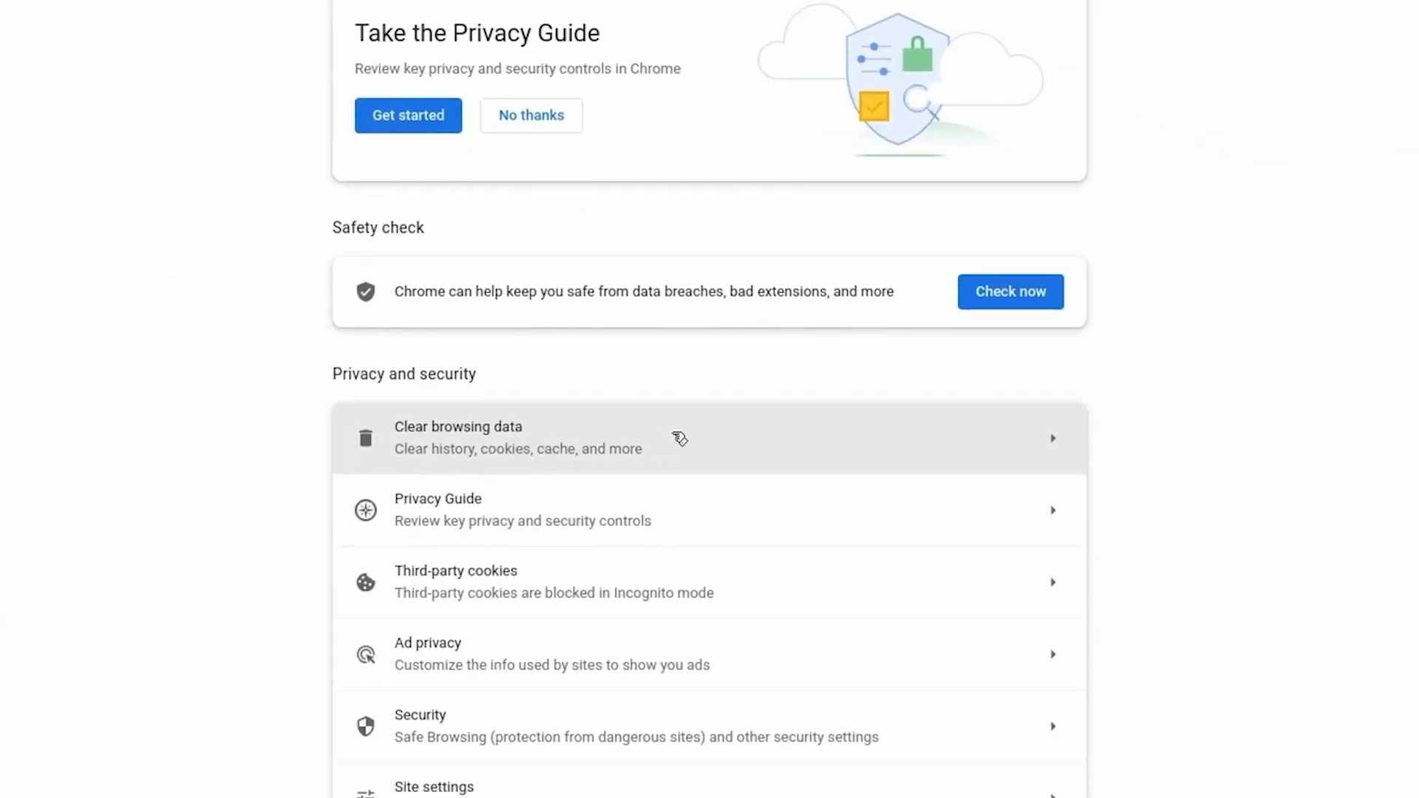
pyautogui.click(672, 441)
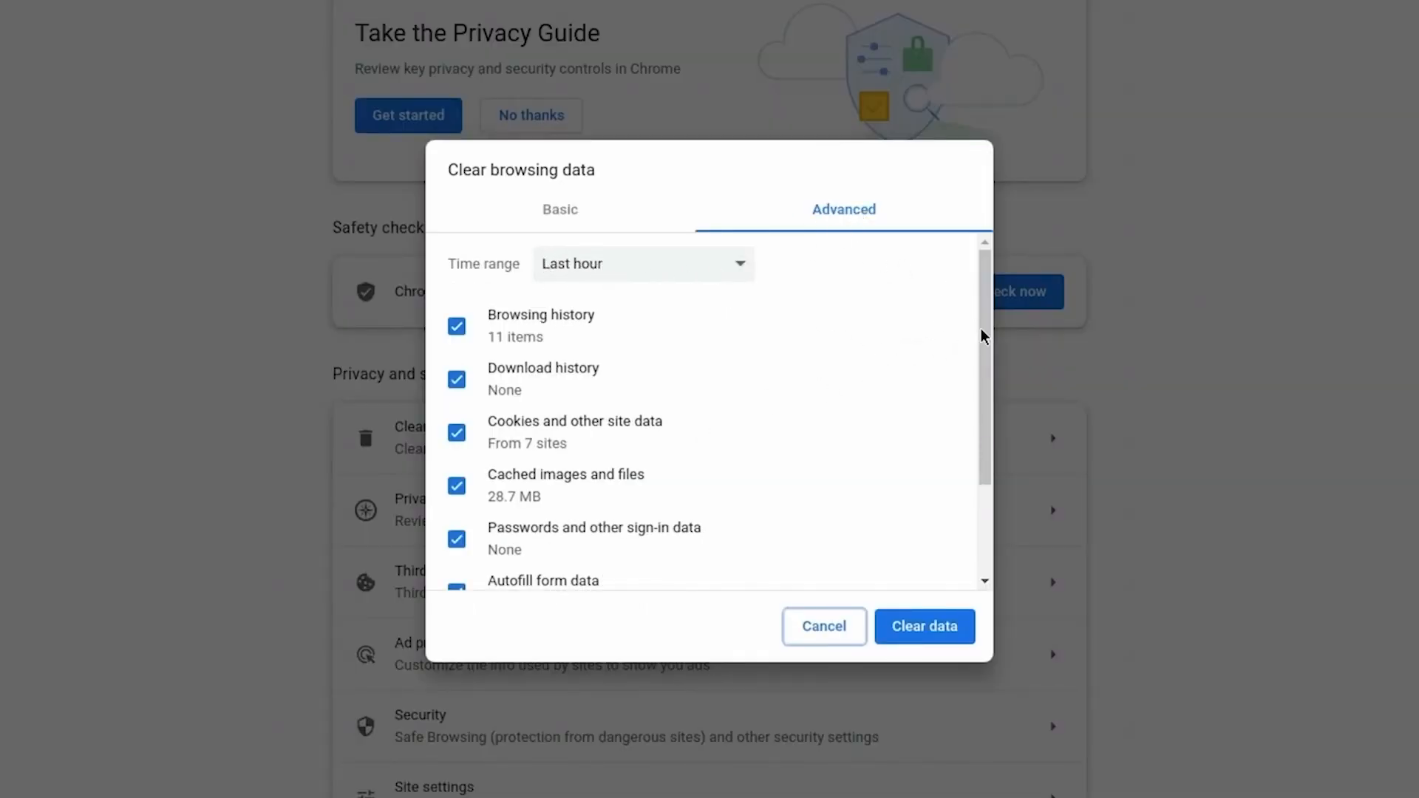
pyautogui.moveTo(983, 330); pyautogui.dragTo(989, 471)
pyautogui.scroll(2, 989, 443)
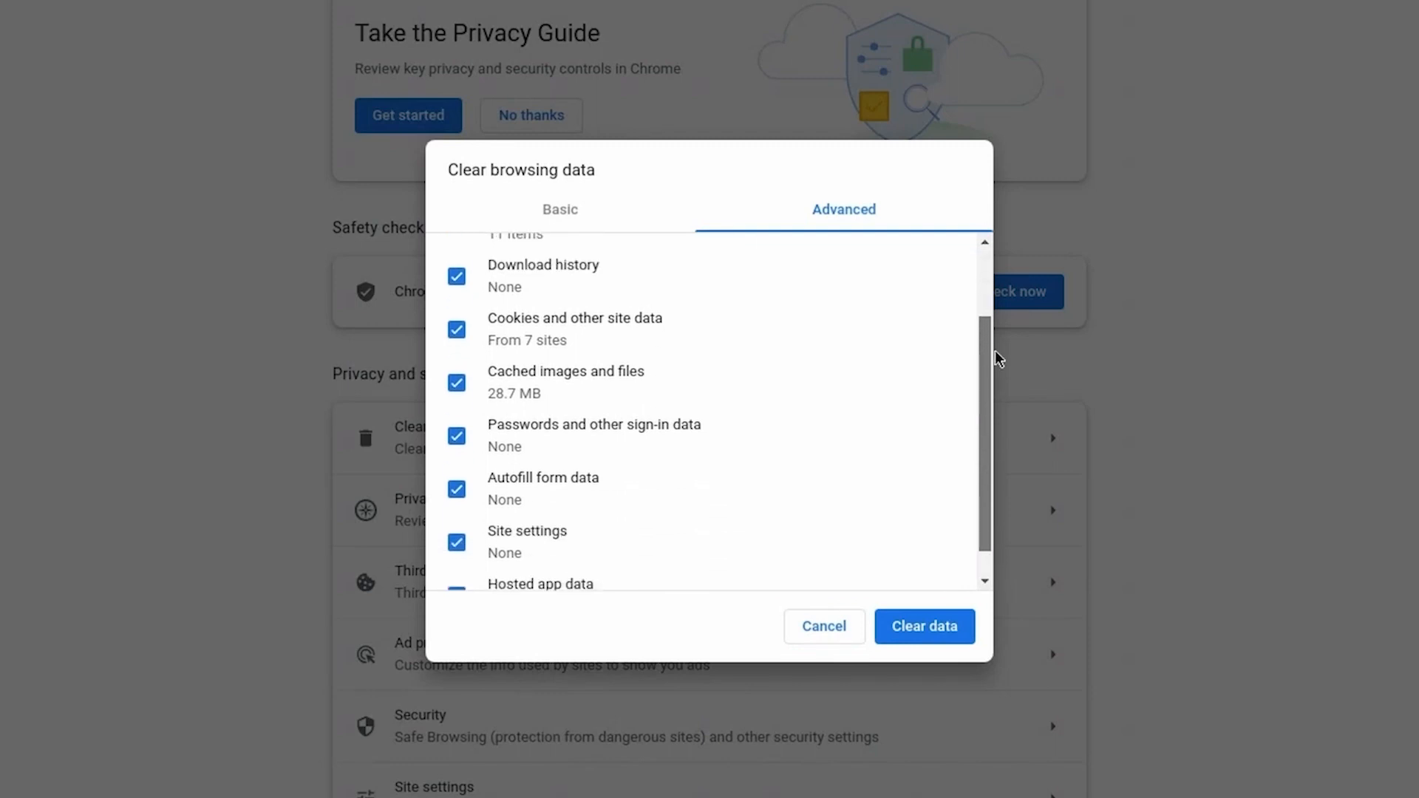
pyautogui.click(925, 626)
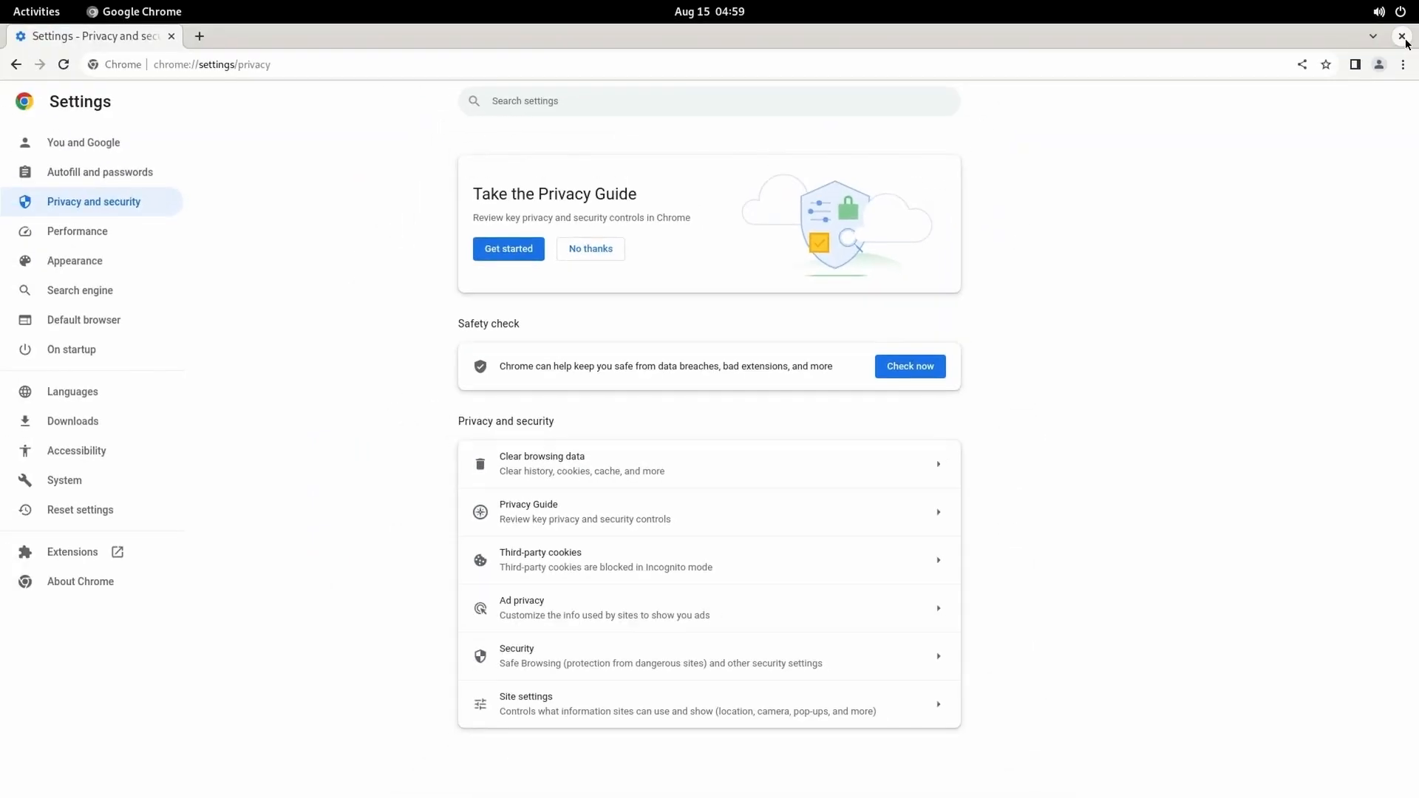
# Restart Chrome, go to drive.google.com, and sign in to Google Drive
pyautogui.click(1402, 37)
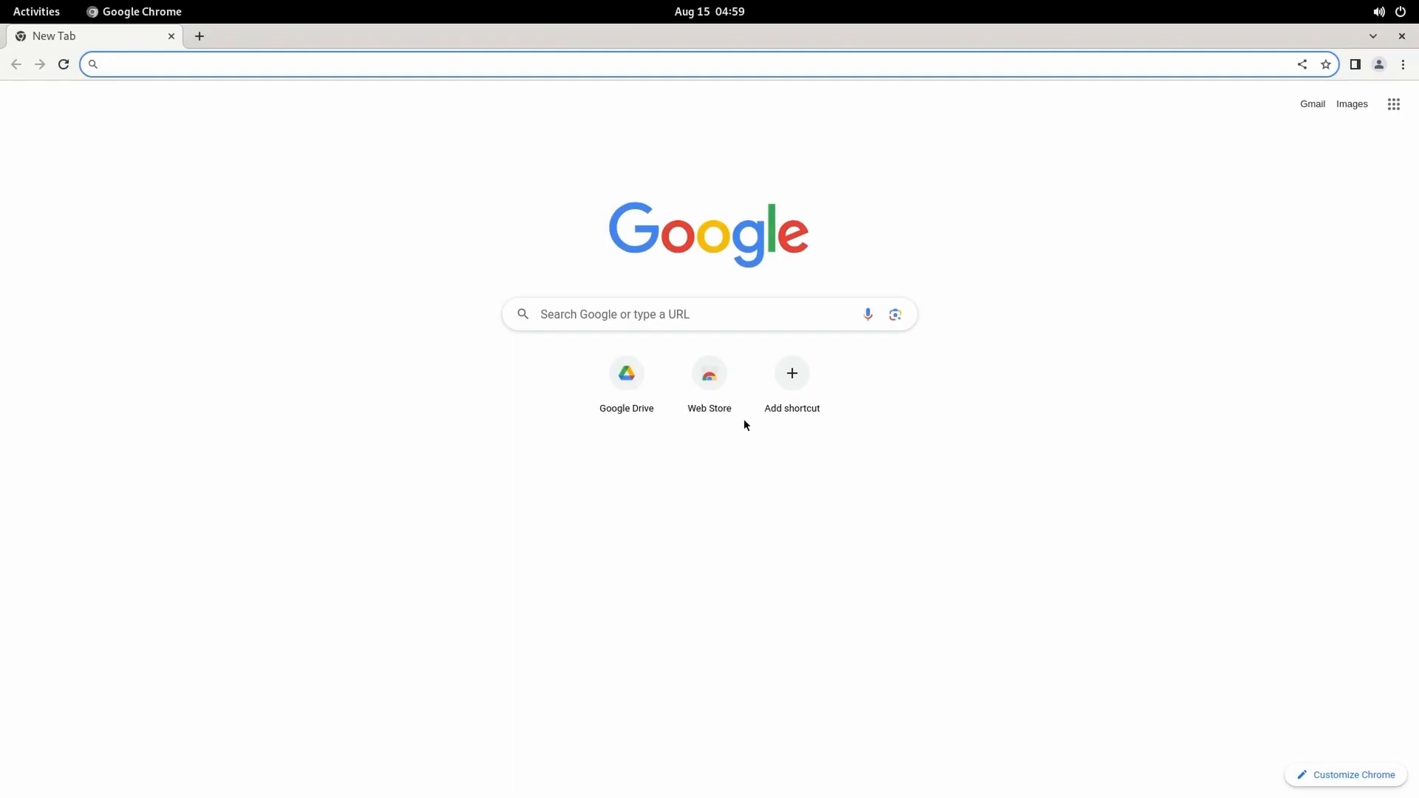
pyautogui.write('drive')
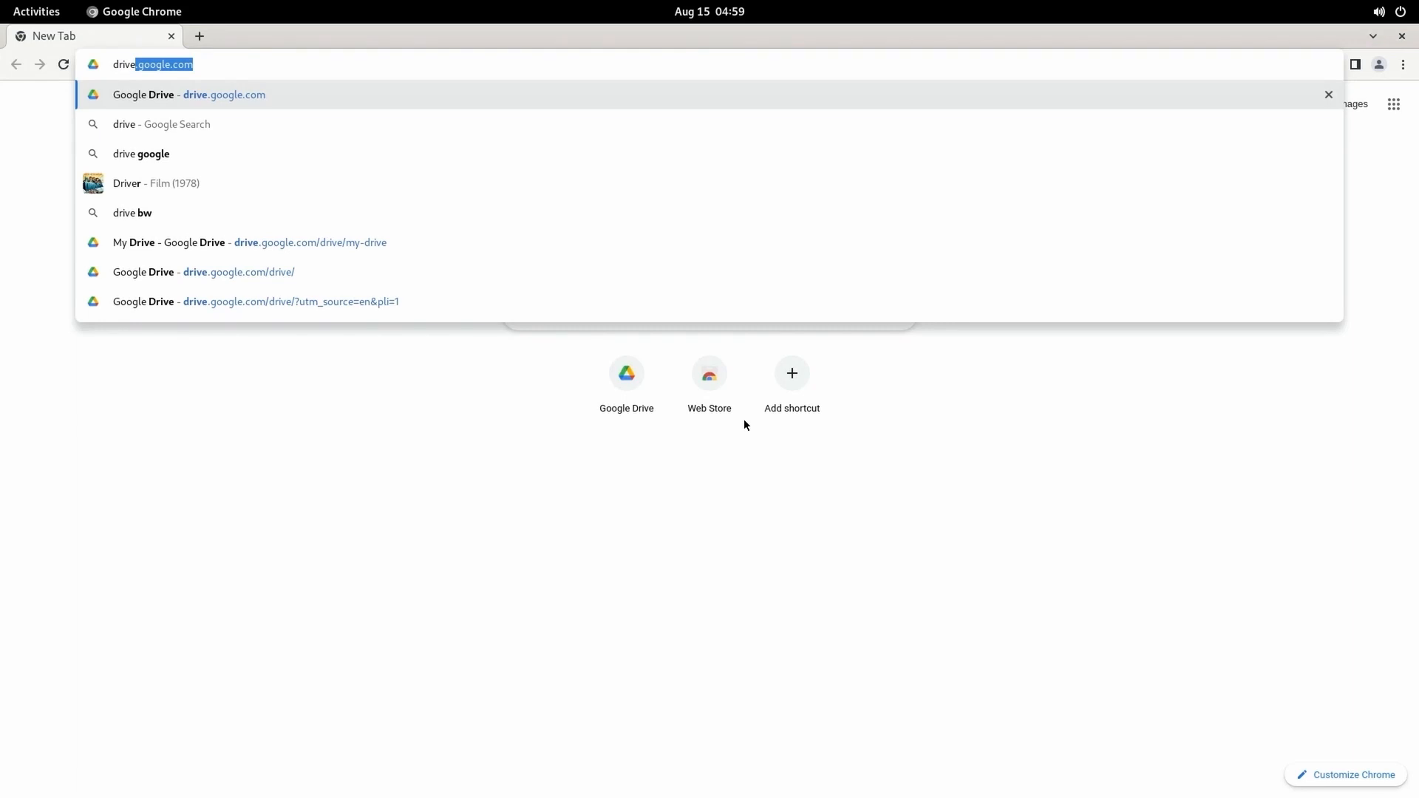
pyautogui.press('Return')
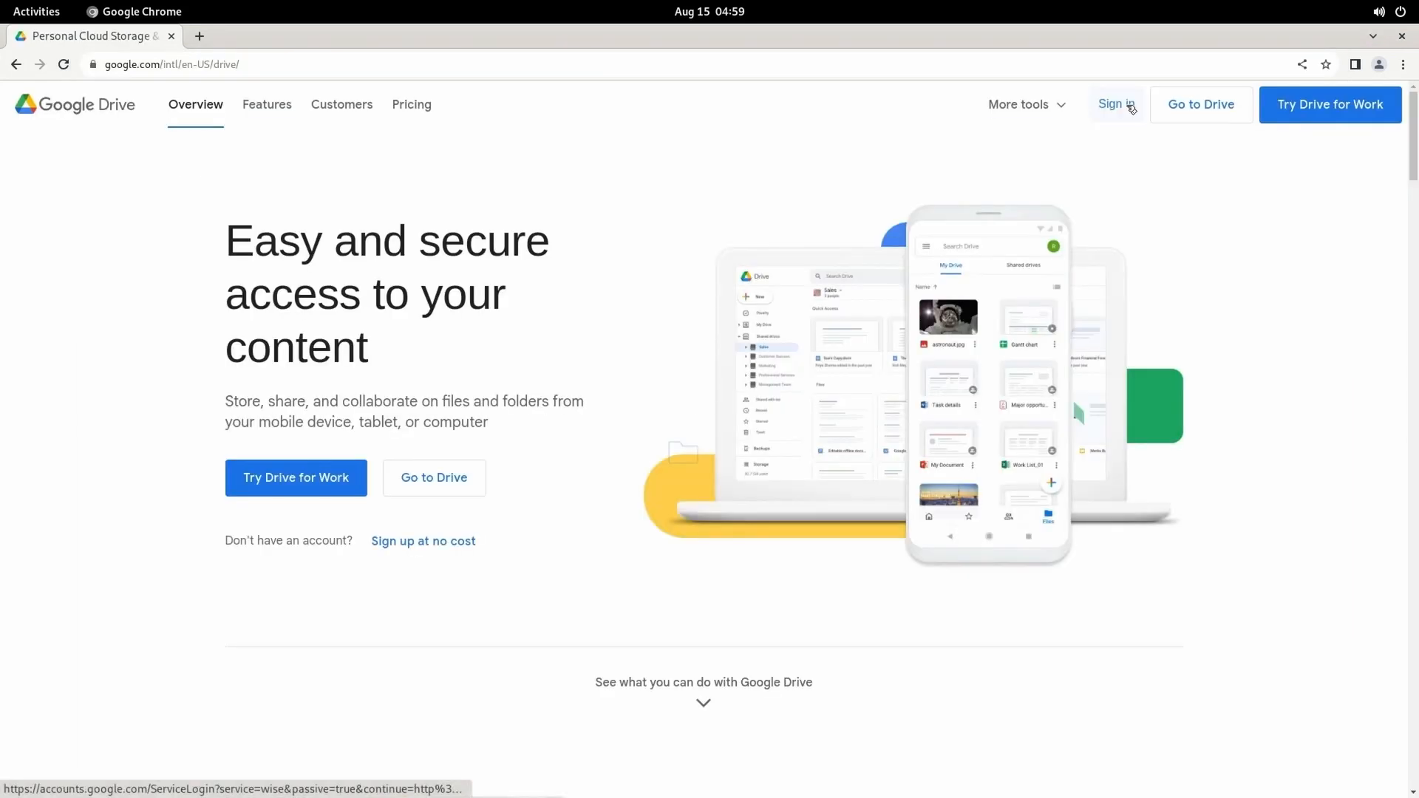
pyautogui.click(1131, 109)
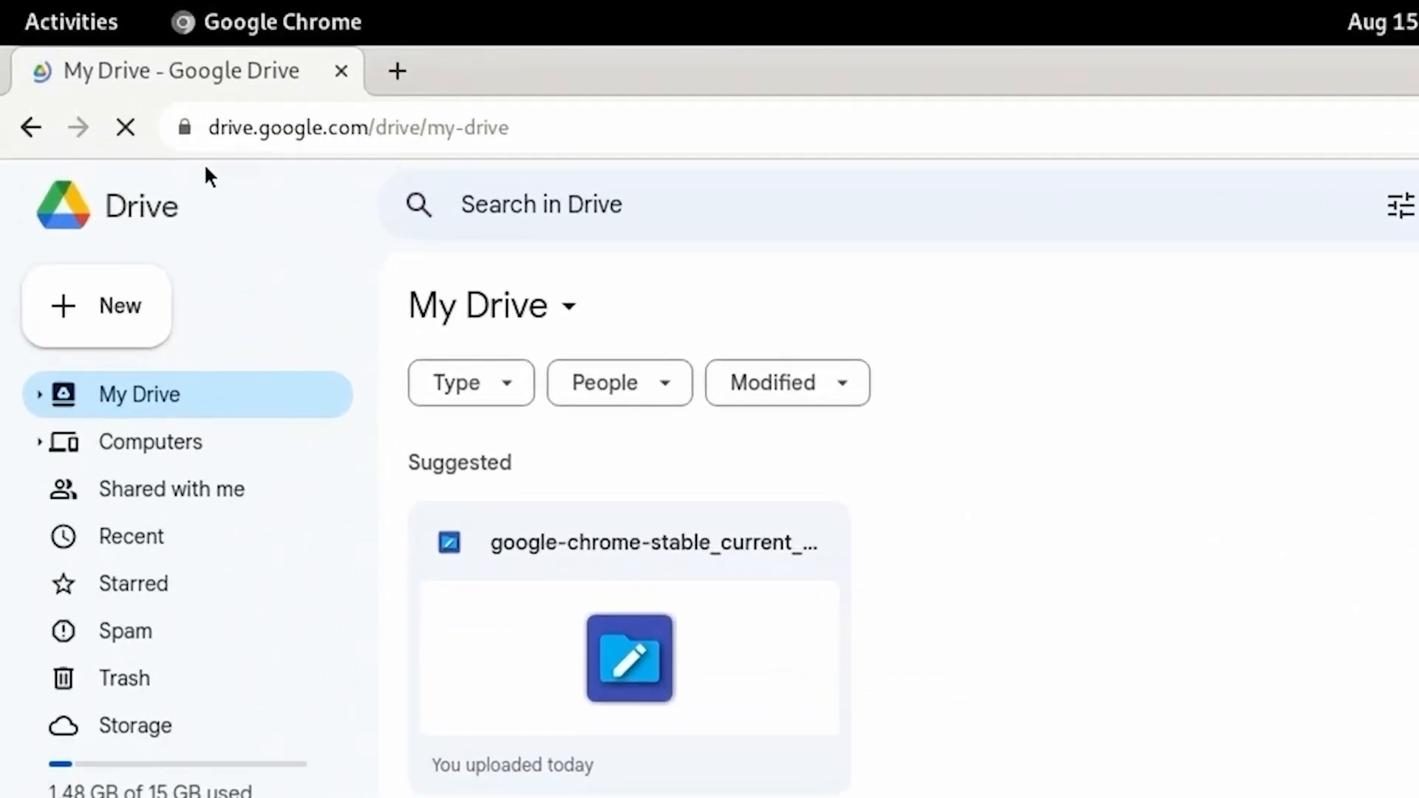
# Examine the certificate of drive.google.com to see who issued it, and close the certificate viewer
pyautogui.click(182, 131)
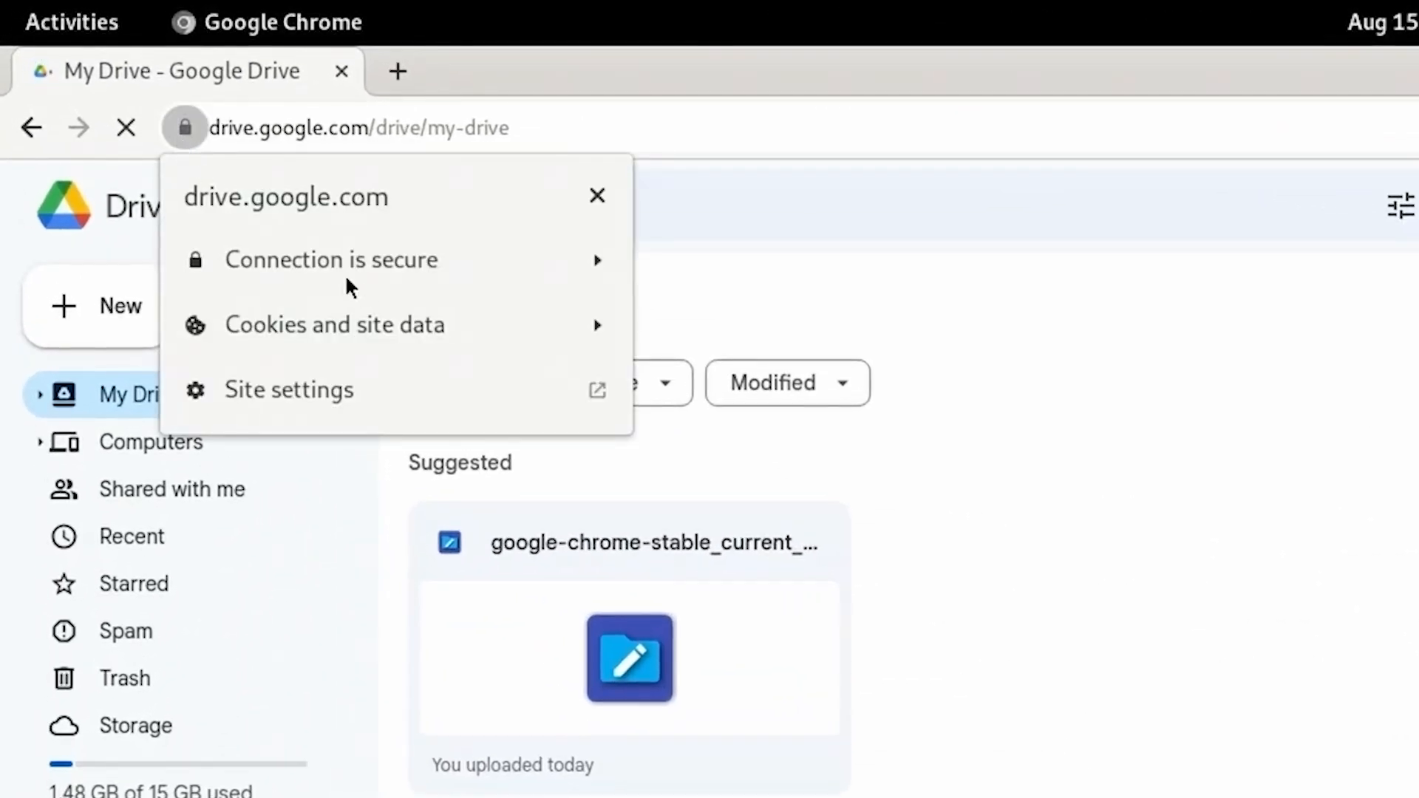
pyautogui.click(436, 262)
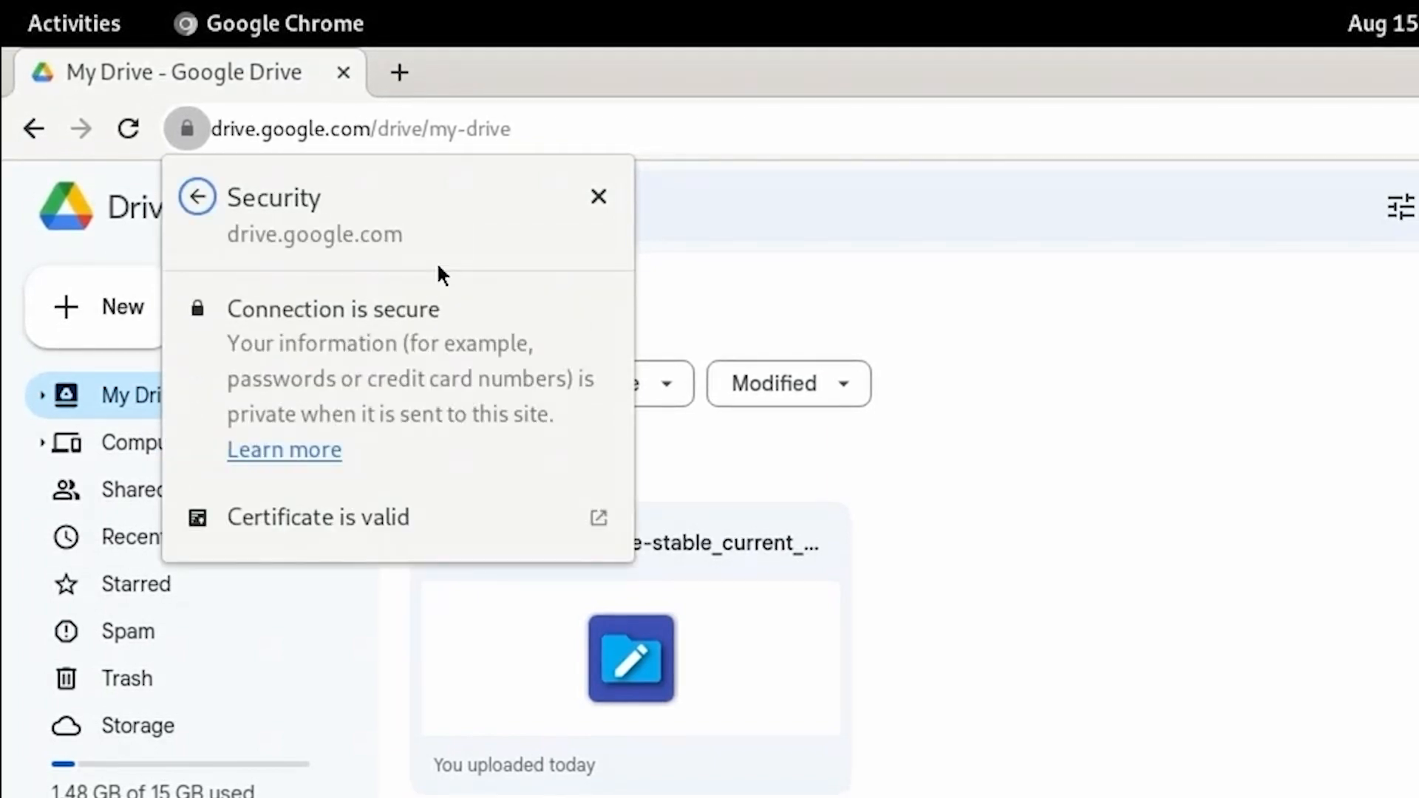
pyautogui.click(383, 515)
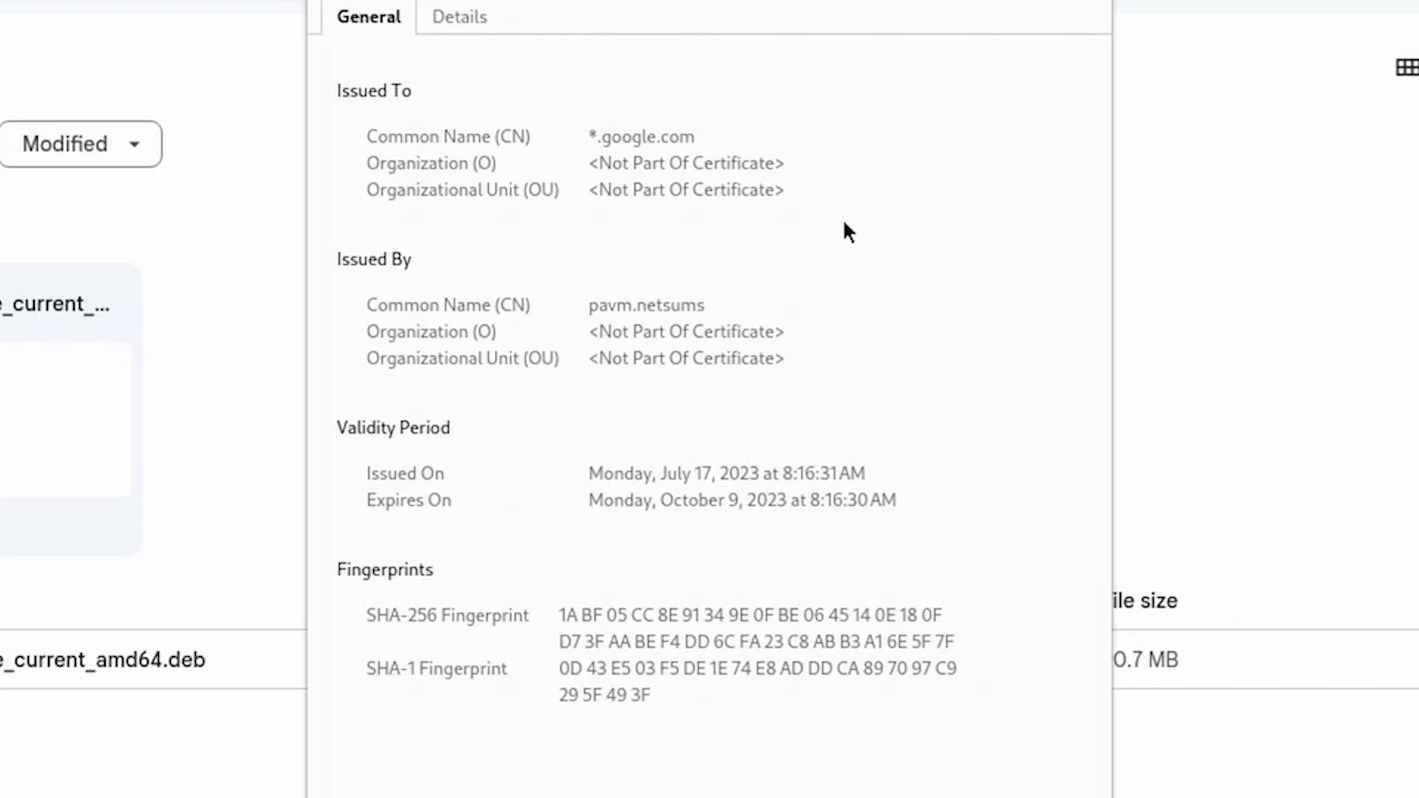
pyautogui.click(901, 88)
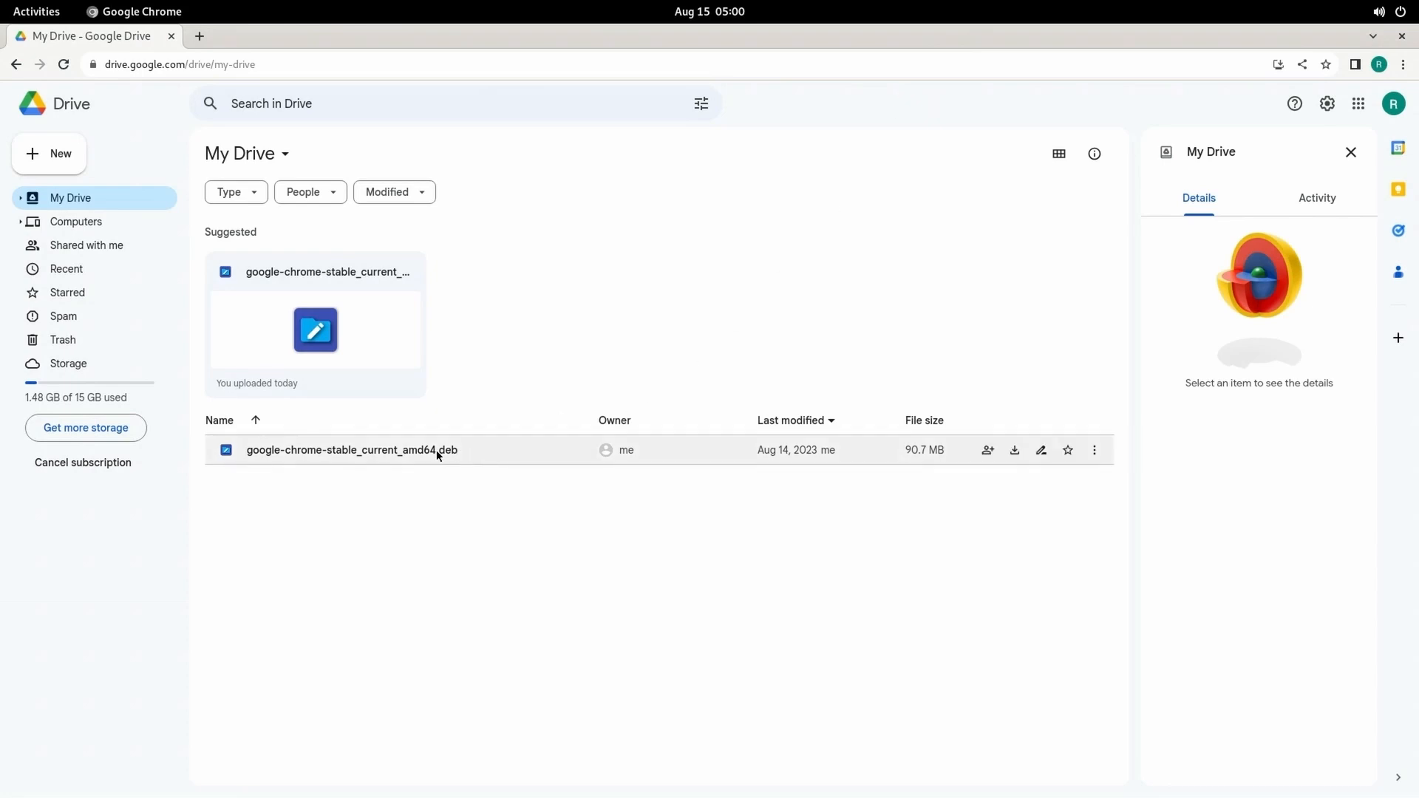
# Download google-chrome-stable_current_amd64.deb from My Drive despite the file type risk, and check its download progress
pyautogui.click(1015, 451)
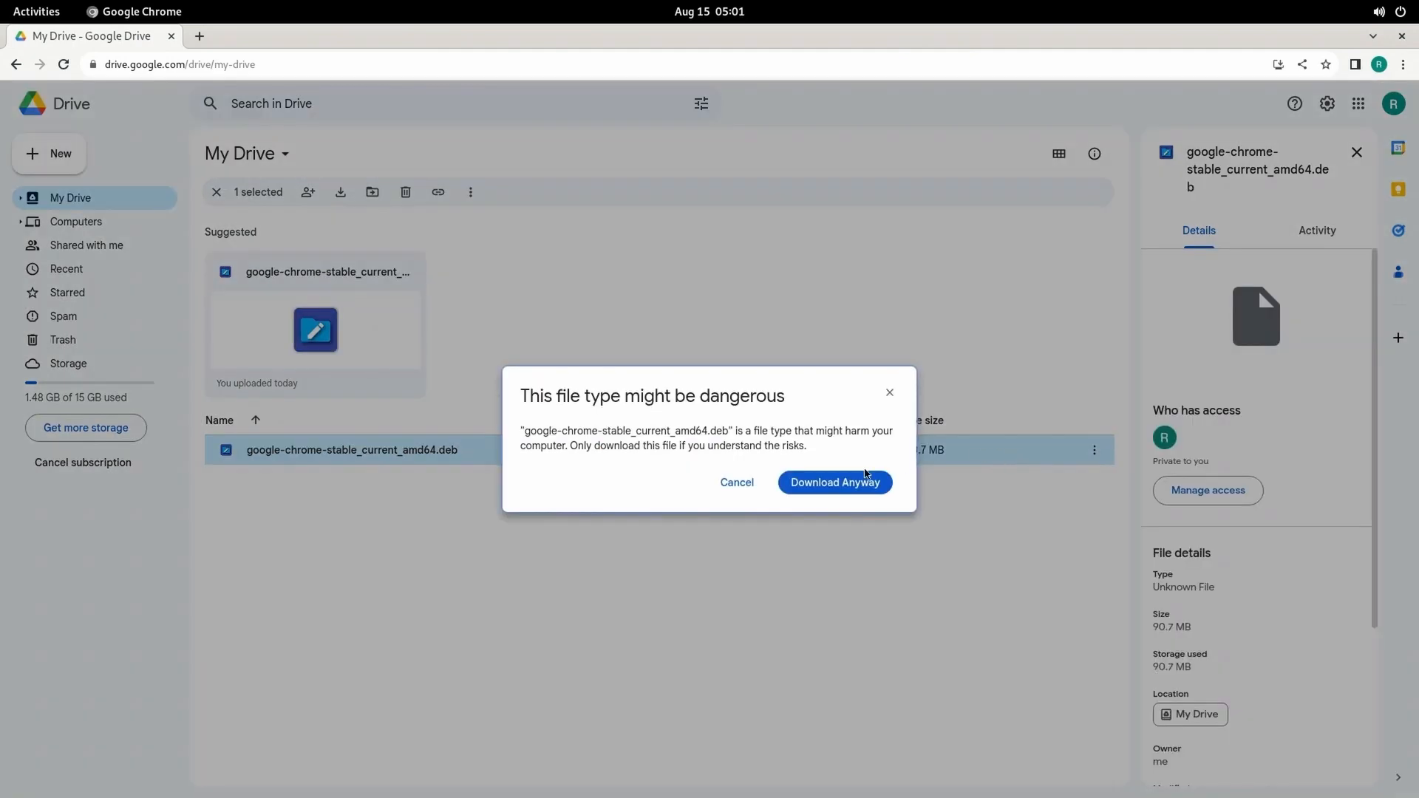
pyautogui.click(858, 484)
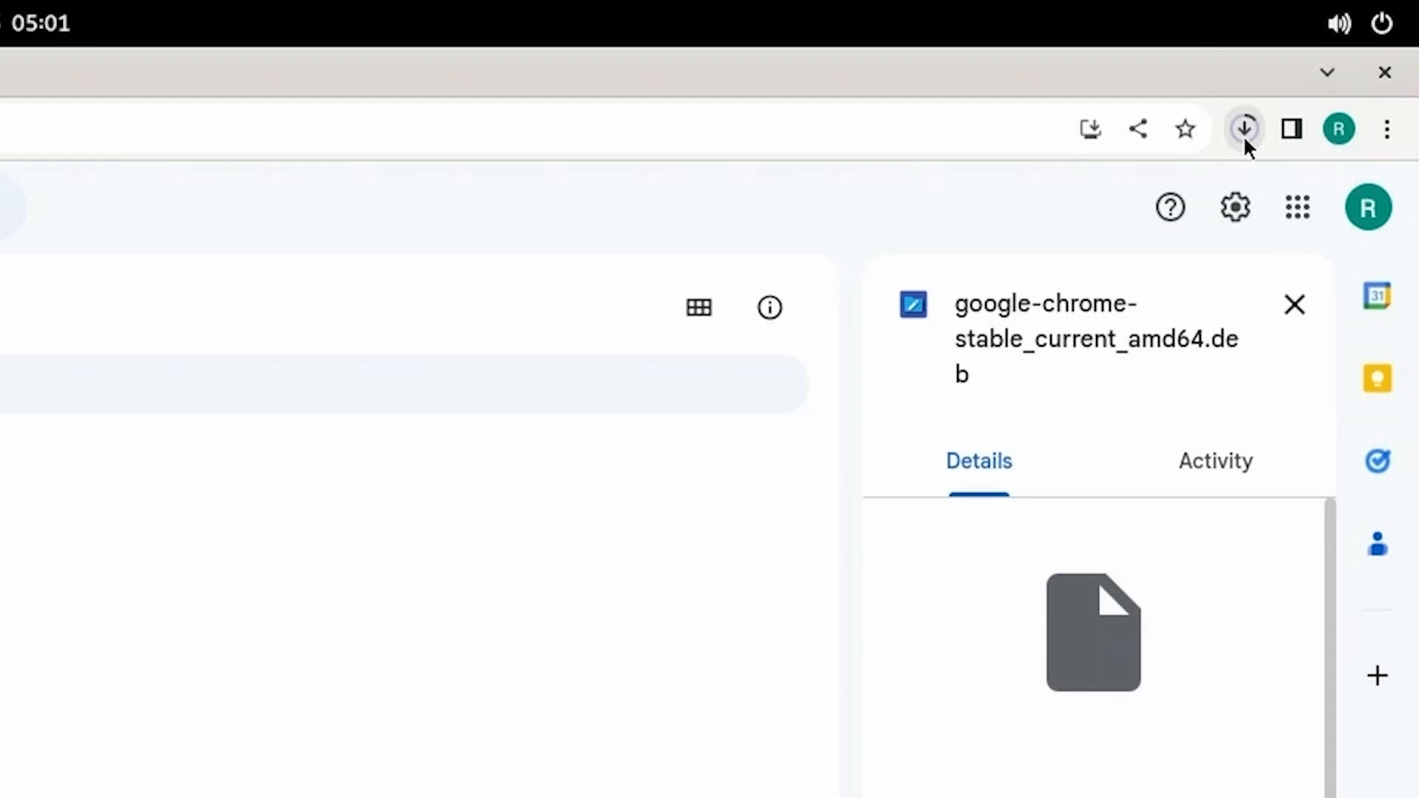
pyautogui.click(1245, 139)
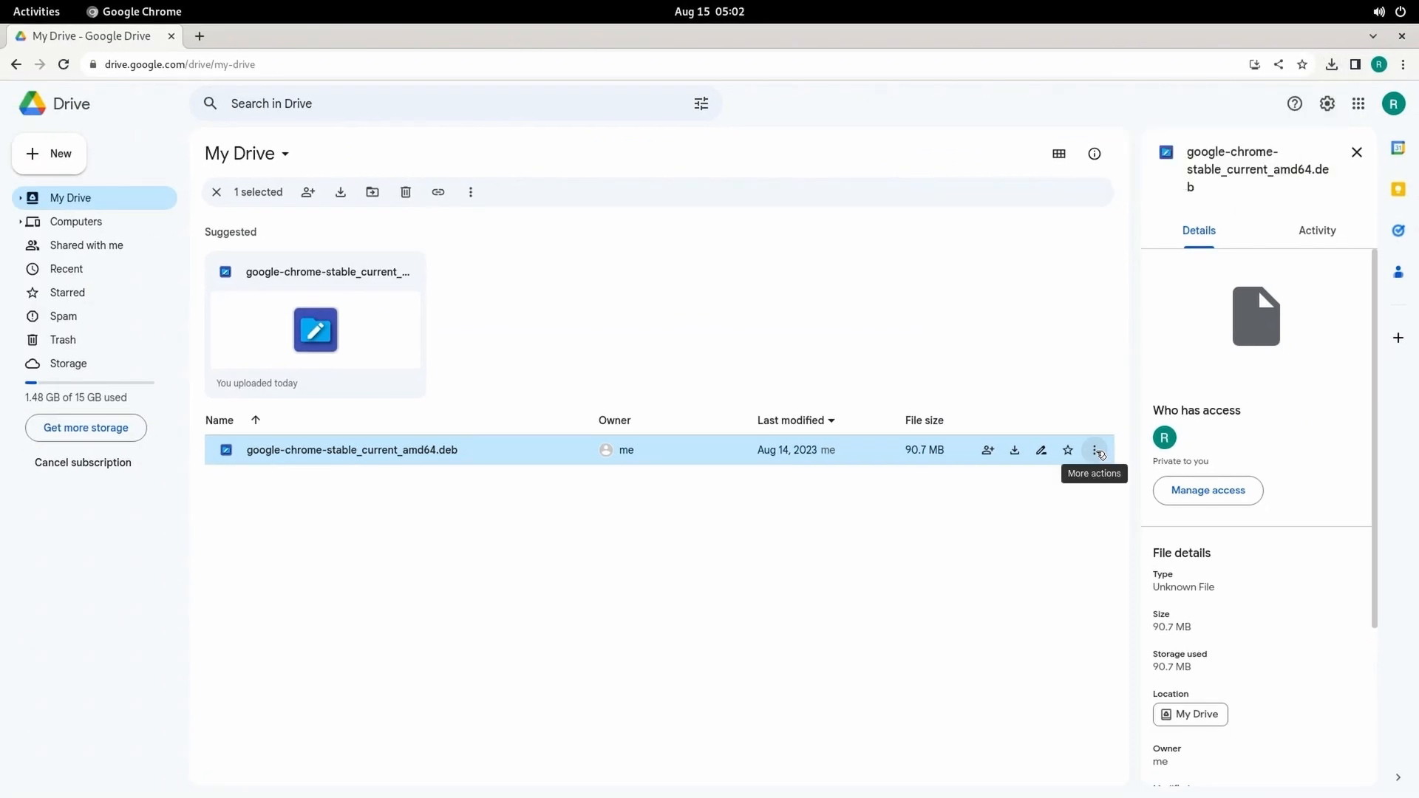
# Move google-chrome-stable_current_amd64.deb from My Drive to the trash
pyautogui.click(1098, 453)
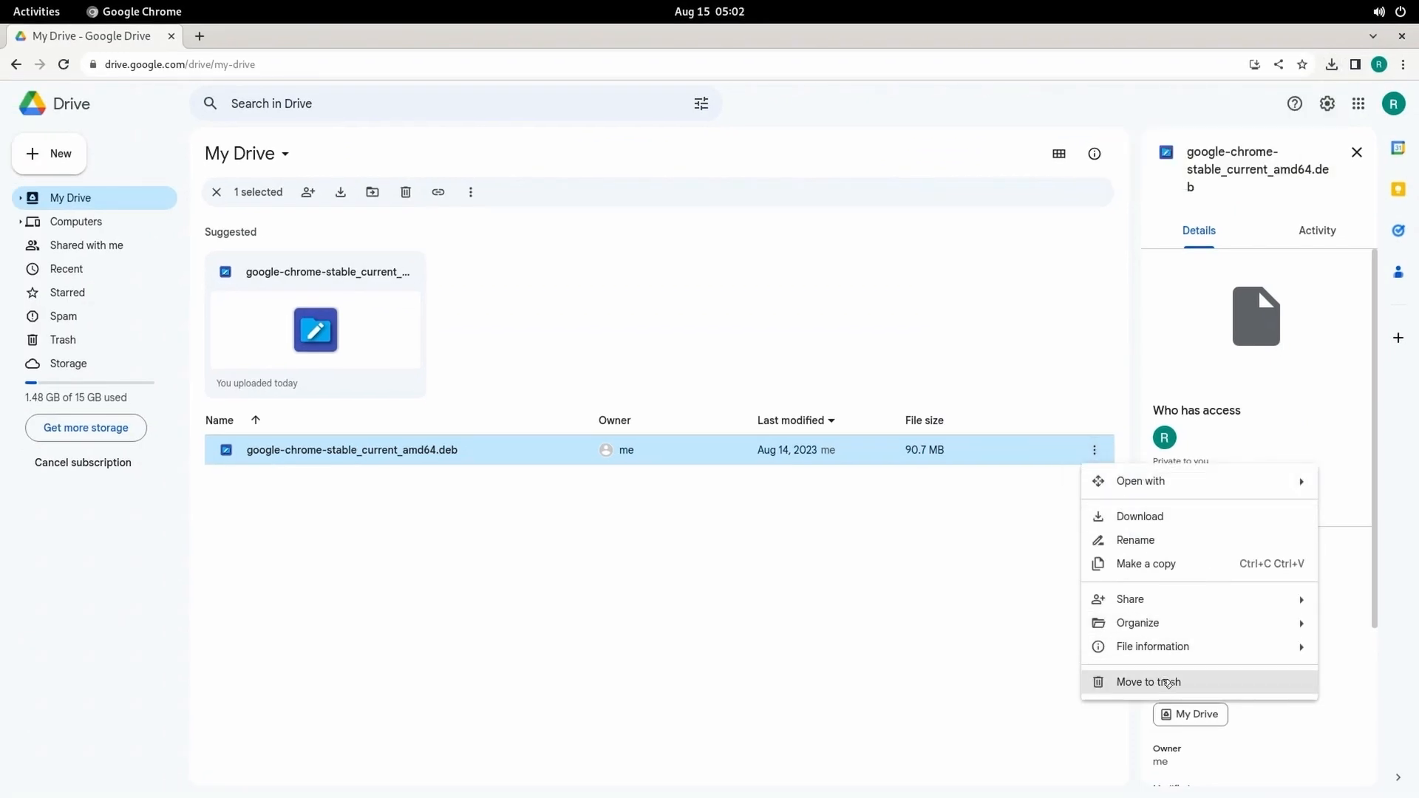
pyautogui.click(1166, 682)
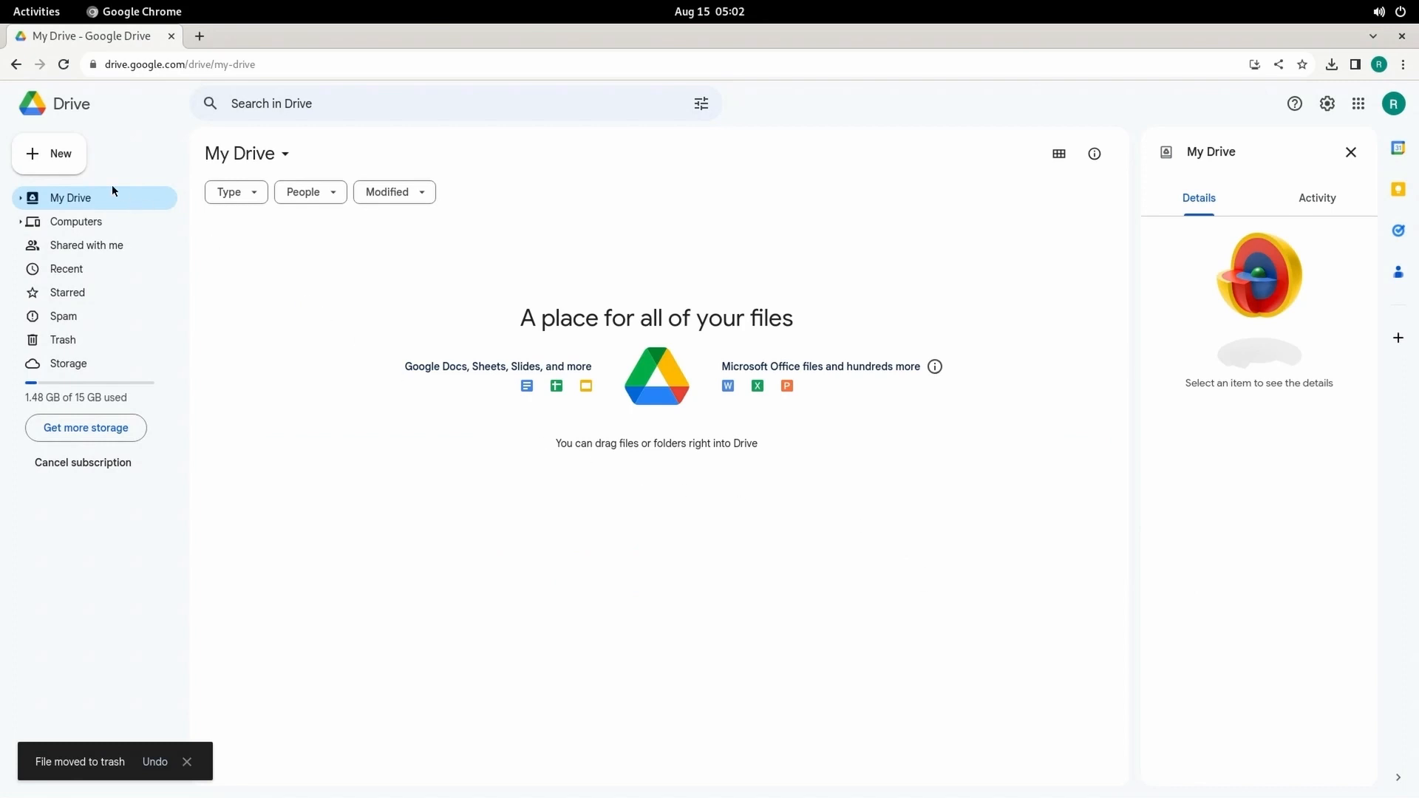
# Try to upload google-chrome-stable_current_amd64.deb from the Downloads folder to My Drive, and retry the upload
pyautogui.click(69, 156)
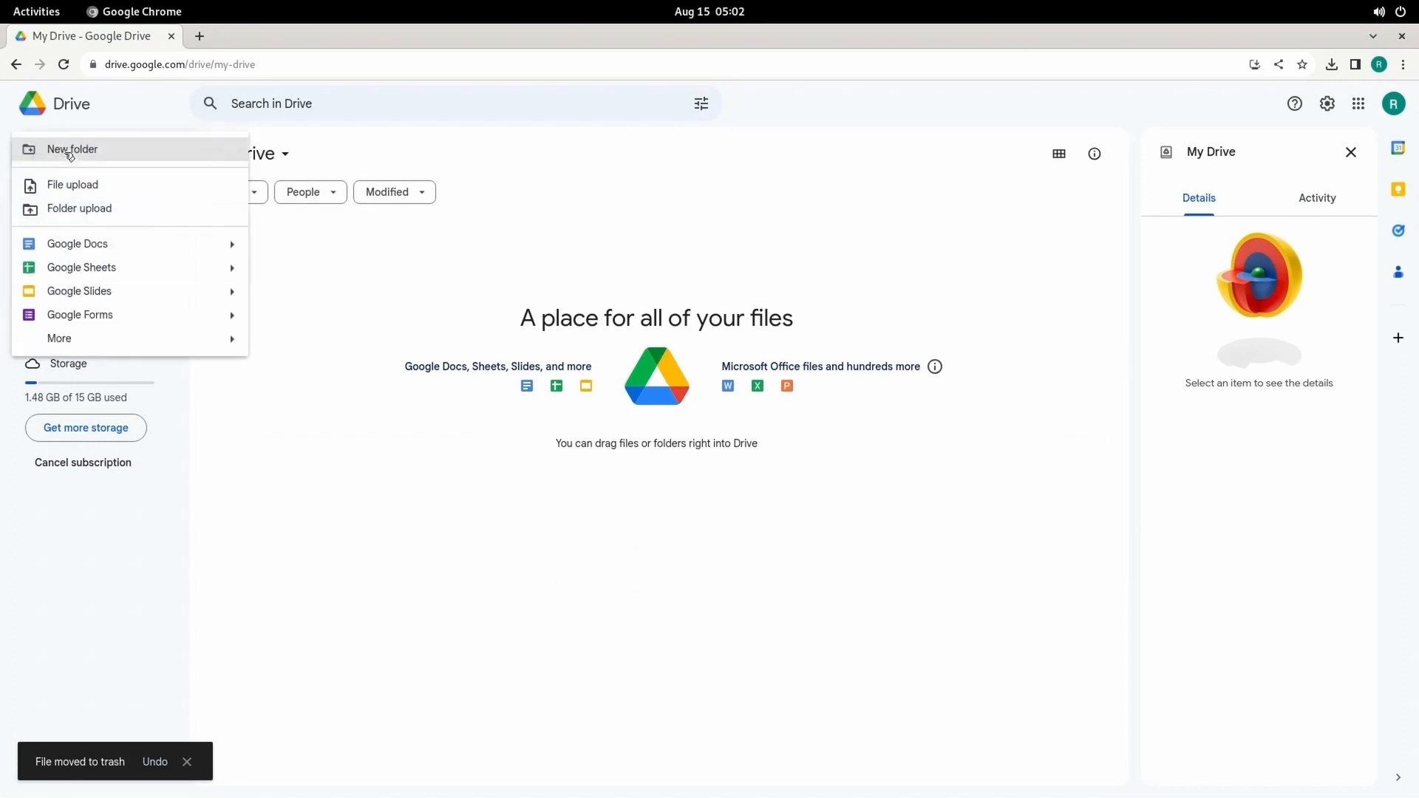
pyautogui.click(91, 186)
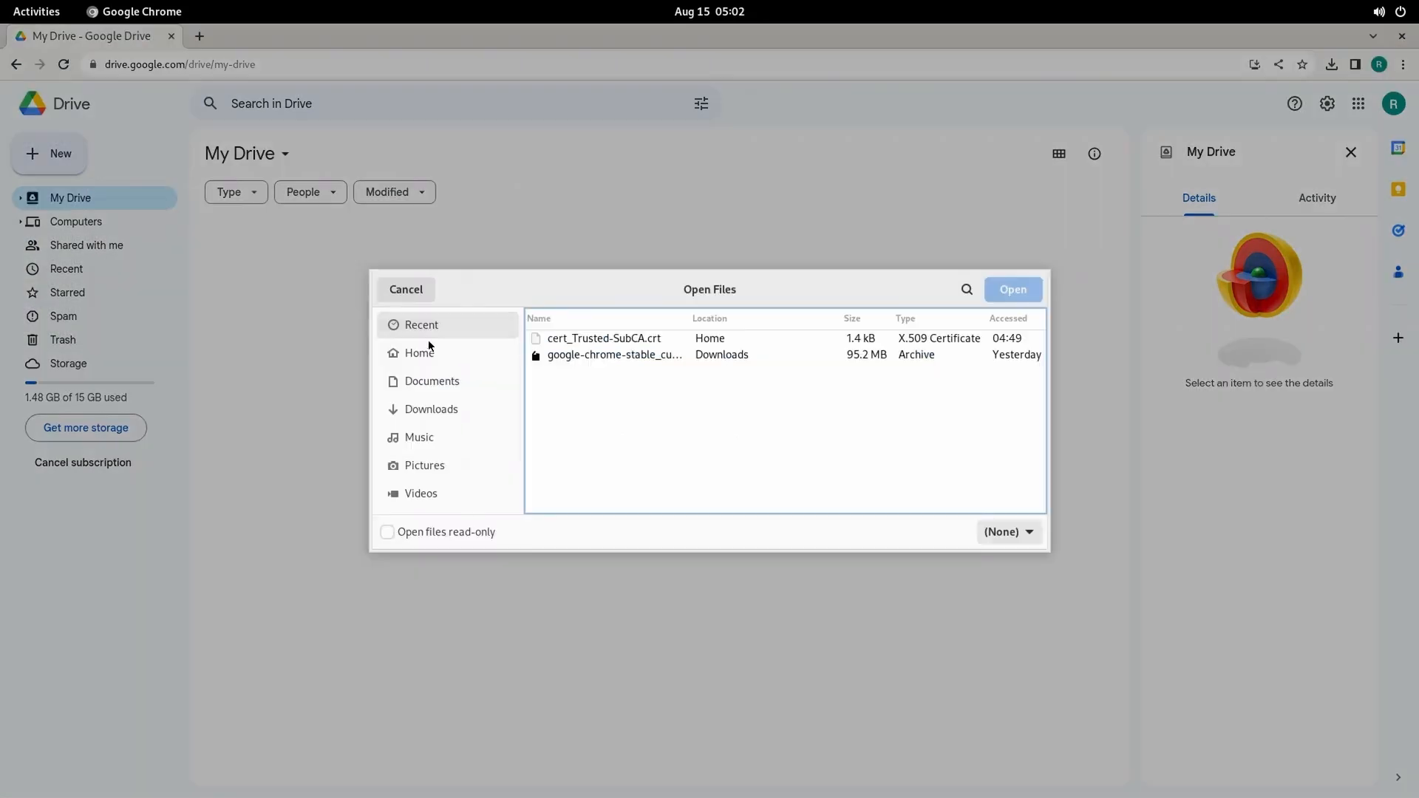
pyautogui.click(646, 356)
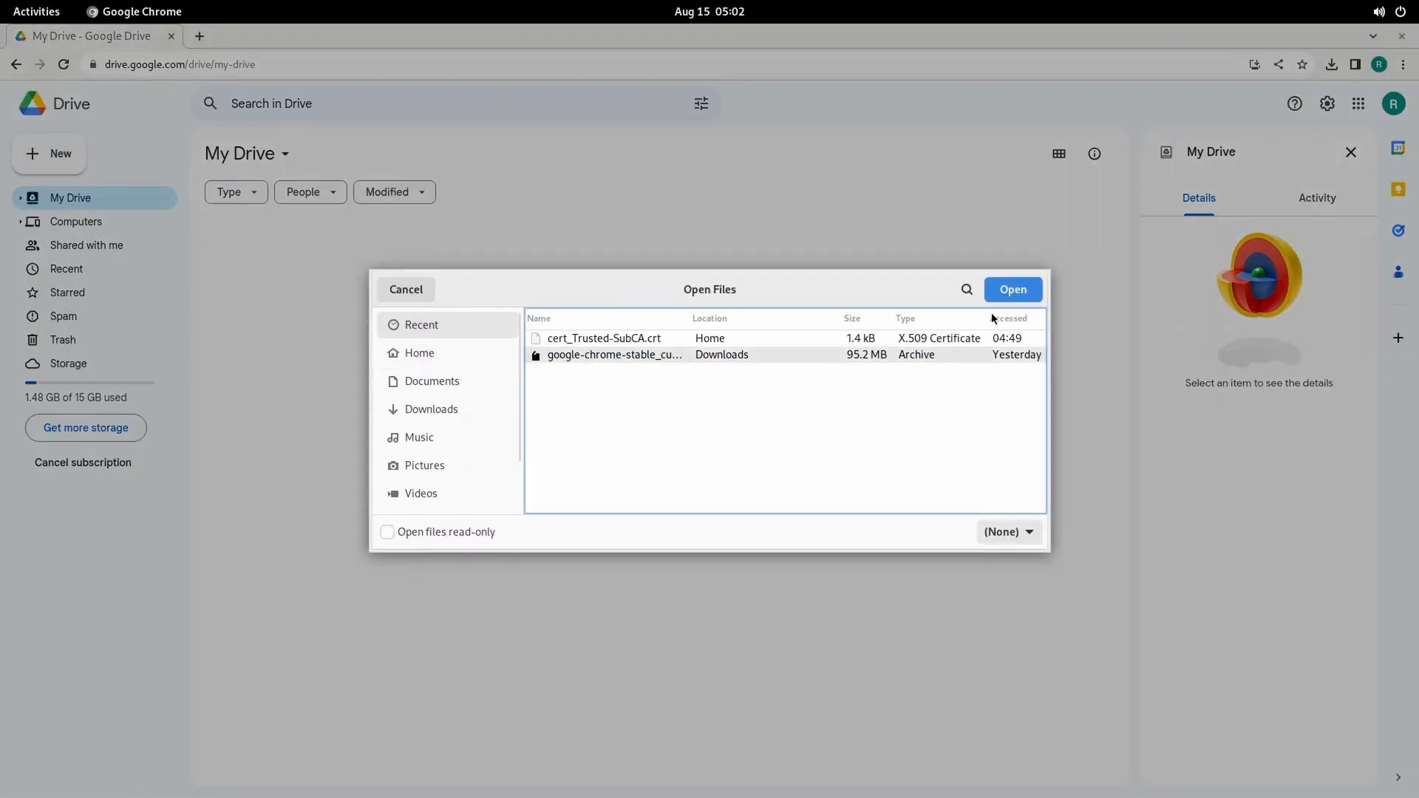
pyautogui.click(1012, 289)
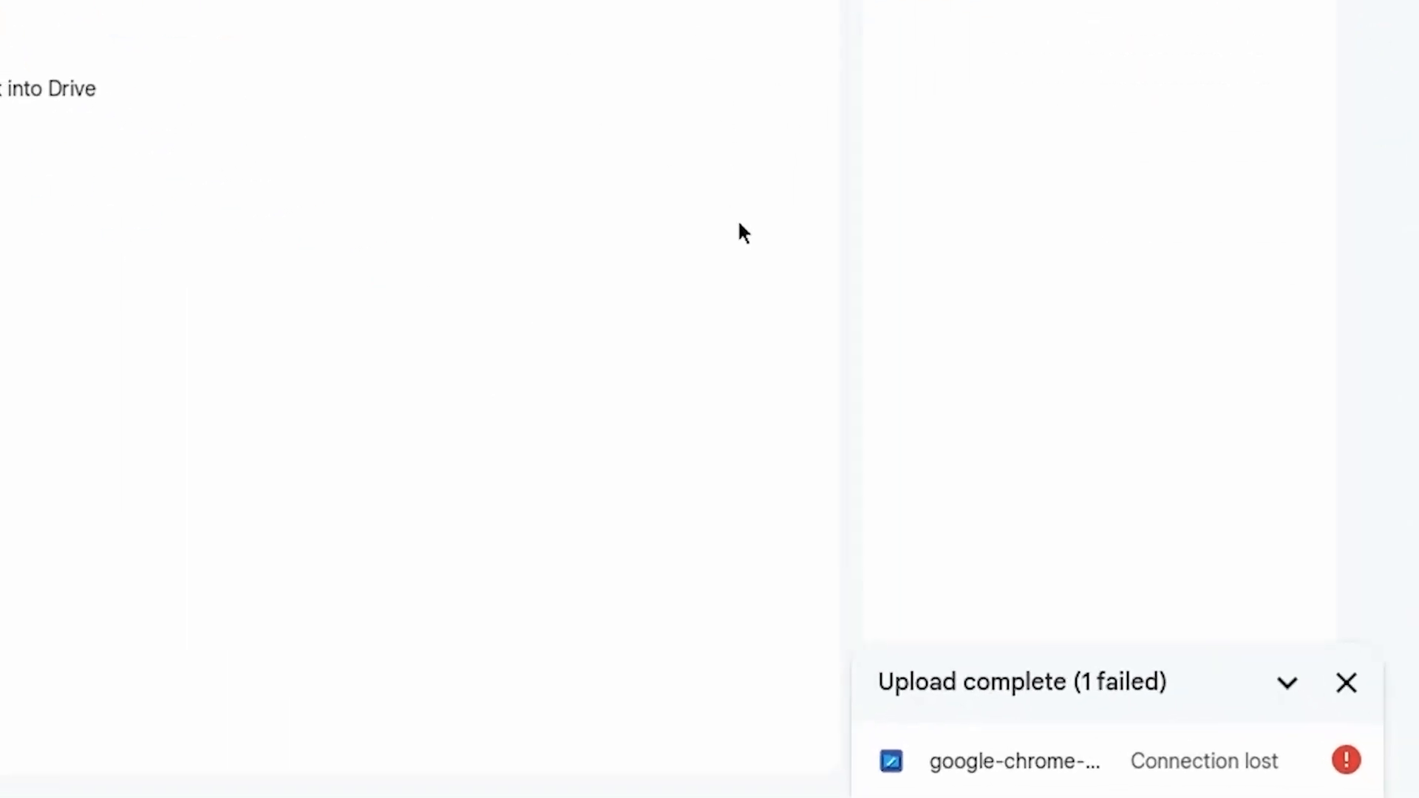
pyautogui.moveTo(1157, 750)
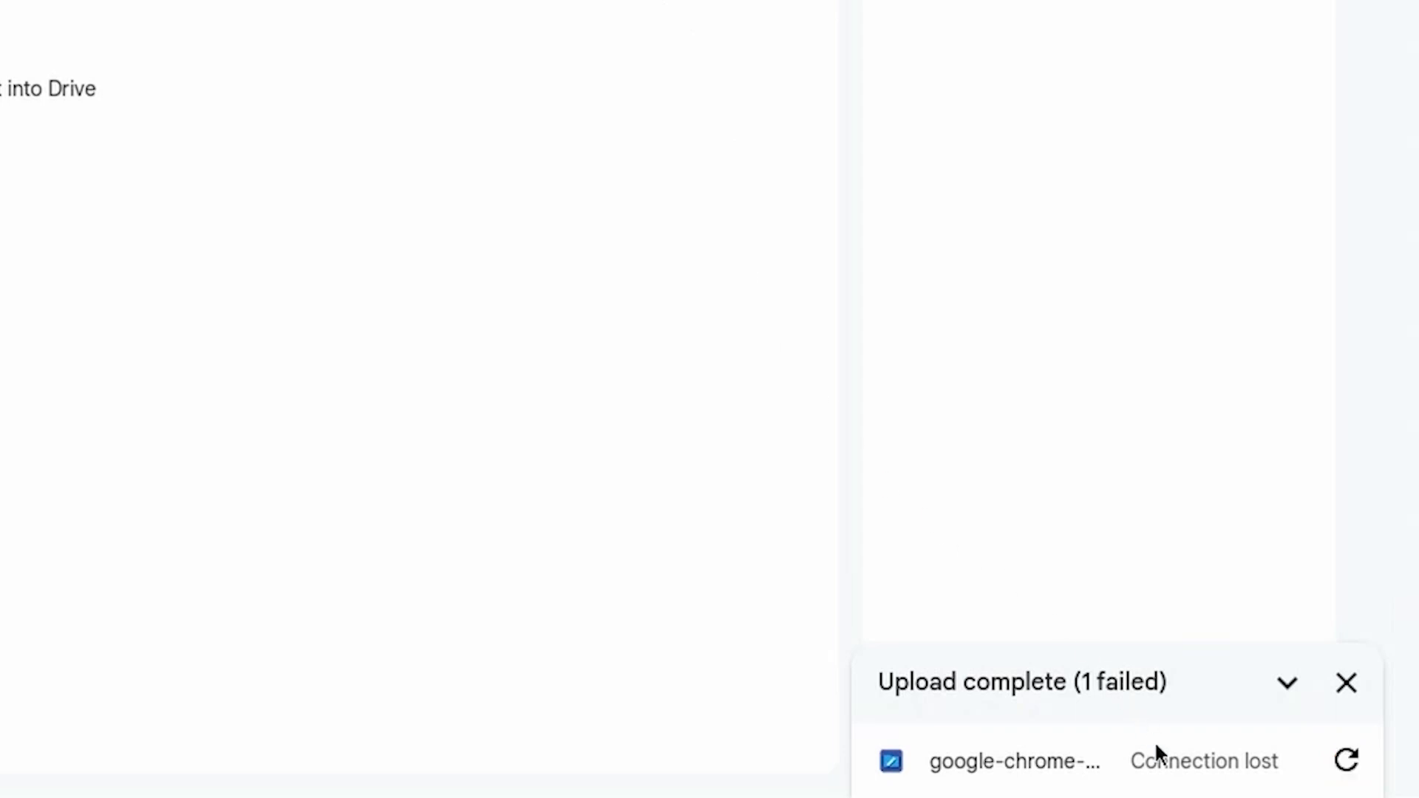
pyautogui.click(1352, 765)
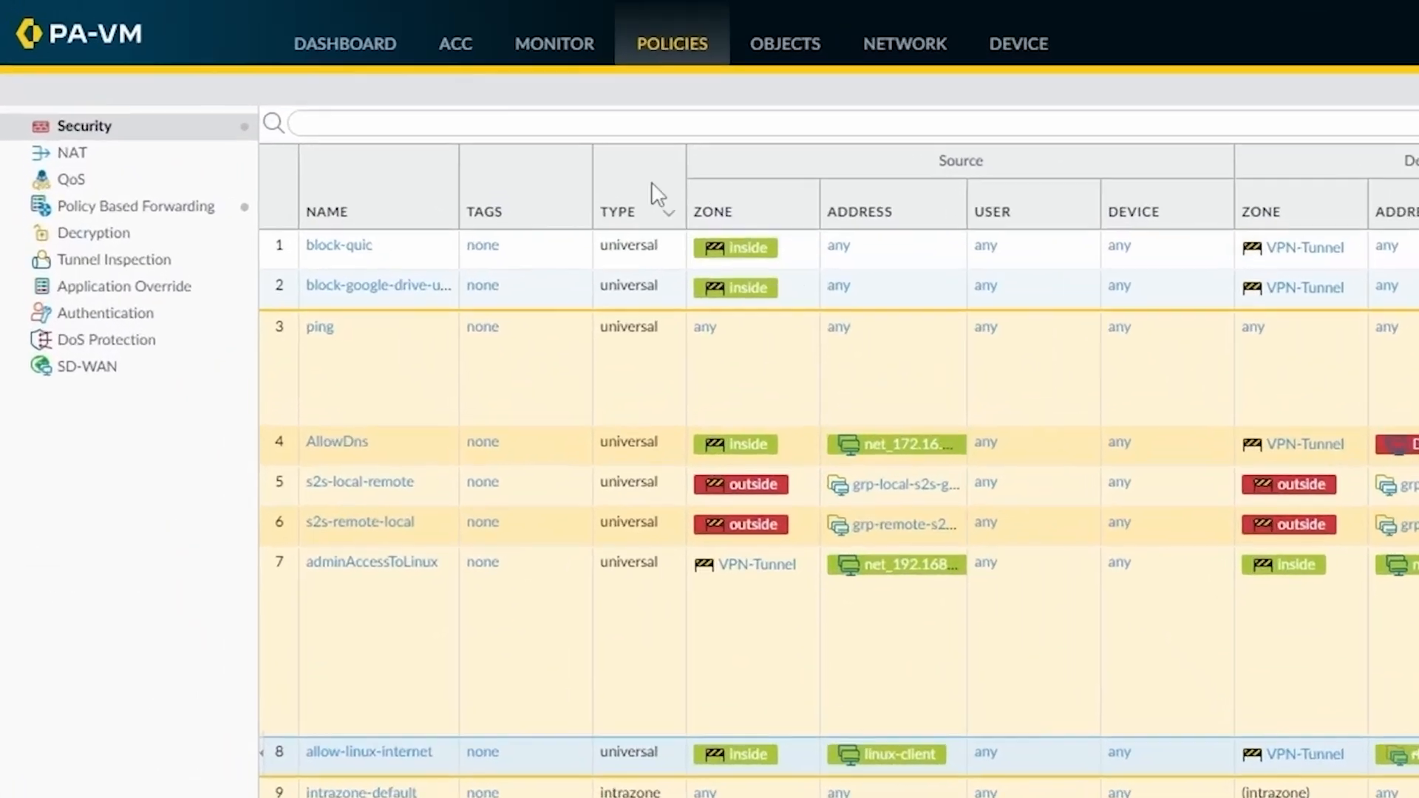
# Switch to the PA-VM firewall, check the traffic logs, and clear the active google-base session to 142.251.36.161 with source port 47654
pyautogui.click(560, 48)
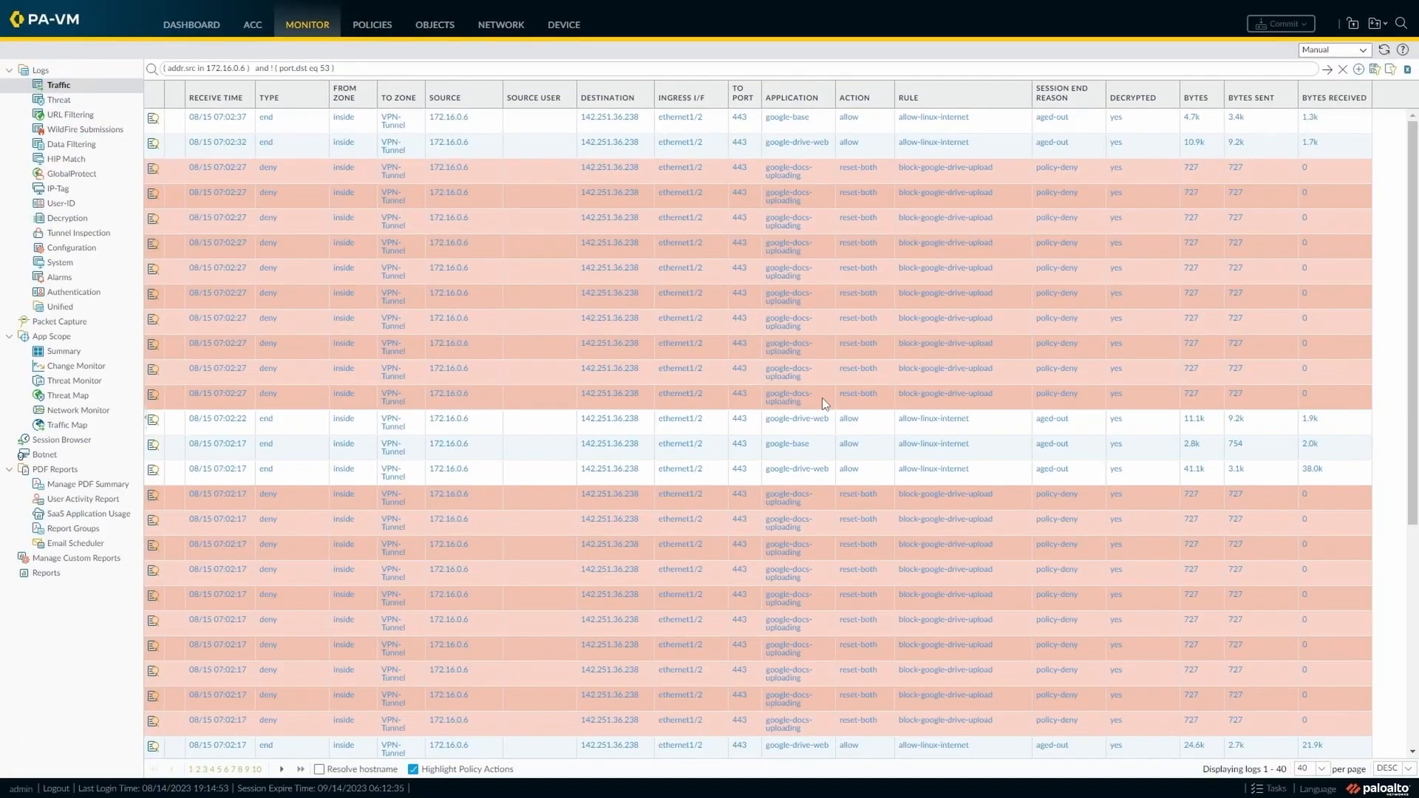
pyautogui.click(75, 442)
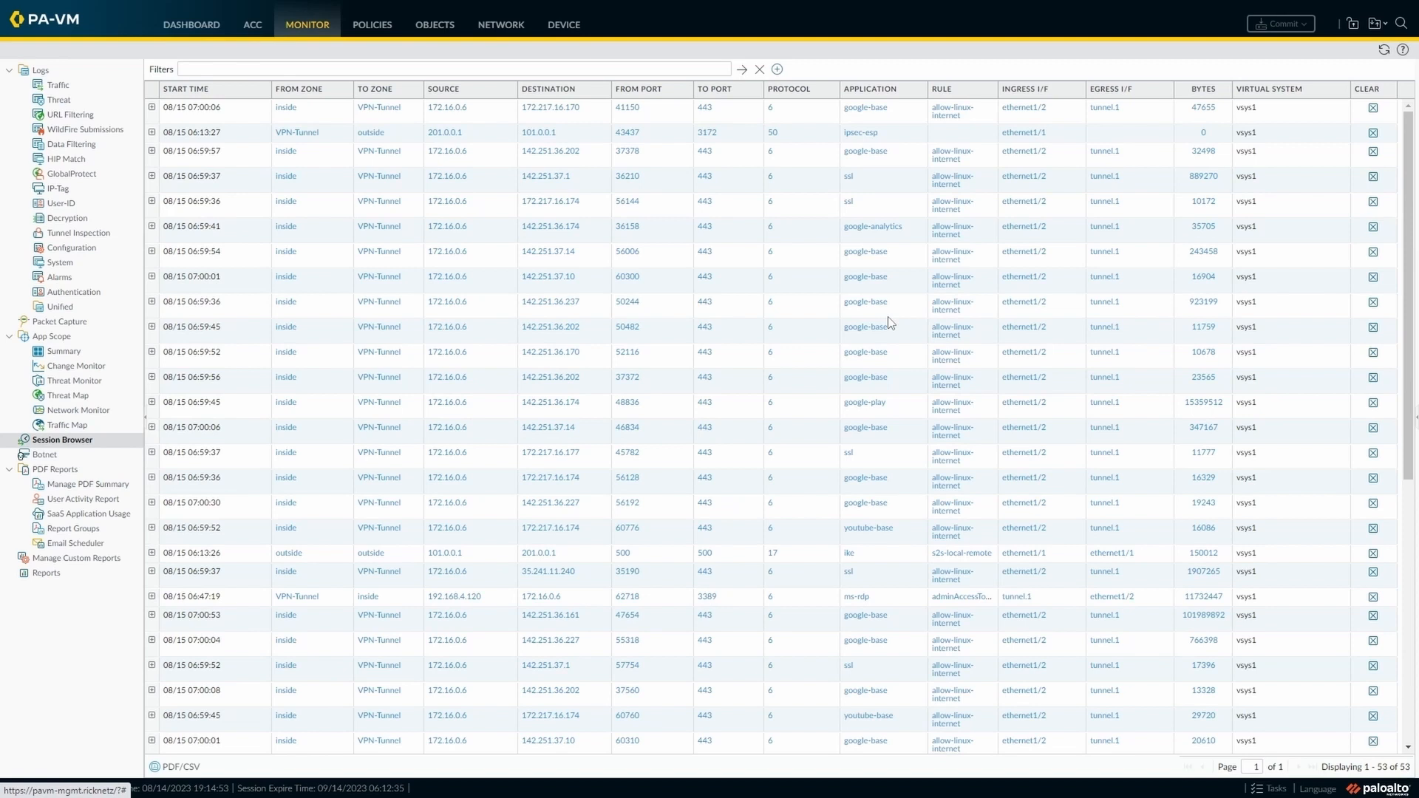
pyautogui.click(1280, 407)
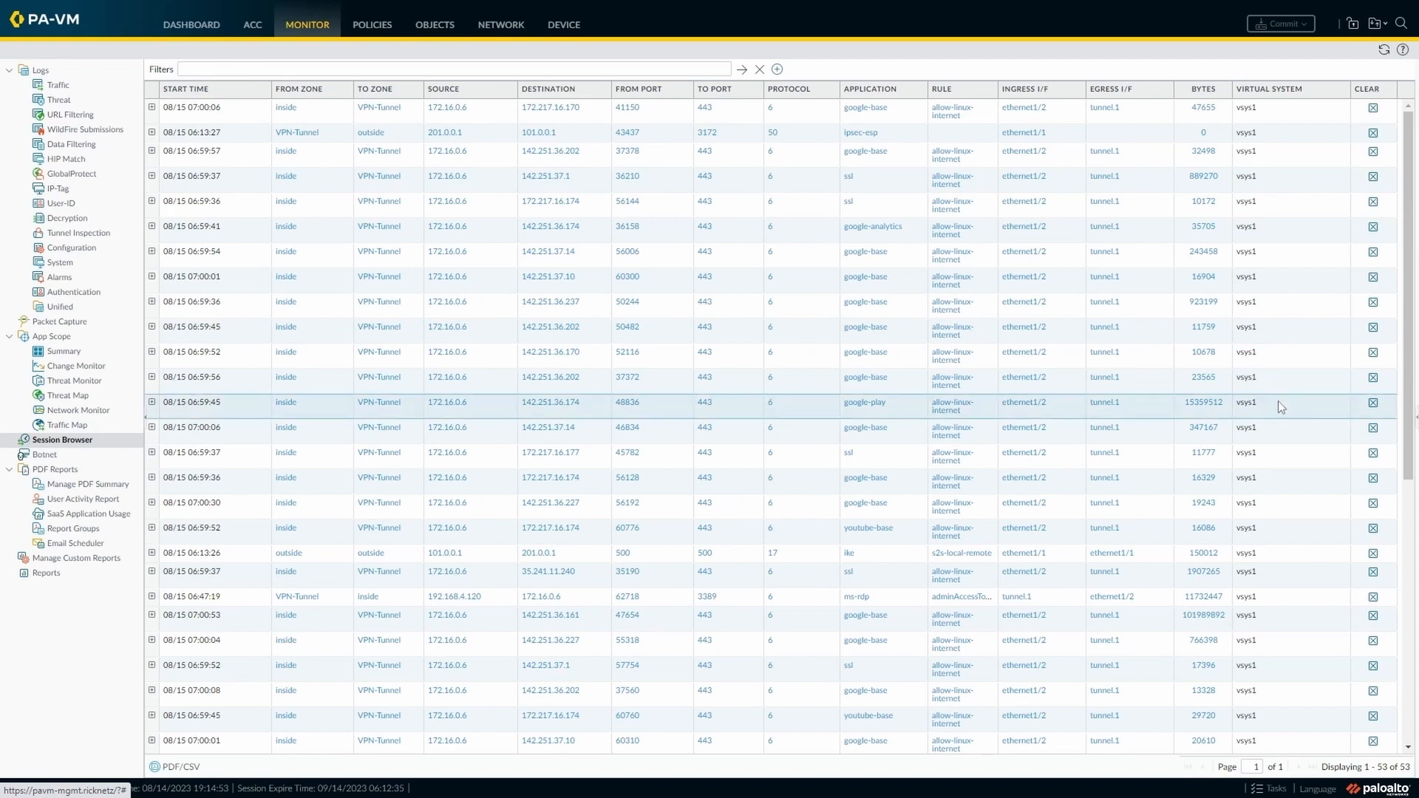
pyautogui.scroll(-5, 1278, 401)
pyautogui.click(1277, 463)
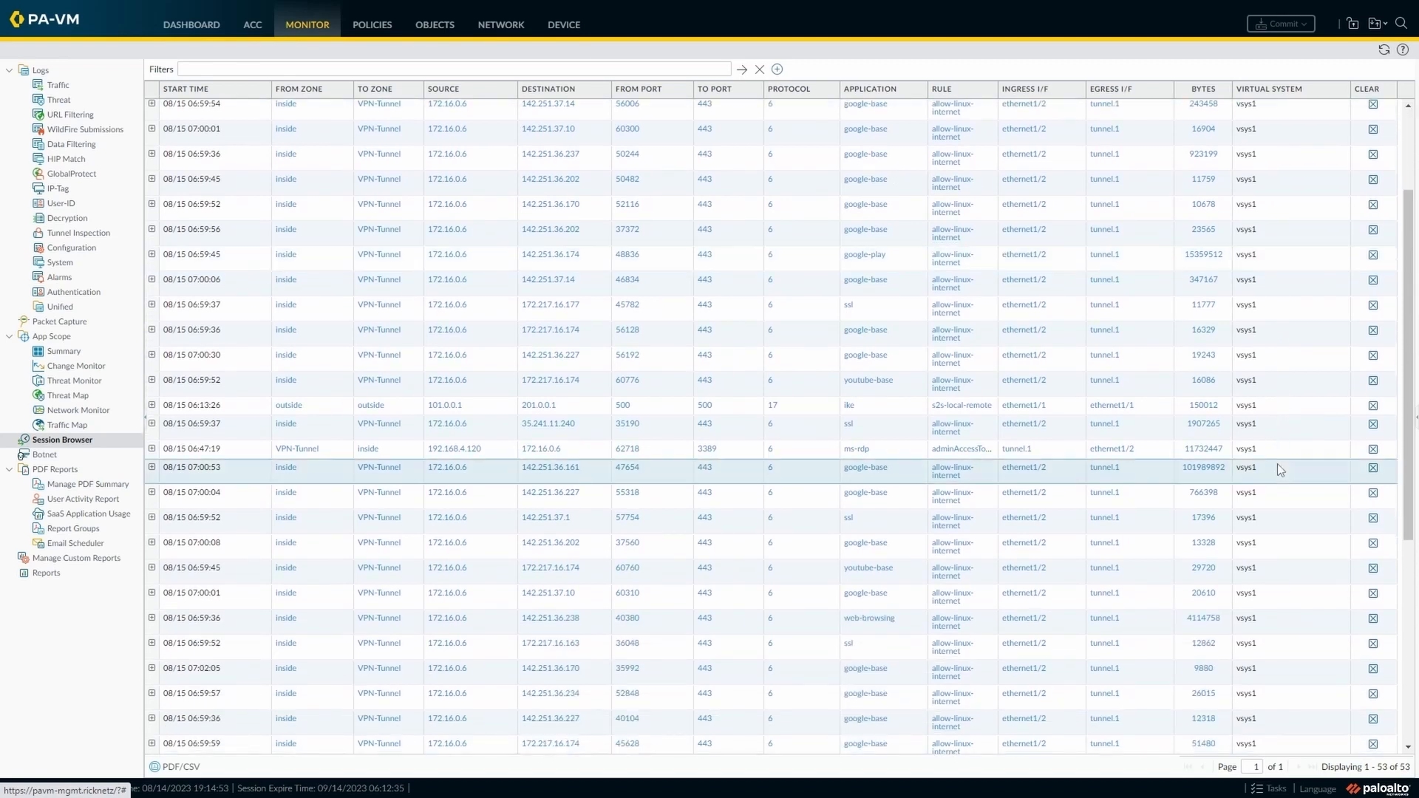
pyautogui.click(1374, 468)
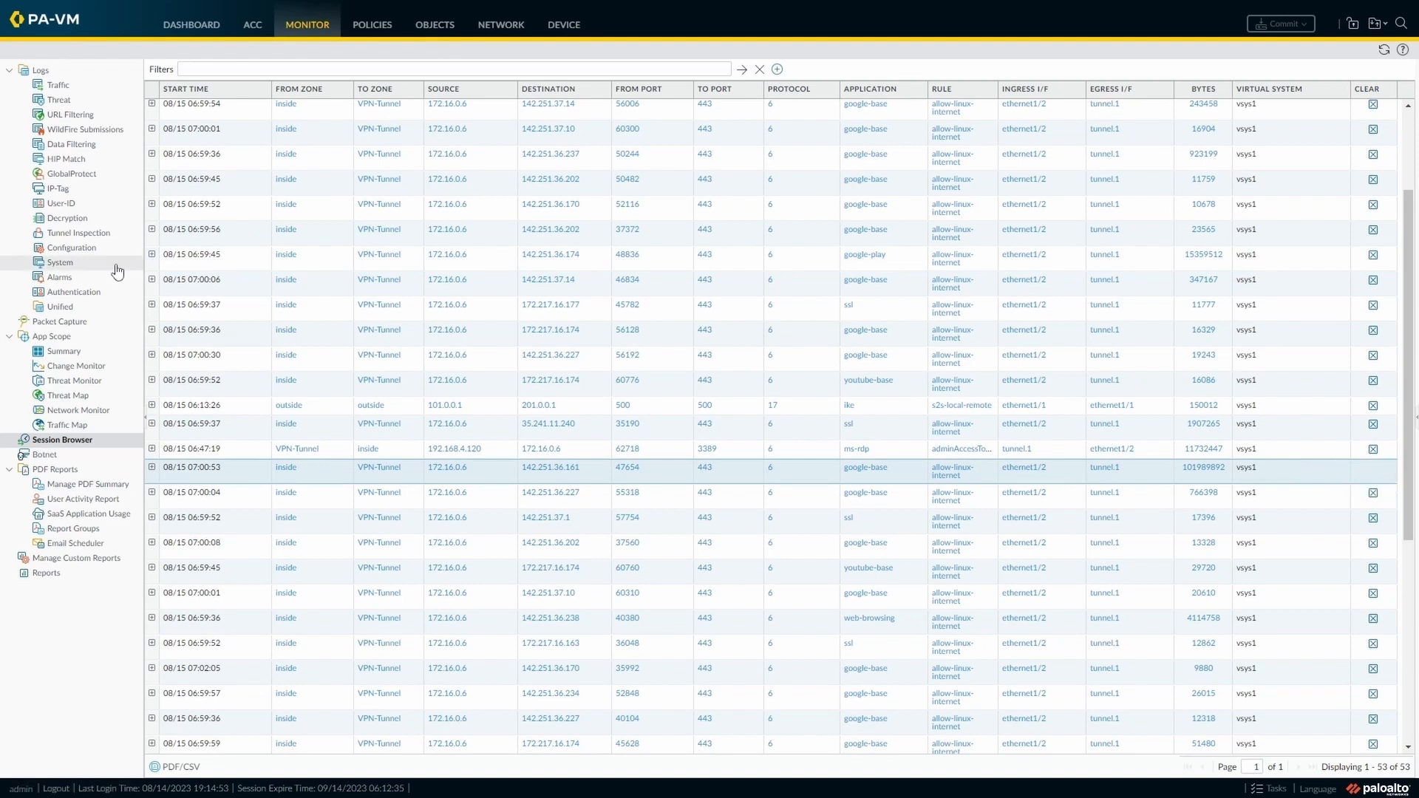
# Return to the firewall's traffic logs to examine the entries for source 172.16.0.6
pyautogui.click(61, 86)
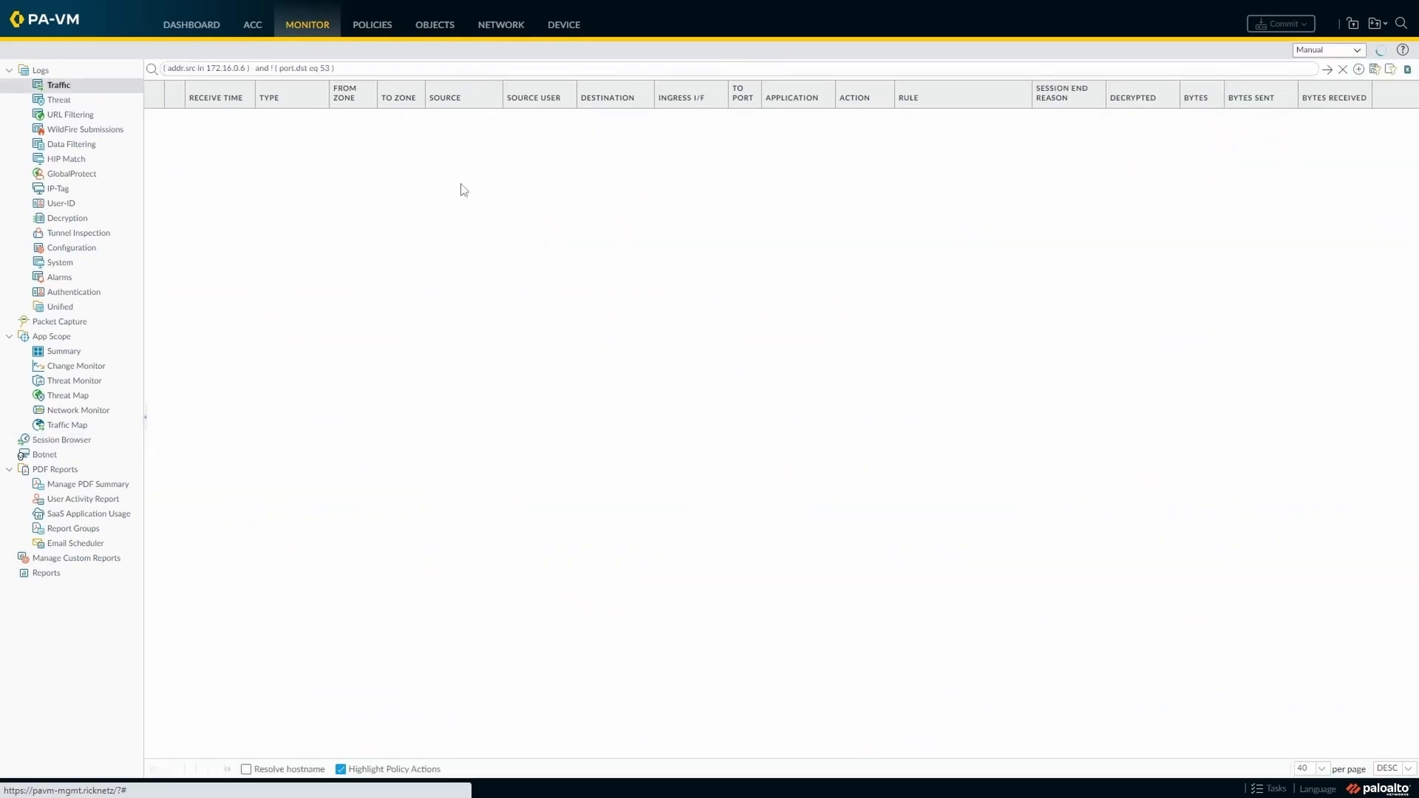